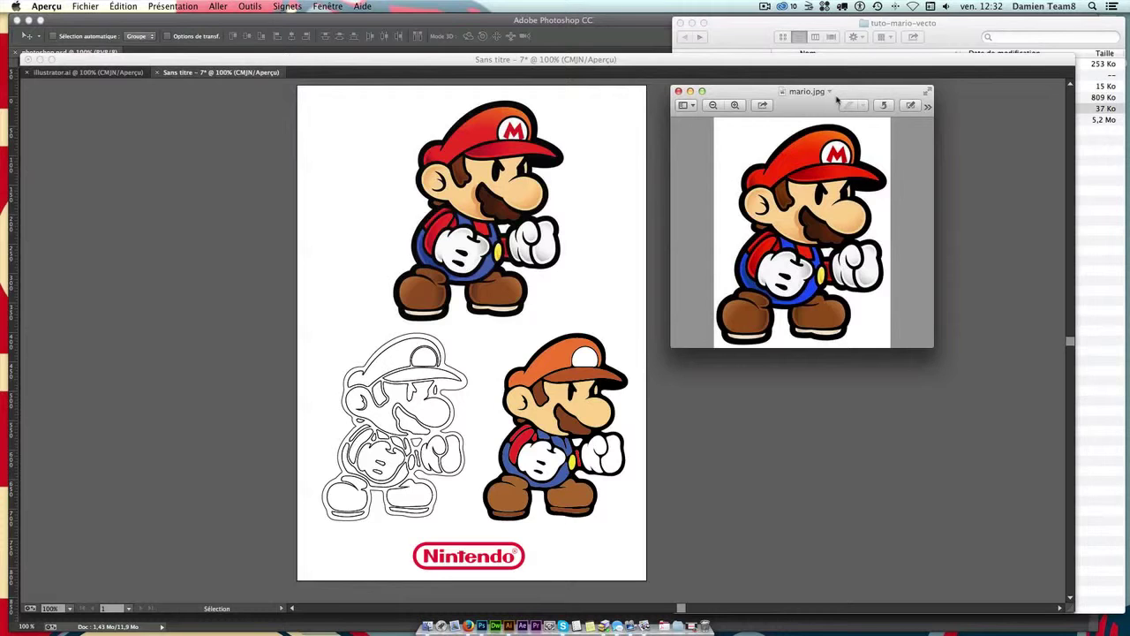
Step: Nudge the mario.jpg Preview window aside and bring the Illustrator Mario document forward
left_click_drag(836, 100, 832, 103)
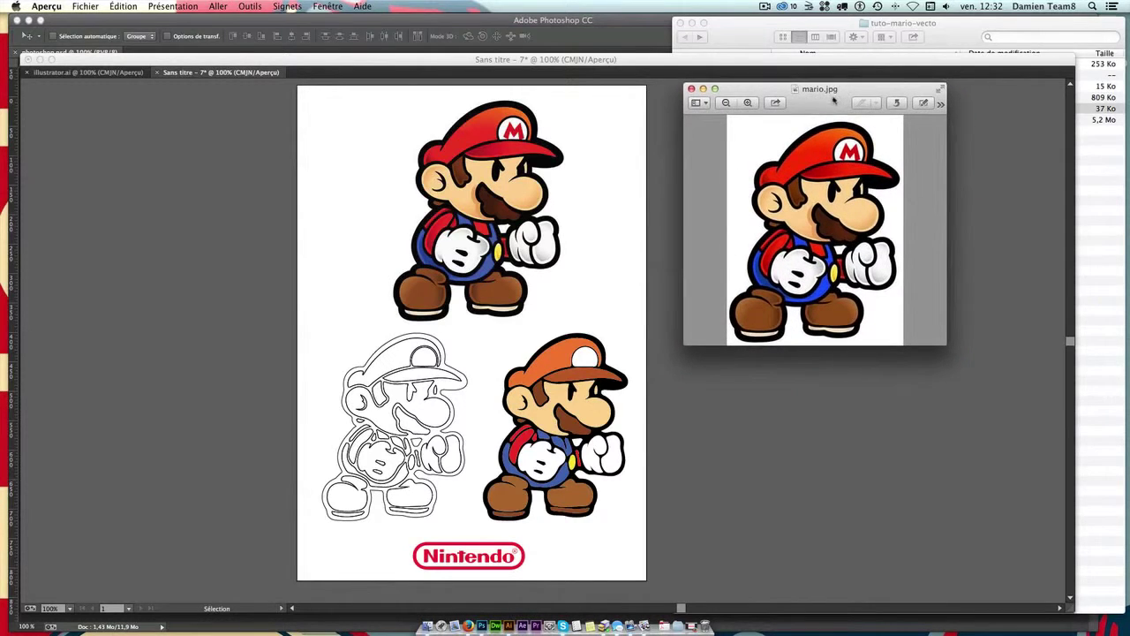
left_click(430, 157)
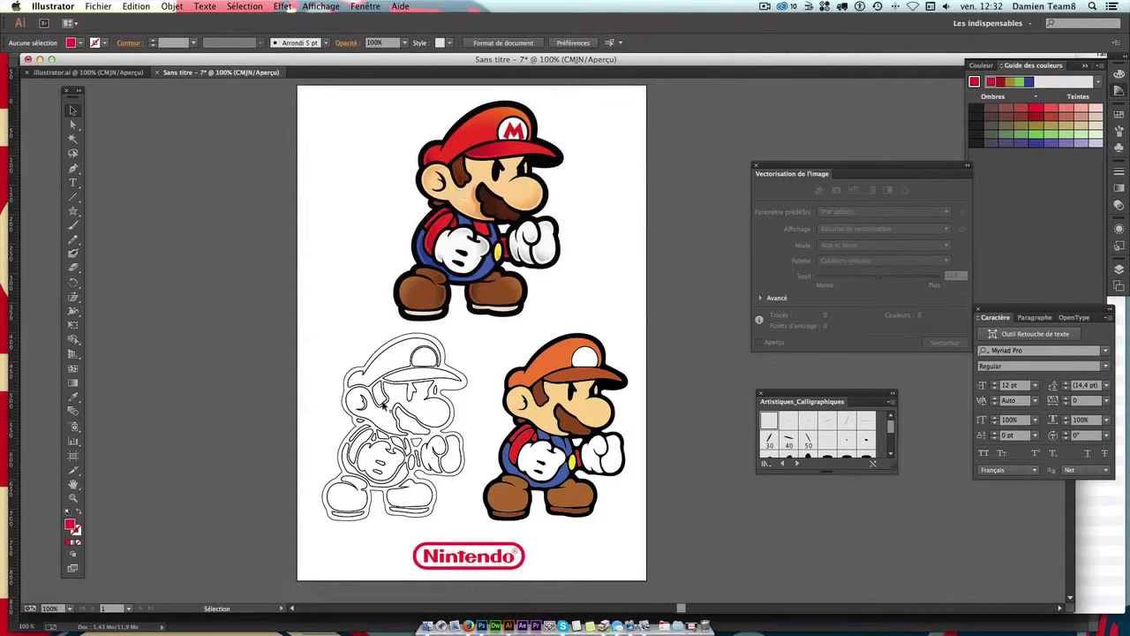
Step: Recolour the lower-right Mario's cap green and its brim light green
left_click(396, 449)
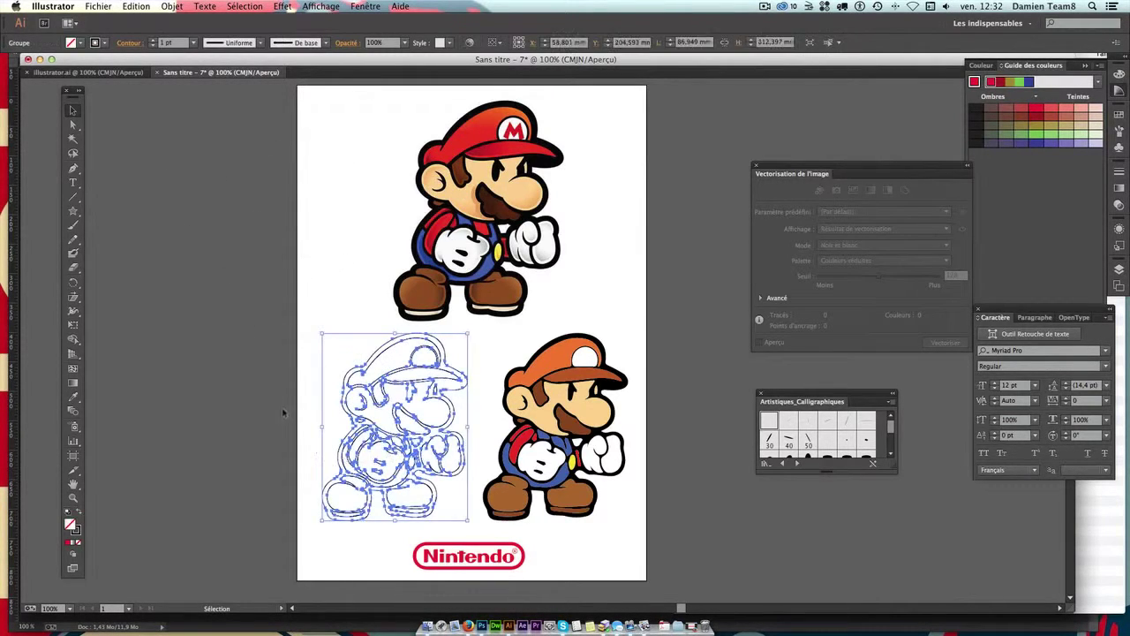
left_click(288, 406)
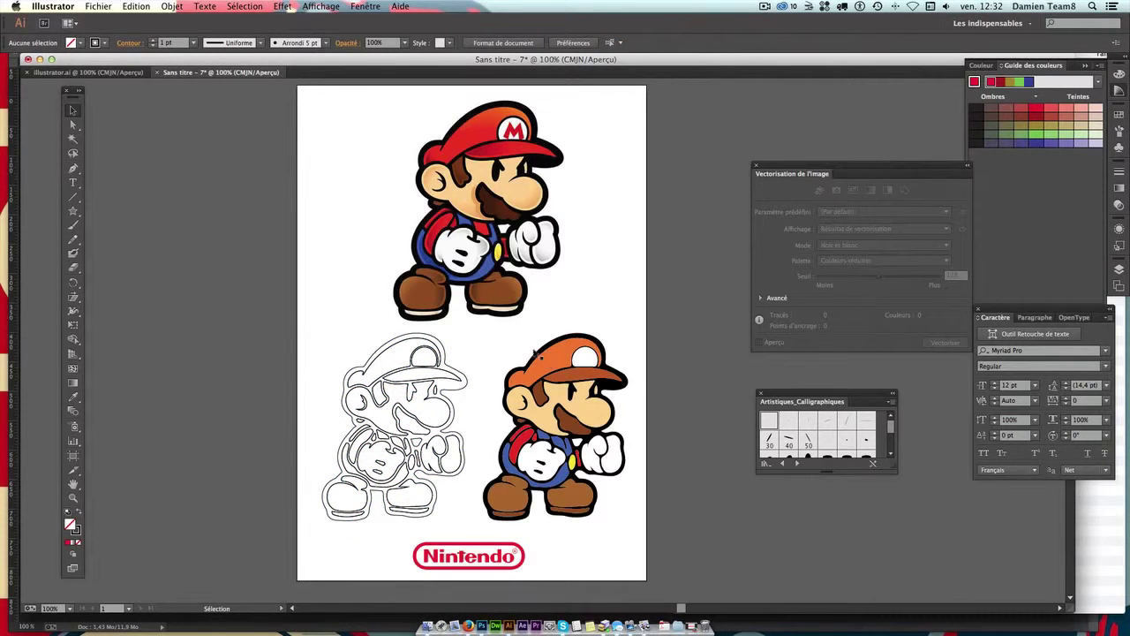
left_click(73, 124)
left_click(592, 367)
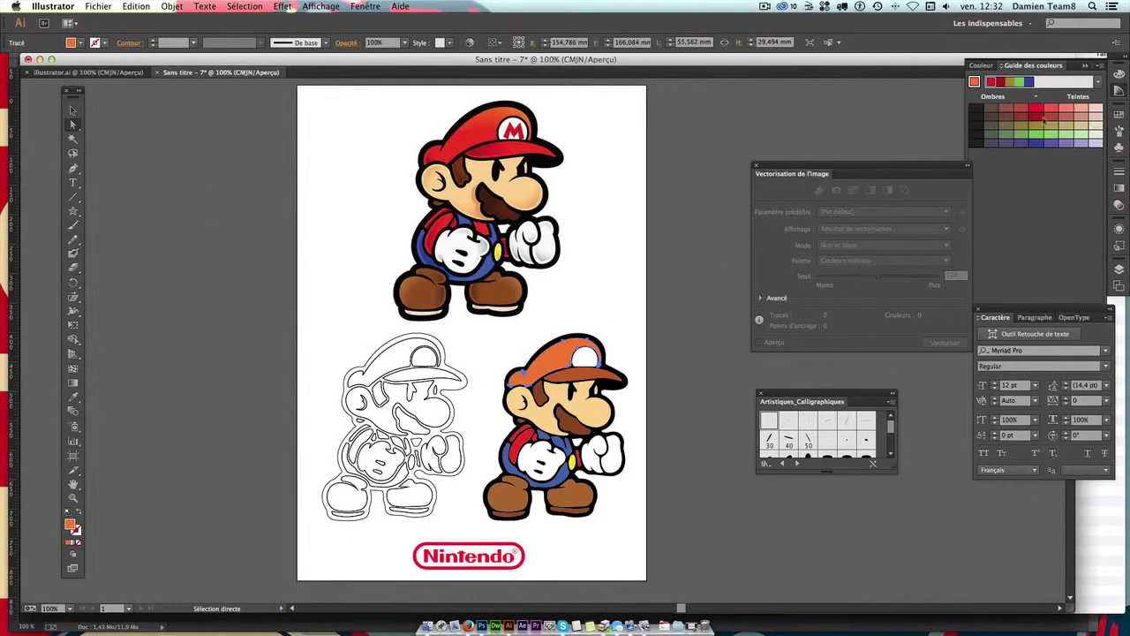
left_click(1044, 120)
left_click(1067, 120)
left_click(1065, 131)
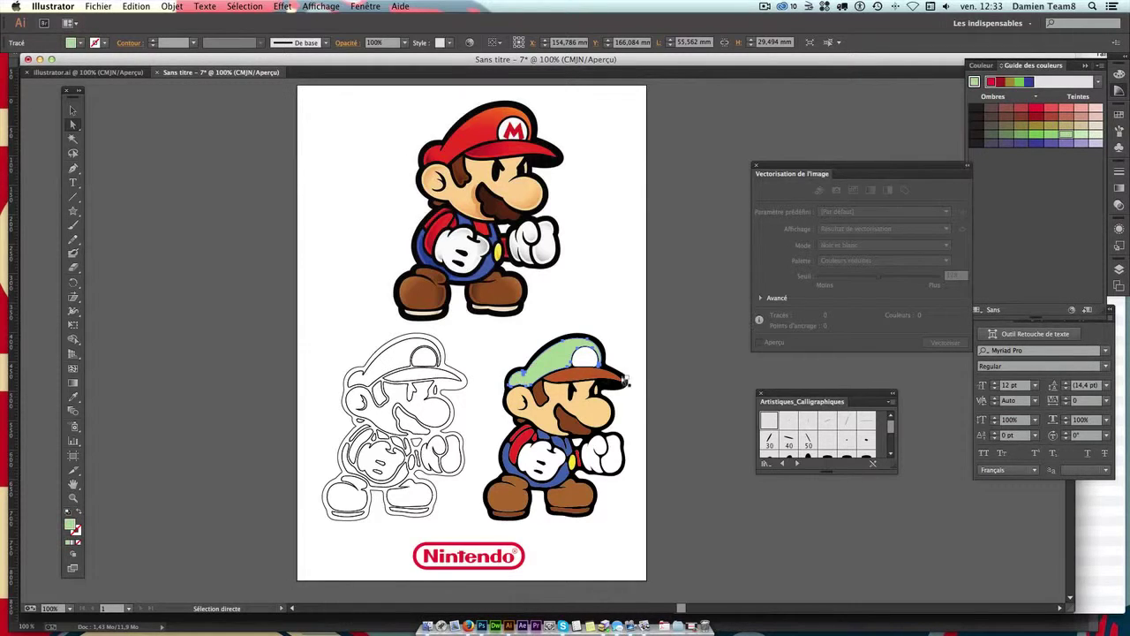
left_click(591, 374)
left_click(1018, 137)
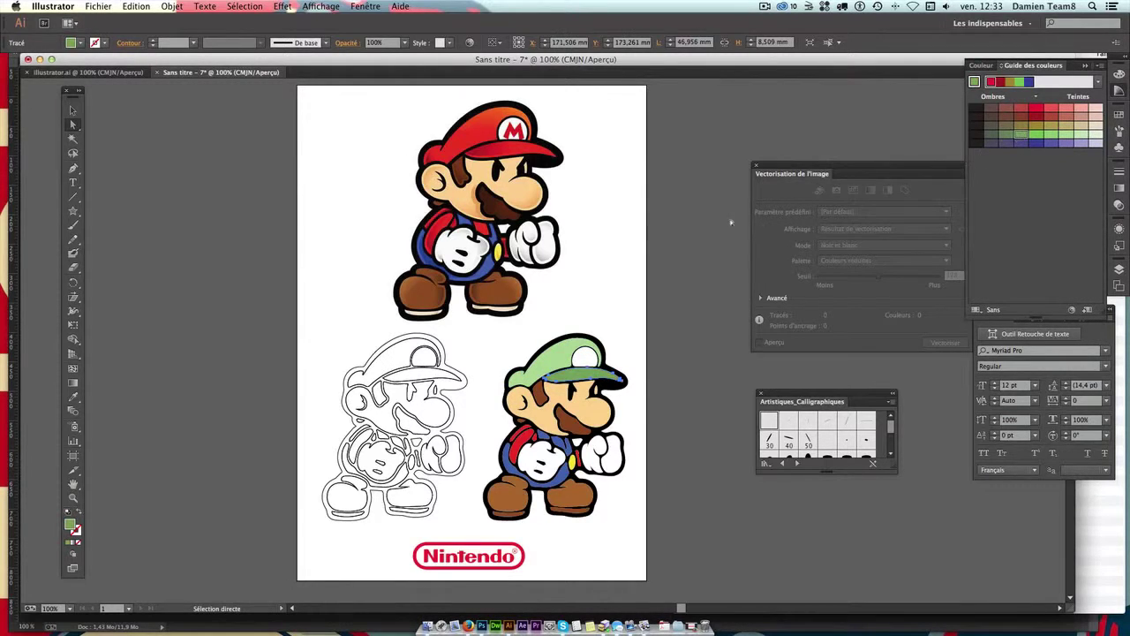
left_click(708, 309)
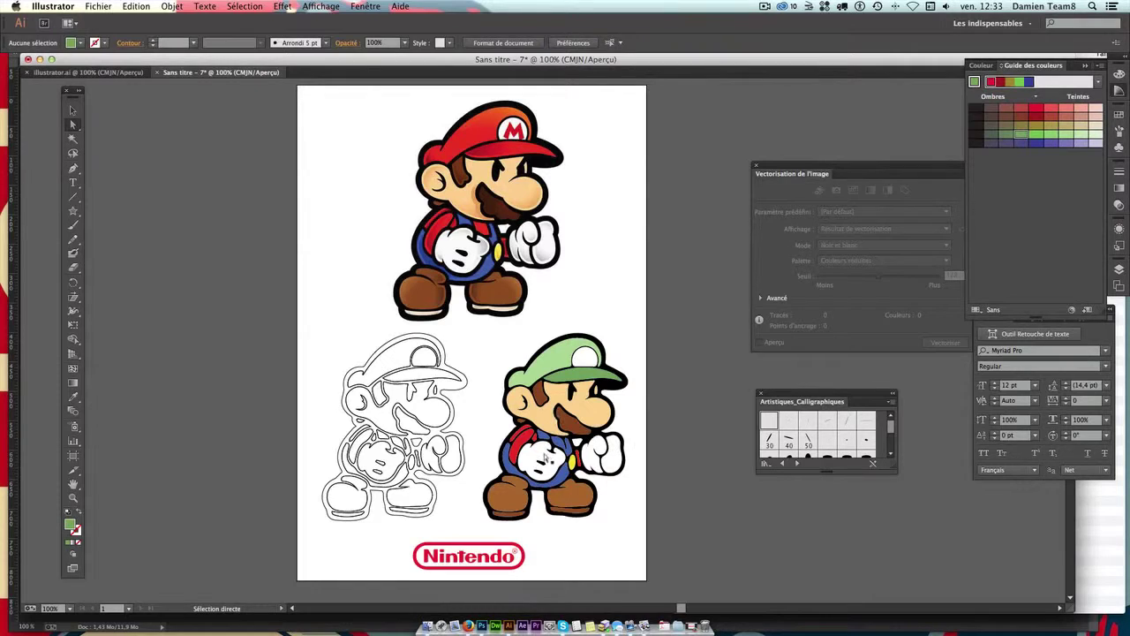
Step: Recolour the figure's brown boots light lavender
left_click(569, 502)
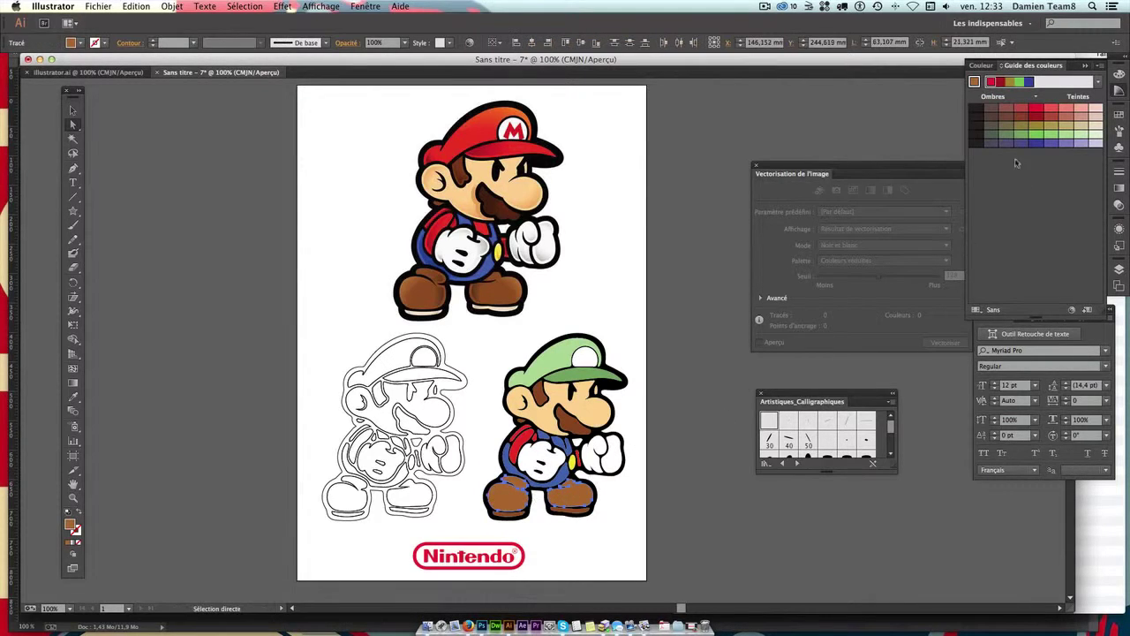
left_click(1094, 144)
left_click(634, 170)
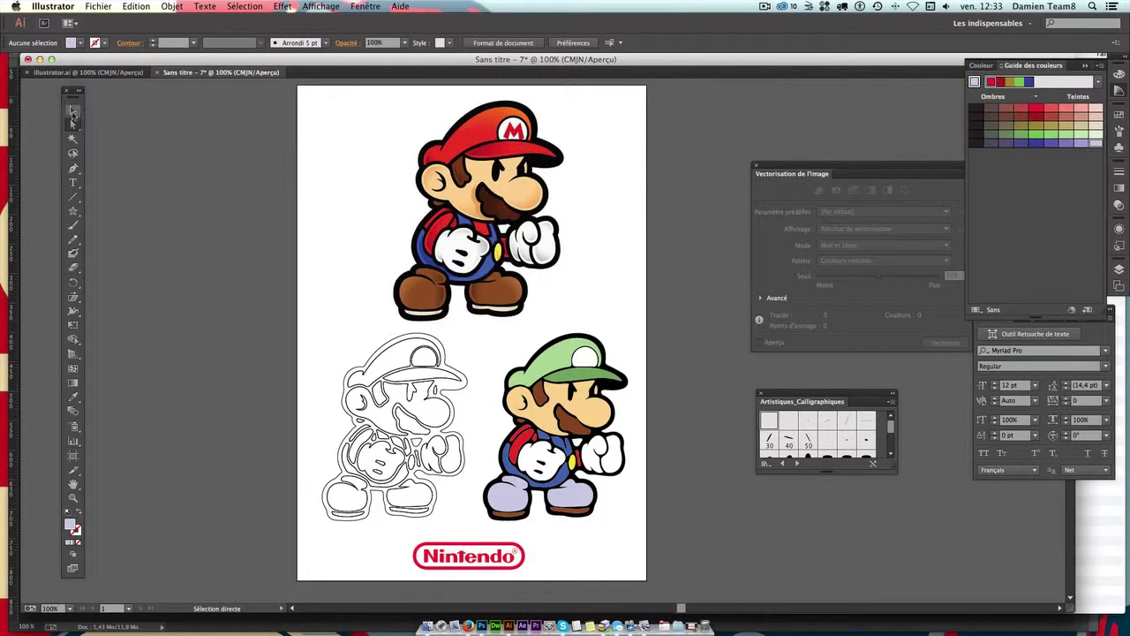
left_click(73, 110)
Step: Undo an accidental enlargement of the green-capped figure and an accidental move of the Mario image
left_click(545, 387)
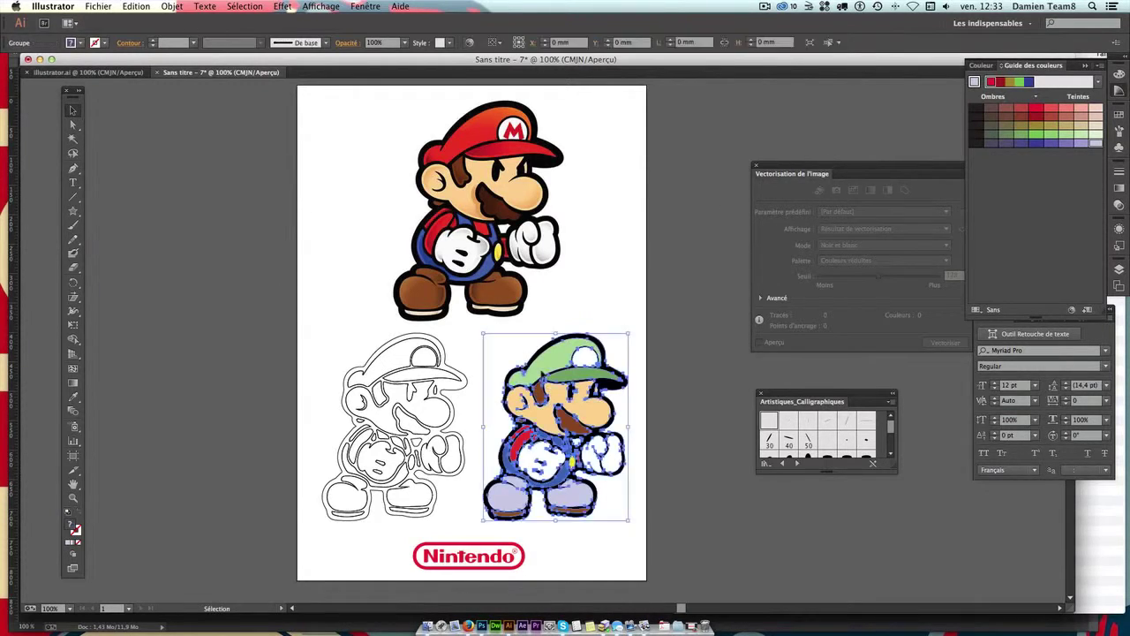
mouse_move(627, 338)
left_mouse_down()
mouse_move(700, 268)
mouse_move(556, 134)
left_mouse_up()
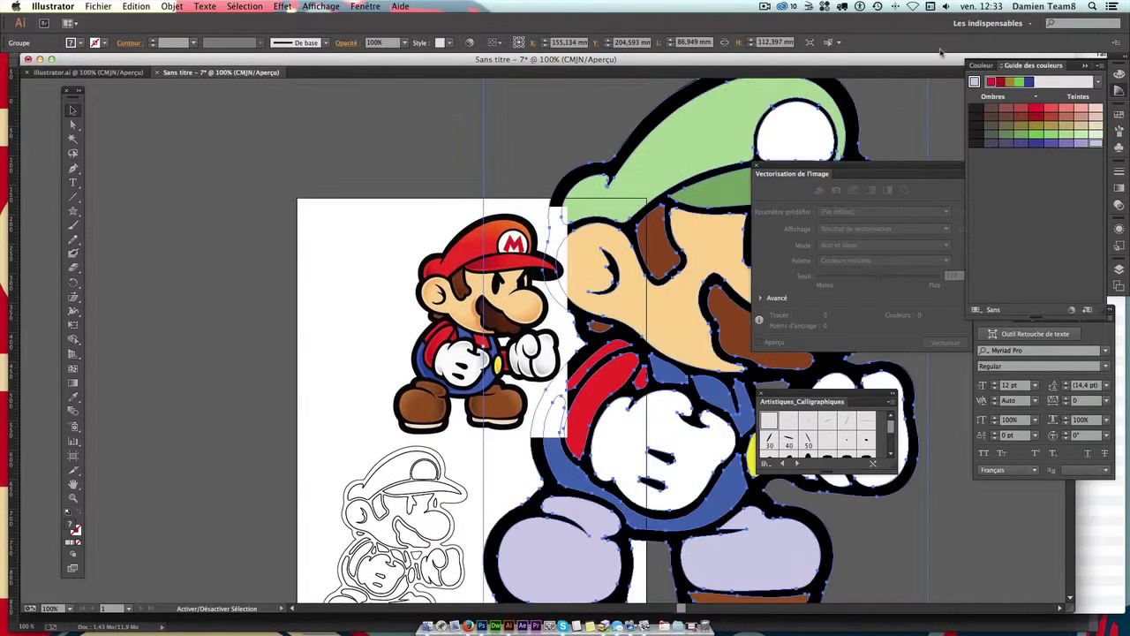
left_click(556, 134)
left_click_drag(491, 357, 266, 336)
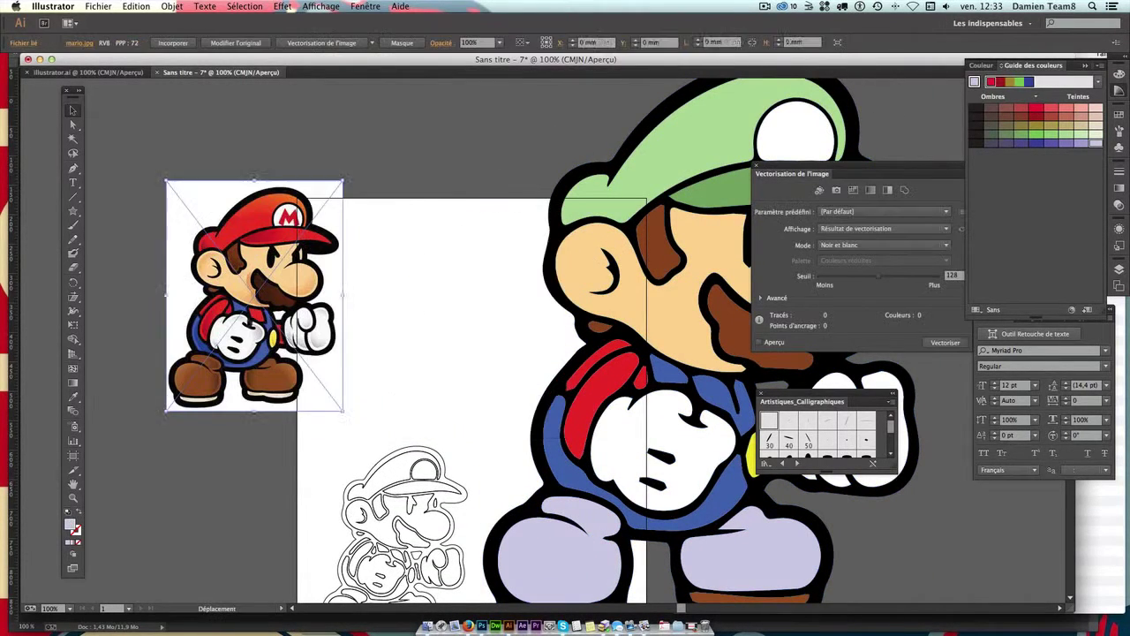
scroll(355, 437, "down", 4)
scroll(530, 371, "down", 1)
key("ctrl+z")
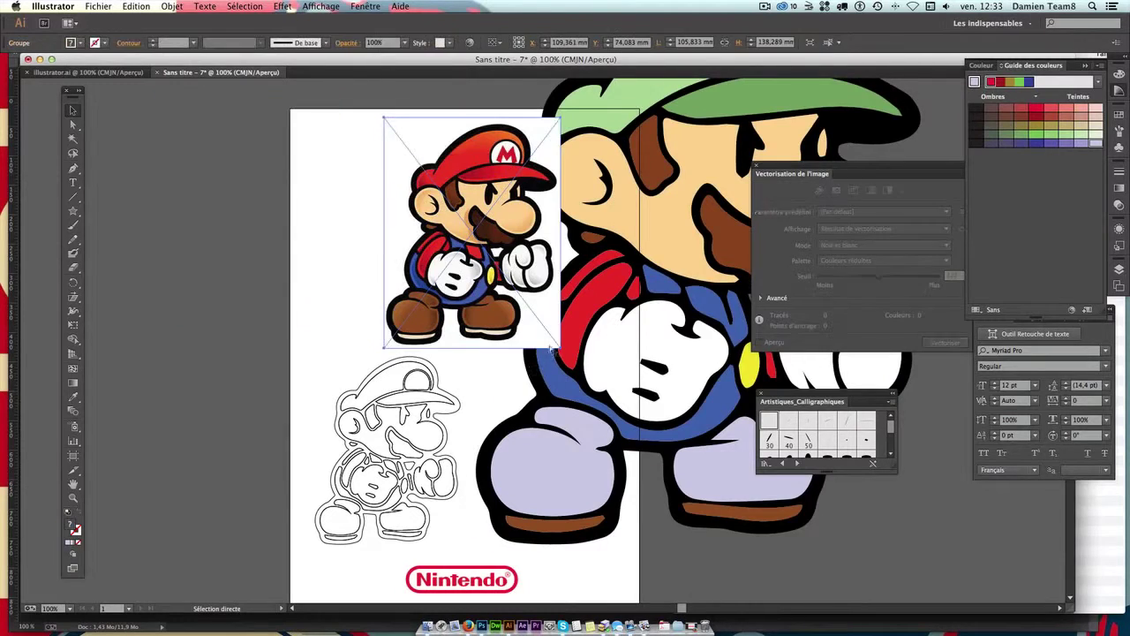
key("ctrl+z")
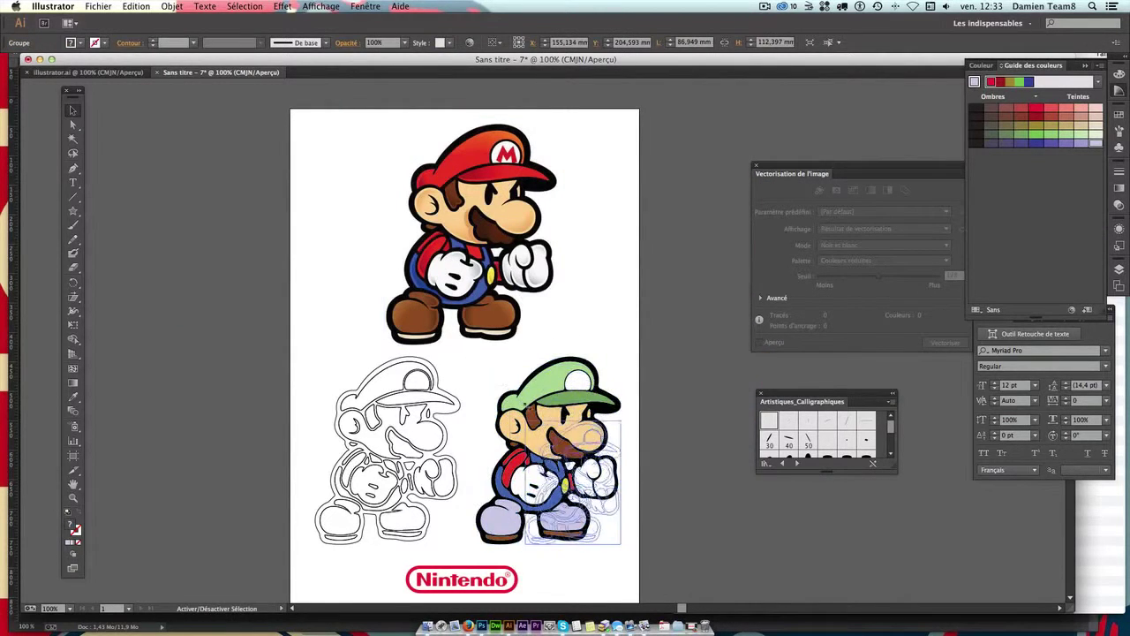
Step: Shrink the green figure toward the artboard's lower right, then review the top Mario image
left_click_drag(477, 357, 561, 468)
left_click(667, 445)
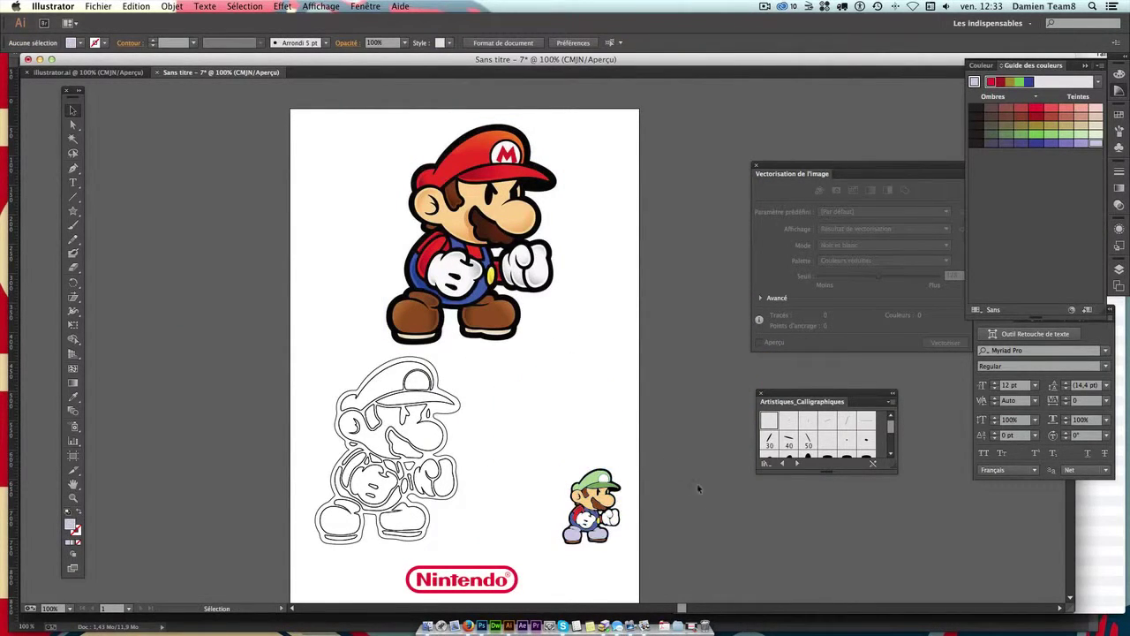
scroll(652, 428, "down", 1)
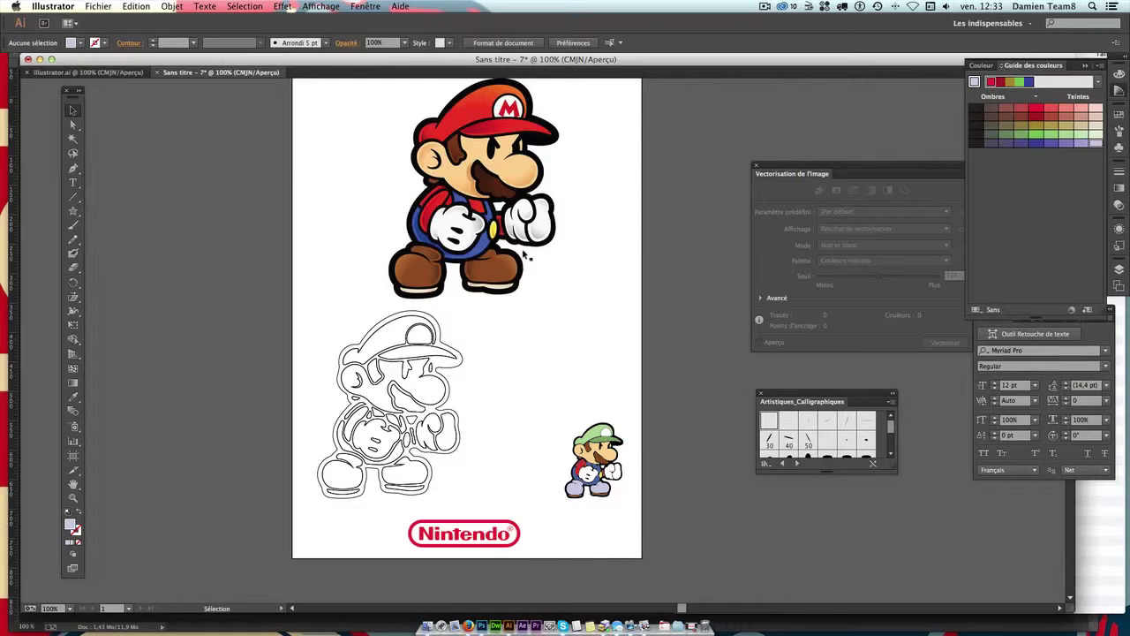
left_click(504, 231)
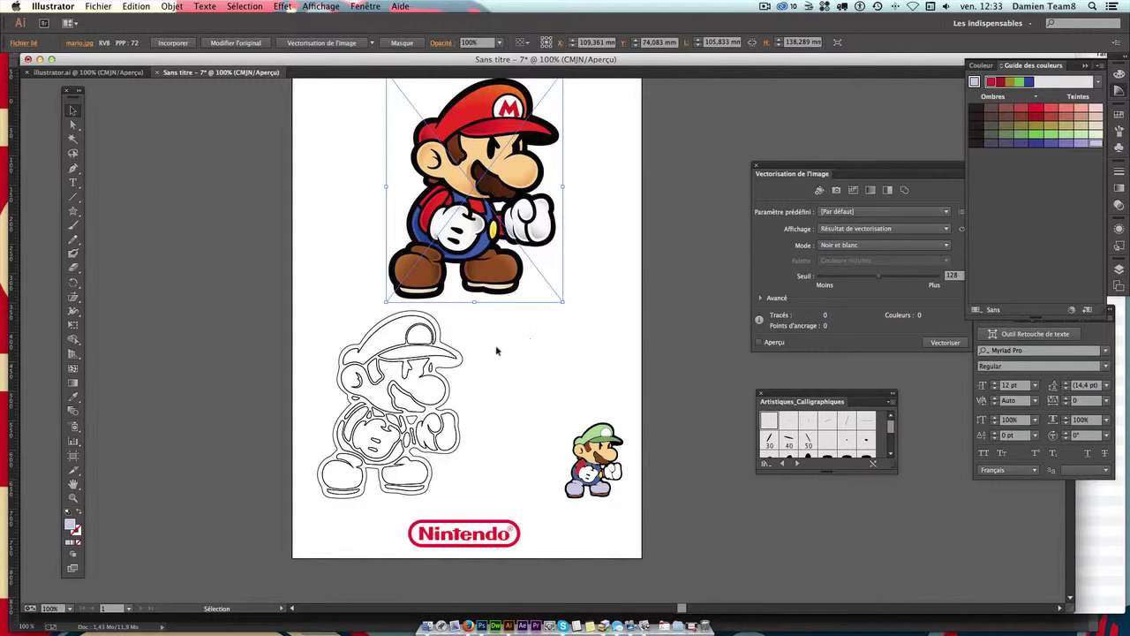
left_click(517, 451)
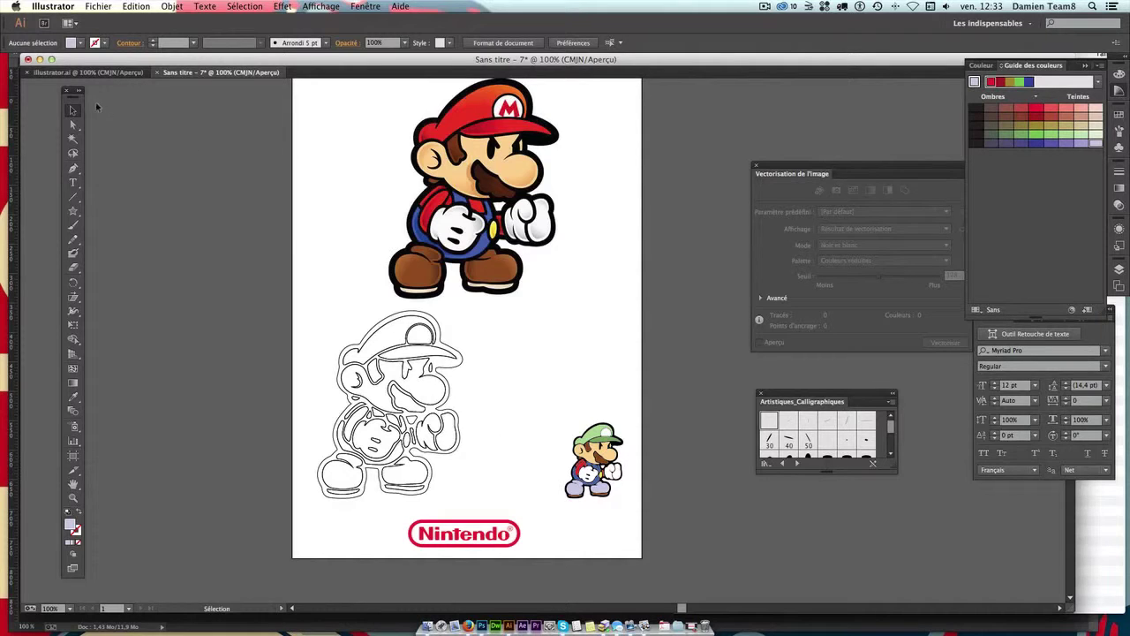
Step: Try shrinking the Nintendo logo to about half size, then restore its original size
left_click(451, 527)
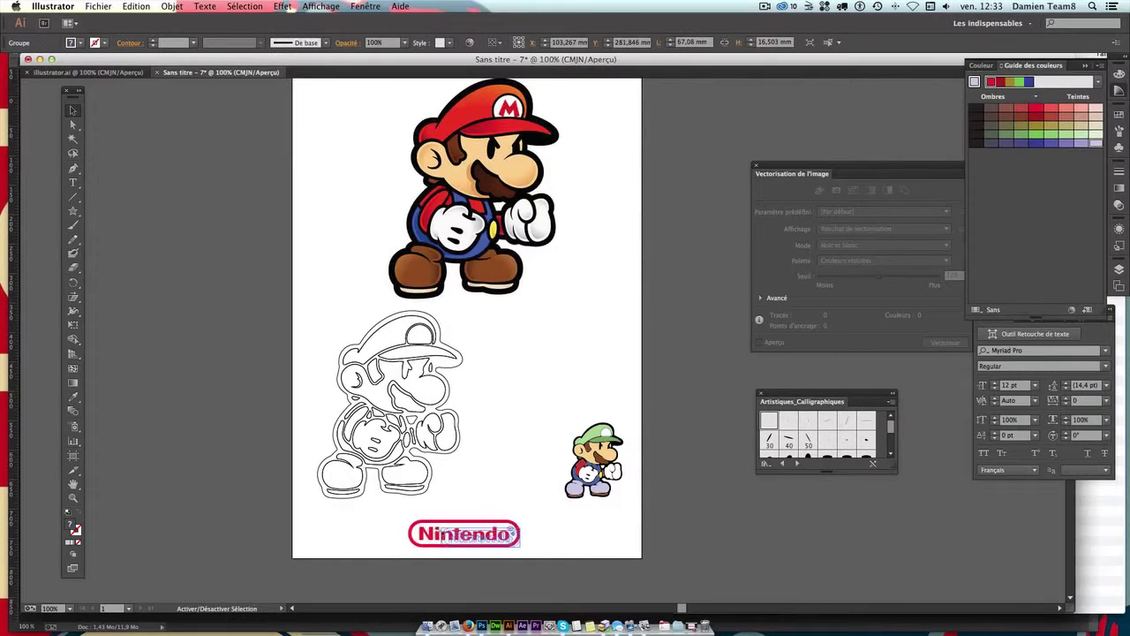
left_click_drag(408, 519, 465, 533)
left_click(554, 548)
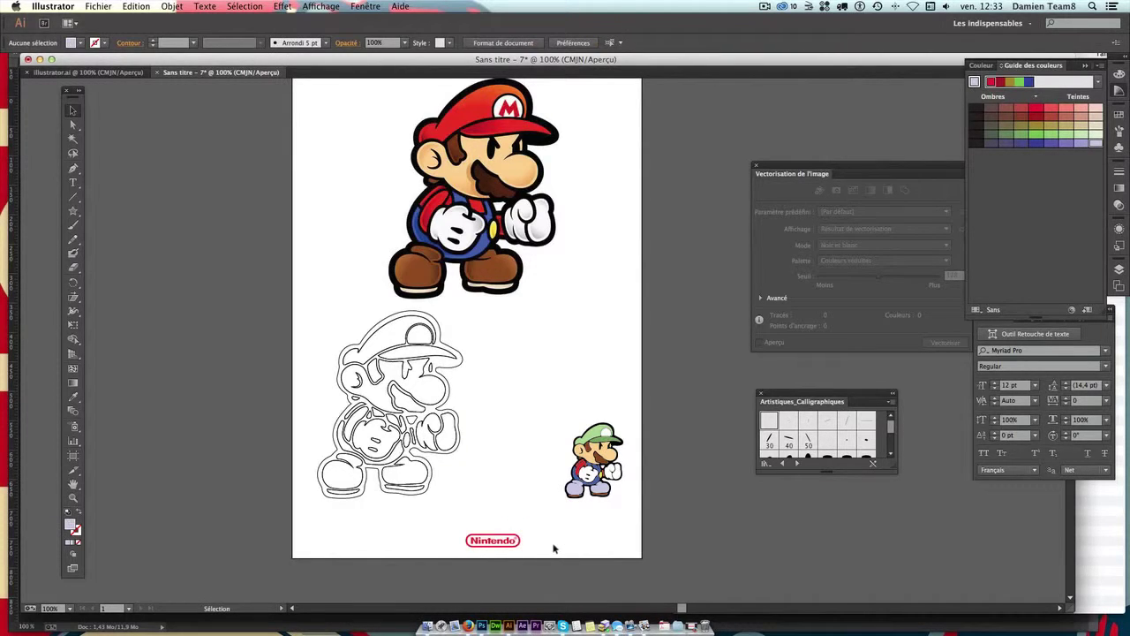
left_click(482, 544)
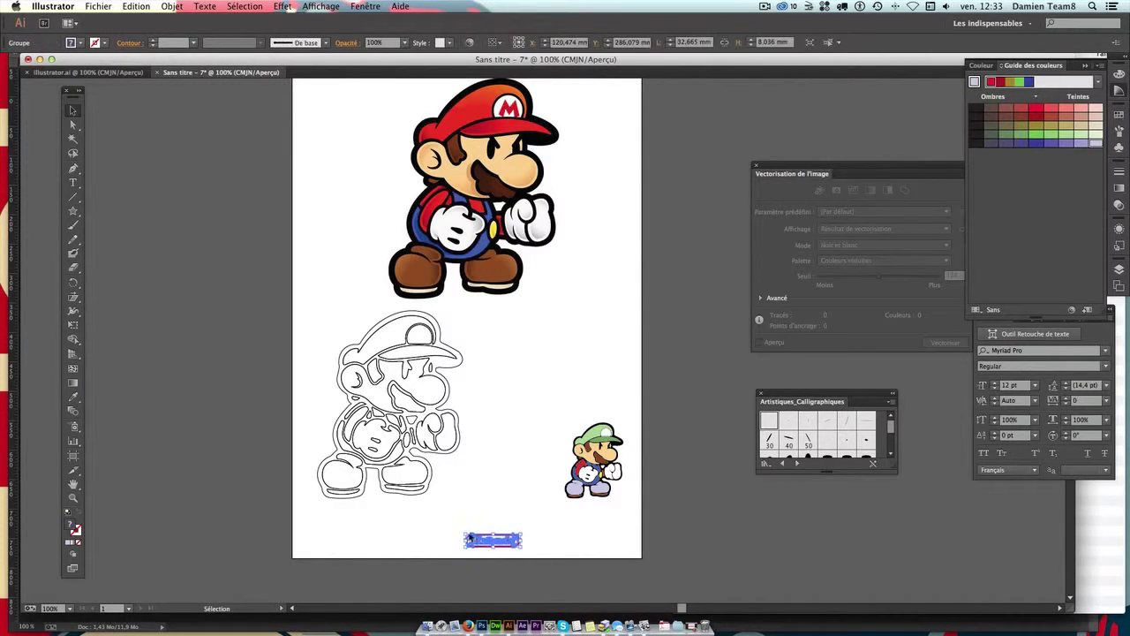
left_click_drag(464, 534, 157, 459)
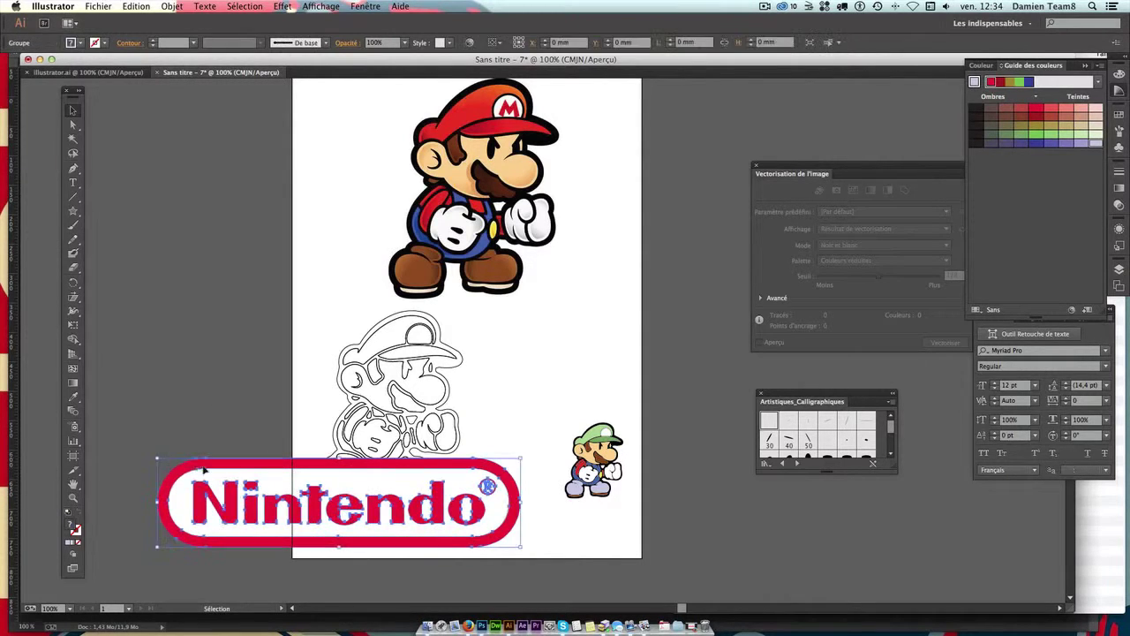
mouse_move(181, 461)
left_mouse_down()
mouse_move(157, 459)
mouse_move(381, 514)
left_mouse_up()
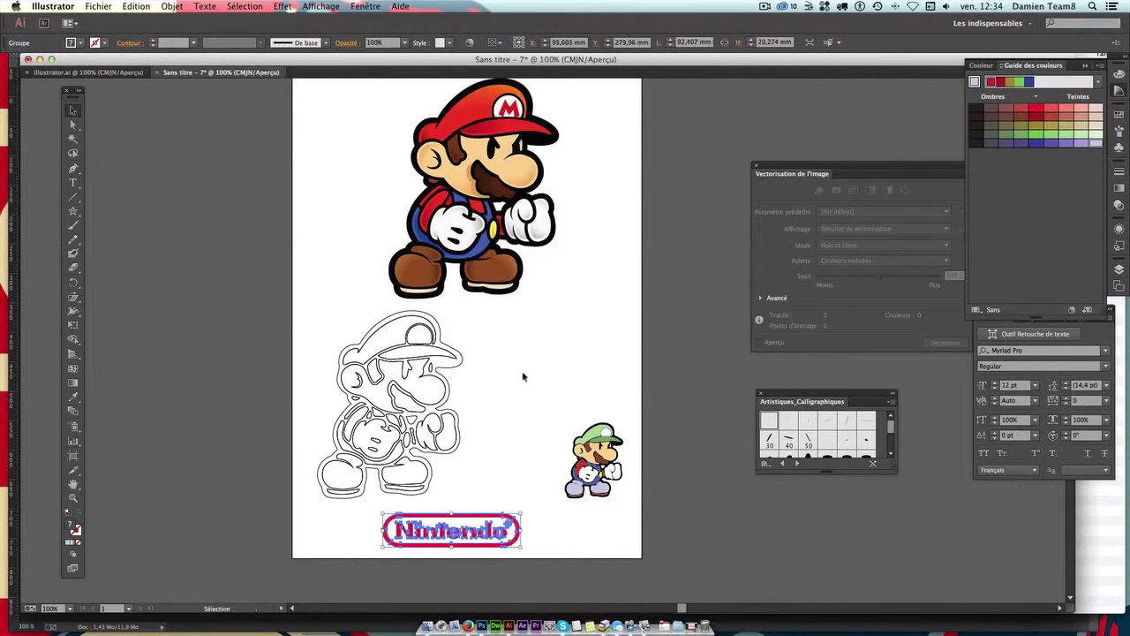
left_click(522, 374)
Step: Enlarge the green figure beside the outline Mario and switch to Photoshop
left_click(565, 437)
left_click_drag(564, 423, 516, 357)
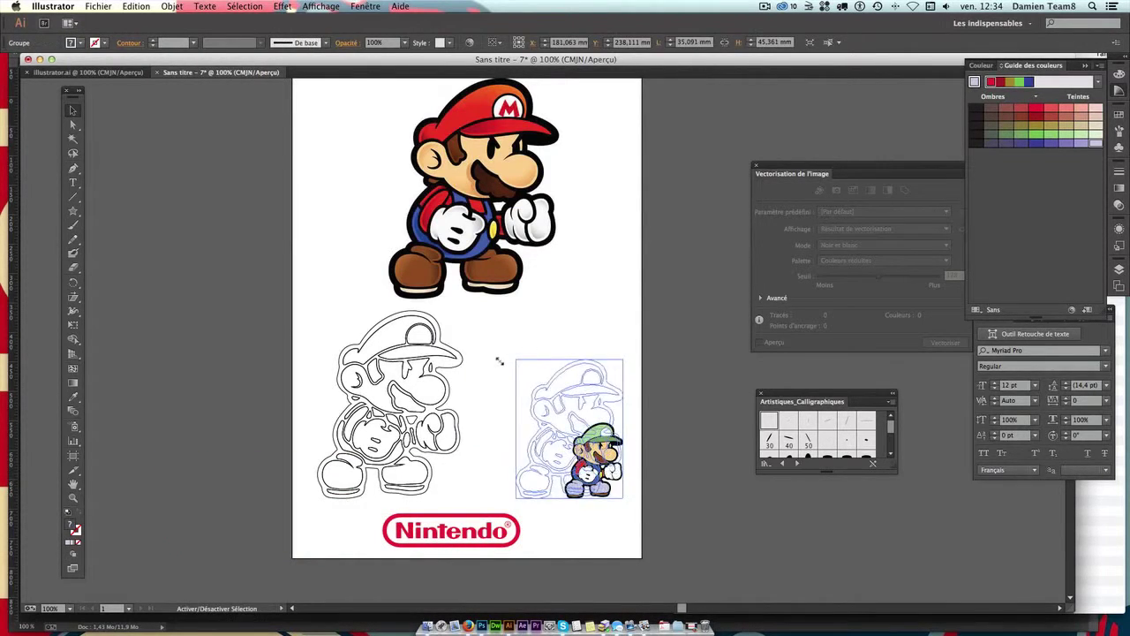
left_click(566, 335)
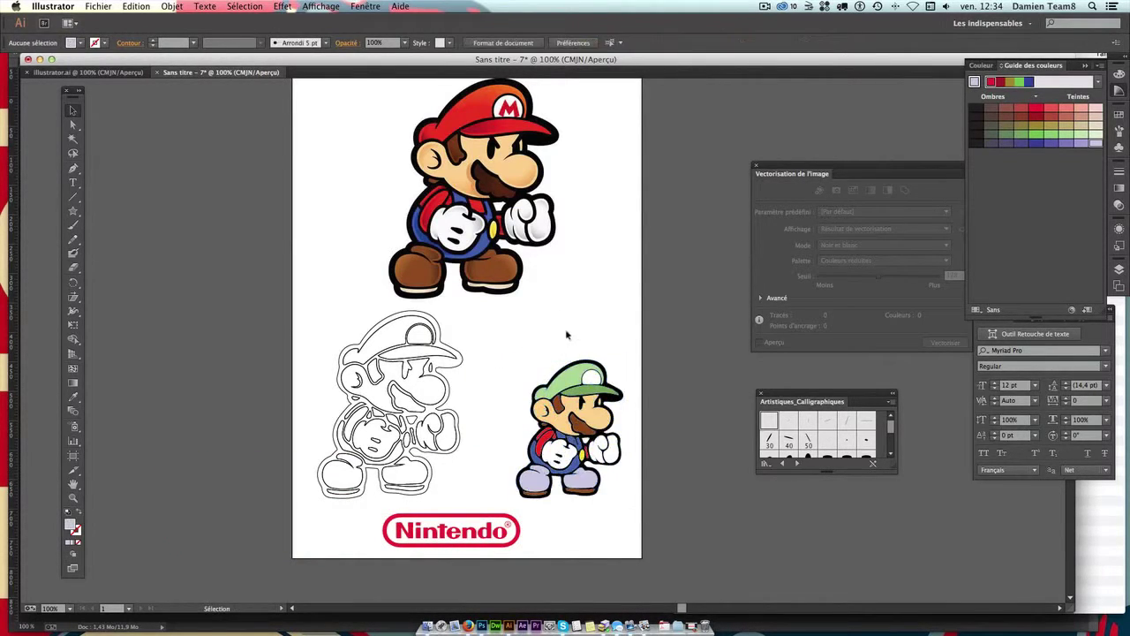
left_click(481, 625)
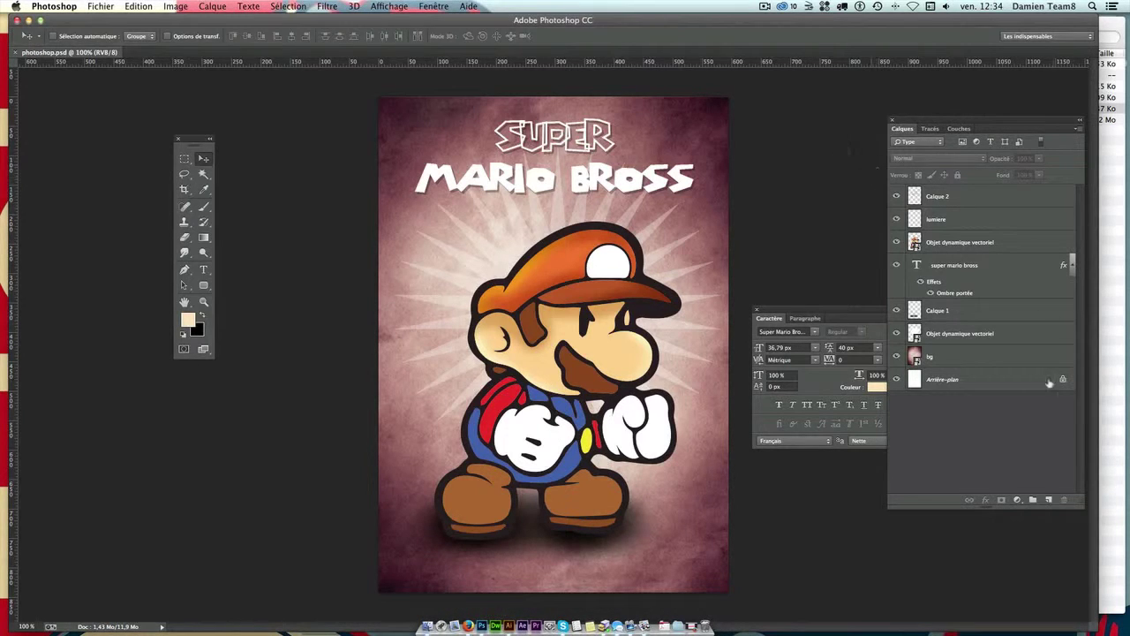
left_click(976, 362)
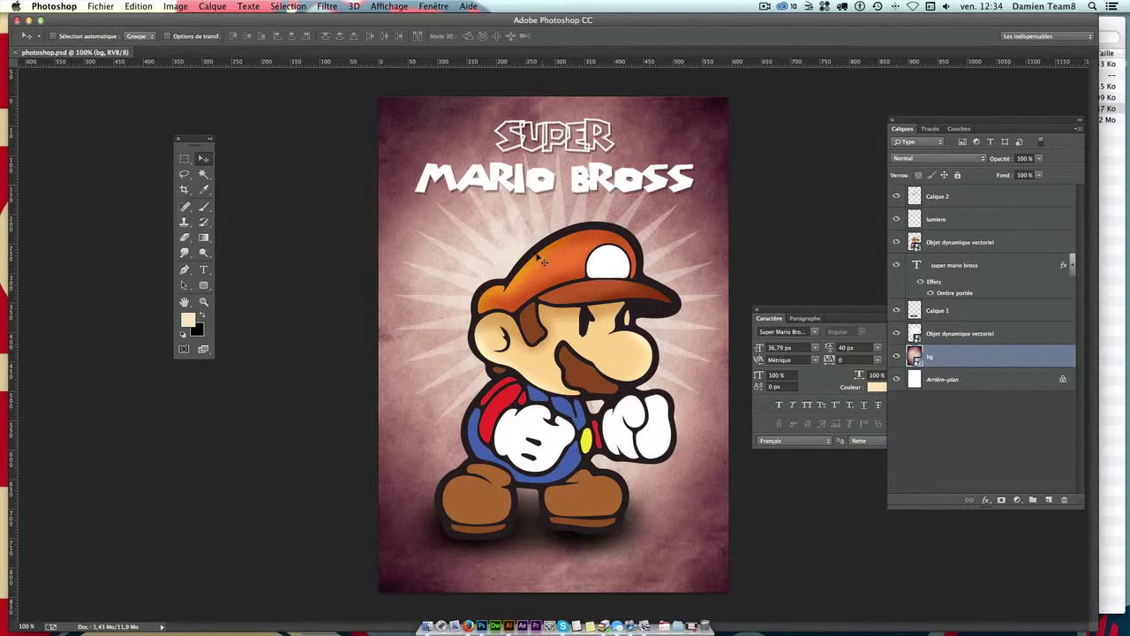
left_click(897, 196)
left_click(897, 310)
left_click(897, 310)
left_click(896, 242)
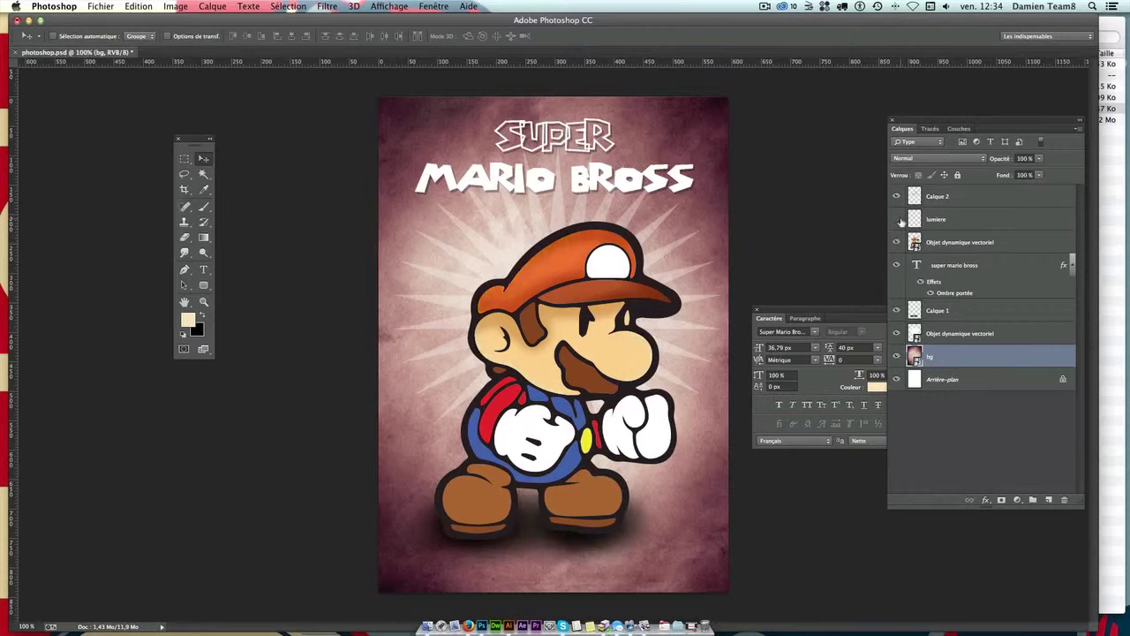
left_click(896, 242)
left_click(897, 196)
left_click(897, 196)
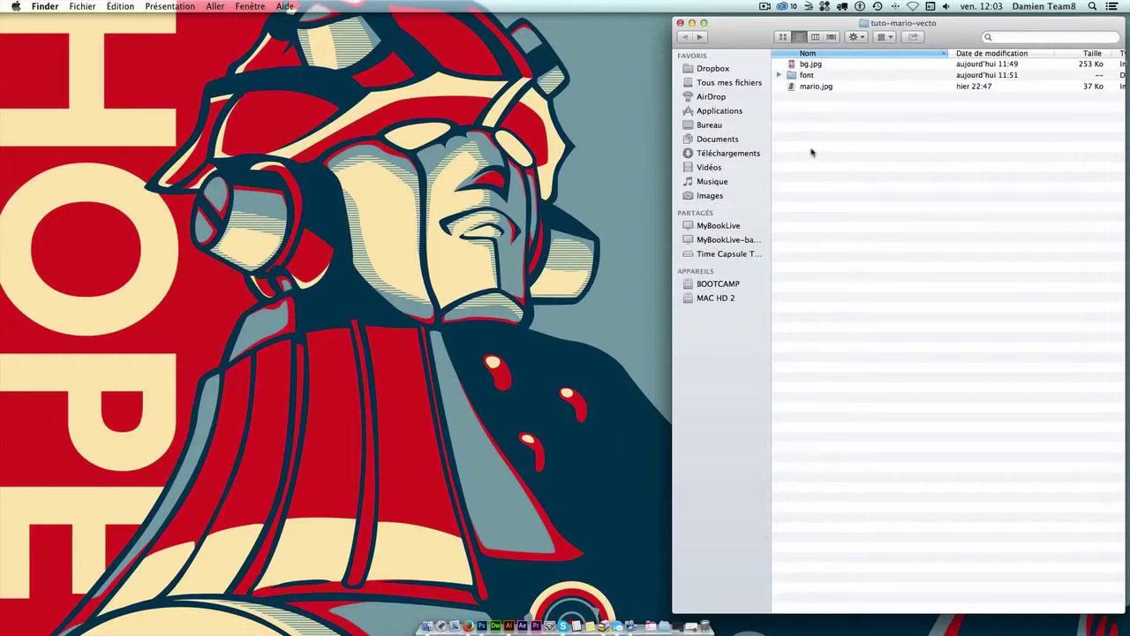
Step: Reveal and select tlpsmb.ttf in the font folder, then return to Illustrator
left_click(780, 76)
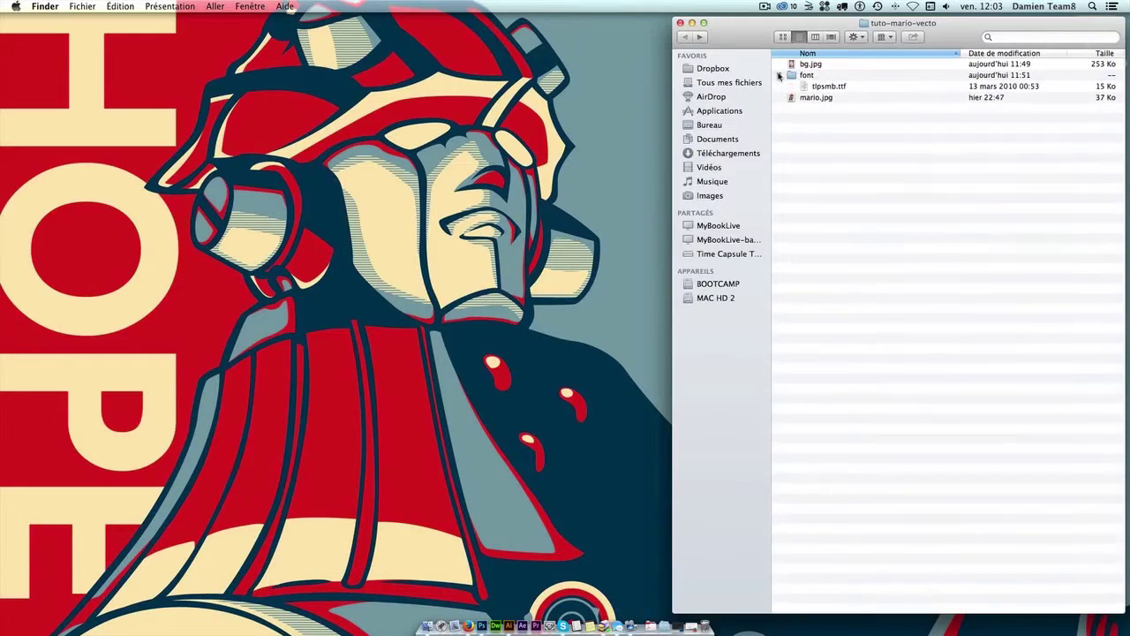
left_click(824, 88)
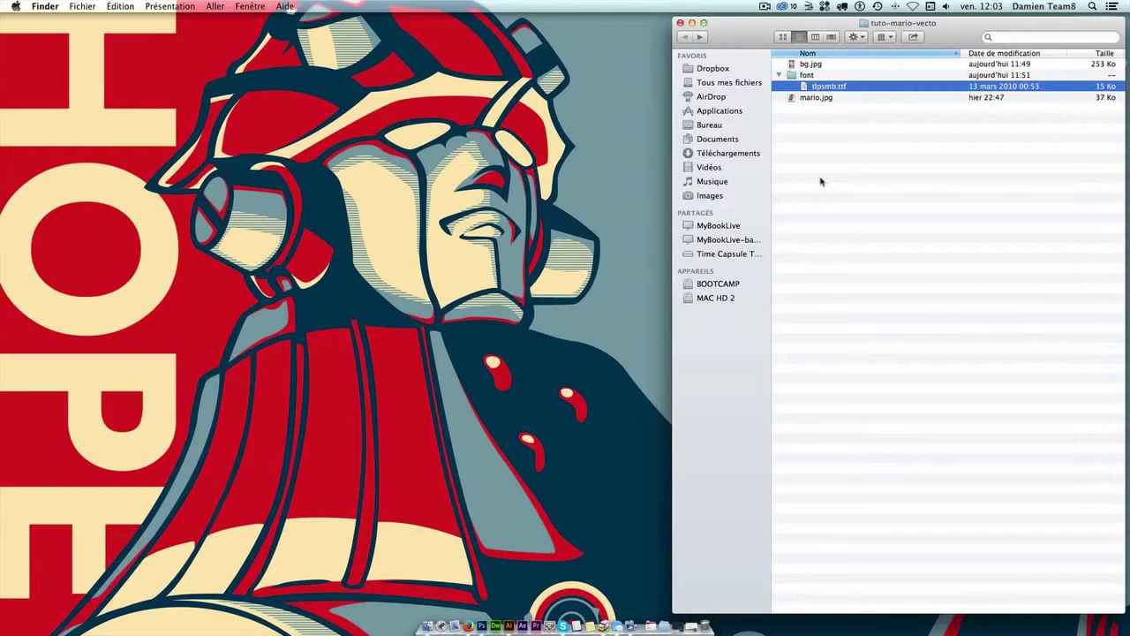
left_click(510, 622)
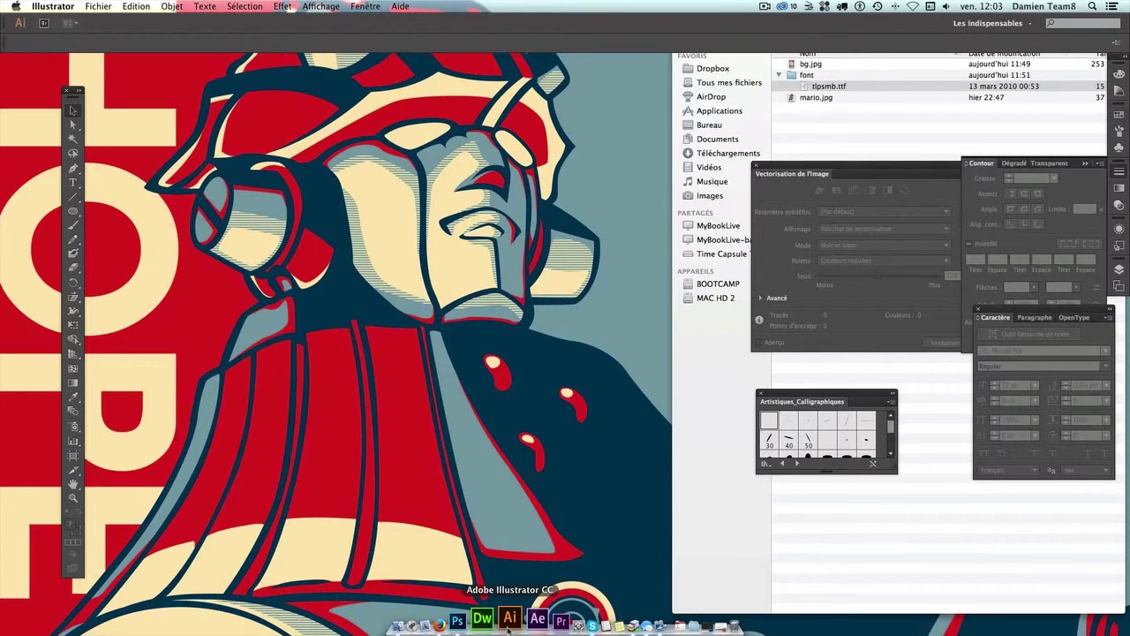
Step: Create a new A4 210×297 mm document and narrow its window beside the Finder file list
key("super+n")
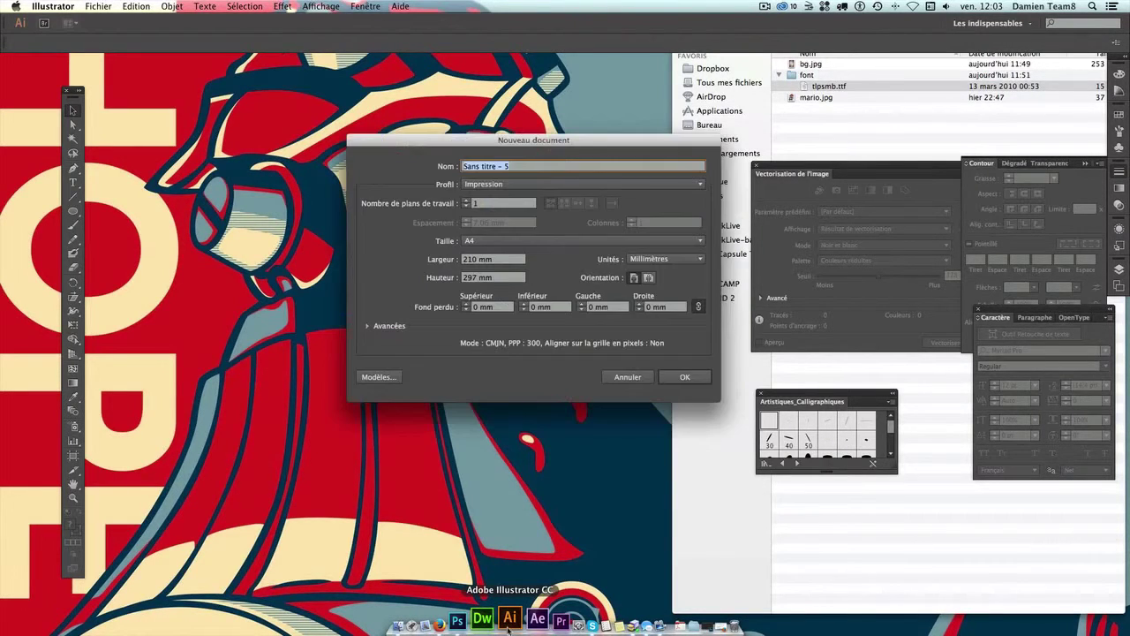
key("Escape")
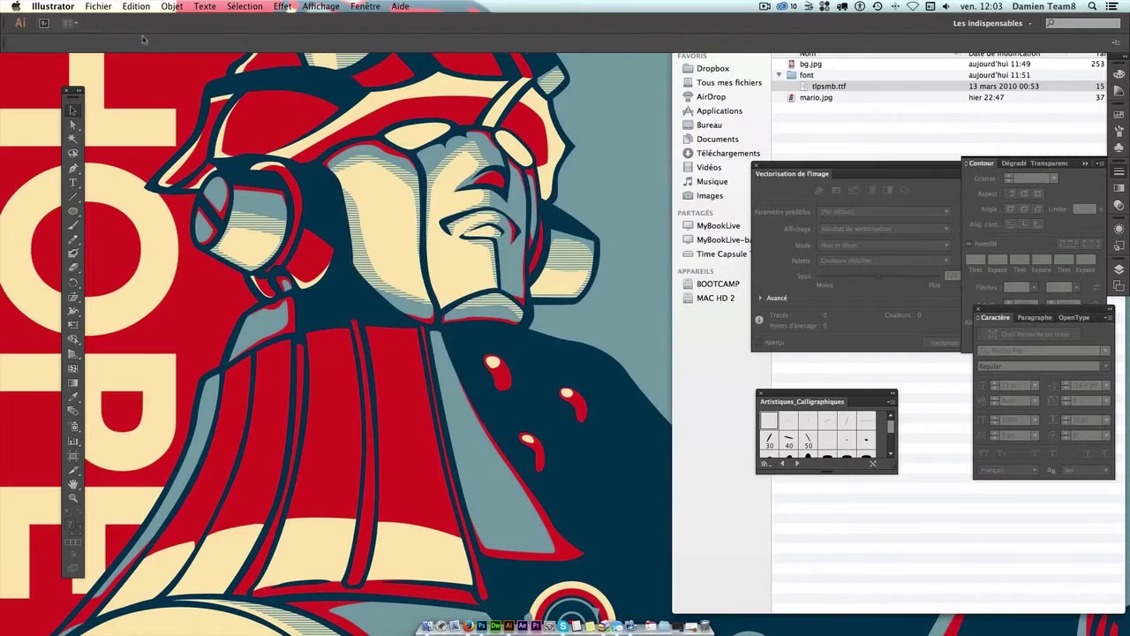
left_click(91, 8)
left_click(172, 22)
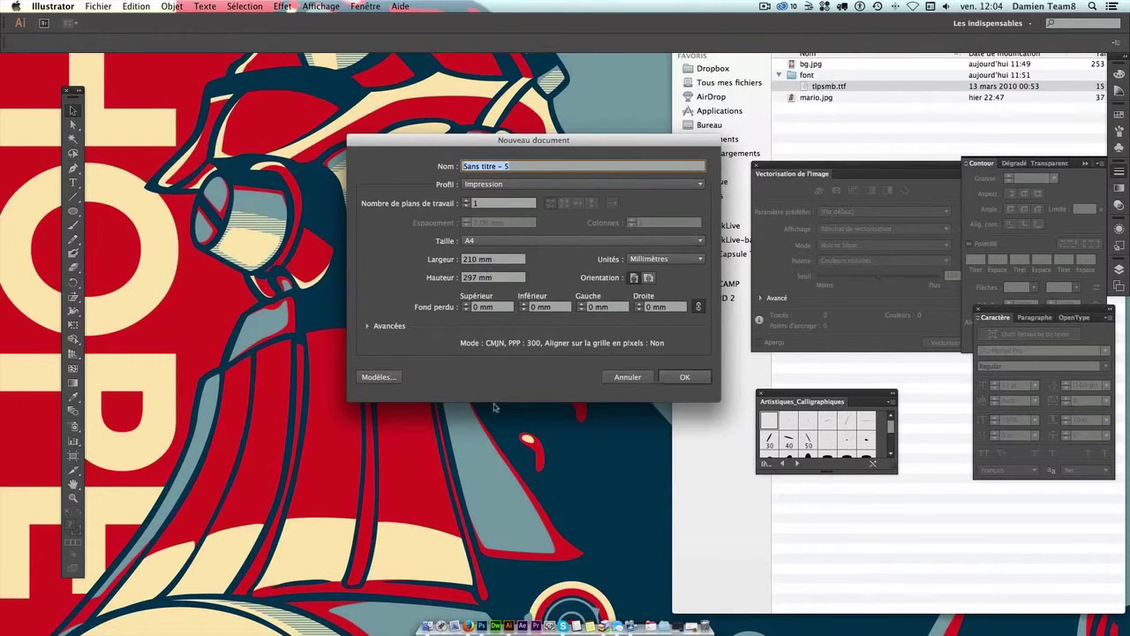
left_click(460, 261)
left_click(493, 277)
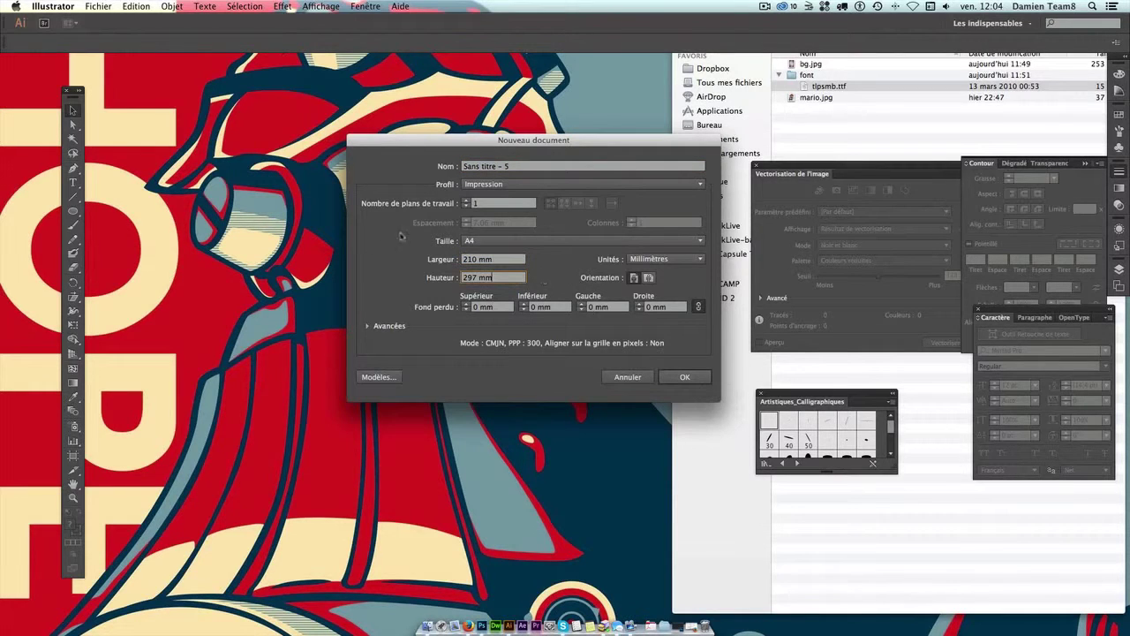
left_click(539, 241)
left_click(539, 241)
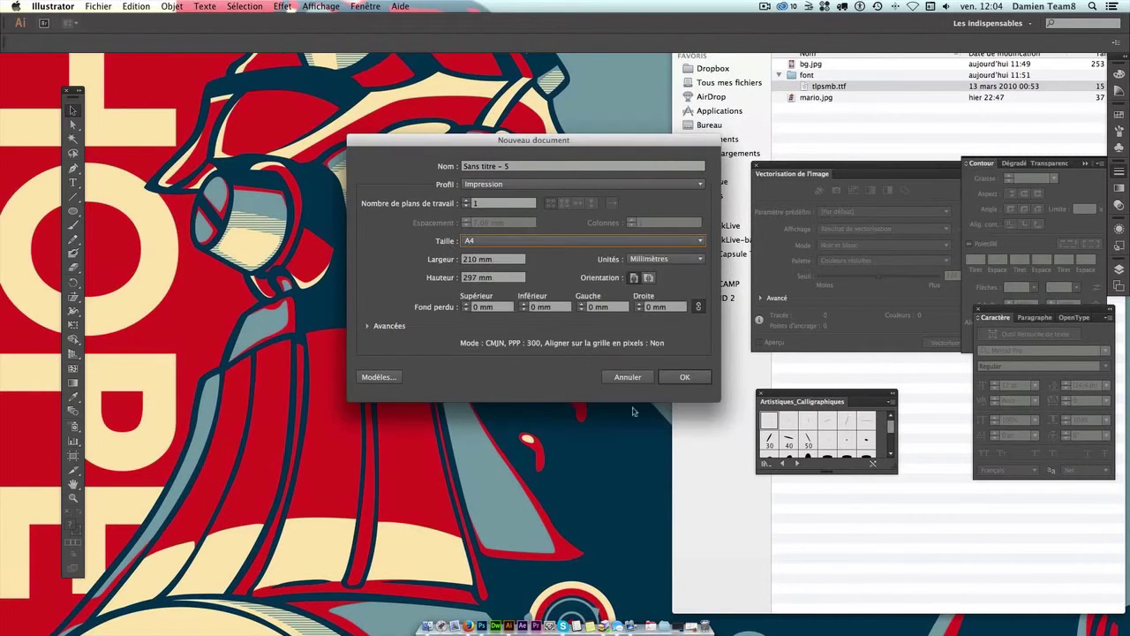
left_click(687, 377)
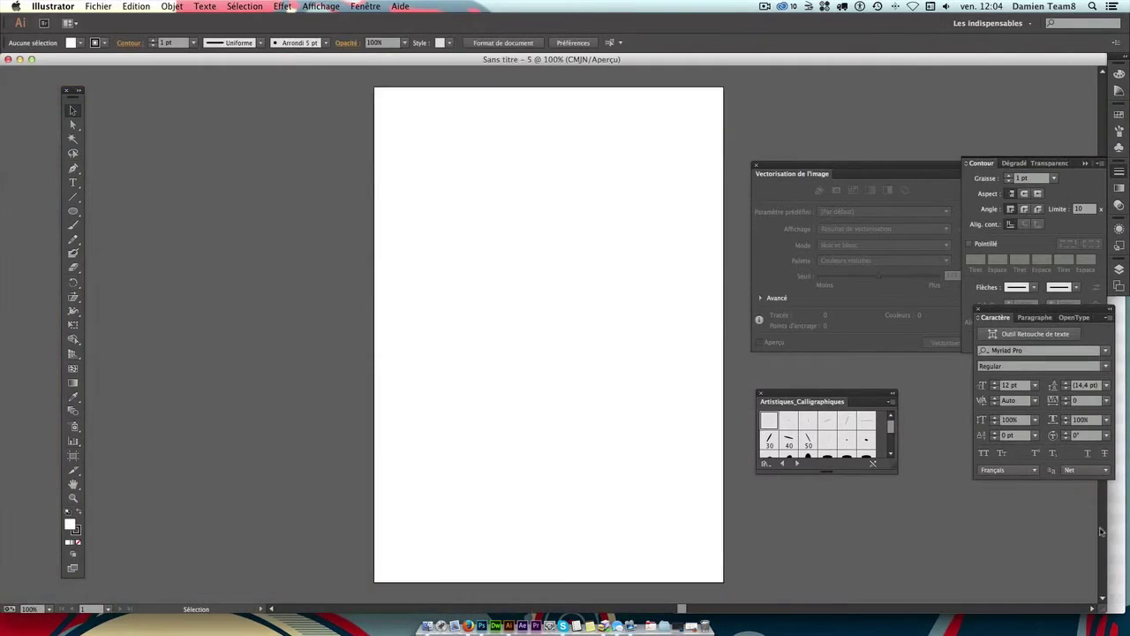
left_click_drag(1107, 524, 746, 487)
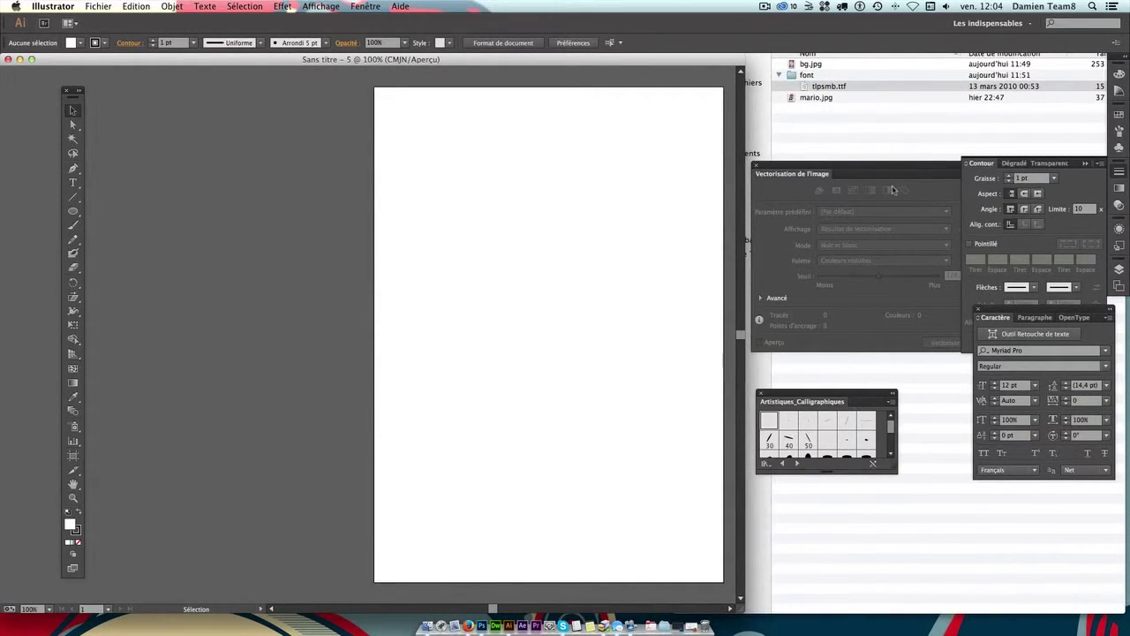
left_click(858, 113)
Step: Place mario.jpg from Finder onto the blank A4 page and widen the document window
left_click_drag(816, 98, 555, 289)
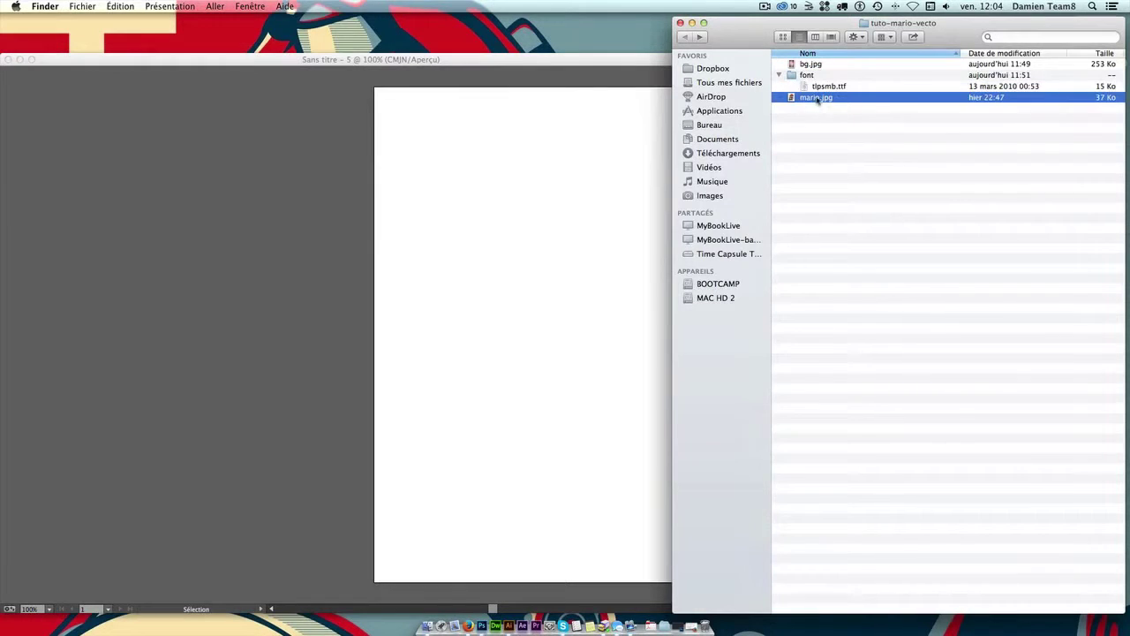
left_click(520, 121)
left_click_drag(736, 349, 1051, 350)
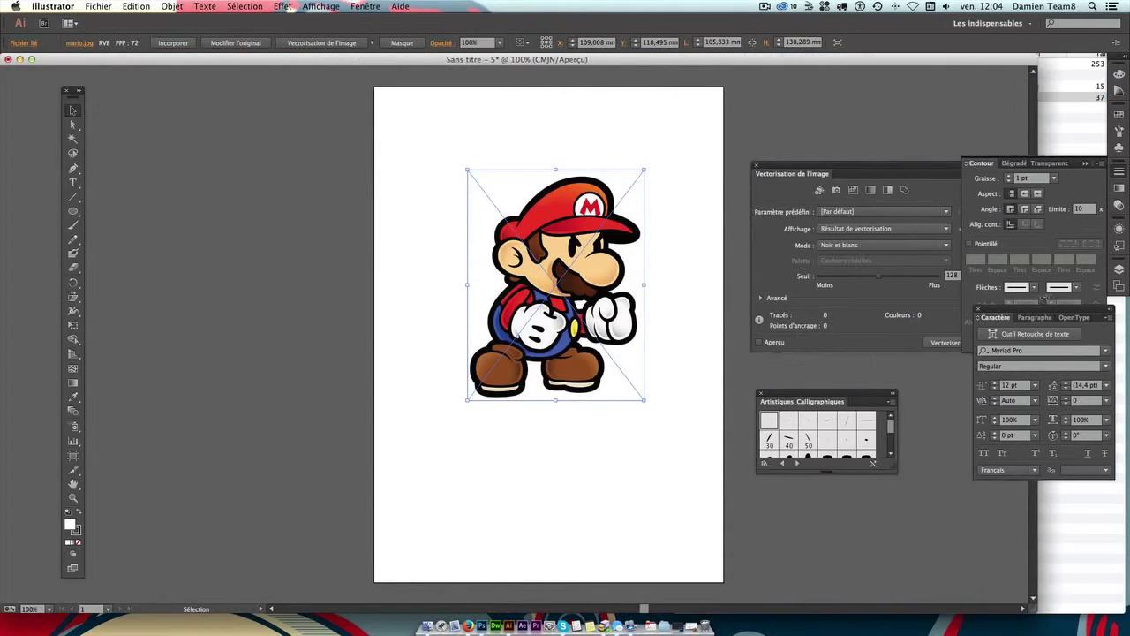
left_click(756, 166)
left_click(677, 165)
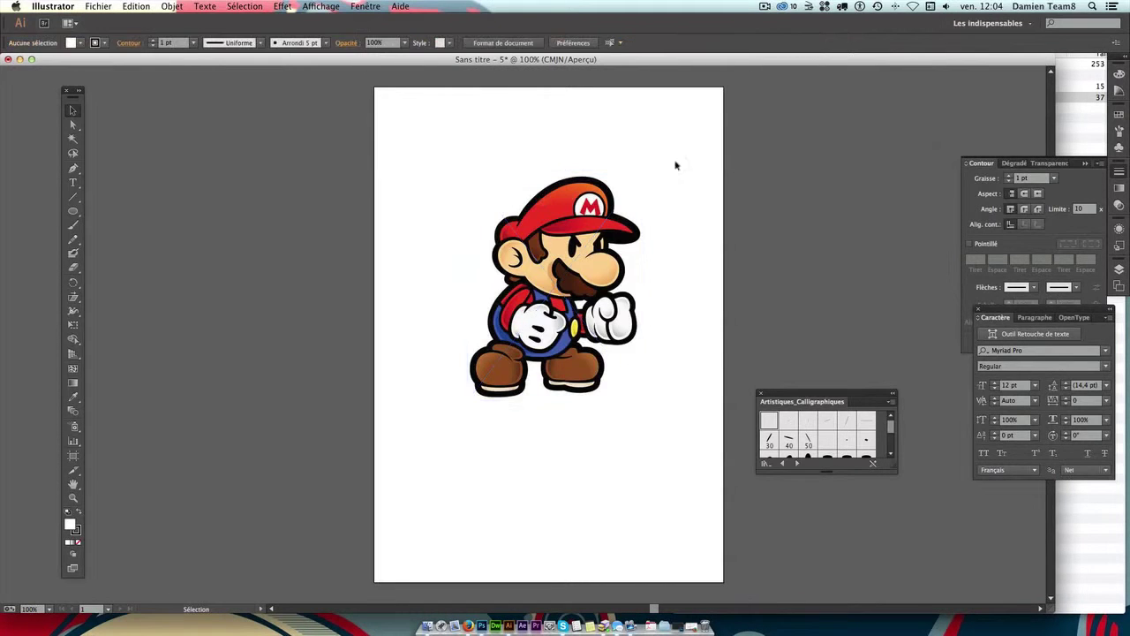
left_click(696, 161)
left_click(565, 265)
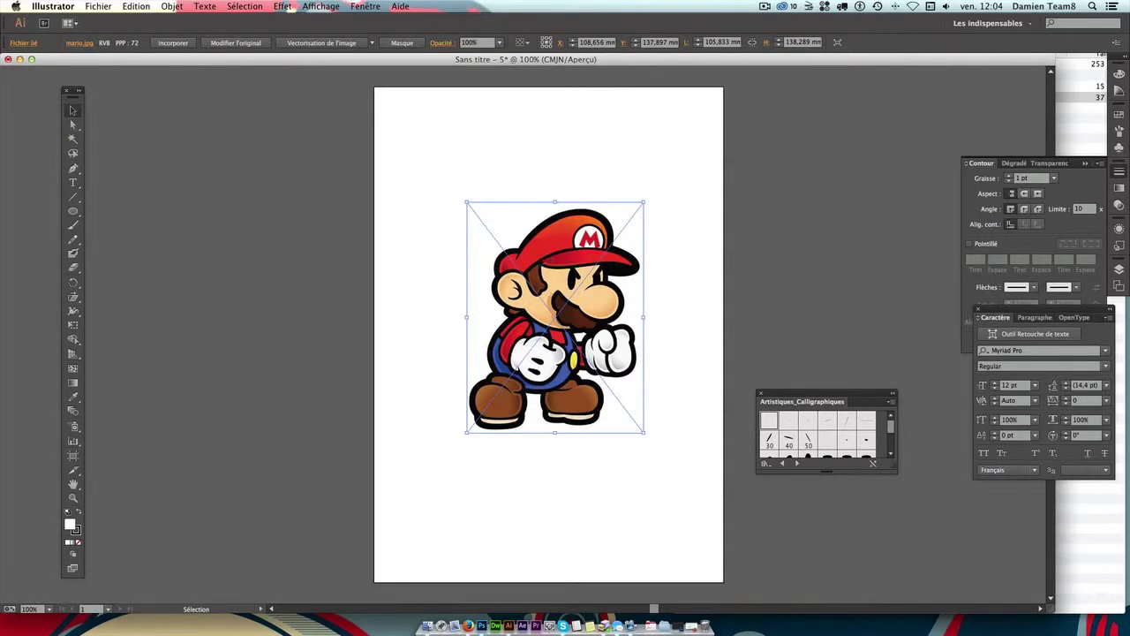
Step: Centre the Mario image on the page and apply the default Image Trace
left_click_drag(526, 351, 516, 355)
left_click_drag(536, 260, 536, 260)
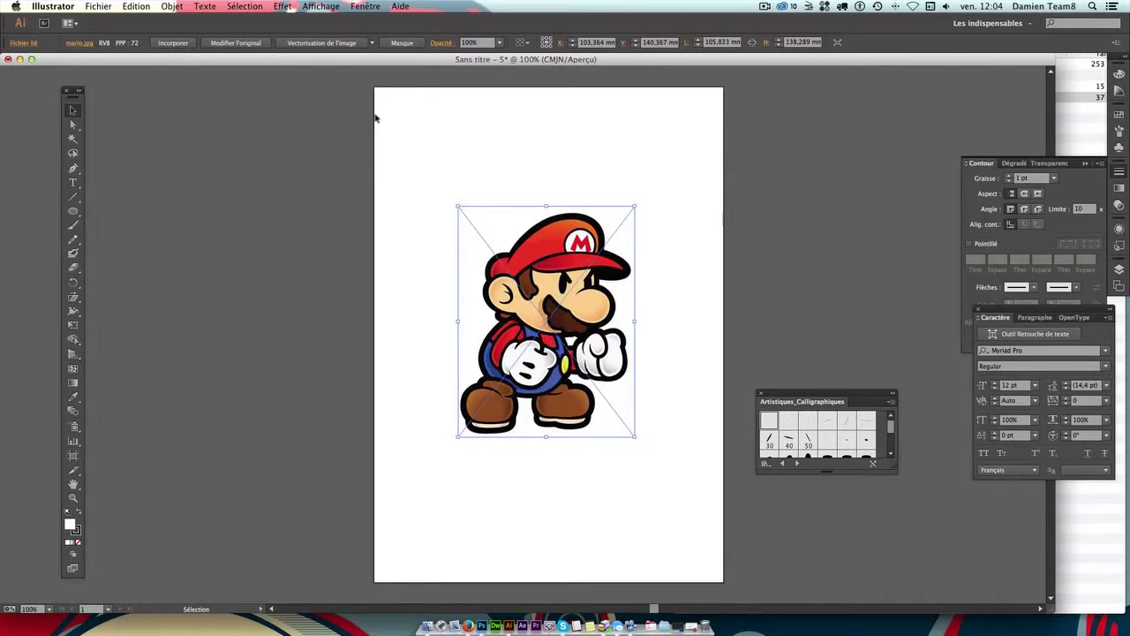
left_click(351, 44)
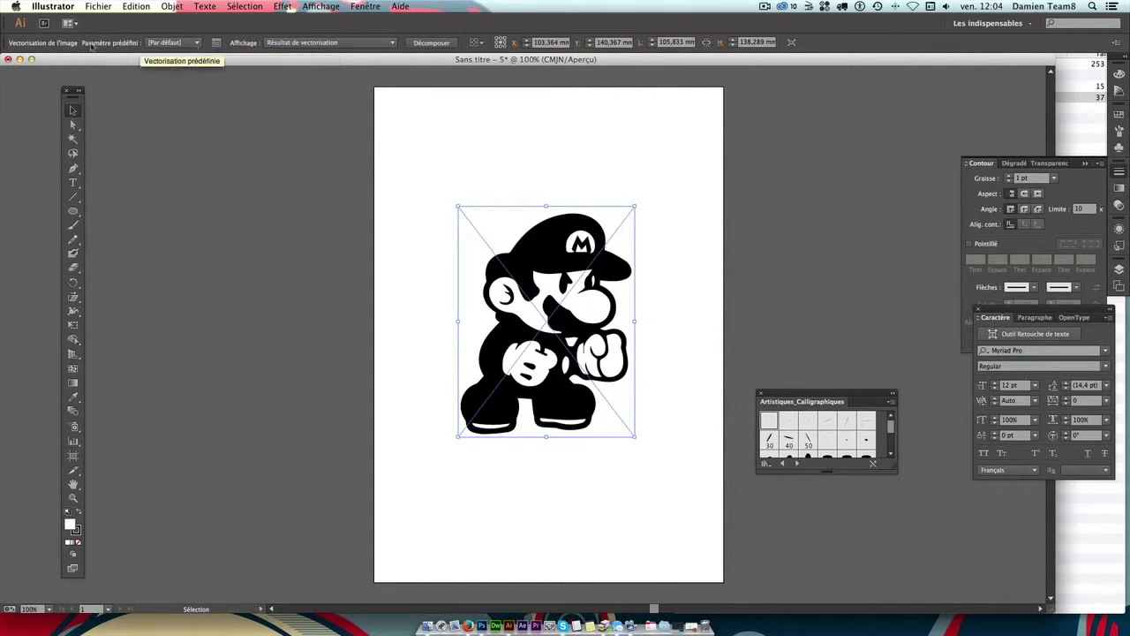
Step: Compare the Nuances de gris and 16 couleurs trace presets, settling on Logo noir et blanc
left_click(198, 42)
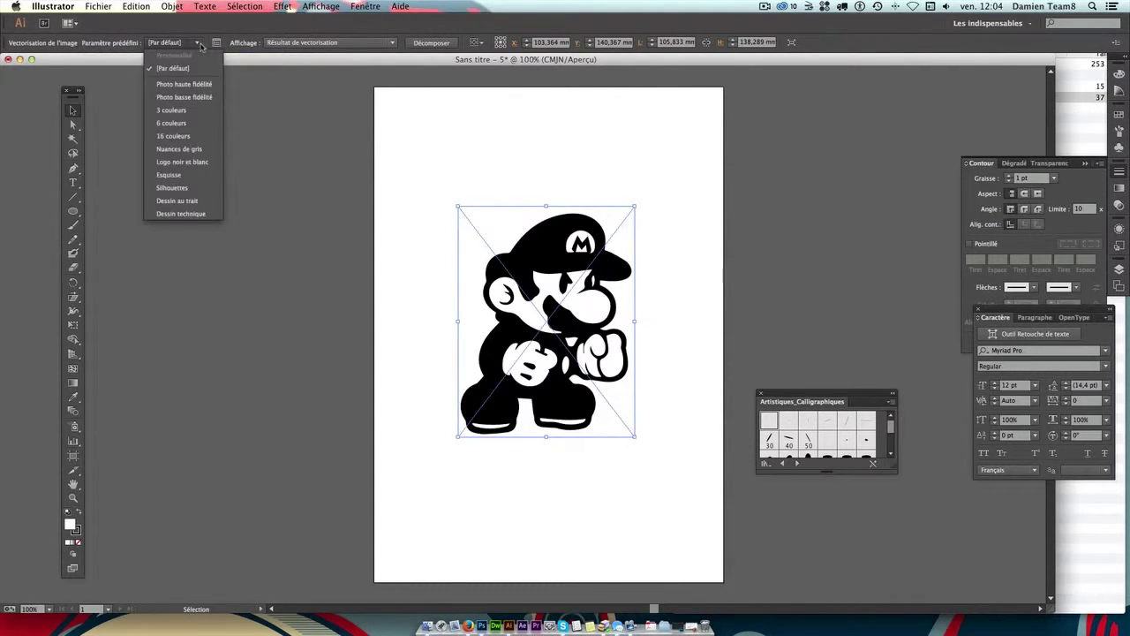
left_click(184, 163)
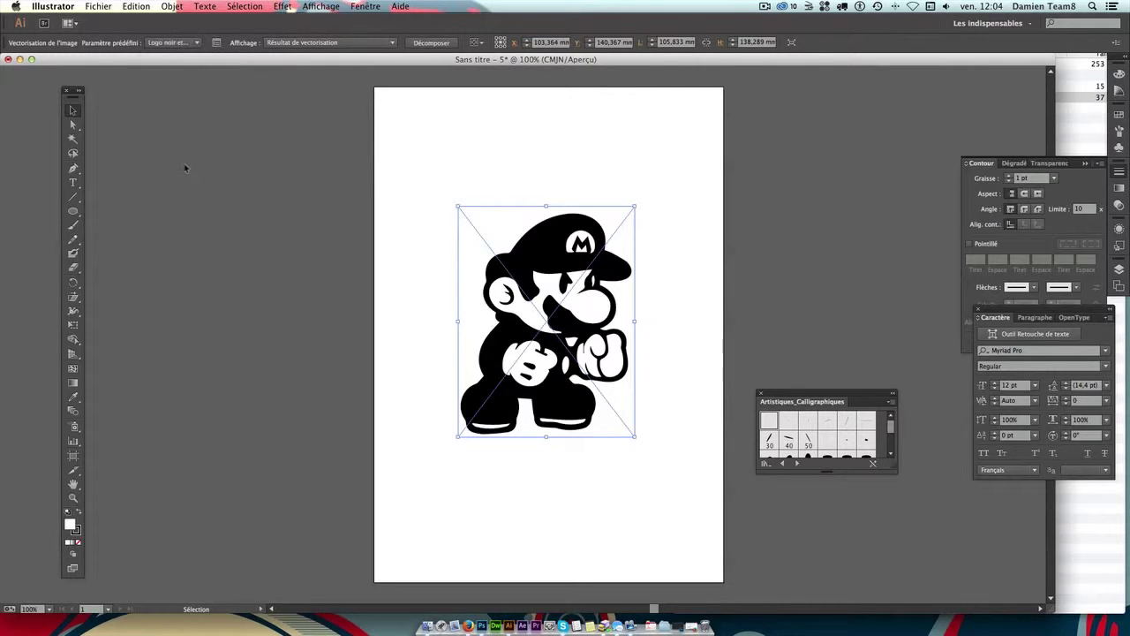
left_click(198, 42)
left_click(192, 150)
left_click(196, 42)
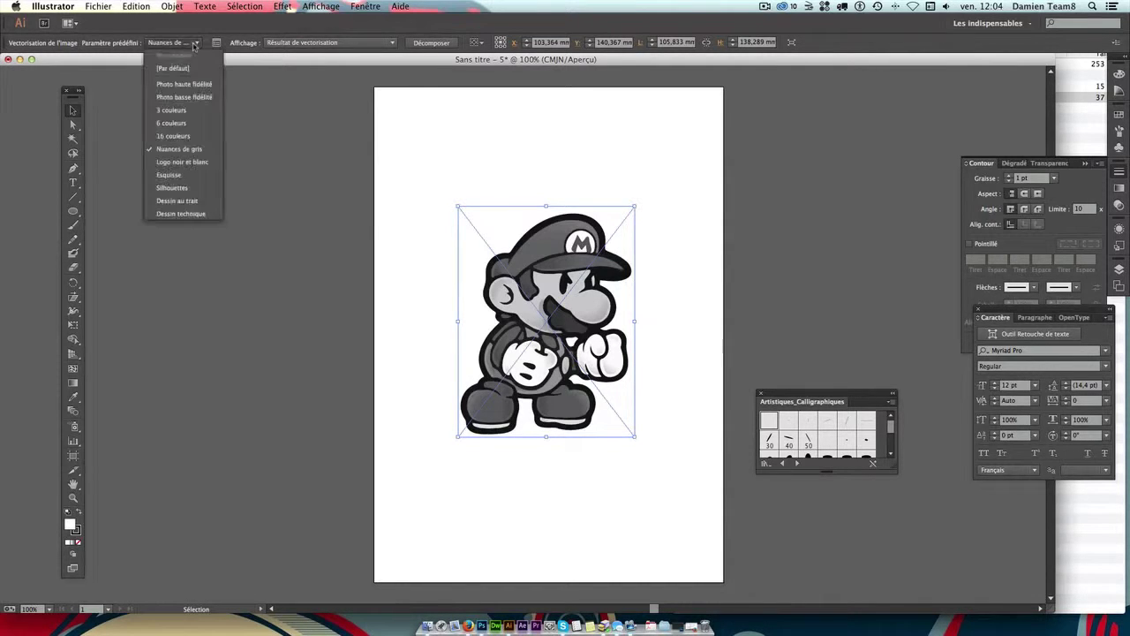
left_click(179, 136)
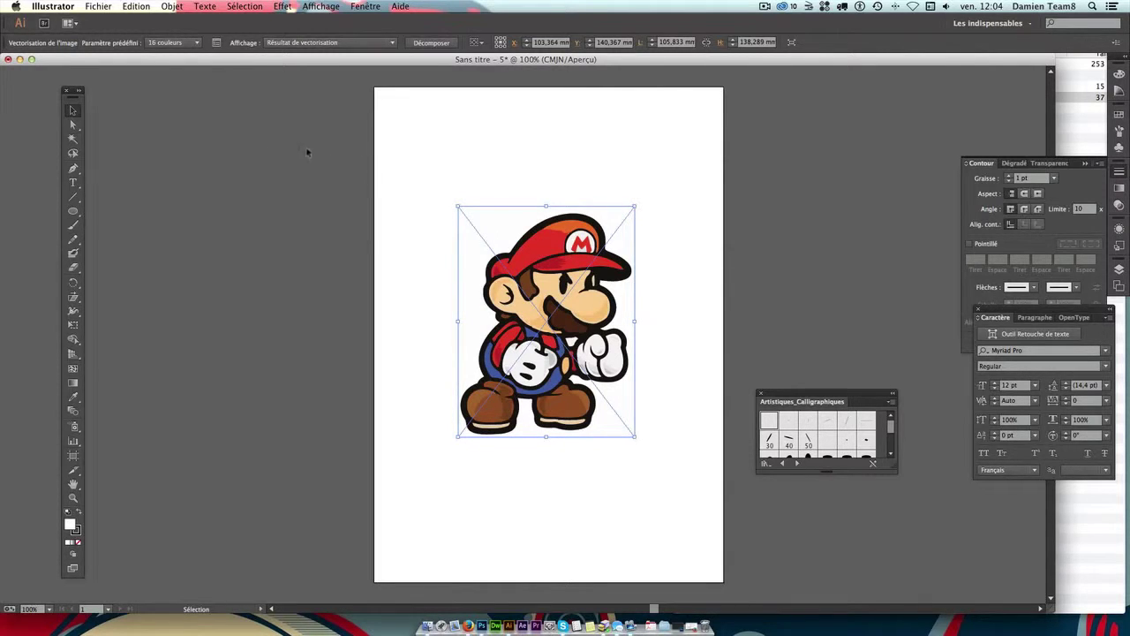
left_click(194, 44)
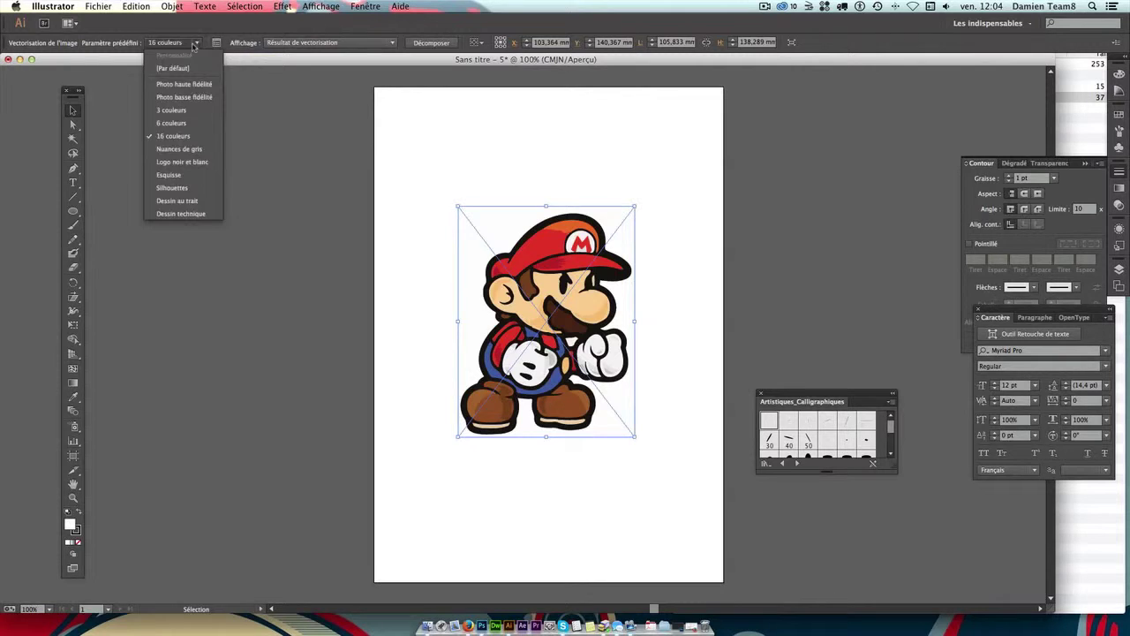
left_click(177, 161)
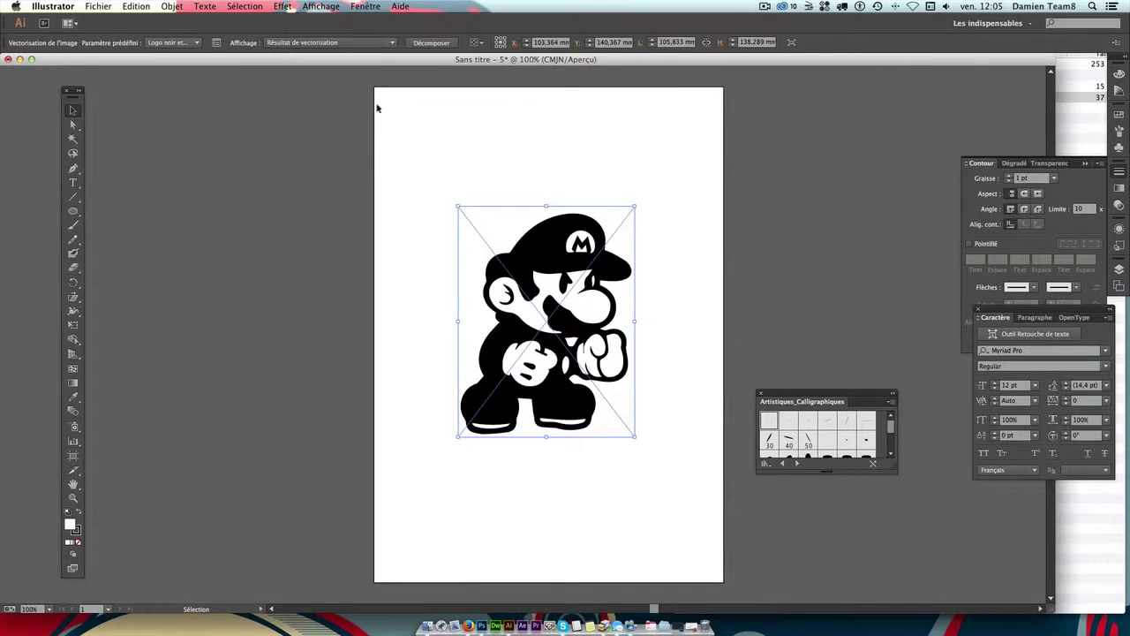
left_click(217, 42)
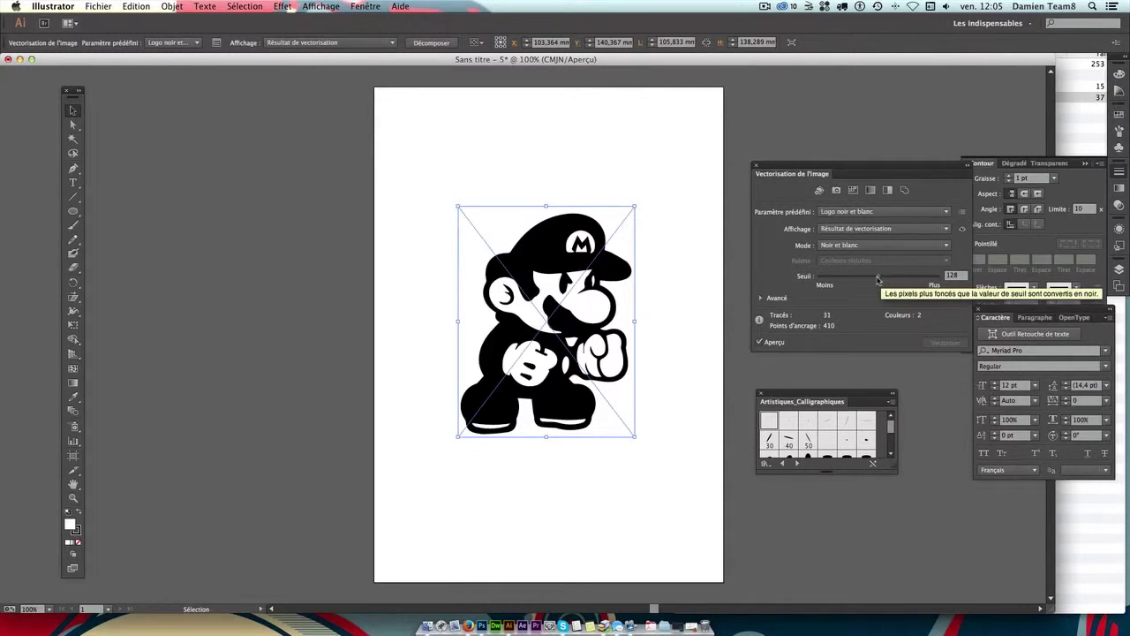
Step: Set the trace Seuil threshold to 20 so only Mario's black outlines remain
mouse_move(879, 280)
left_mouse_down()
mouse_move(906, 280)
mouse_move(830, 279)
left_mouse_up()
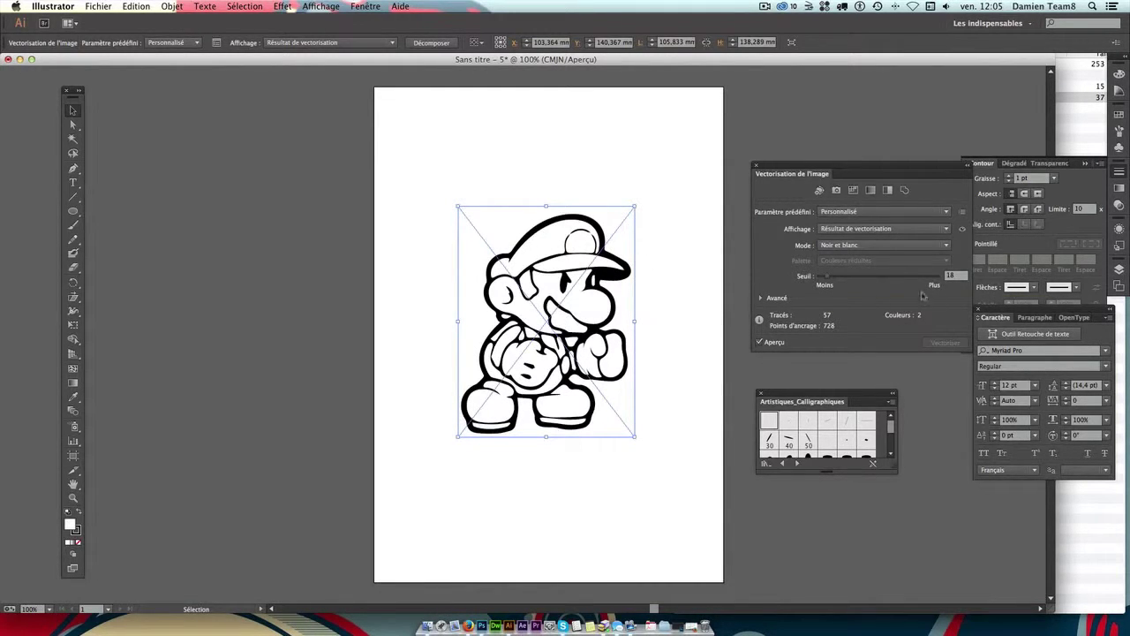
left_click(950, 275)
type("20")
key("Return")
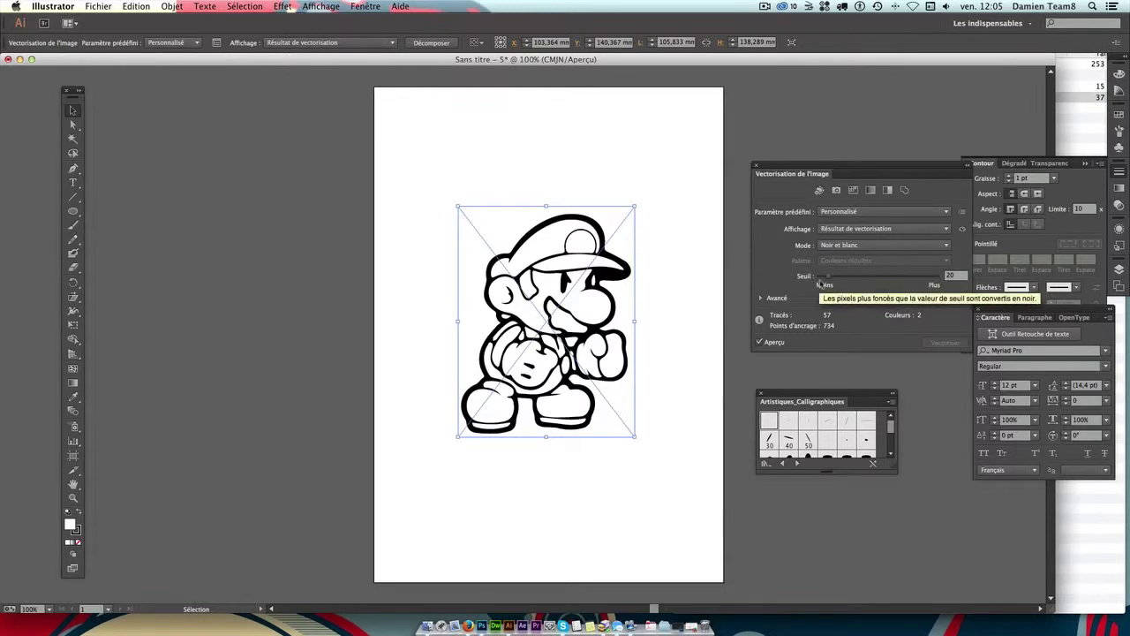
left_click(950, 276)
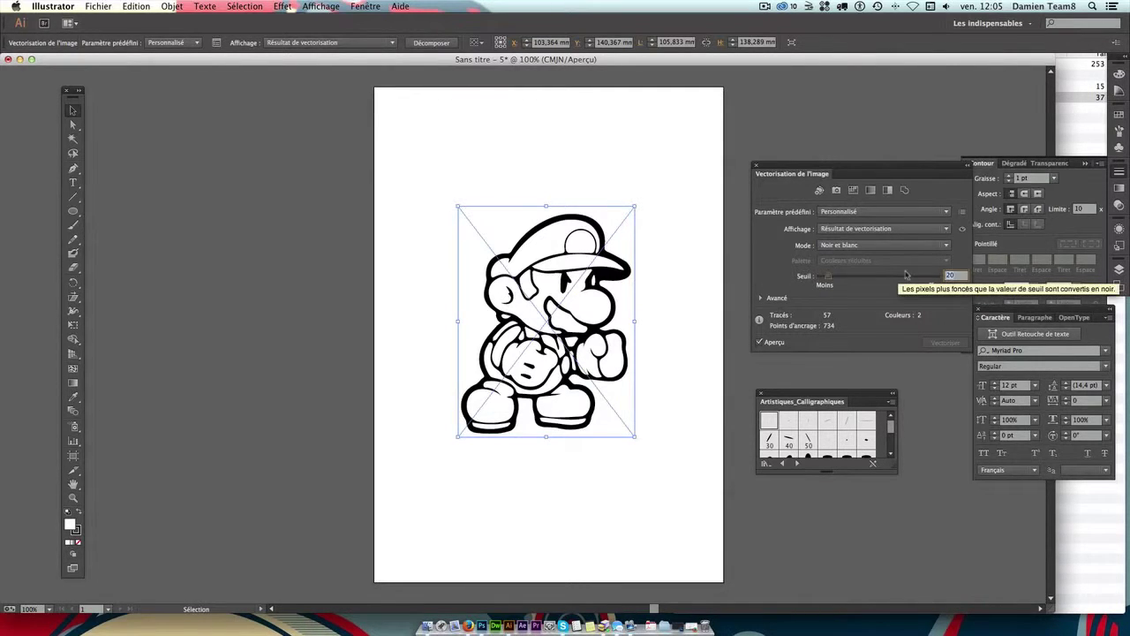
Step: Expand the Mario trace and move the traced group onto the pasteboard left of the page
left_click(439, 43)
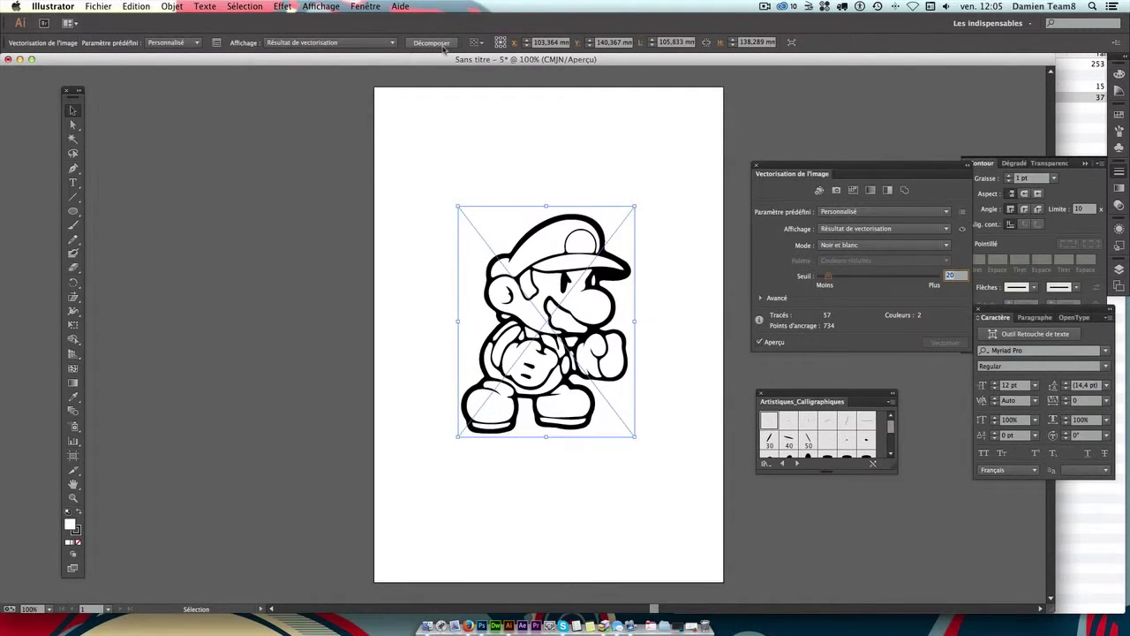
left_click(521, 141)
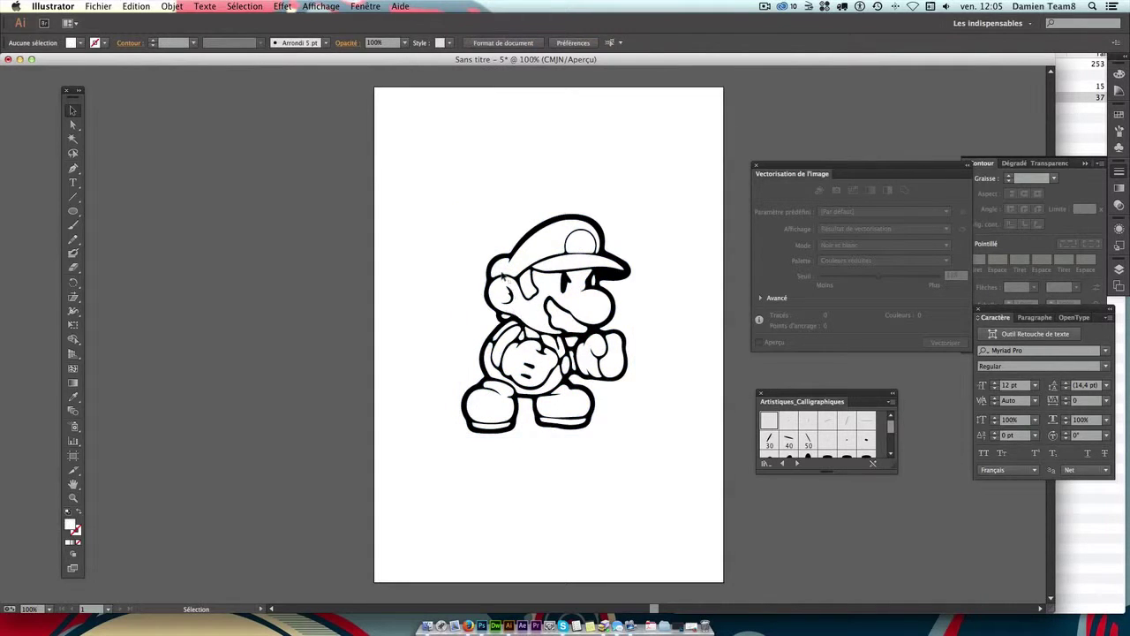
left_click(533, 221)
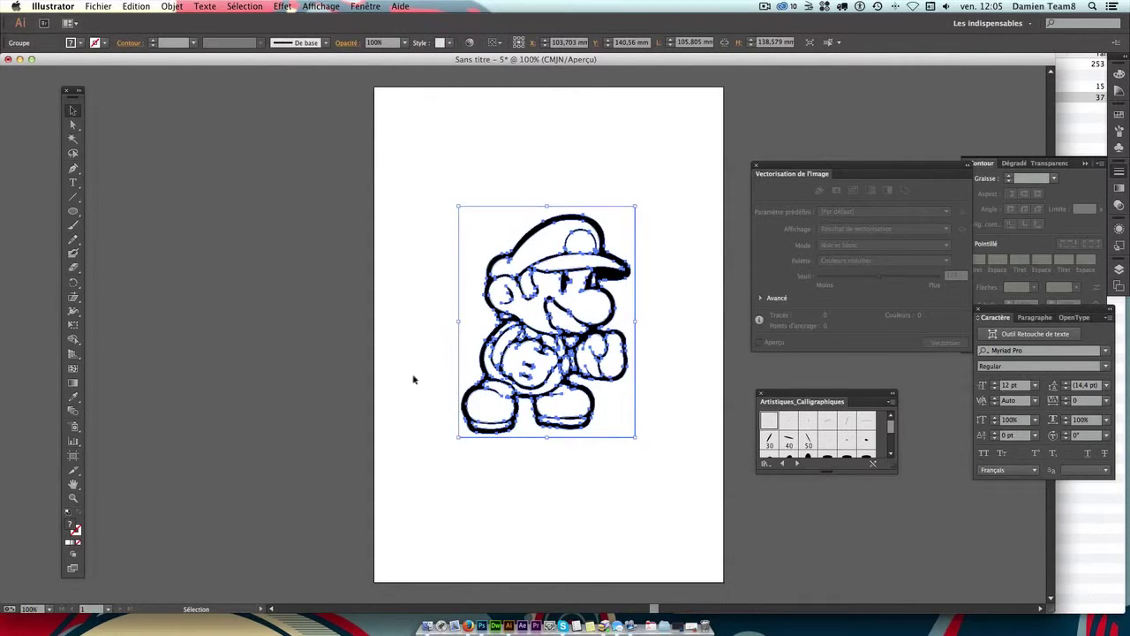
left_click(402, 218)
left_click(494, 217)
left_click(447, 251)
left_click(480, 227)
left_click_drag(539, 274, 251, 263)
left_click(381, 266)
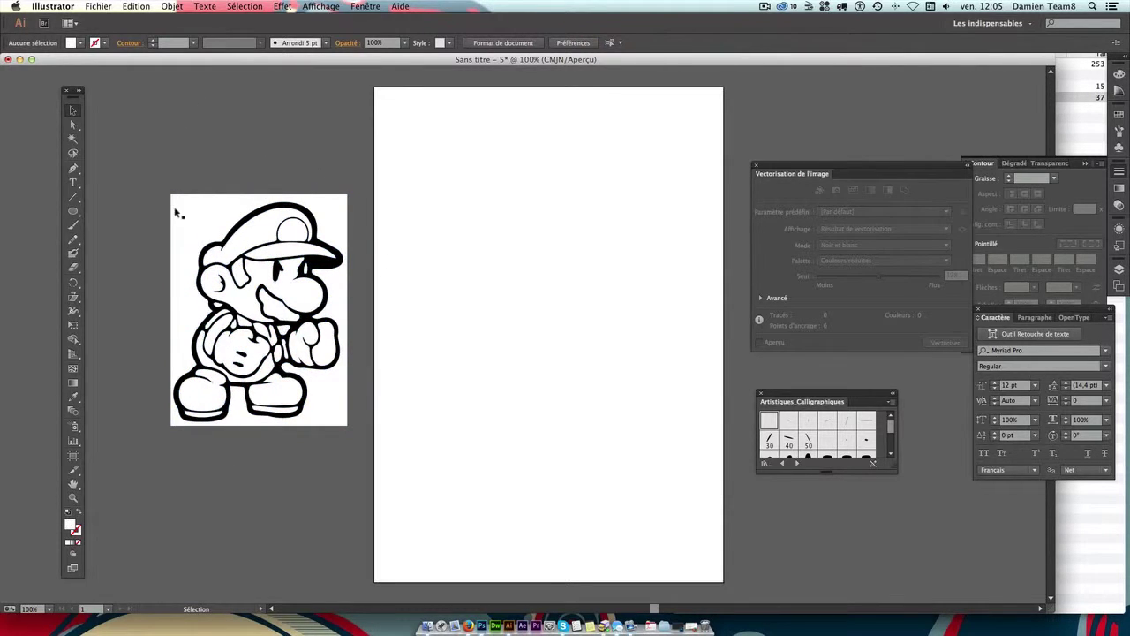
Step: Delete the white background path behind the traced Mario
left_click(73, 125)
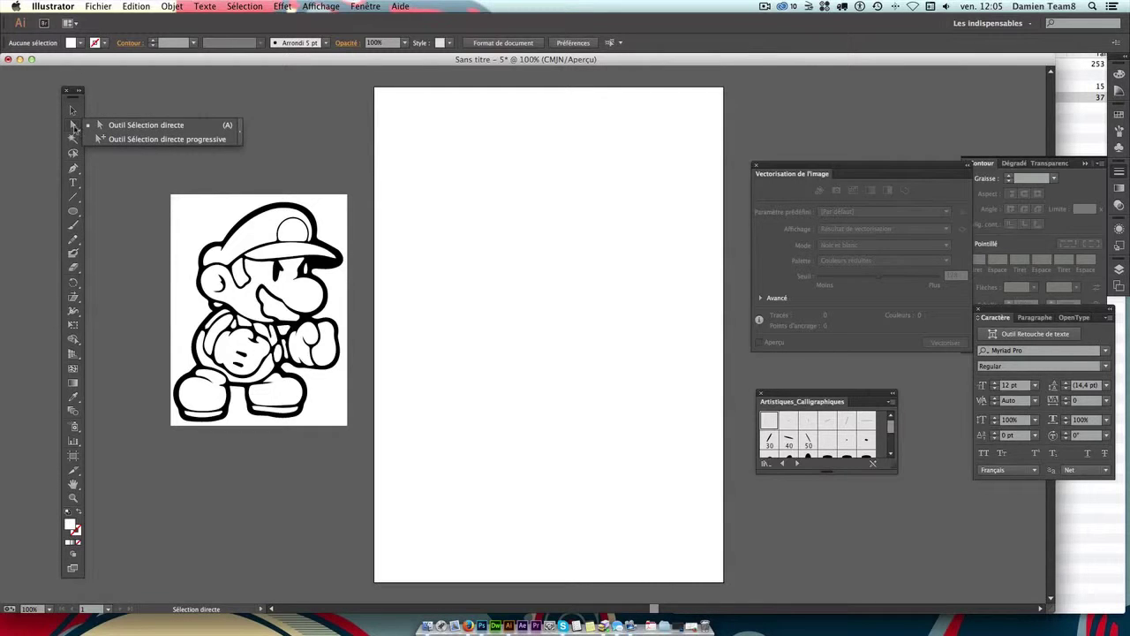
left_click(203, 204)
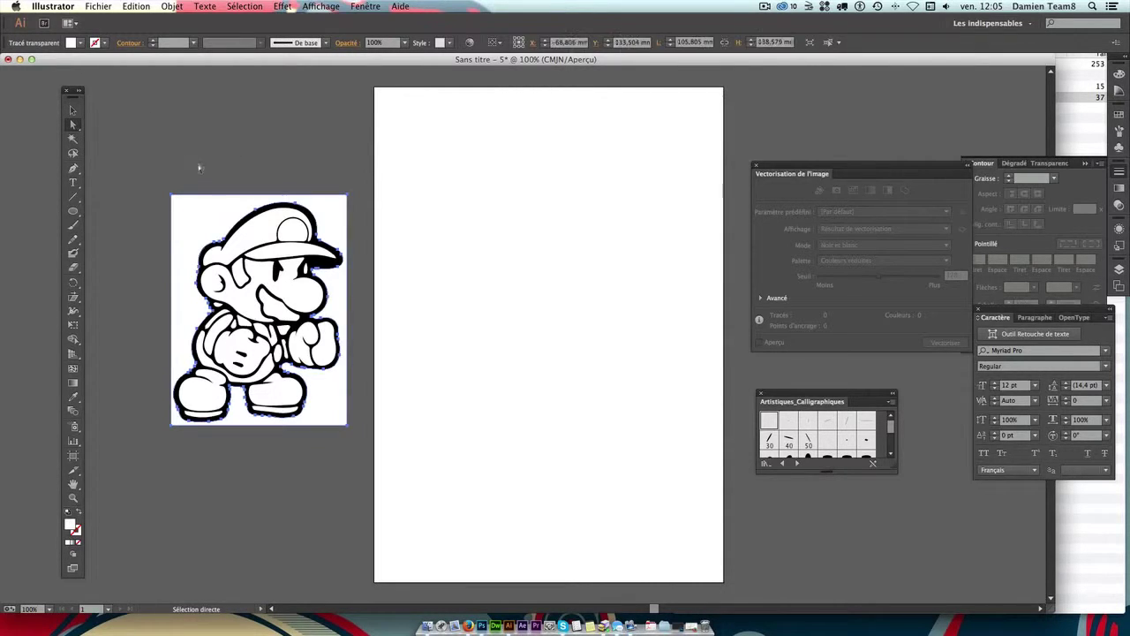
left_click(180, 212)
left_click(173, 203)
key("Delete")
left_click(73, 110)
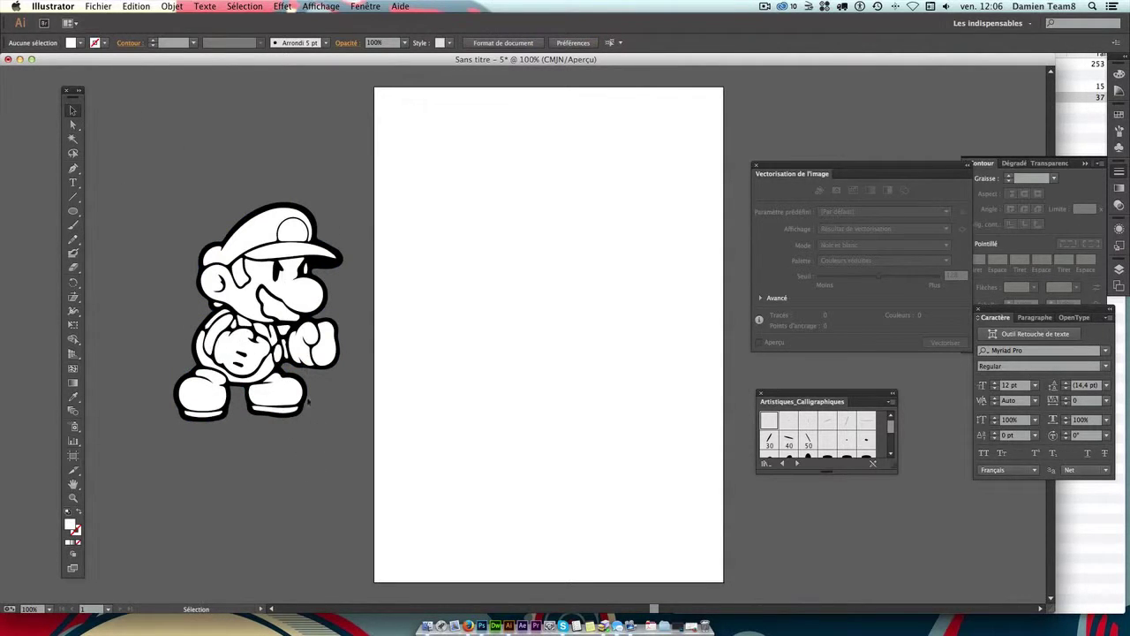
Step: Inspect a small path in Mario's hand, then bring the tuto-mario-vecto folder forward
left_click(75, 124)
left_click(283, 329)
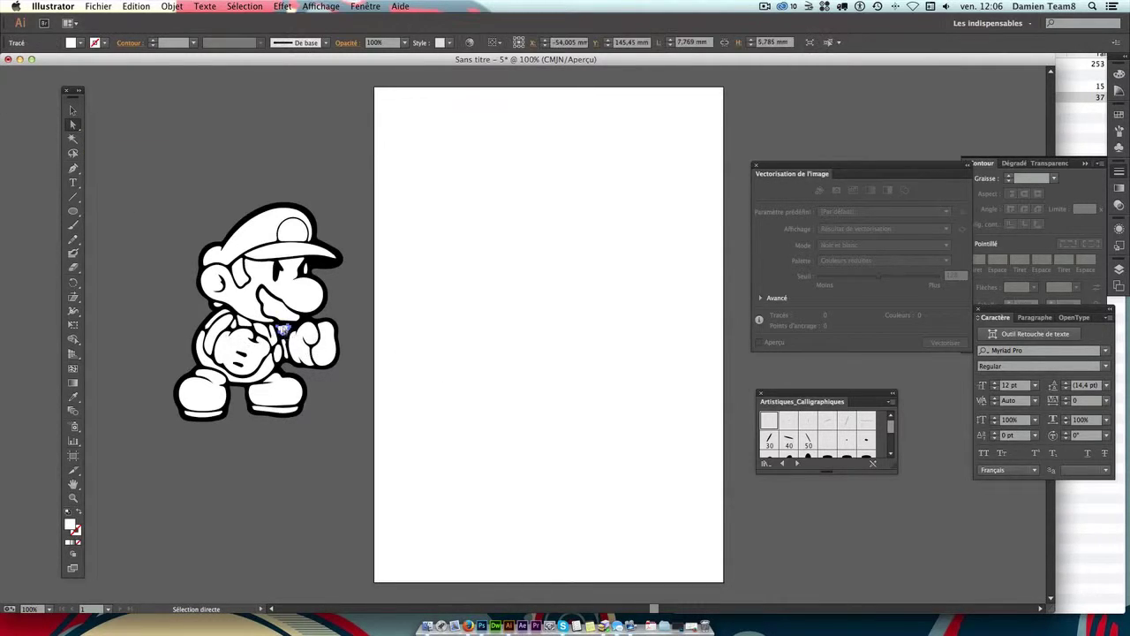
left_click(178, 264)
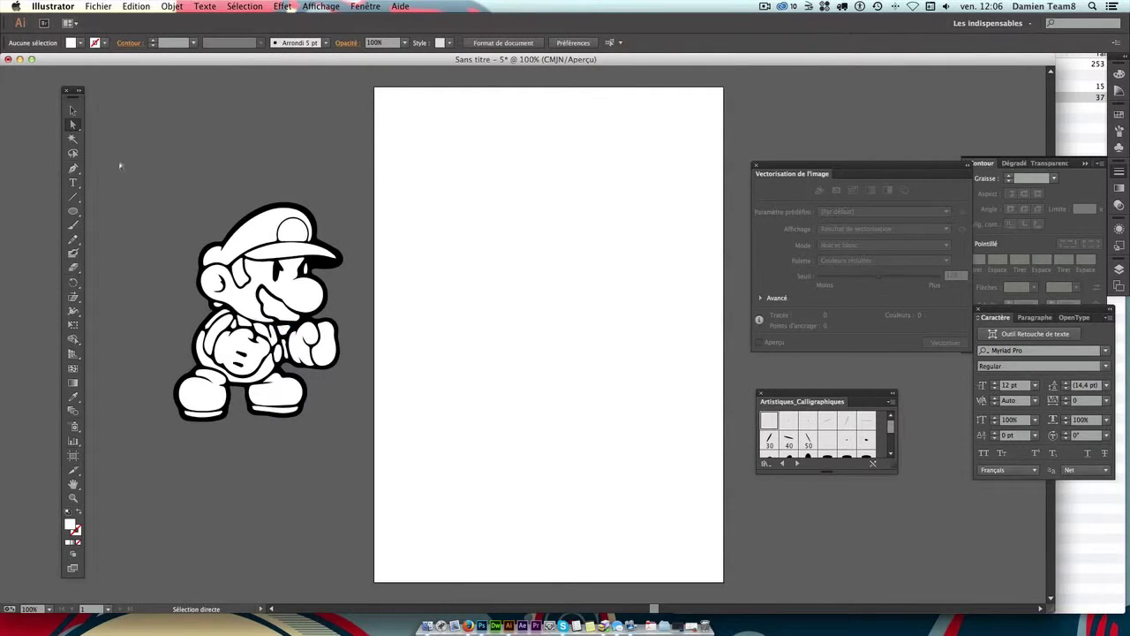
left_click(282, 330)
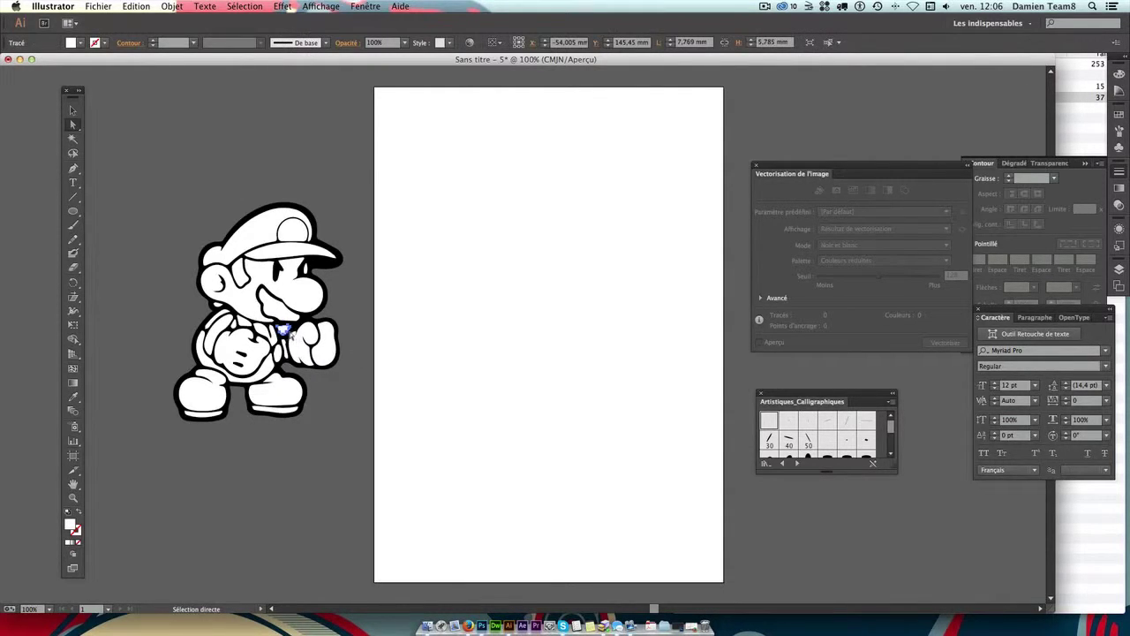
left_click(296, 336)
left_click(74, 109)
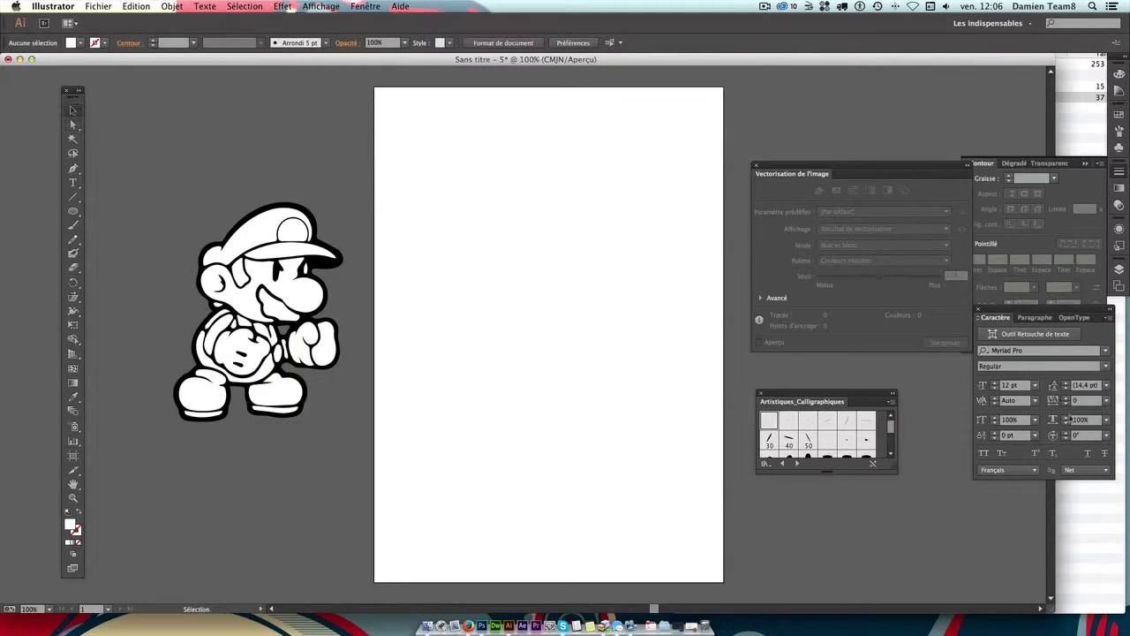
left_click(1113, 522)
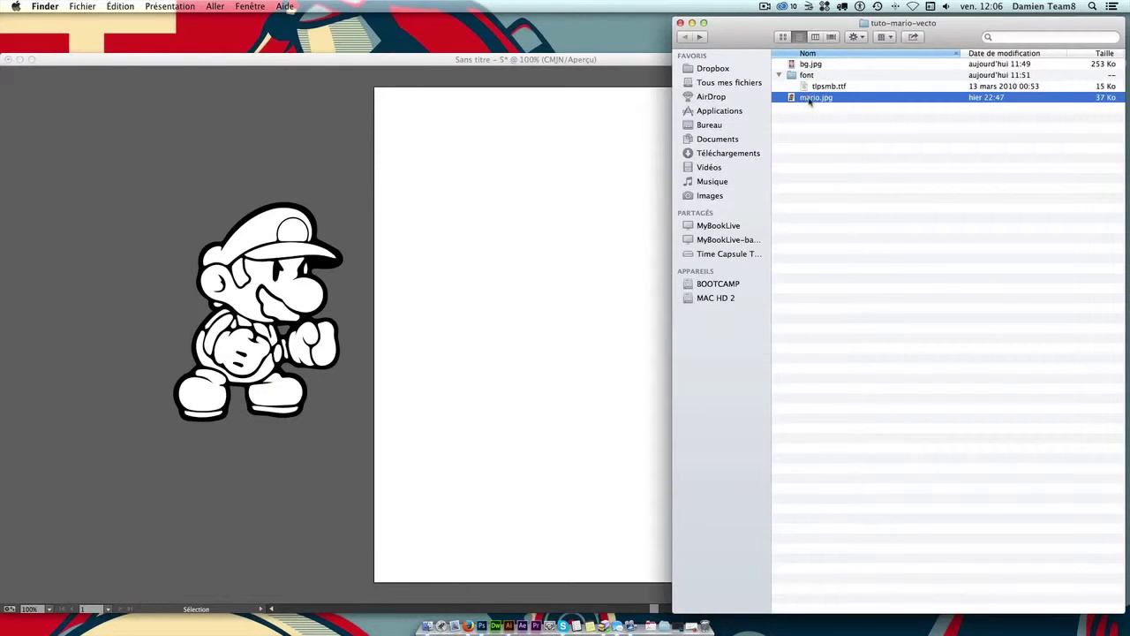
Step: Place mario.jpg on the left pasteboard and centre the traced Mario on the artboard
mouse_move(809, 99)
left_mouse_down()
mouse_move(606, 127)
mouse_move(193, 226)
left_mouse_up()
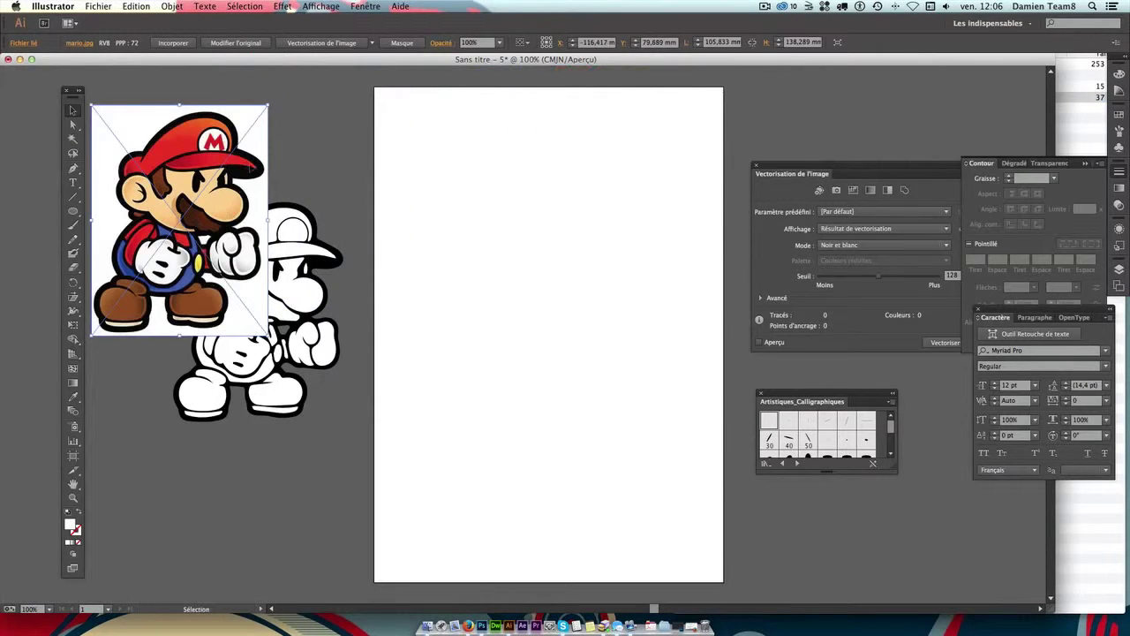
left_click(302, 148)
left_click_drag(299, 297, 556, 279)
left_click_drag(185, 234, 286, 310)
left_click_drag(499, 237, 527, 237)
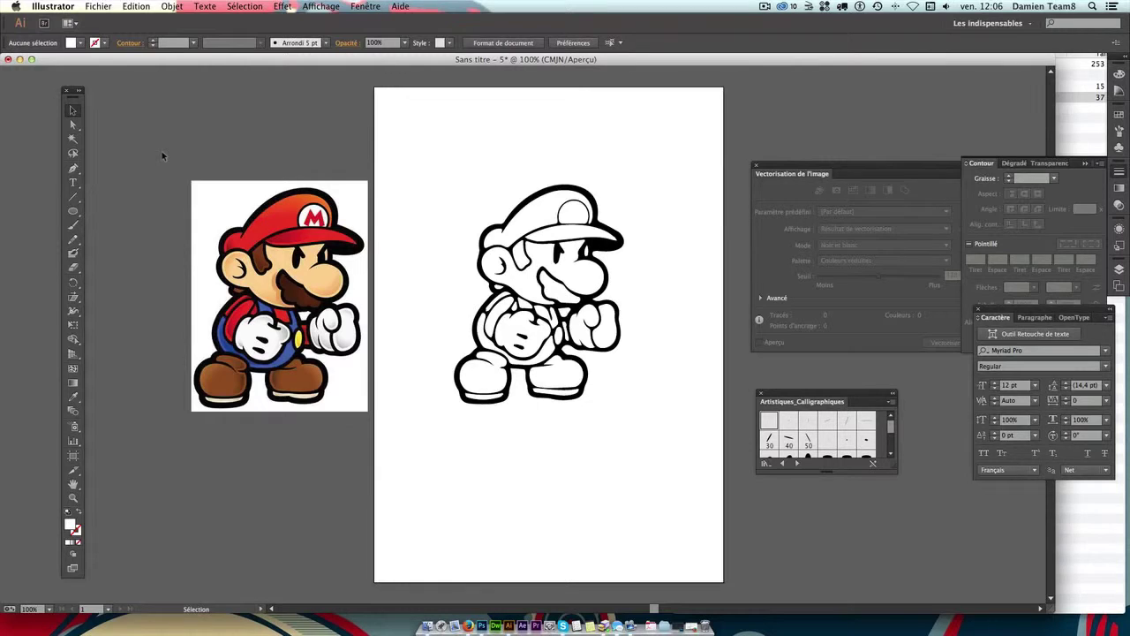
Step: Fill the traced Mario's cap path with the orange sampled from the reference cap
left_click(74, 128)
left_click(76, 129)
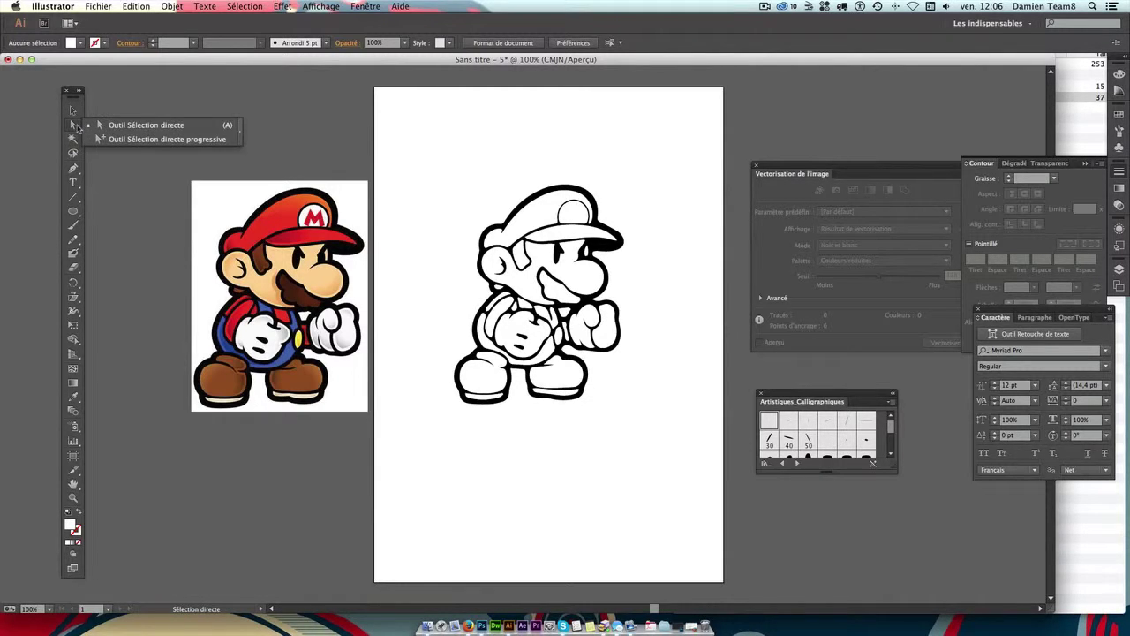
left_click(158, 130)
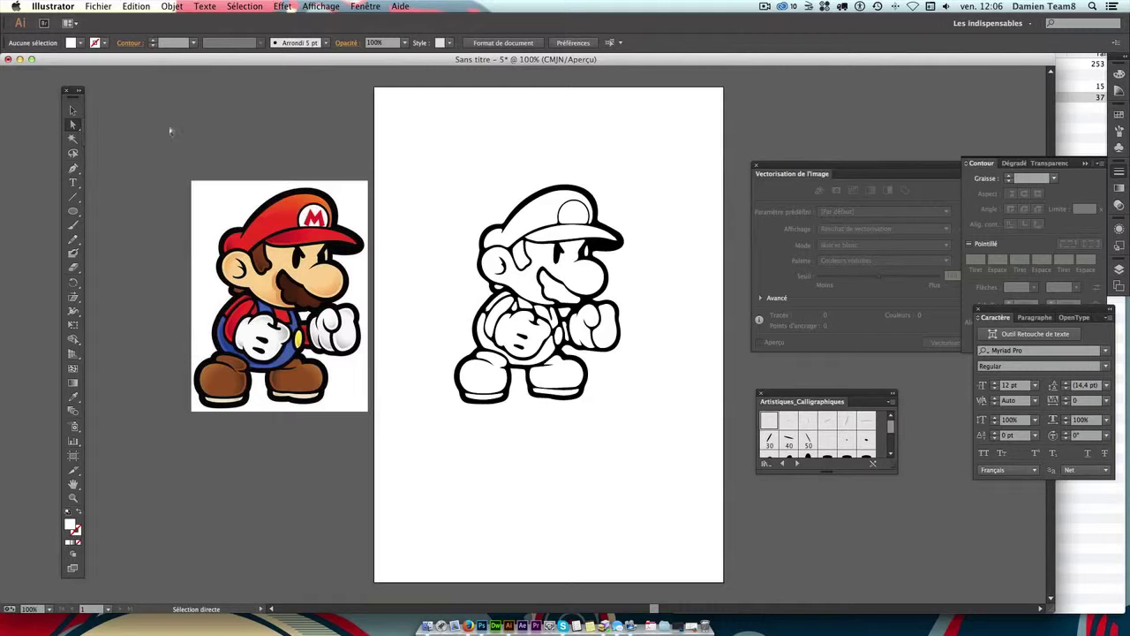
left_click(550, 223)
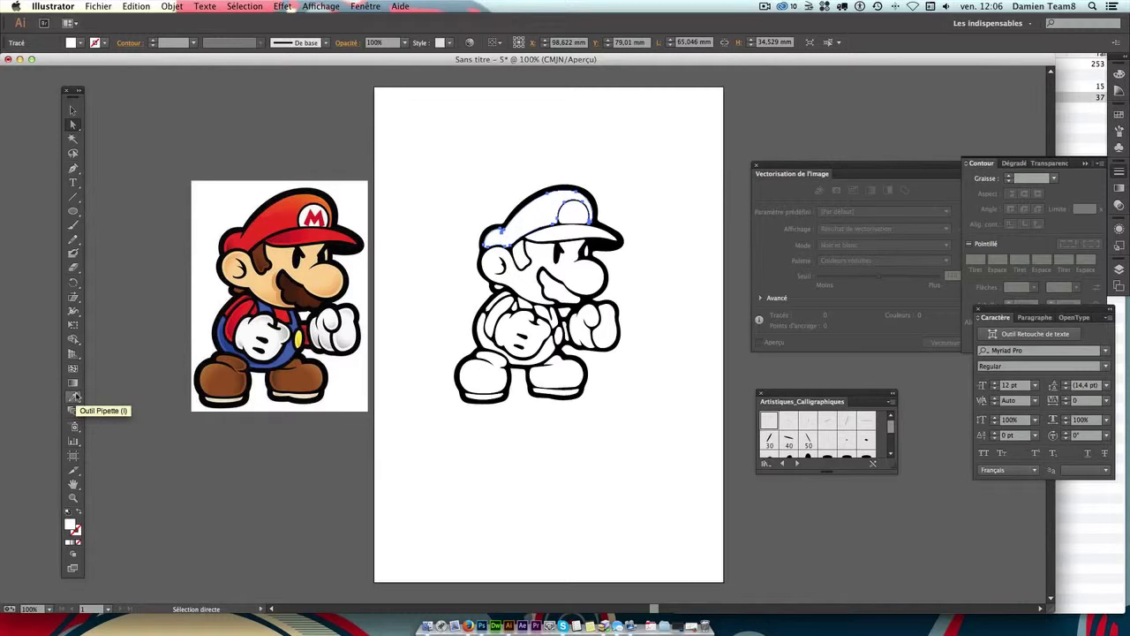
left_click(75, 397)
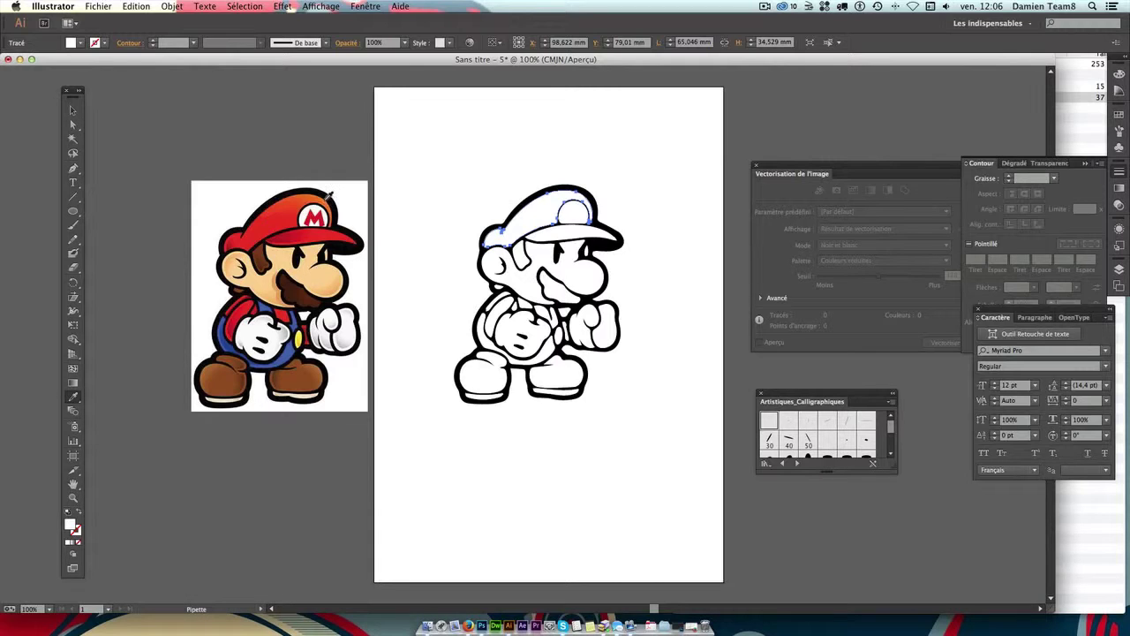
left_click(329, 196)
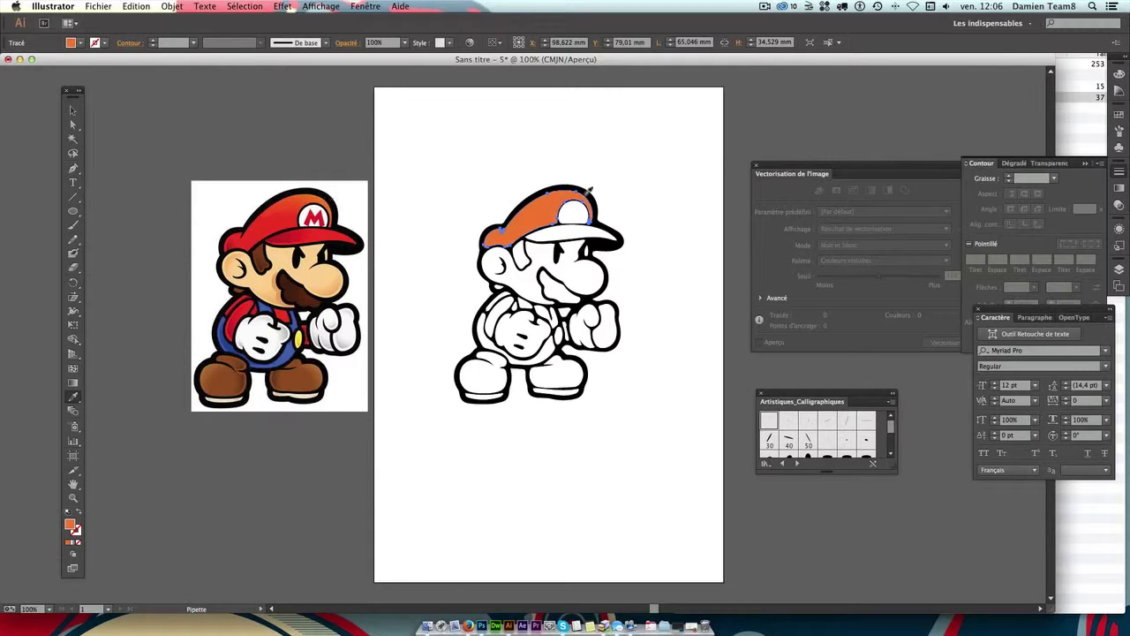
left_click(636, 203, "ctrl")
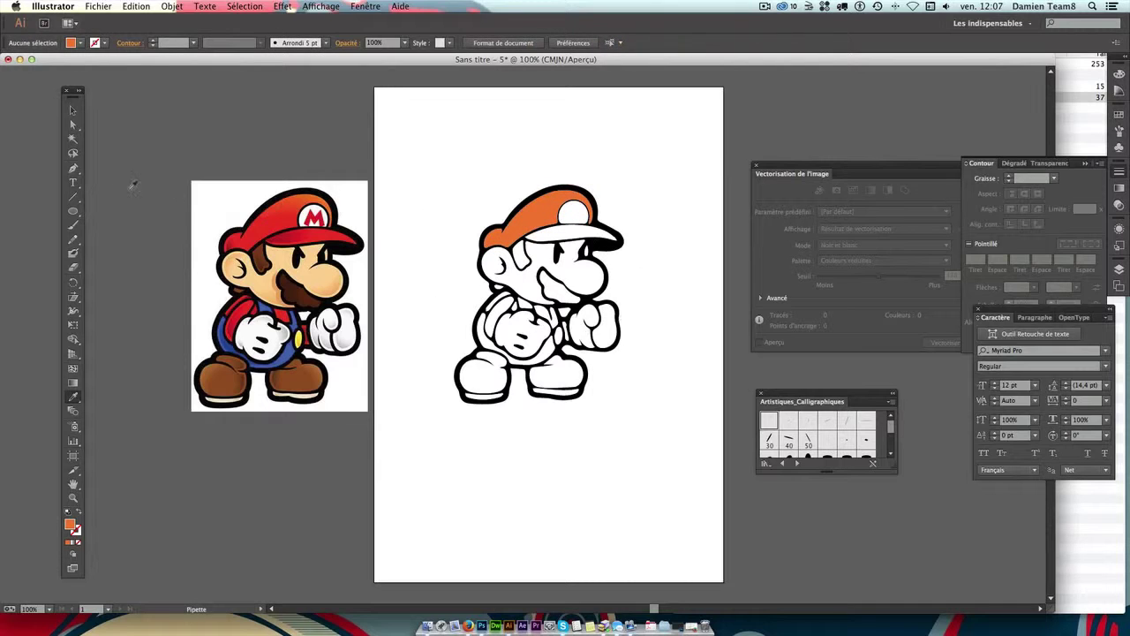
Step: Select the white hat-brim path with Direct Selection
left_click(73, 124)
left_click(572, 233)
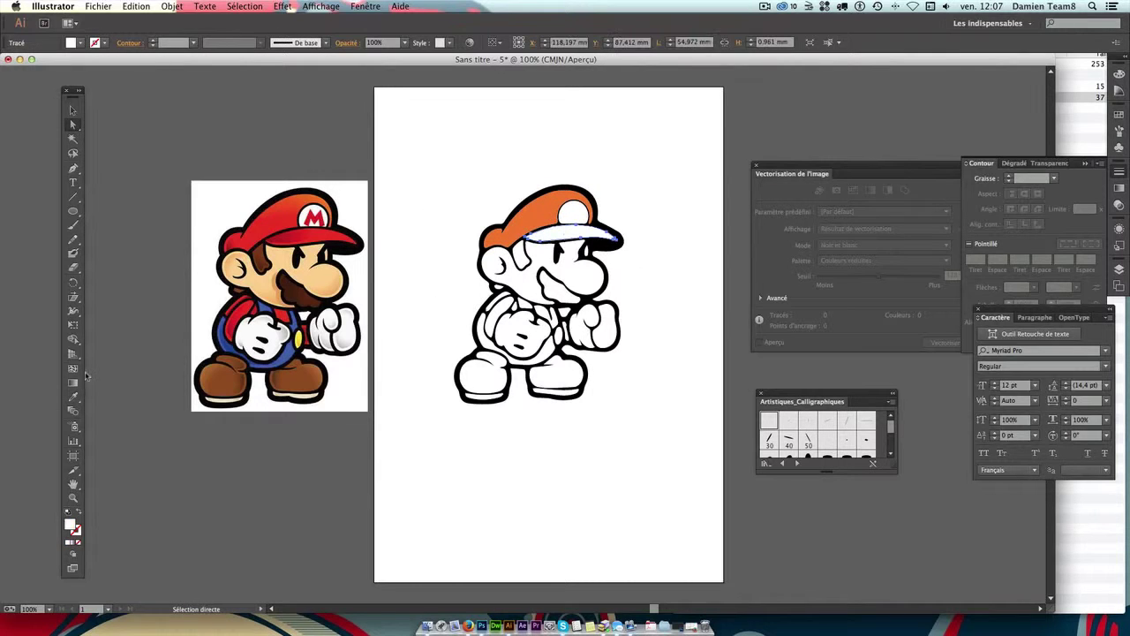
left_click(73, 397)
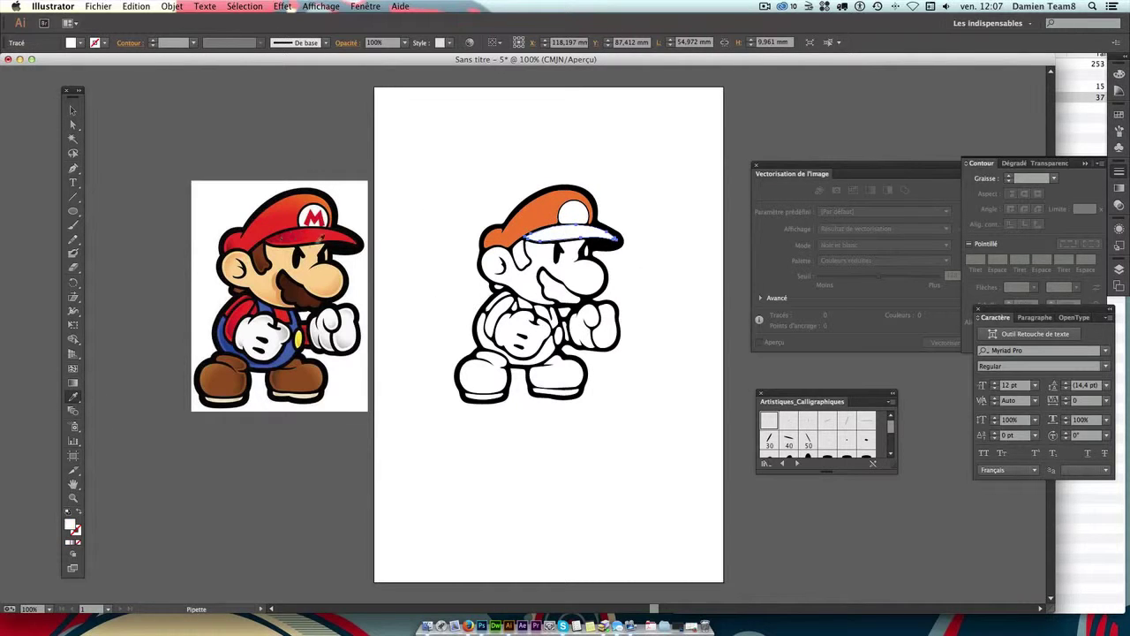
left_click(74, 124)
left_click(459, 168)
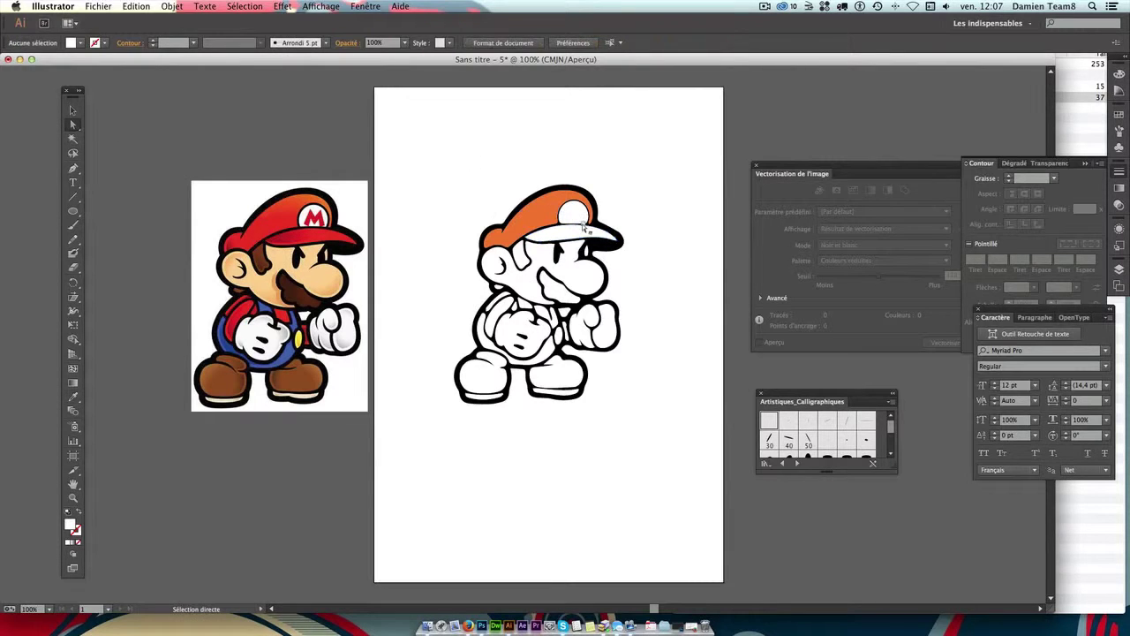
left_click(586, 232)
left_click(74, 398)
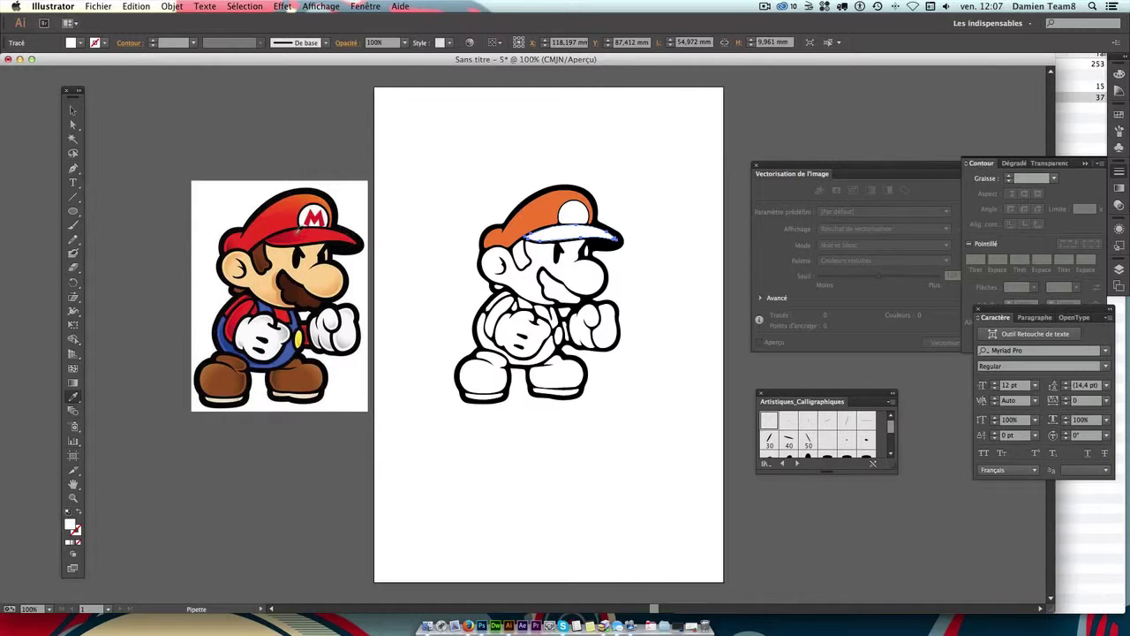
Step: Try the reference red on the brim, undo it, and reselect the brim
left_click(293, 233)
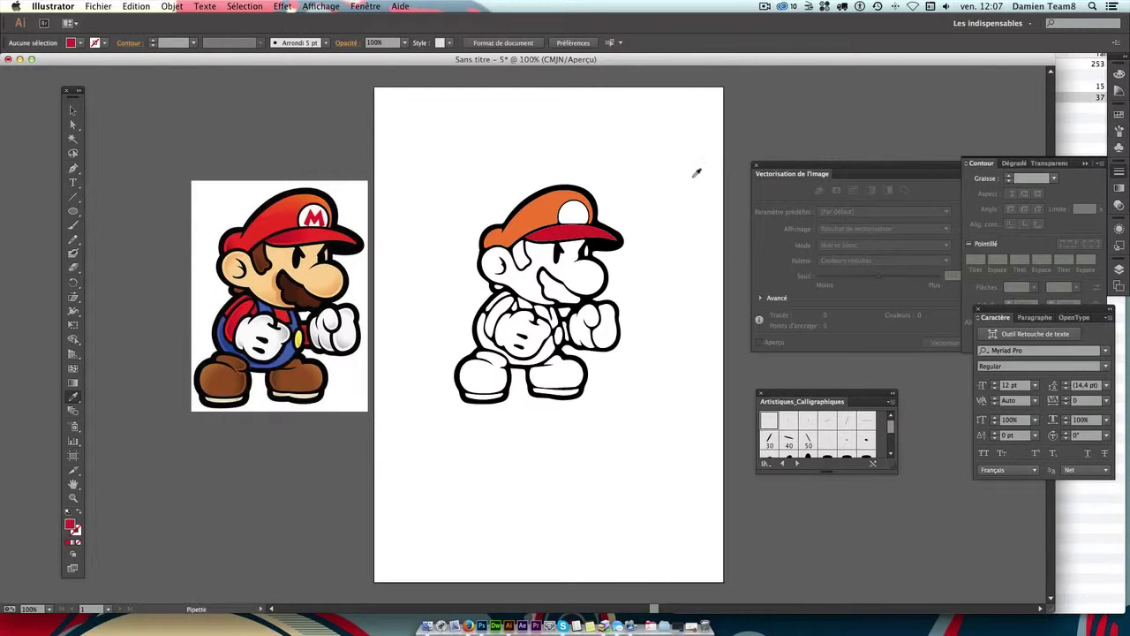
key("super+z")
left_click(358, 238)
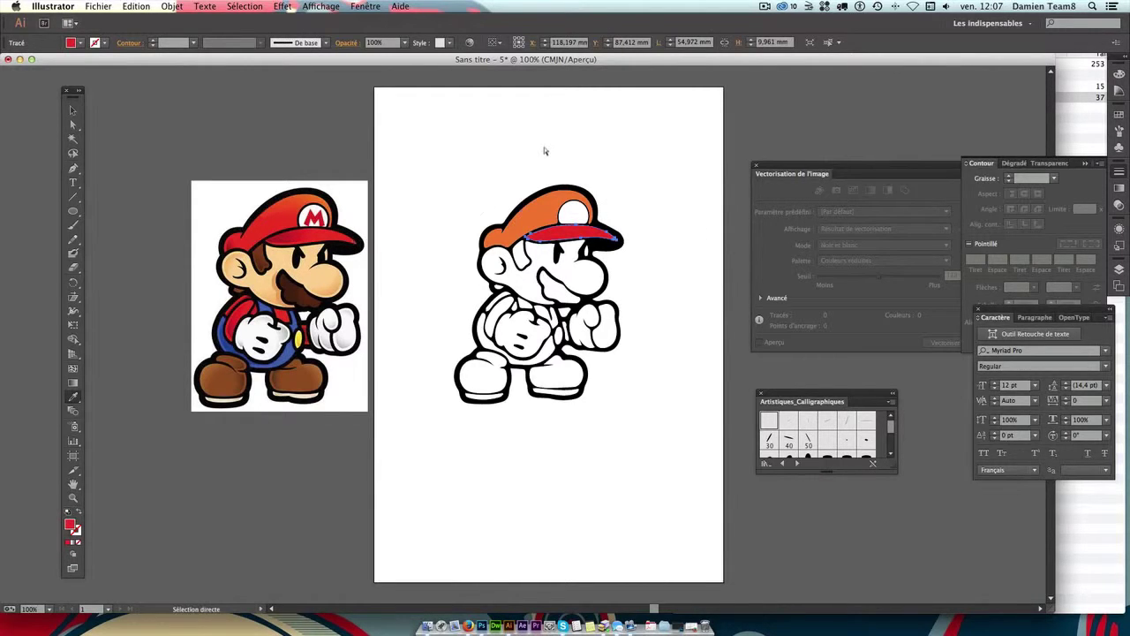
key("super+shift+a")
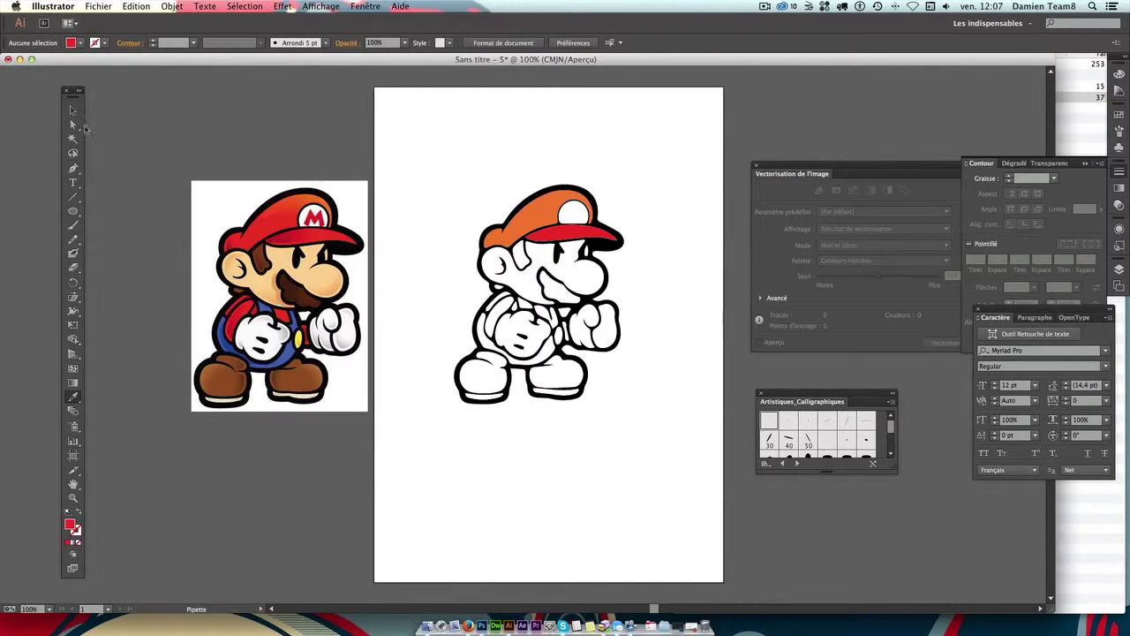
key("super+z")
key("super+z")
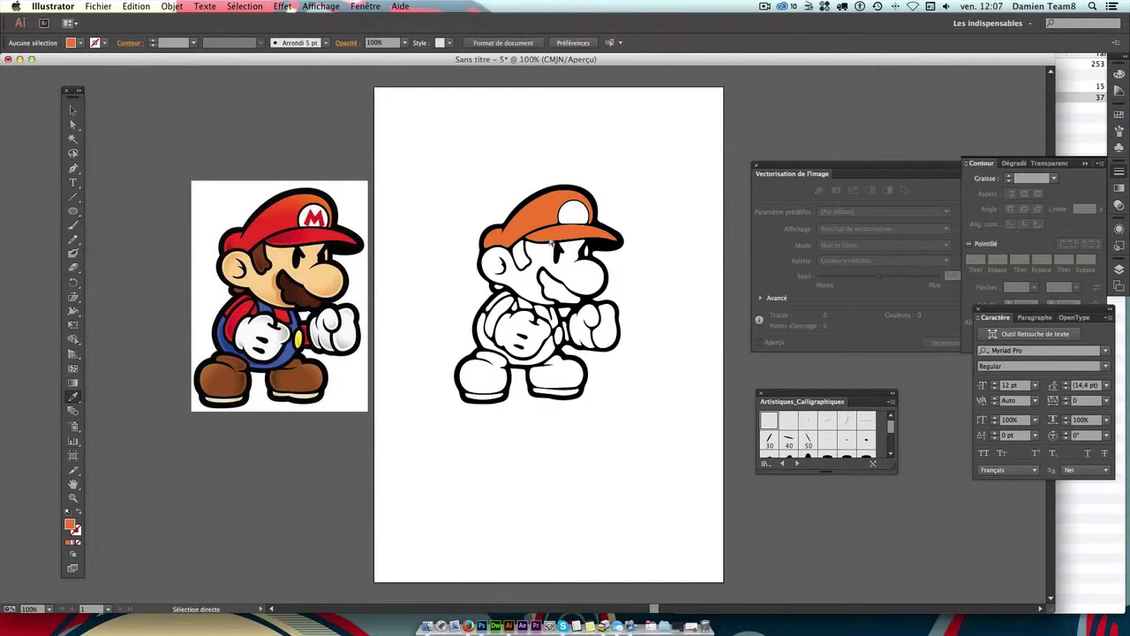
left_click(545, 237, "super")
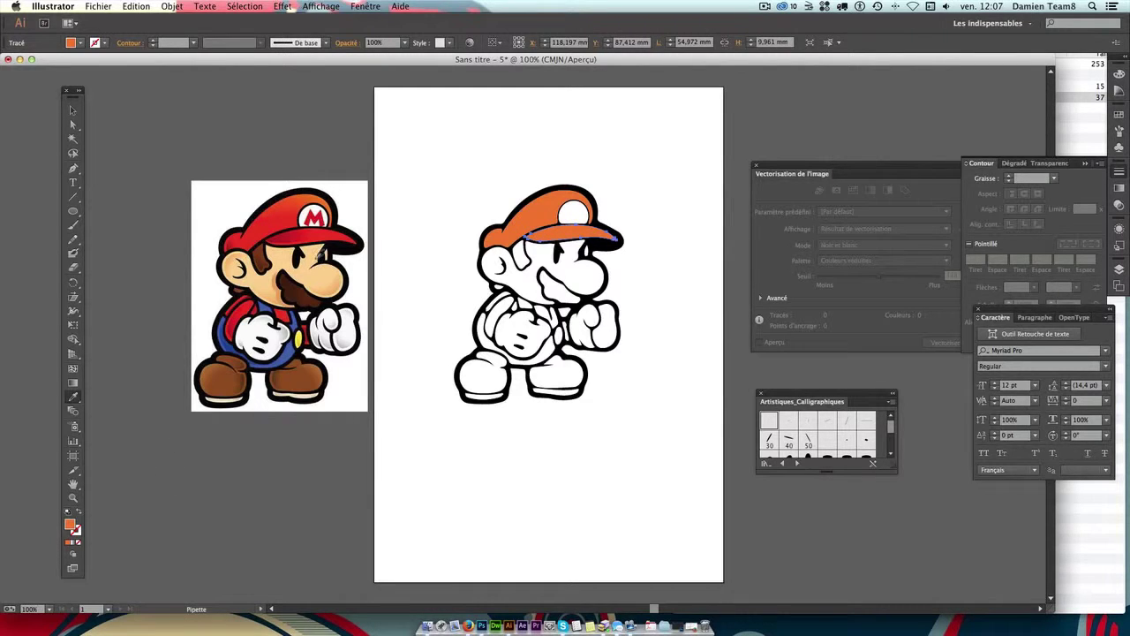
Step: Darken the cap's orange fill to a deeper burnt orange in the Color Picker
double_click(70, 526)
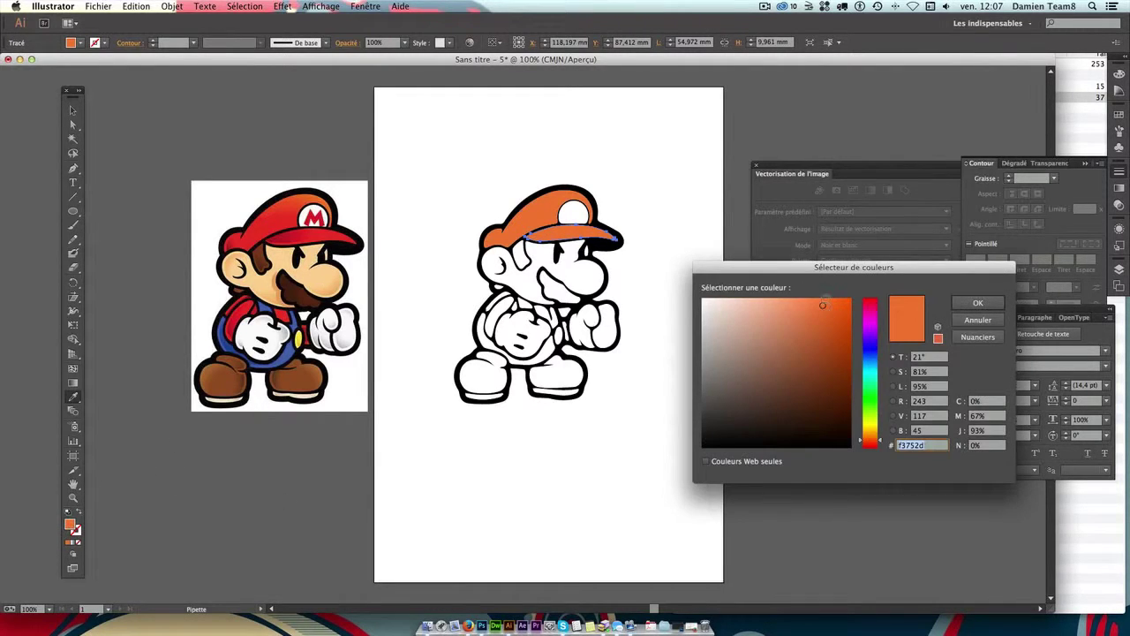
left_click_drag(822, 305, 823, 337)
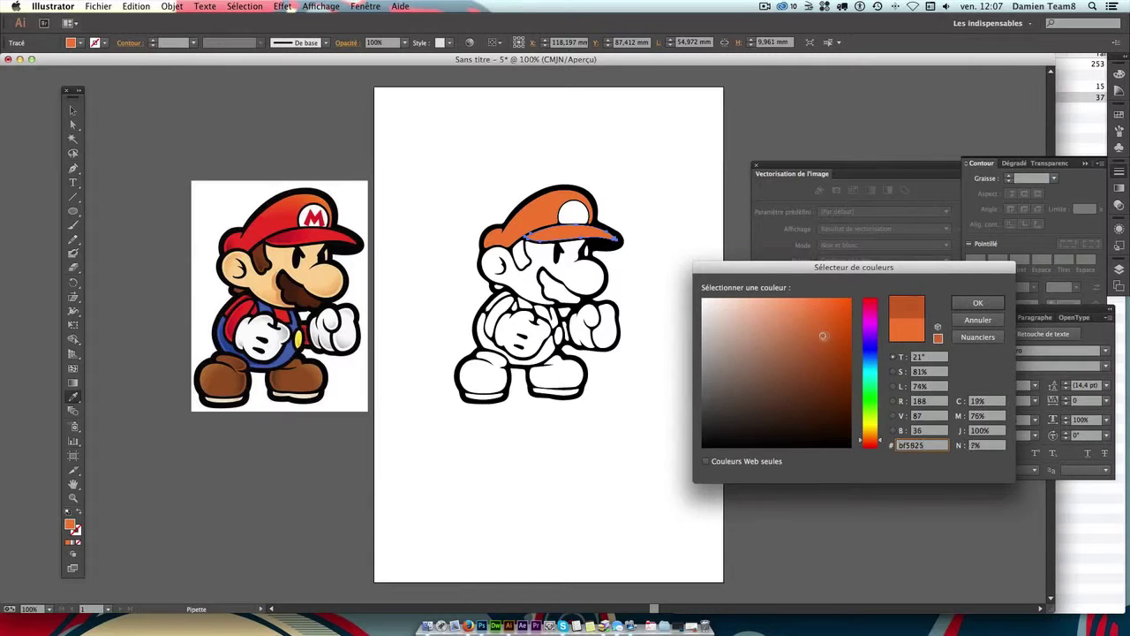
left_click(952, 302)
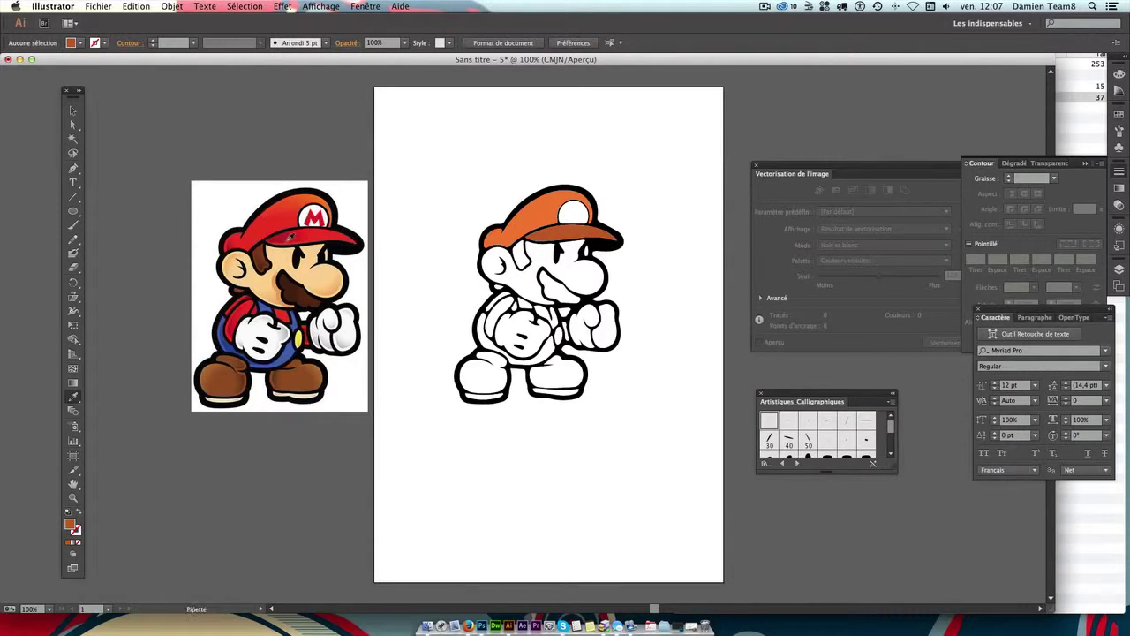
double_click(74, 529)
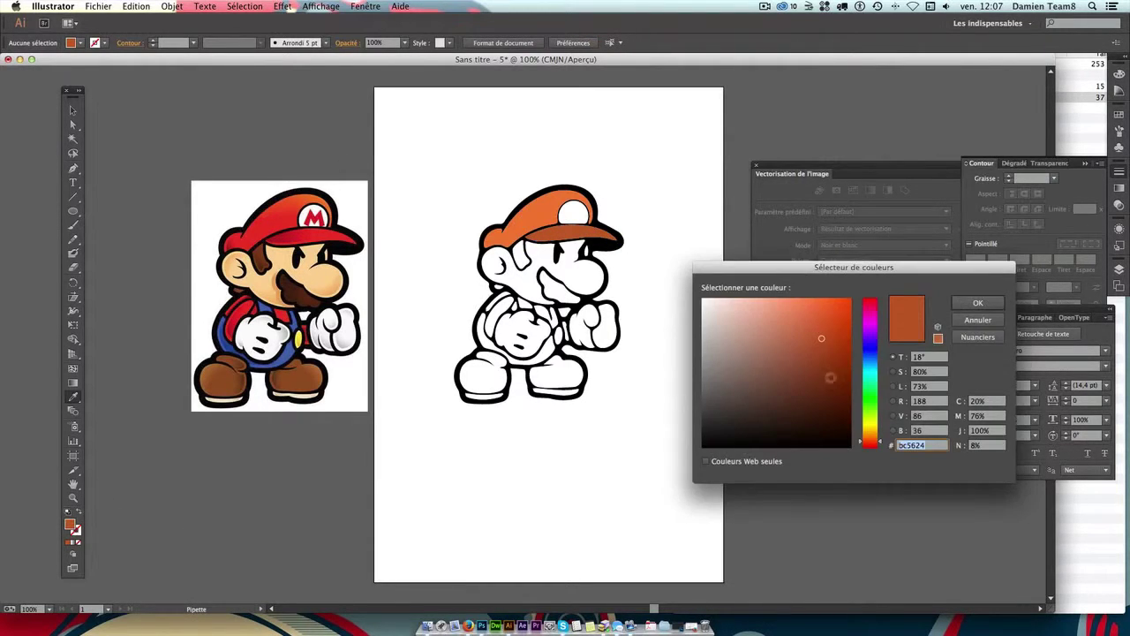
key("Return")
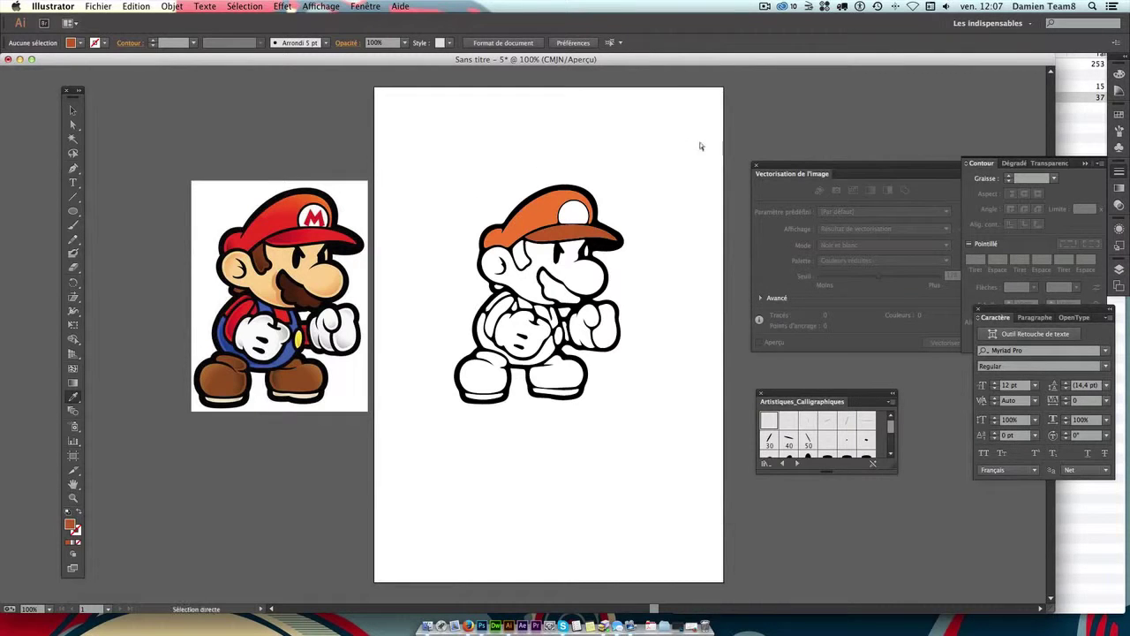
Step: Fill the traced Mario's face and ear with the reference's peach skin tone
left_click(529, 282)
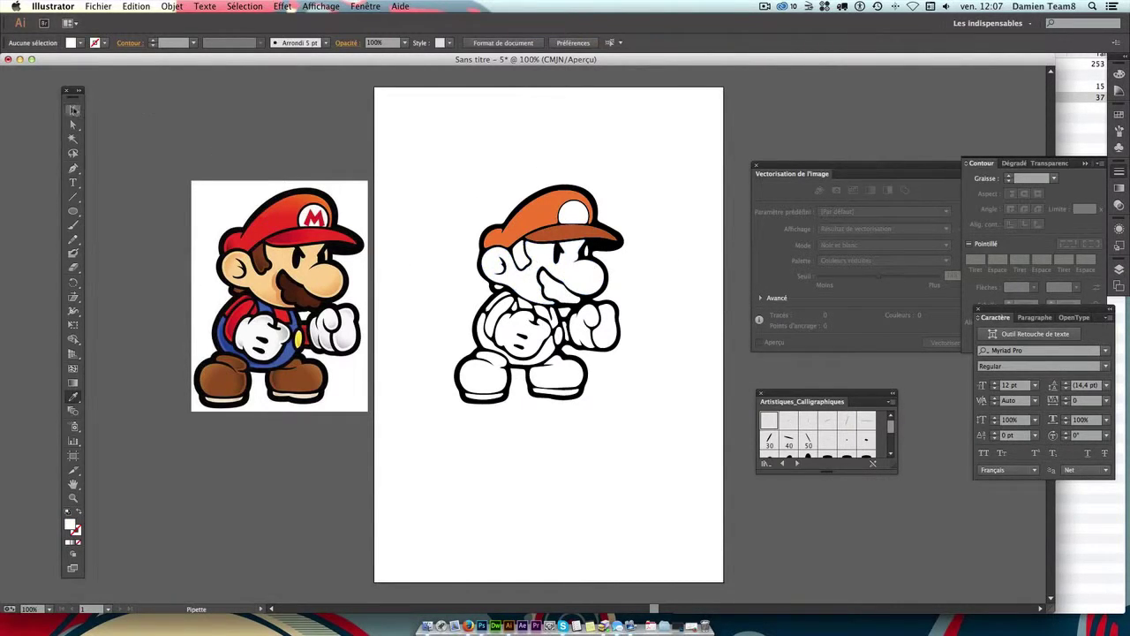
left_click(74, 109)
left_click(73, 124)
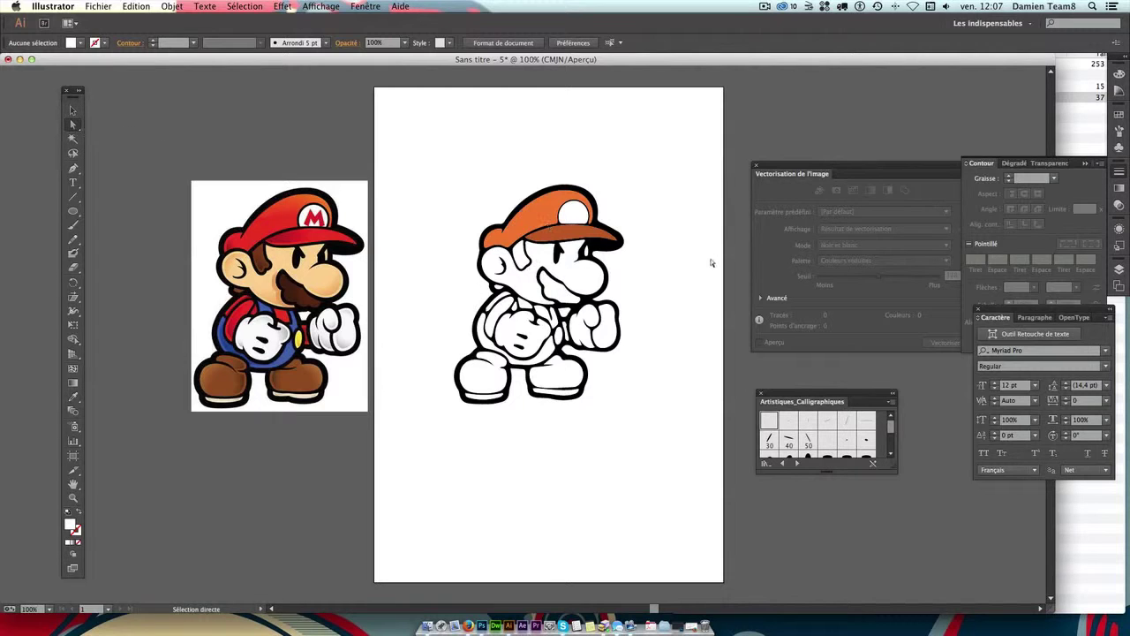
left_click(590, 276)
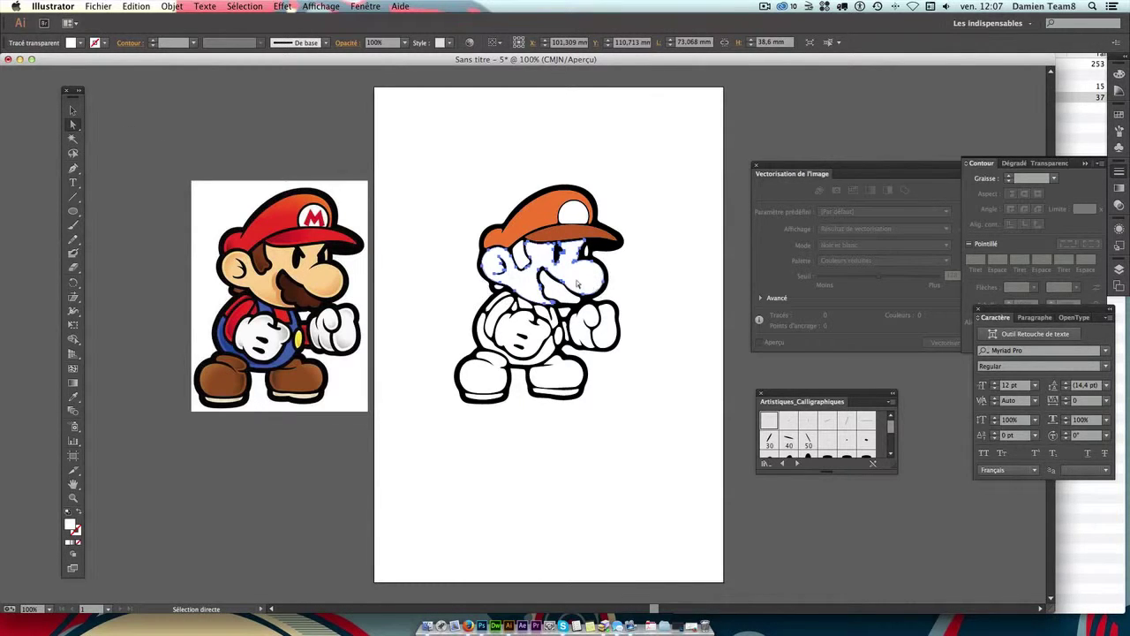
left_click(73, 397)
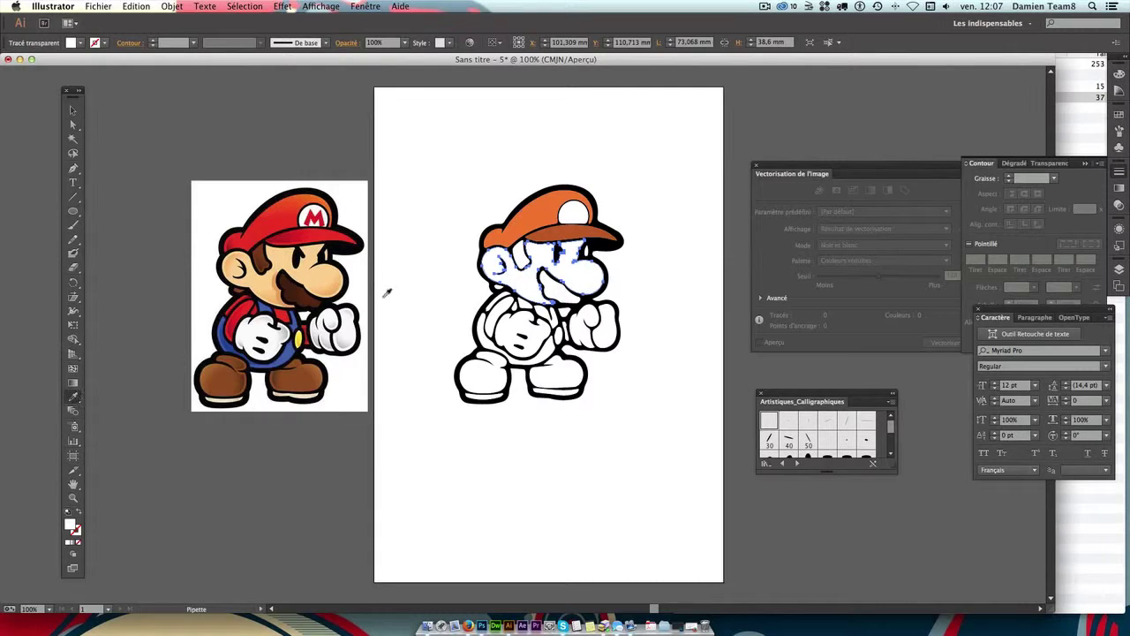
left_click(236, 272)
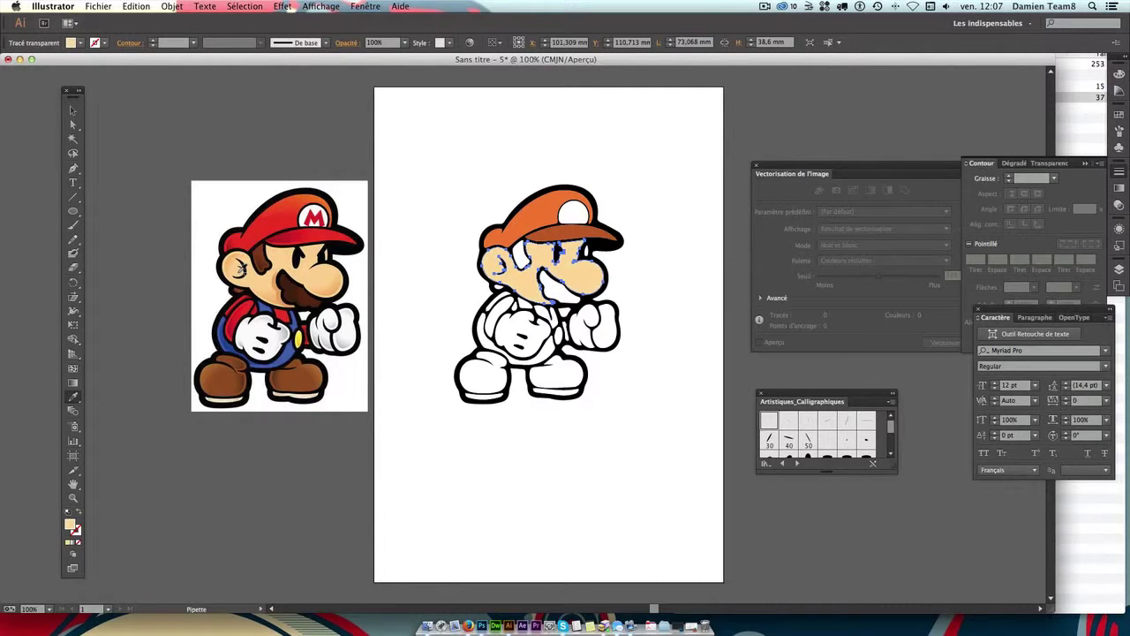
key("a")
left_click(616, 310)
key("i")
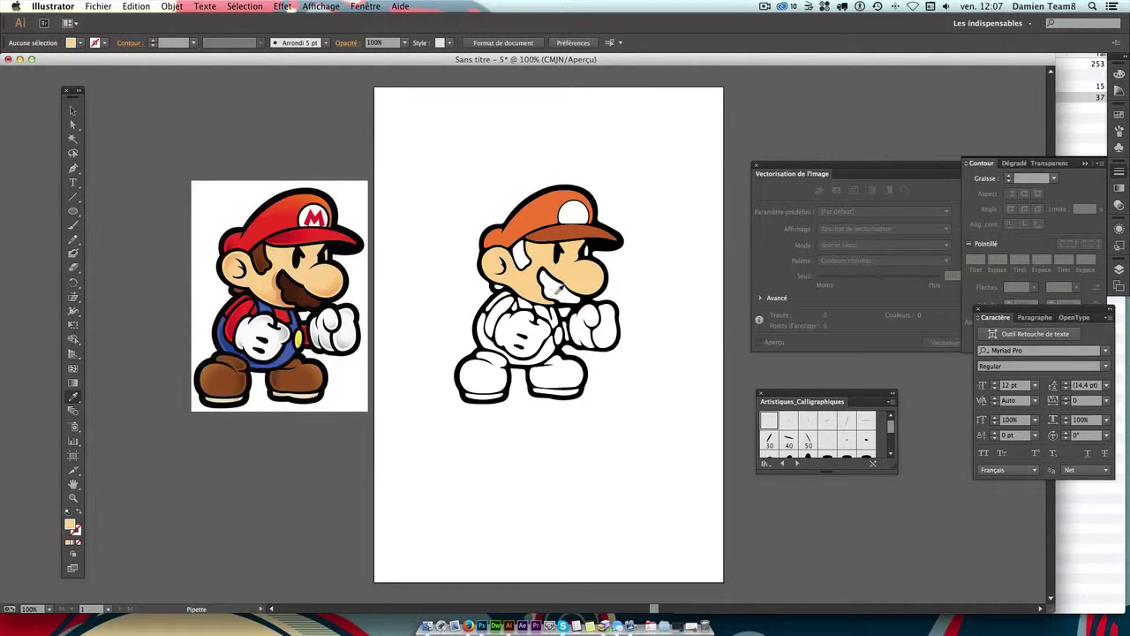
left_click(586, 250)
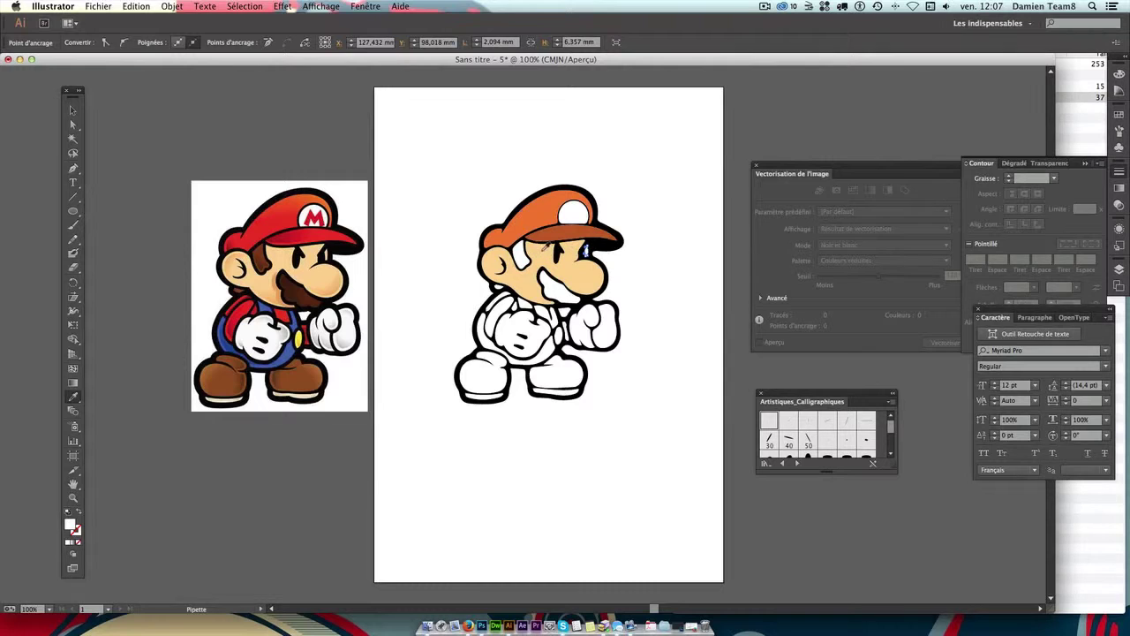
Step: Apply the beige skin colour around the eye, then select the teeth path
left_click(547, 252)
key("super+shift+a")
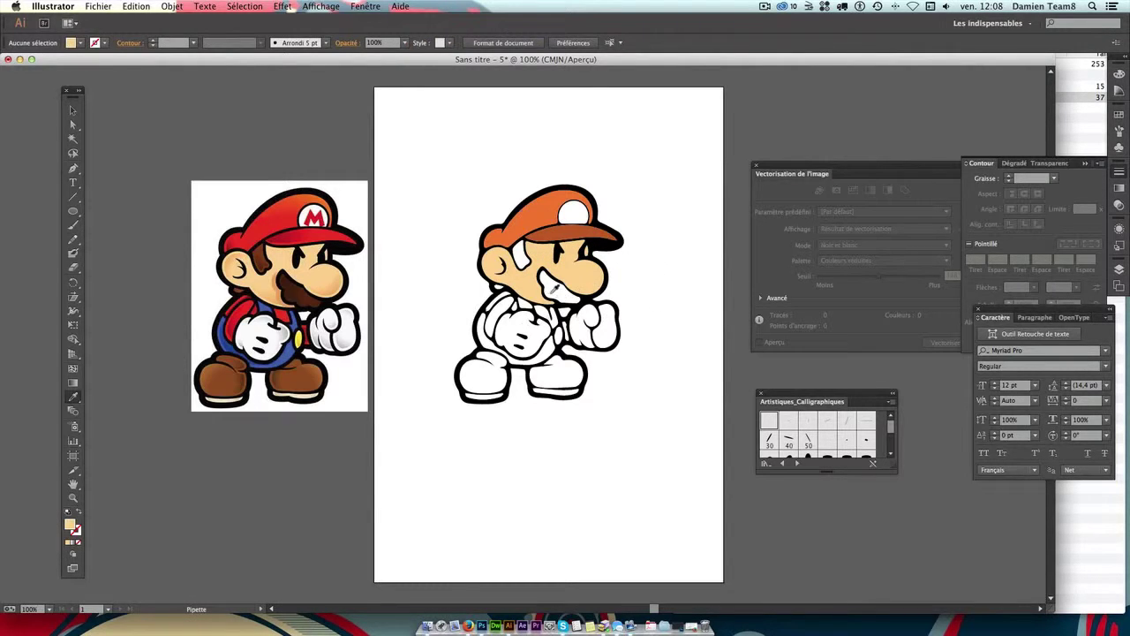
left_click(555, 291, "super")
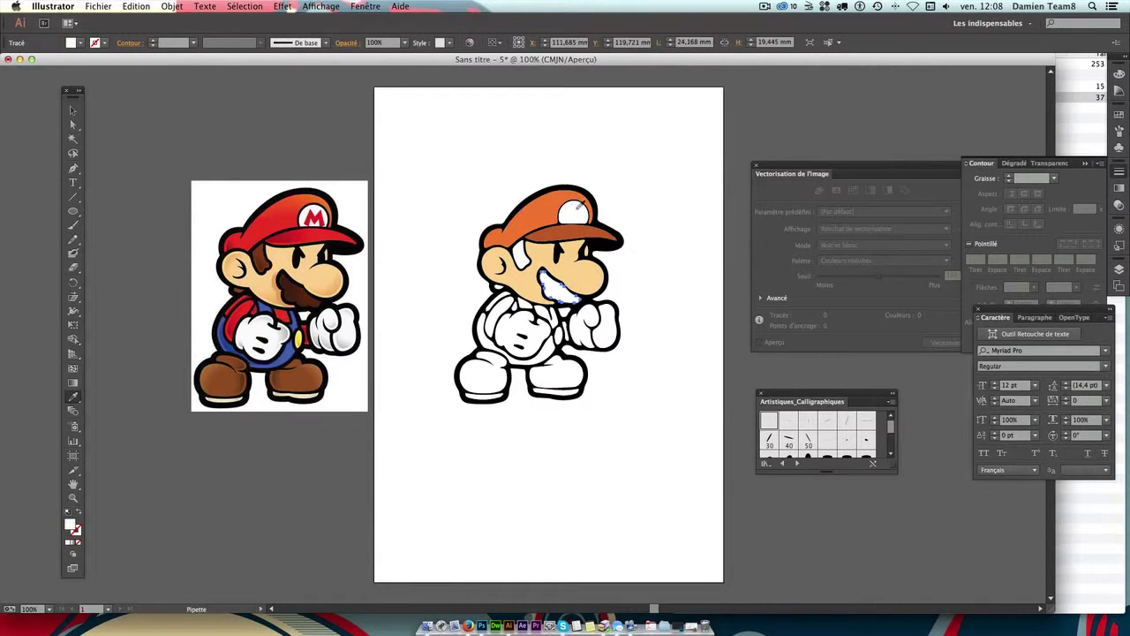
key("a")
left_click(653, 220)
key("i")
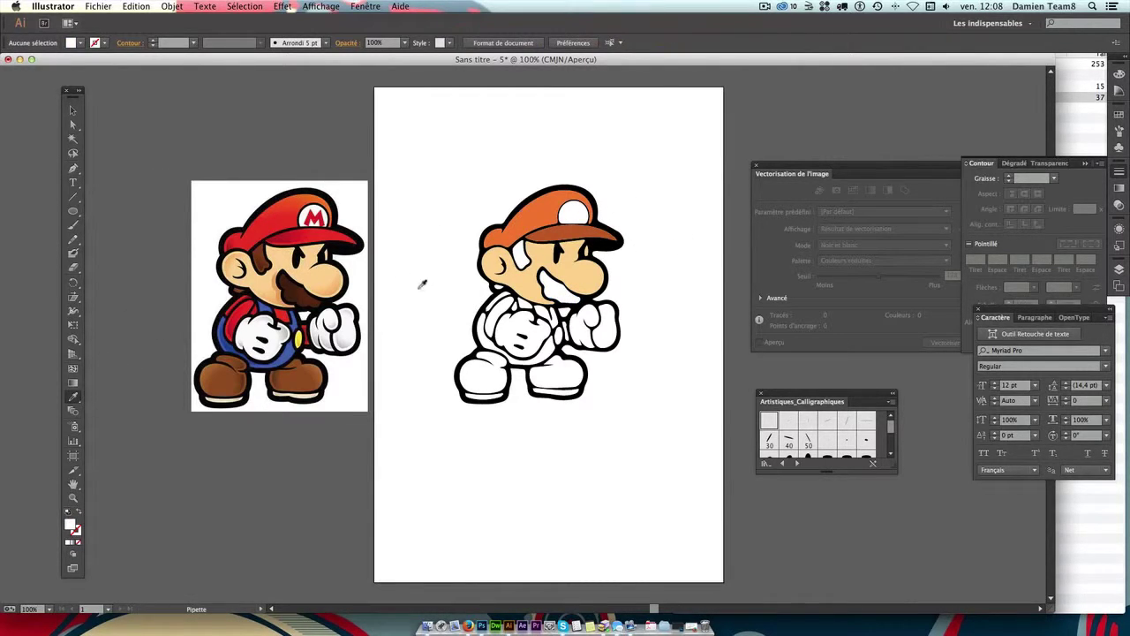
key("a")
left_click(554, 289)
key("i")
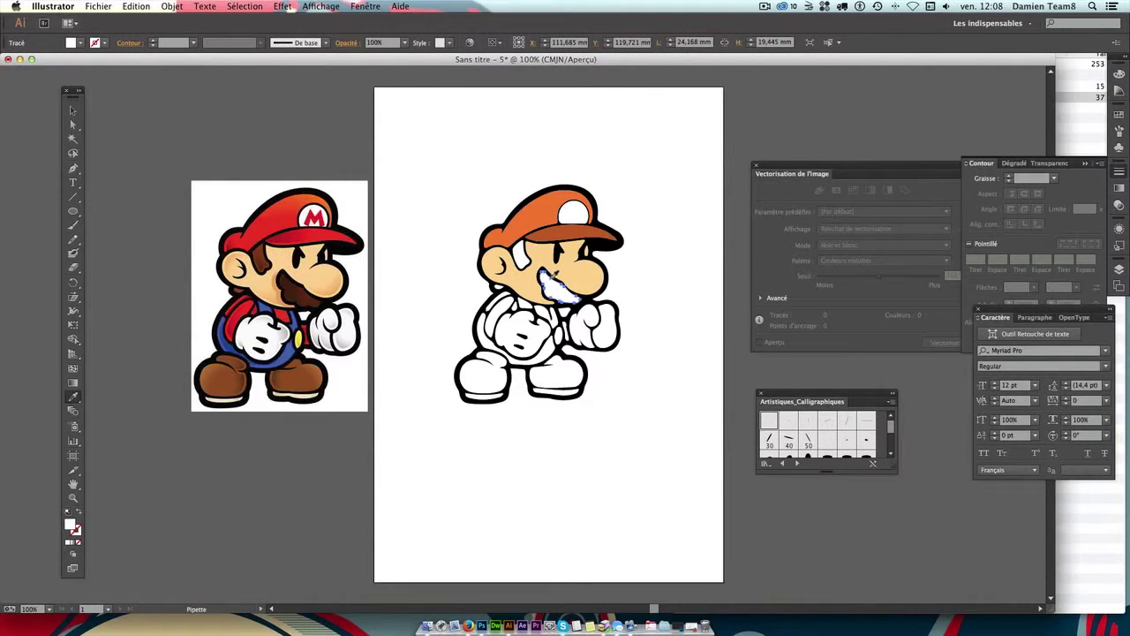
Step: Clear the selection, select and deselect the traced Mario group, ending on the Eyedropper
left_click(75, 126)
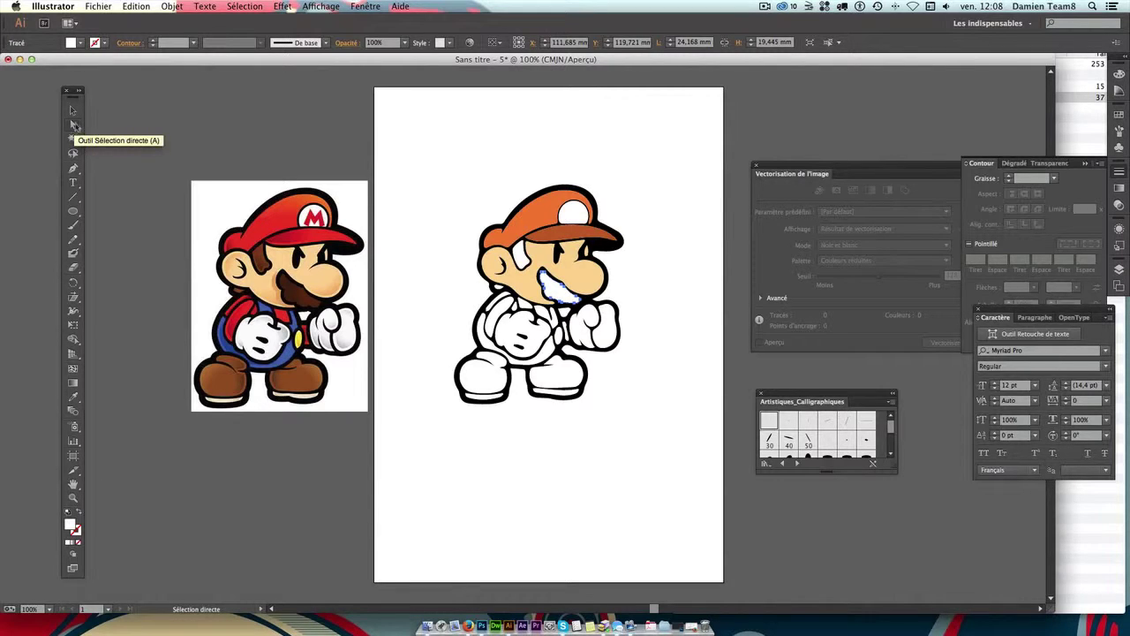
left_click(73, 110)
left_click(275, 151)
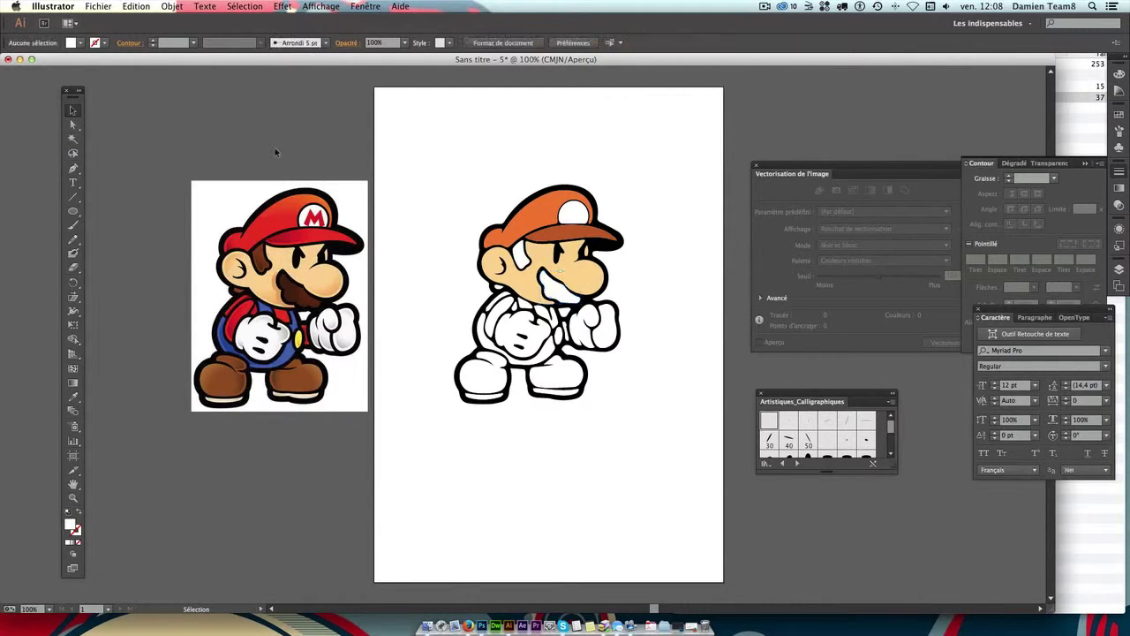
left_click(73, 111)
left_click(74, 398)
left_click(525, 281, "super")
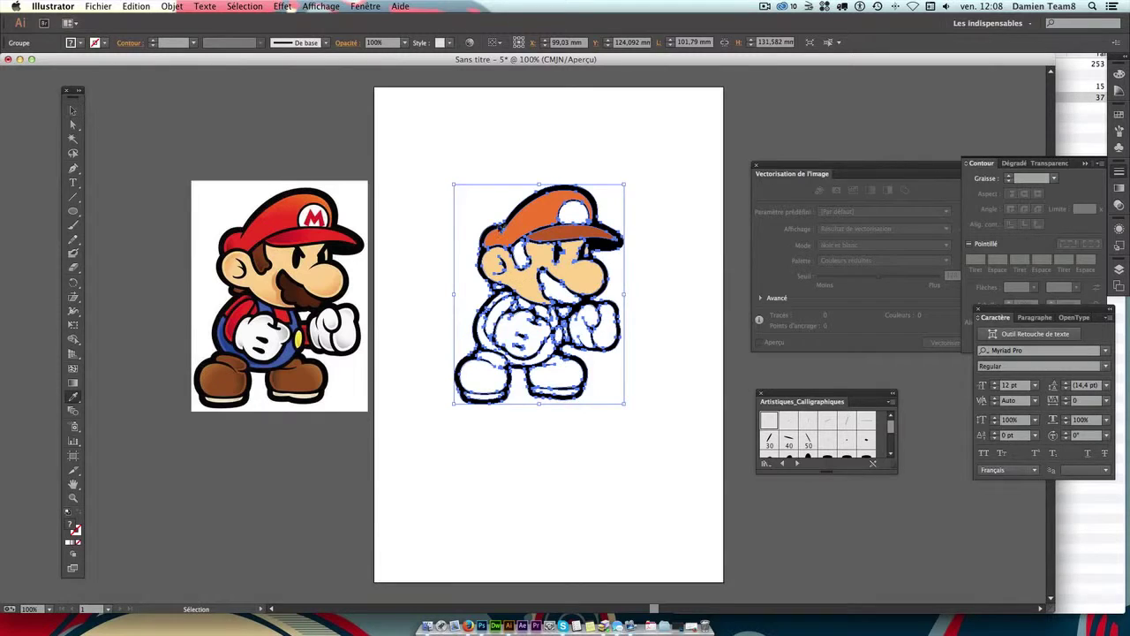
left_click(73, 109)
left_click(73, 125)
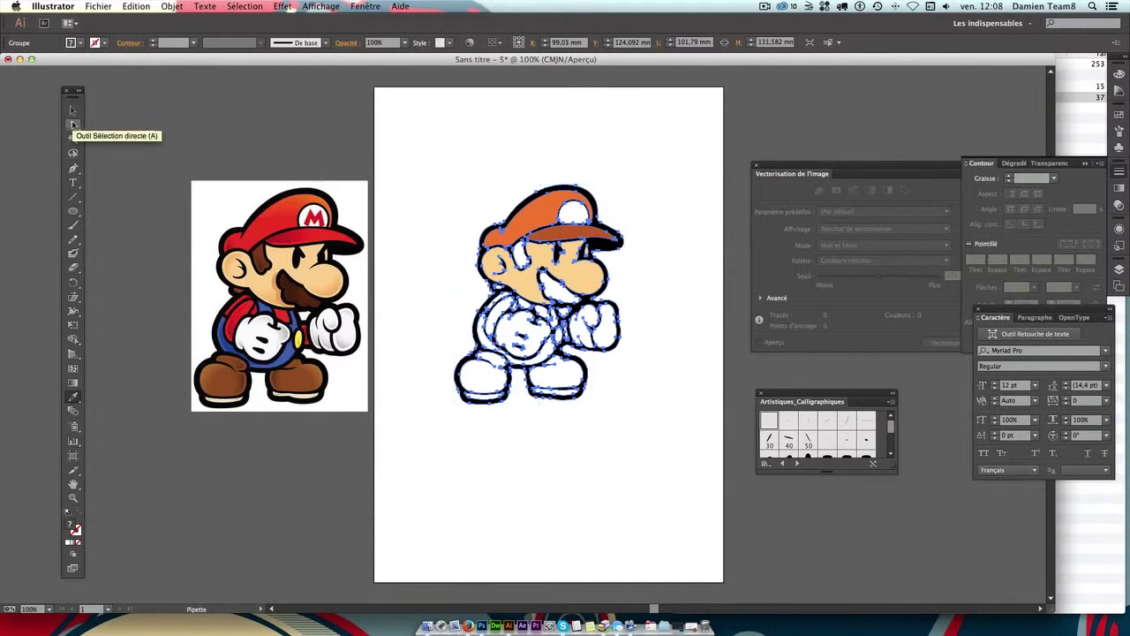
left_click(143, 127)
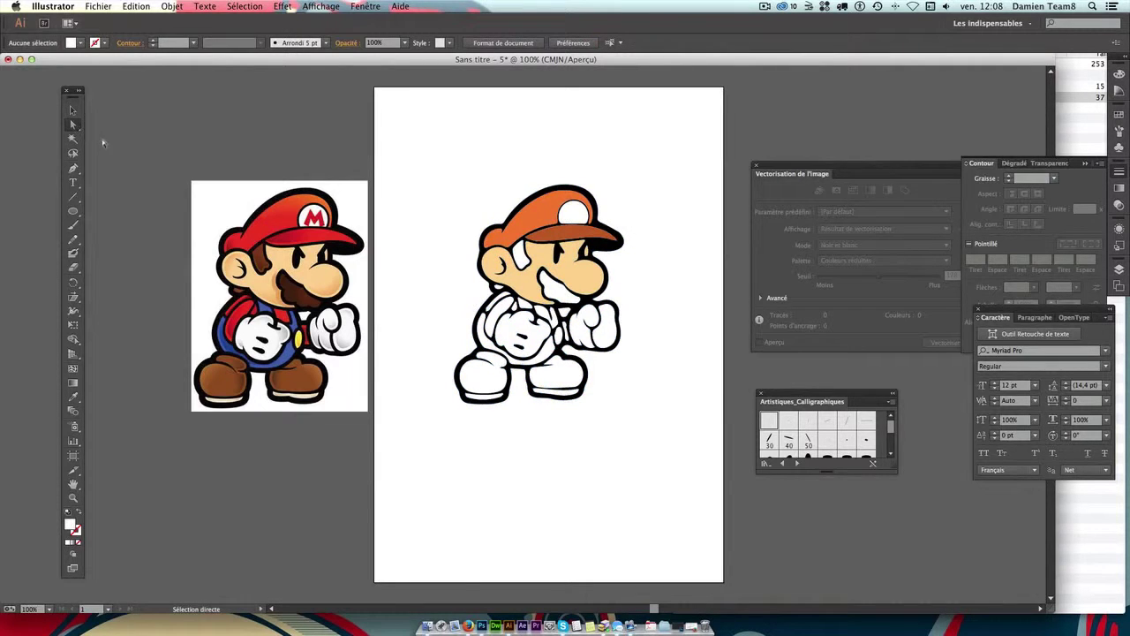
left_click(73, 397)
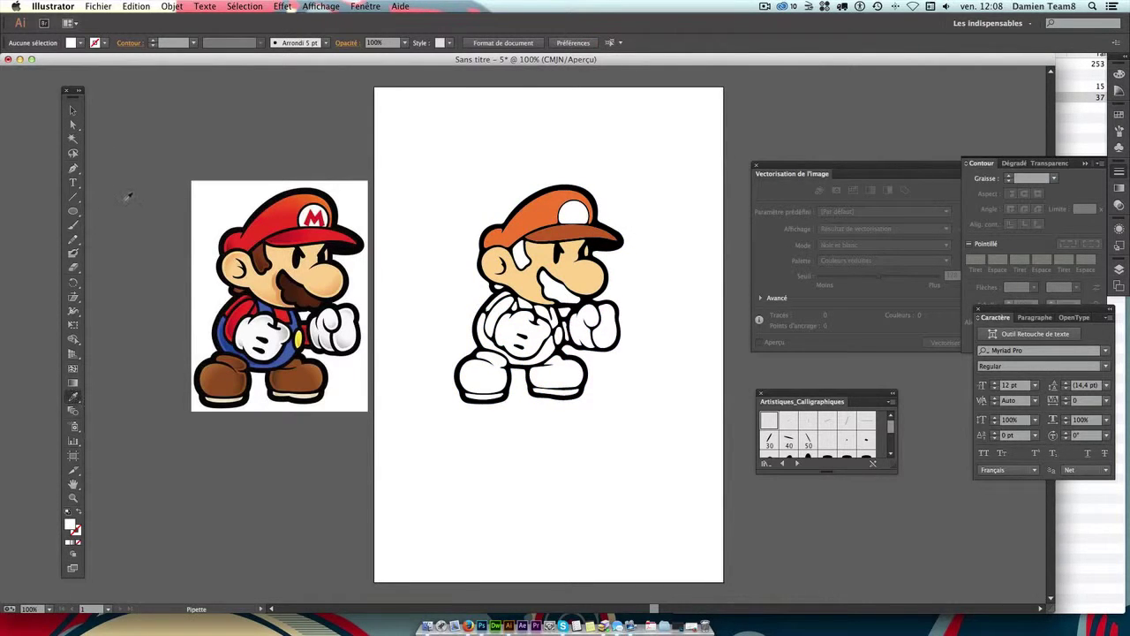
Step: Inspect the body, shoe-sole and right-fist paths of the traced Mario
key("a")
left_click(521, 291)
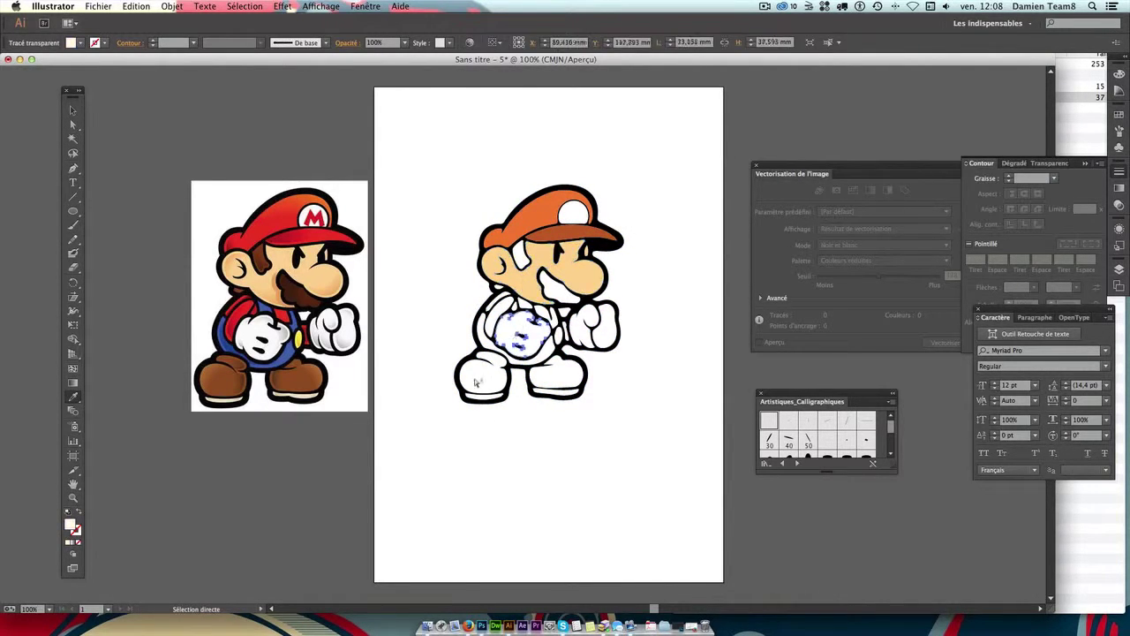
left_click(565, 390)
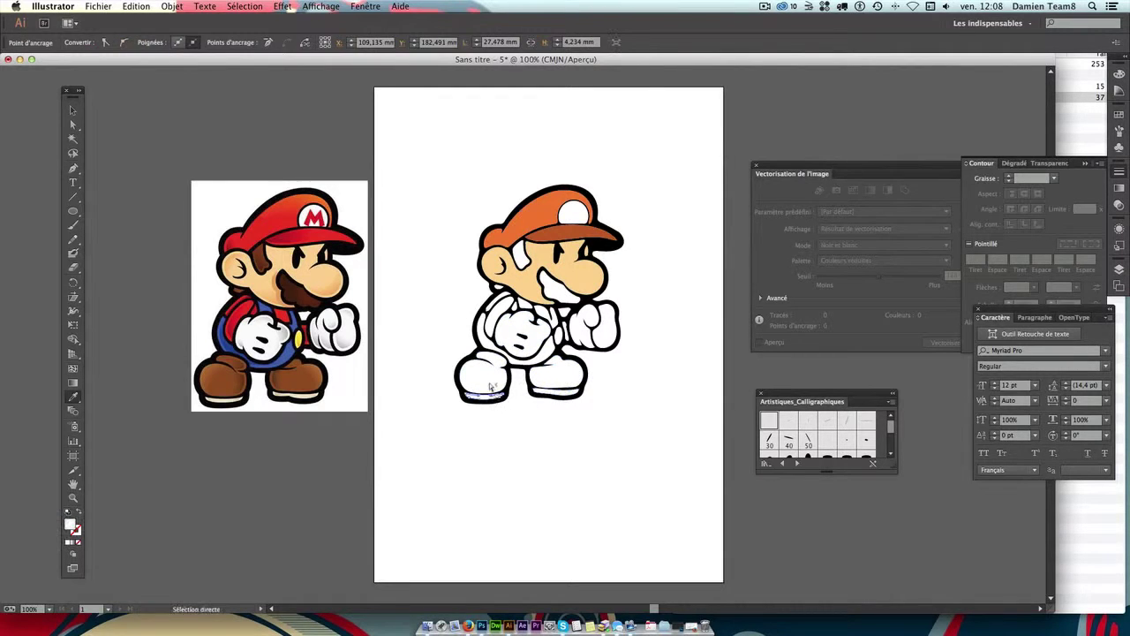
left_click(562, 386)
left_click(521, 329)
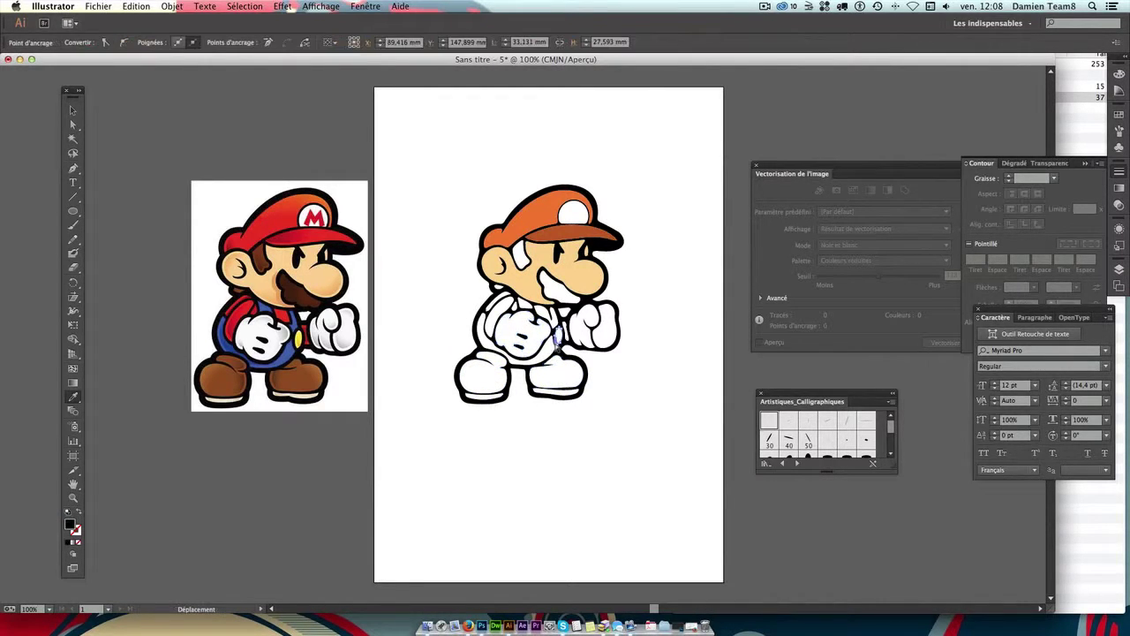
left_click(615, 326)
key("i")
left_click(626, 323)
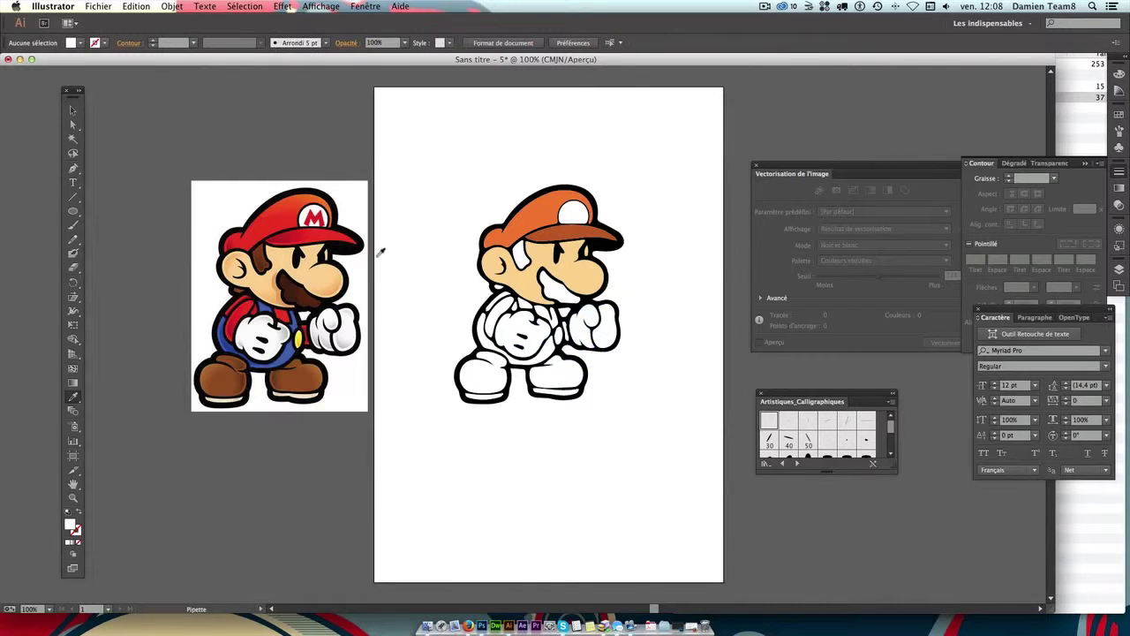
Step: Select the mustache and hair paths and fill them with the reference brown
left_click(554, 291)
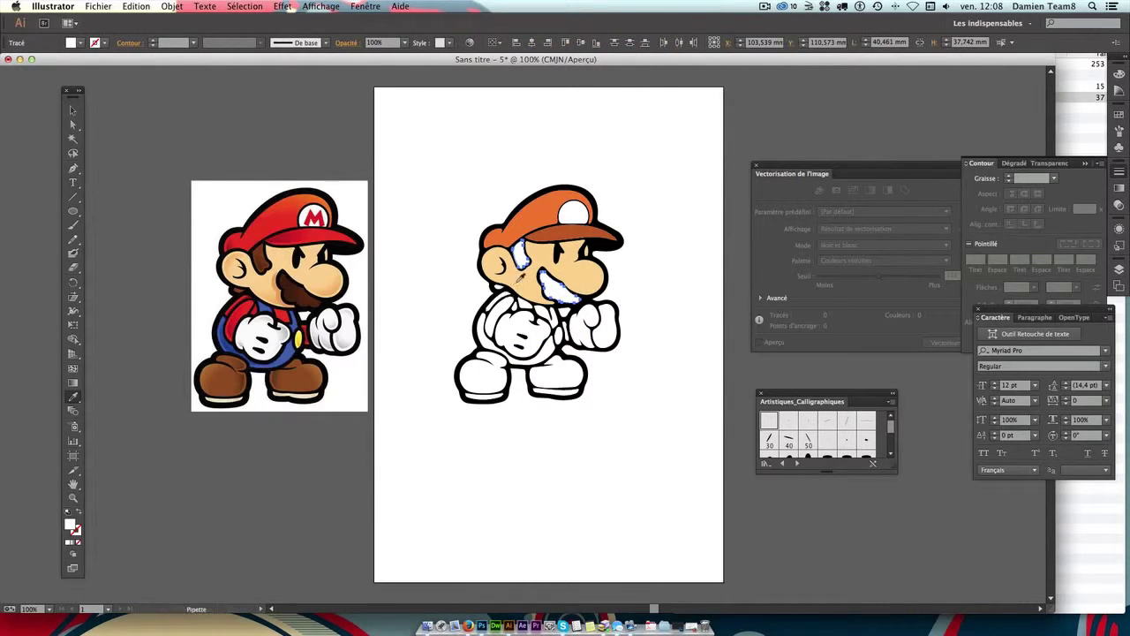
key("super")
left_click(500, 288, "super")
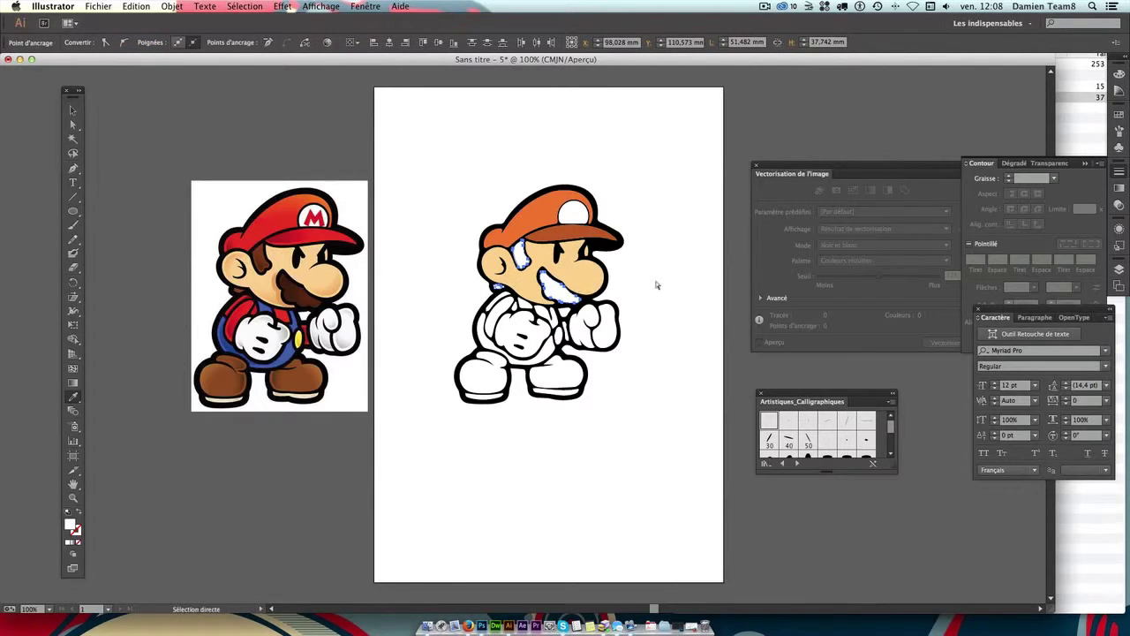
left_click(629, 271, "super")
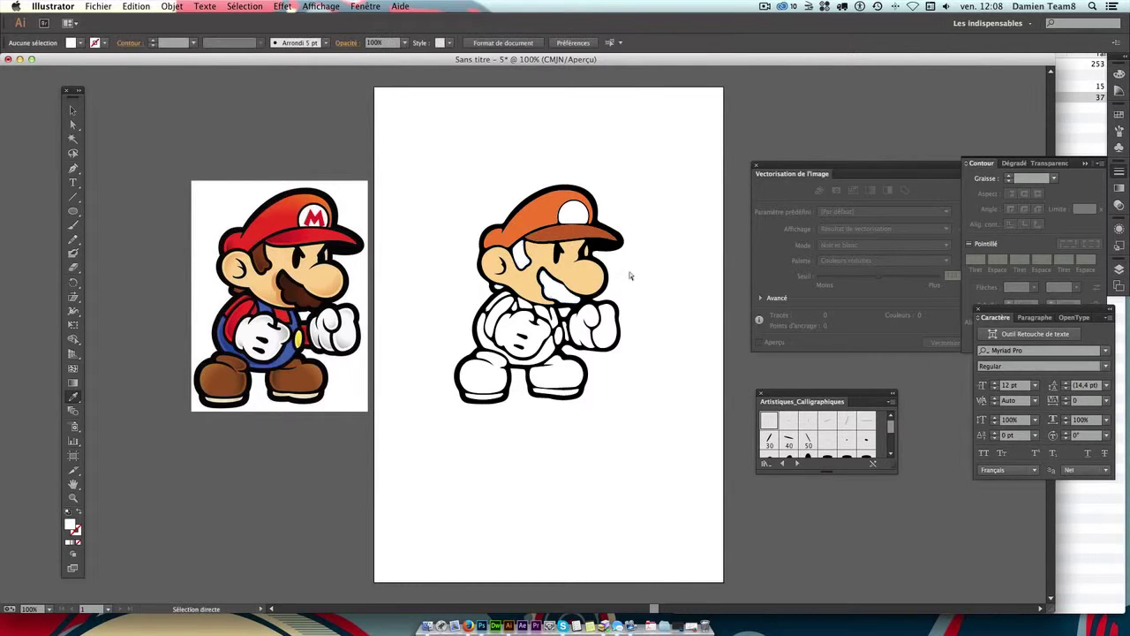
left_click_drag(556, 293, 581, 302)
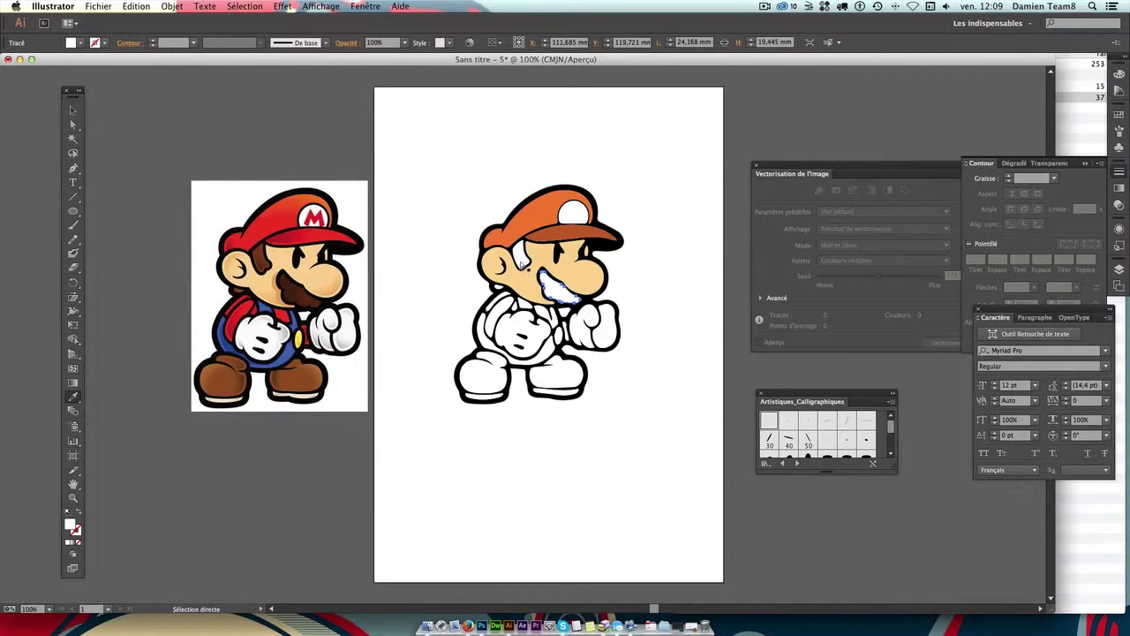
left_click(523, 261, "shift")
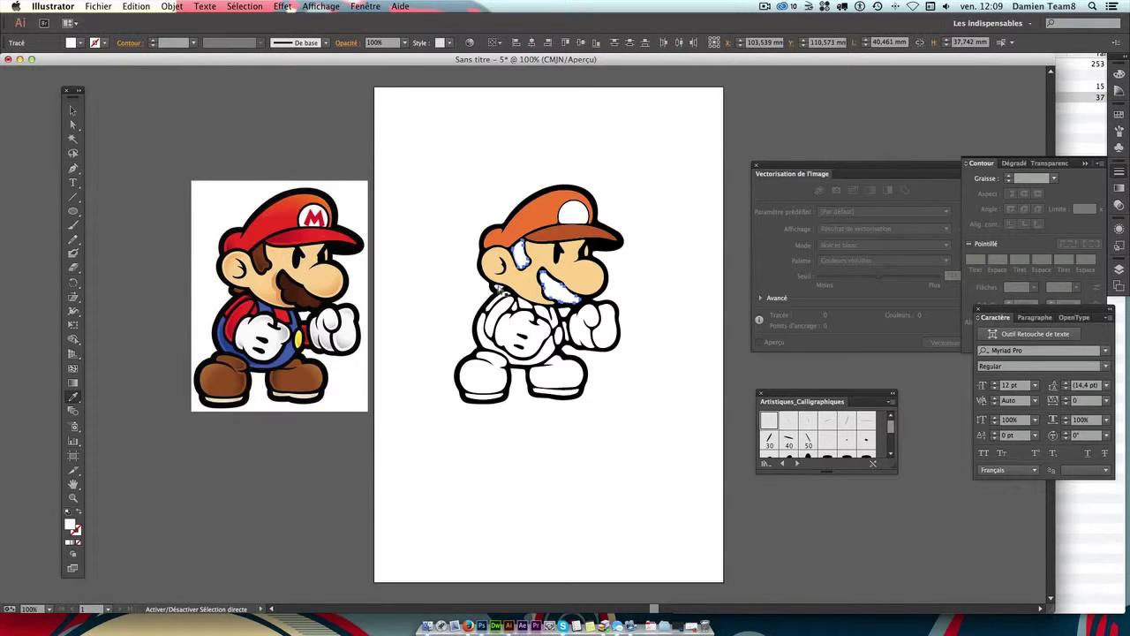
left_click(498, 287)
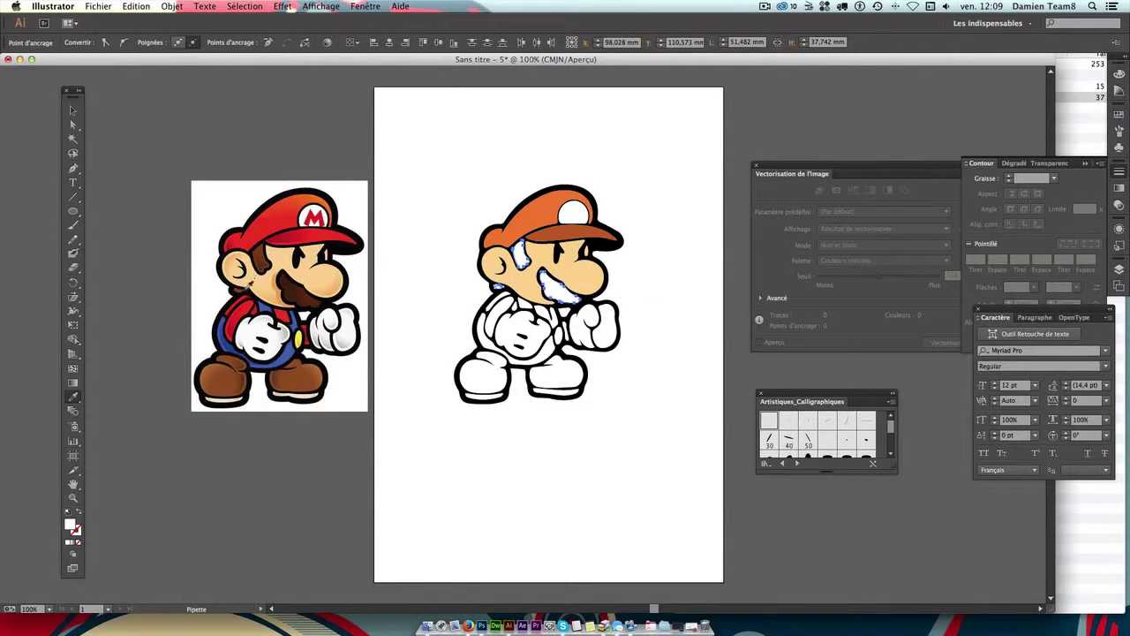
left_click(240, 286)
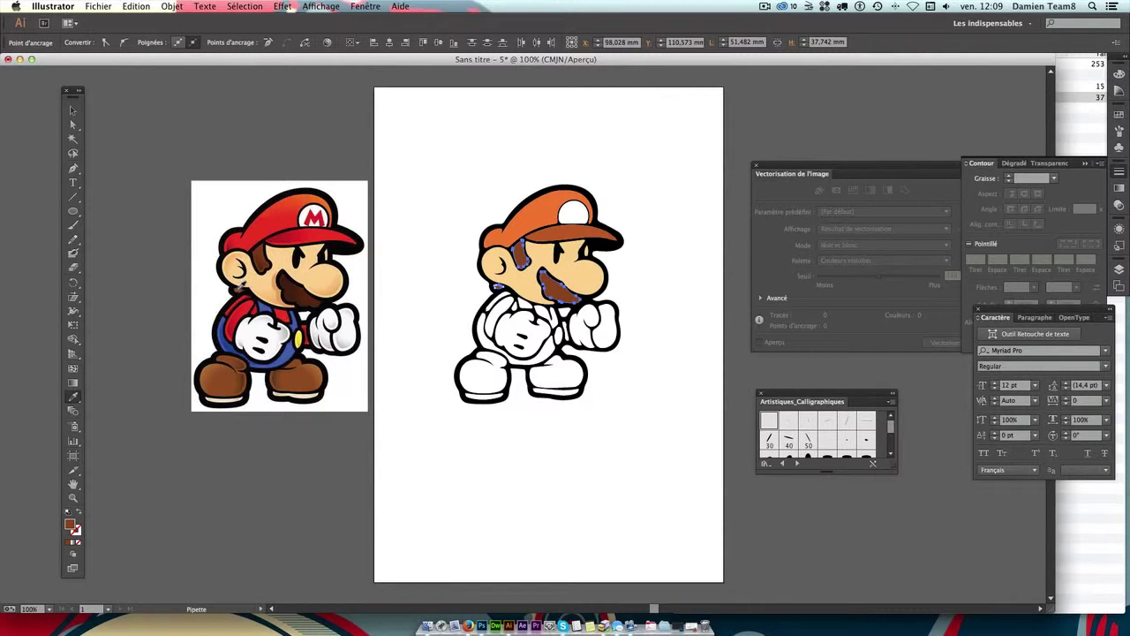
left_click(666, 289, "super")
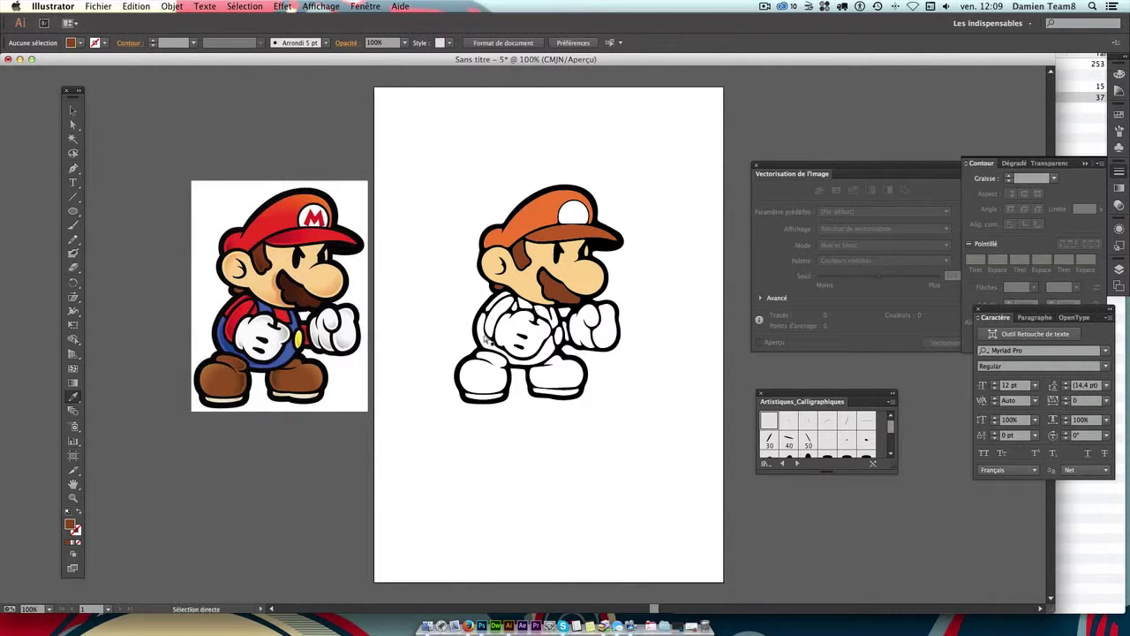
left_click(485, 335, "super")
left_click(484, 337, "super")
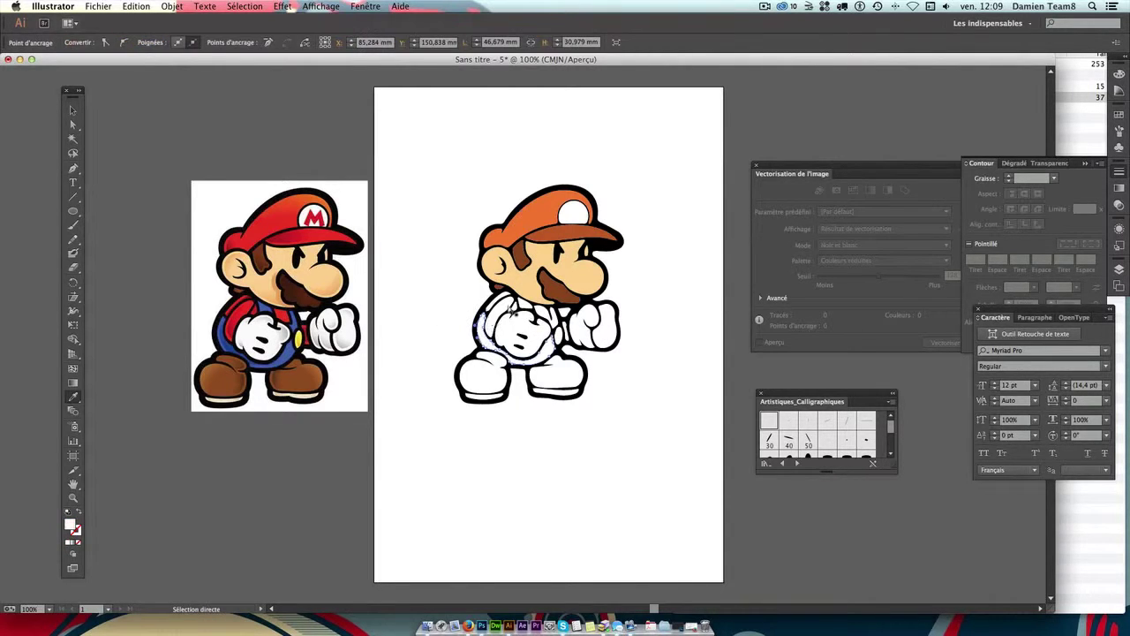
Step: Fill the traced Mario's overalls with the reference blue
key("super+plus")
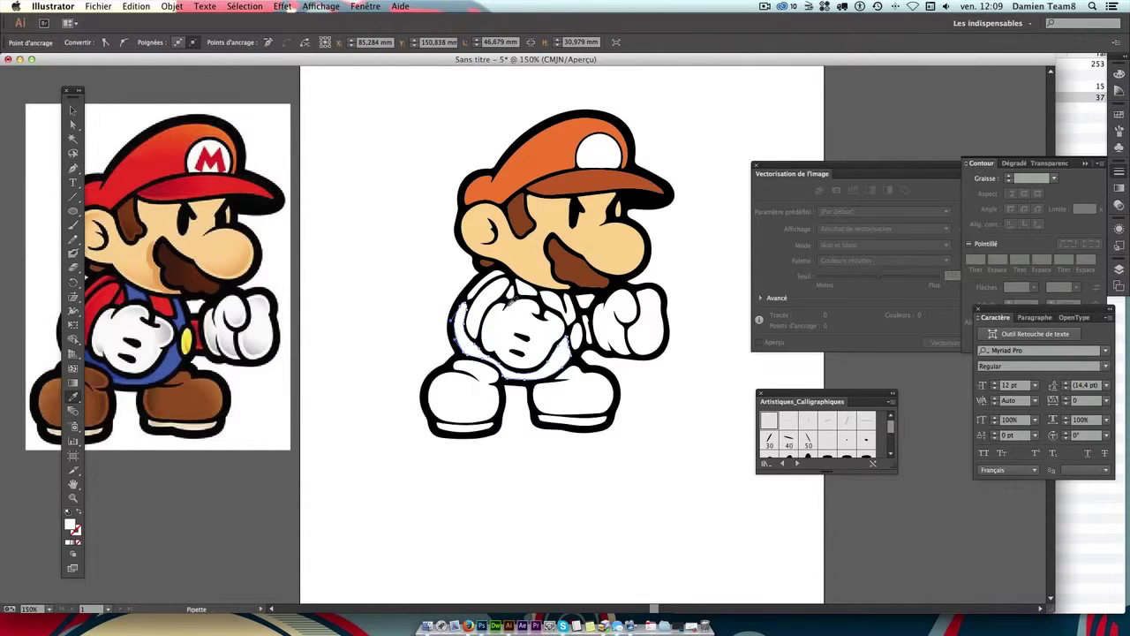
left_click_drag(344, 323, 382, 325)
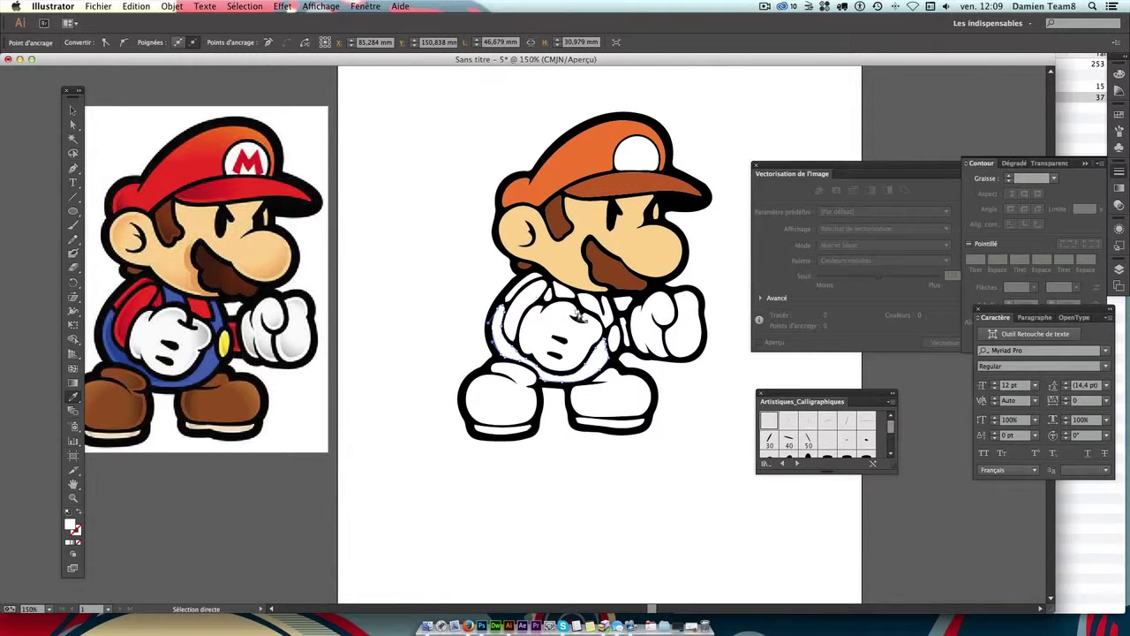
left_click(572, 298, "shift")
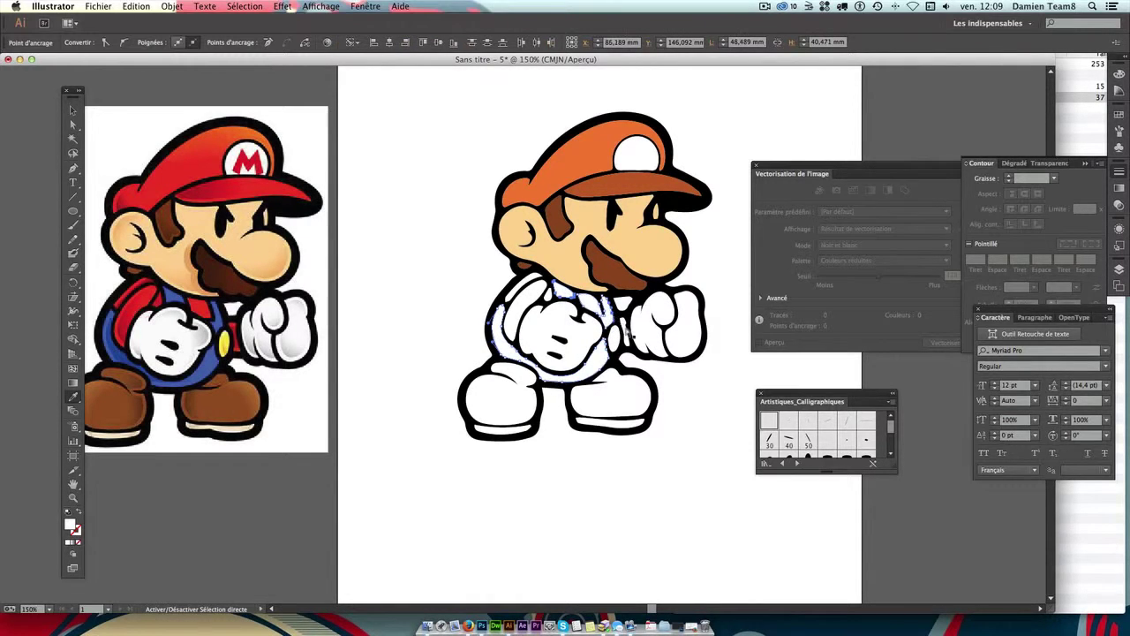
left_click(629, 332, "shift")
left_click(219, 320)
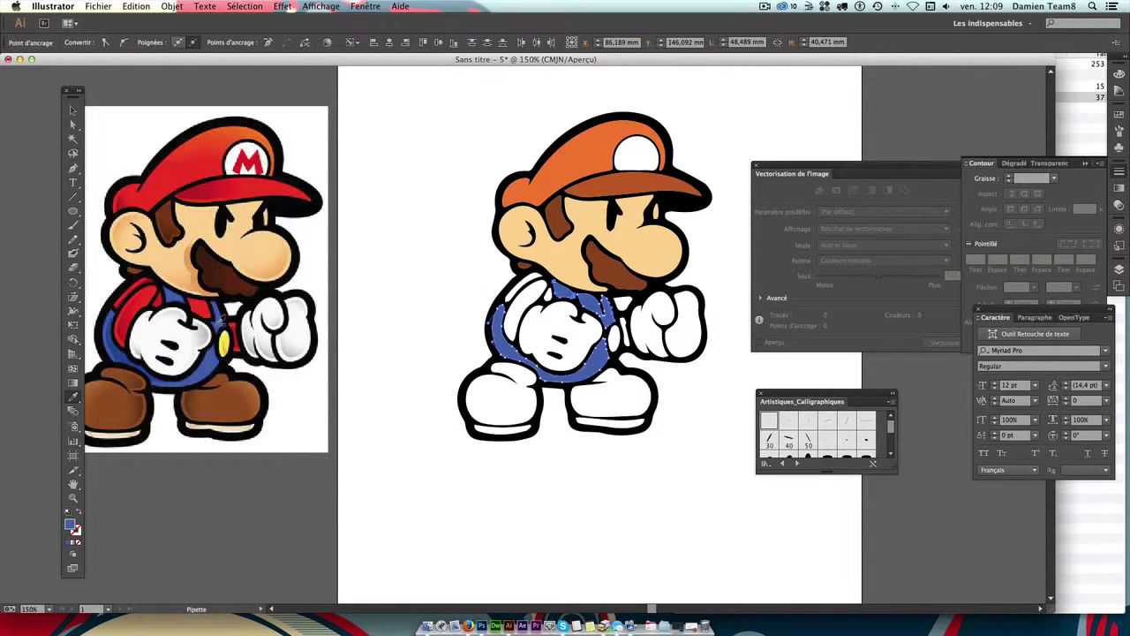
left_click(669, 492, "super")
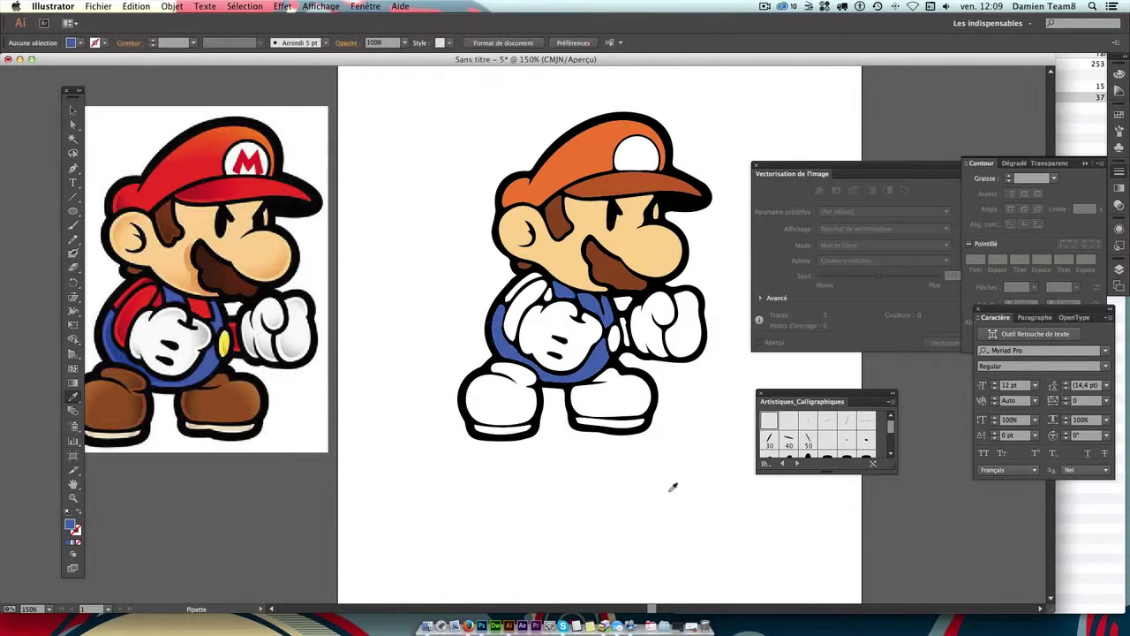
Step: Colour the sleeves red, the belt button yellow, and the shape beside it red
left_click(525, 298, "super")
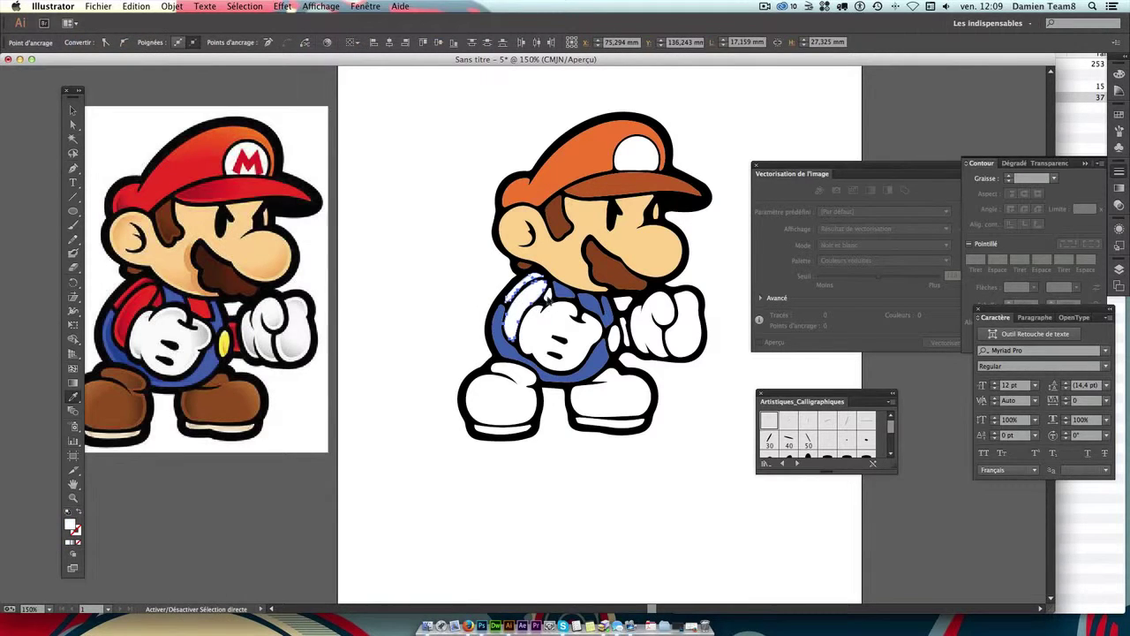
left_click(548, 298, "shift+super")
left_click(125, 299)
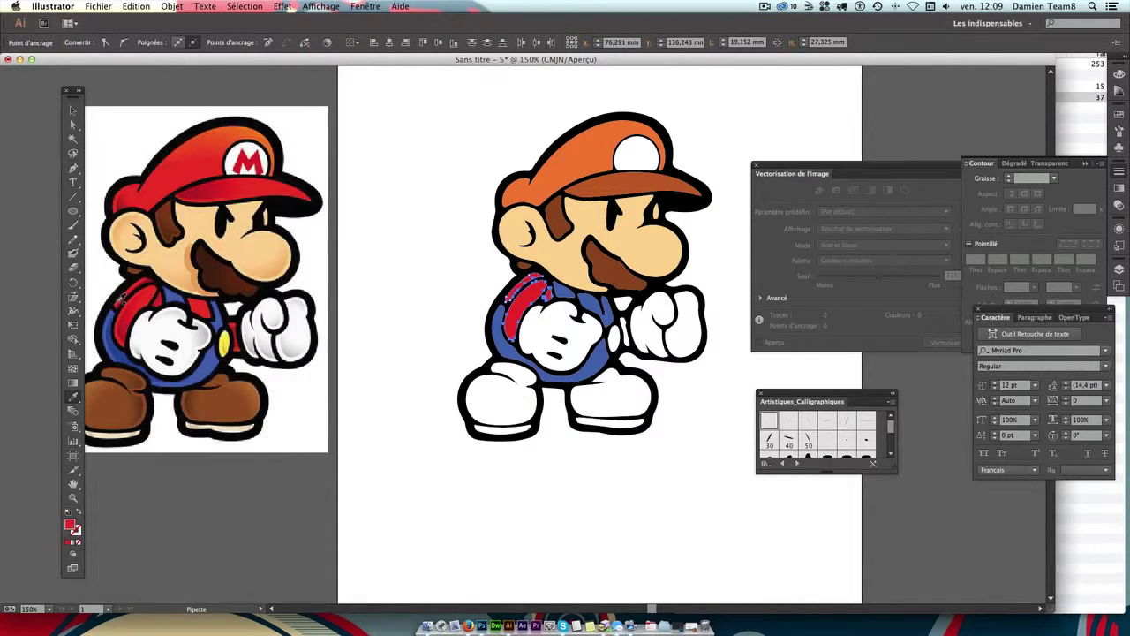
left_click(537, 457, "super")
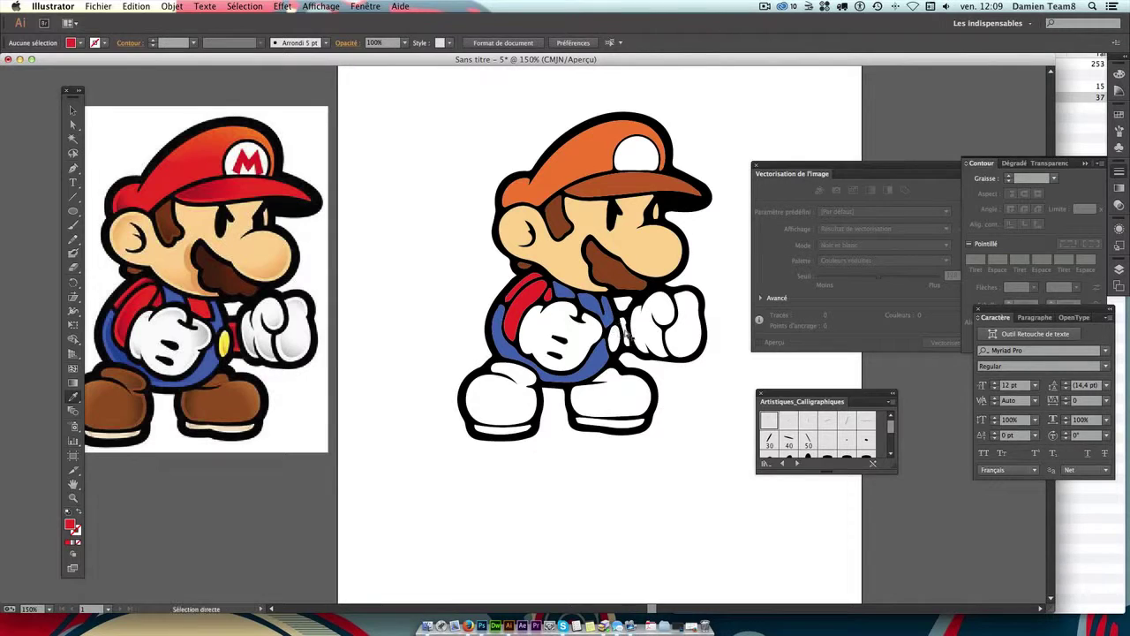
left_click(615, 337, "super")
left_click(226, 340)
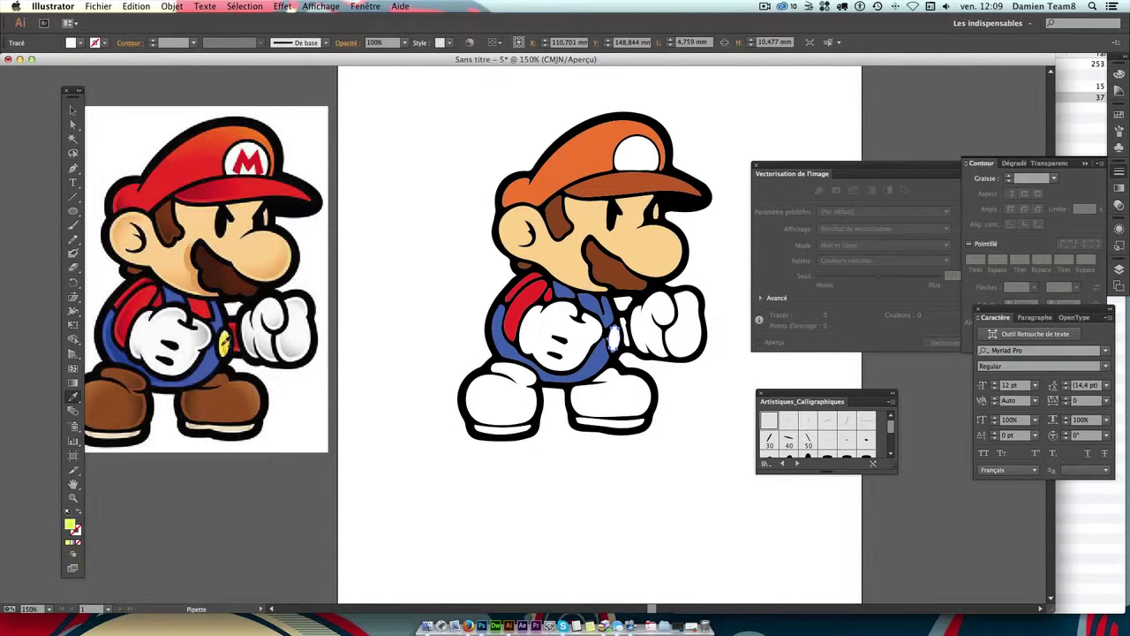
left_click(544, 444, "super")
left_click(629, 336, "super")
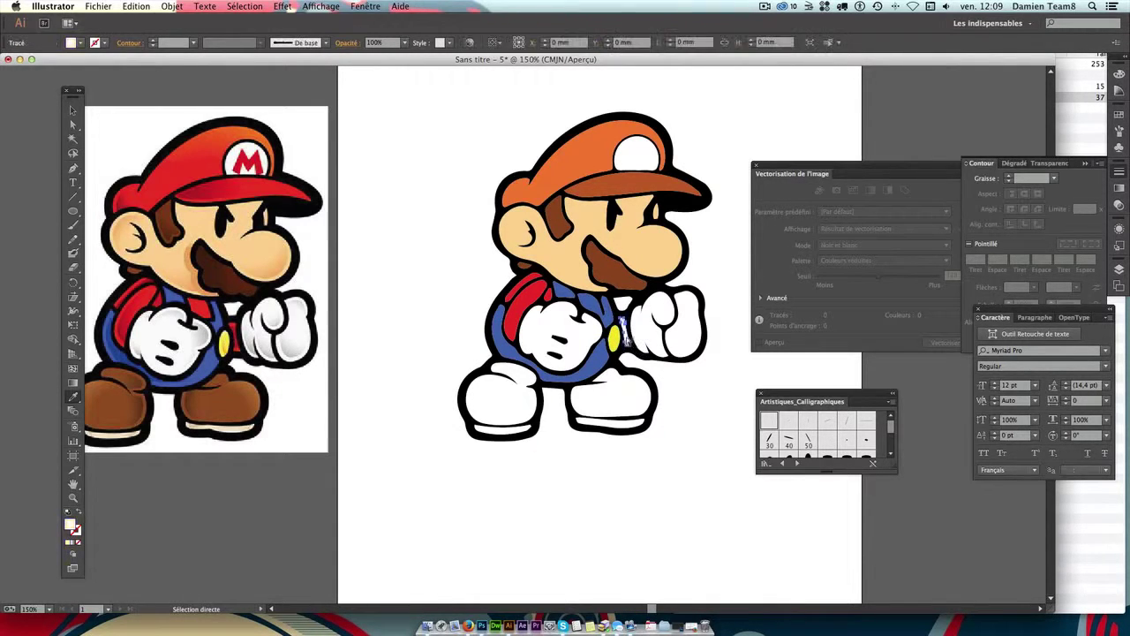
left_click(521, 317)
Step: Fill the shoes and shoe soles with brown from the reference
left_click(680, 347, "super")
left_click(686, 407, "super")
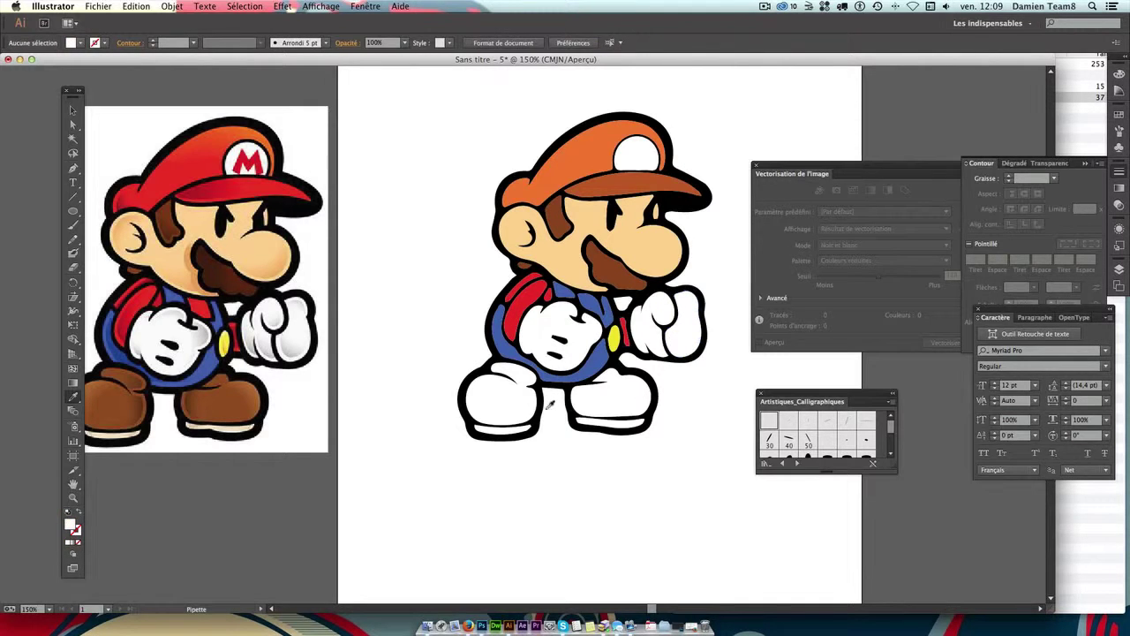
left_click(482, 412, "super")
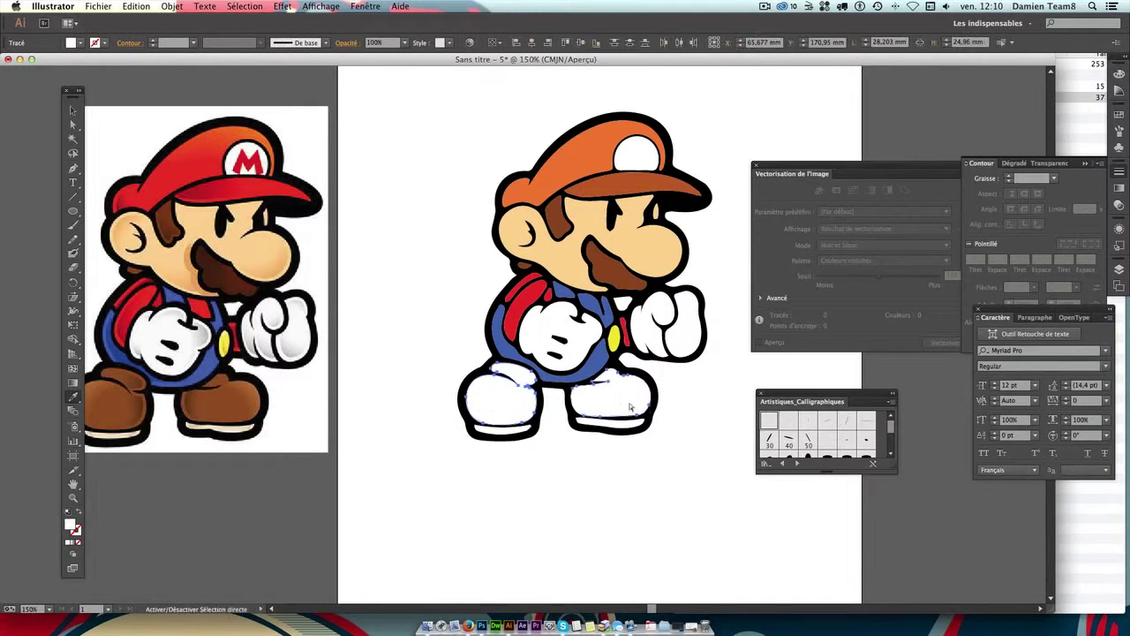
left_click(261, 395)
left_click(517, 432, "super")
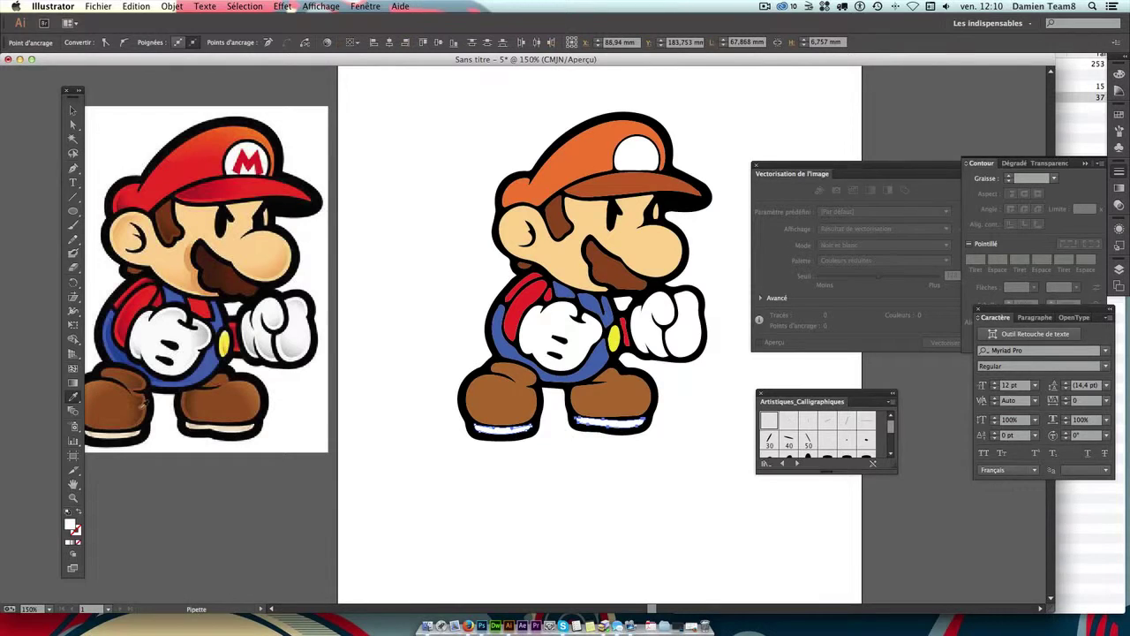
left_click(146, 403)
left_click(600, 513, "super")
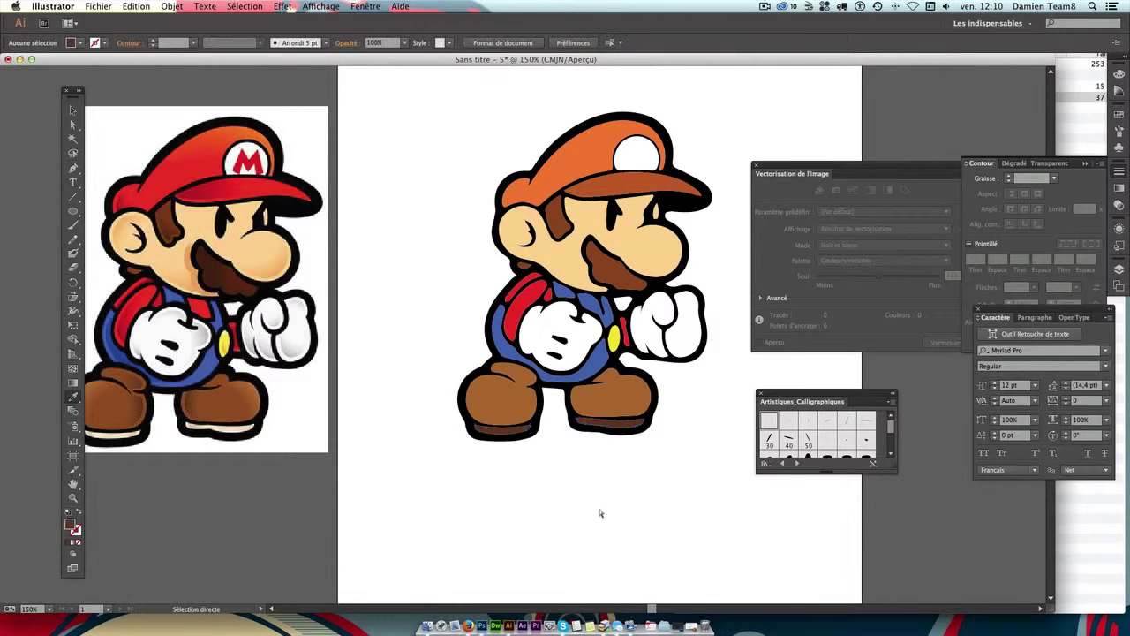
Step: Re-sample a slightly different brown for the soles and return to 100% zoom
key("super+z")
key("super+z")
left_click(732, 484, "super")
key("super+shift+z")
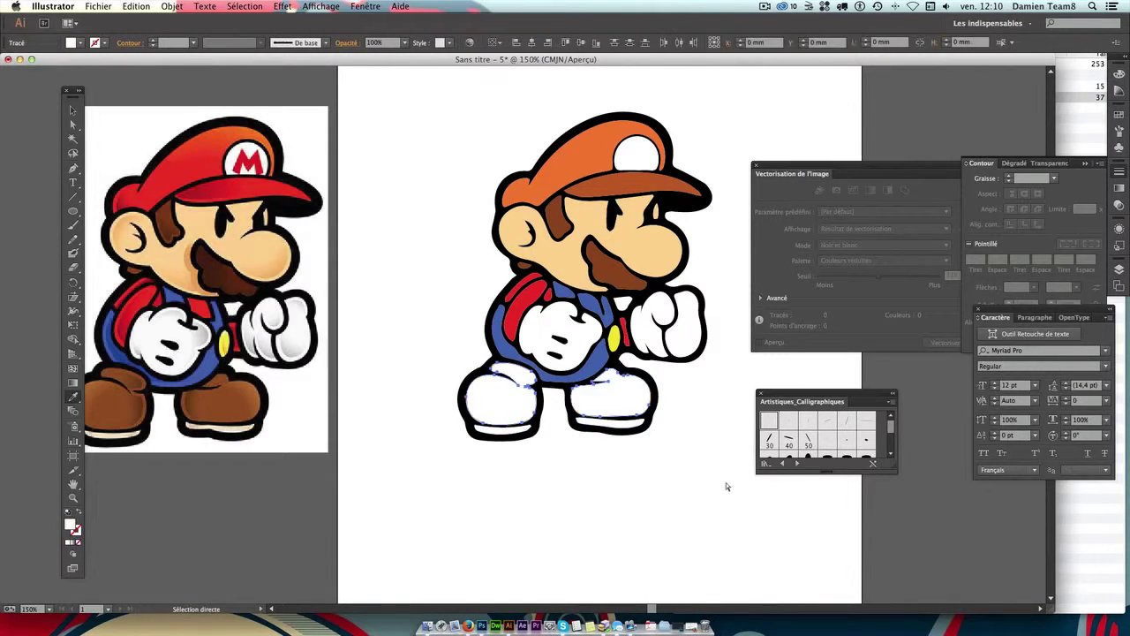
key("super+shift+z")
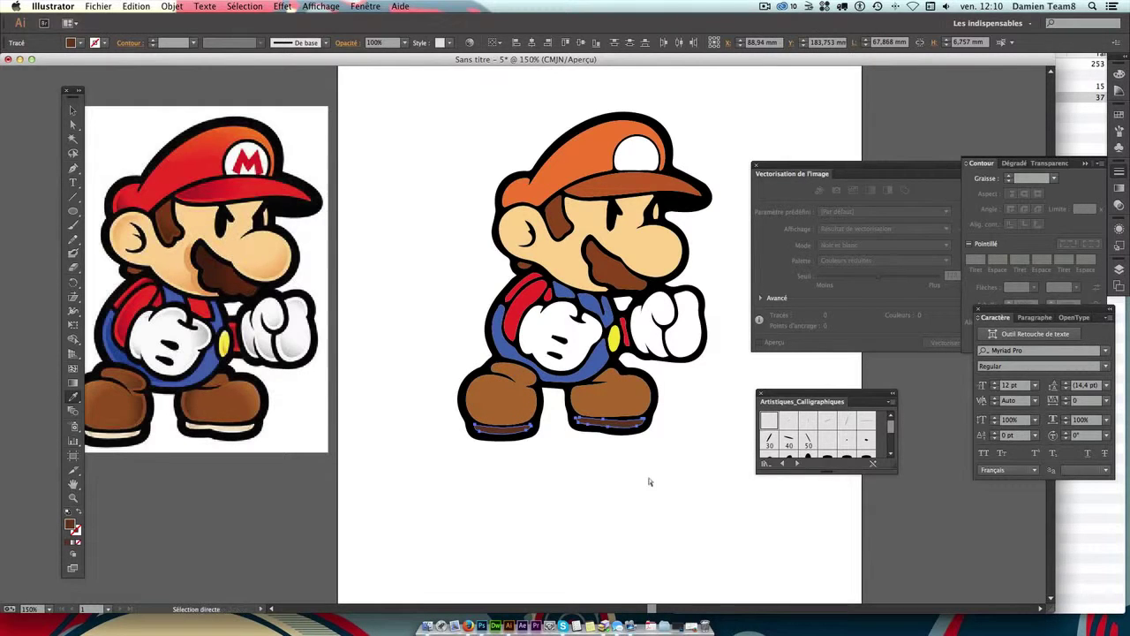
left_click(241, 394)
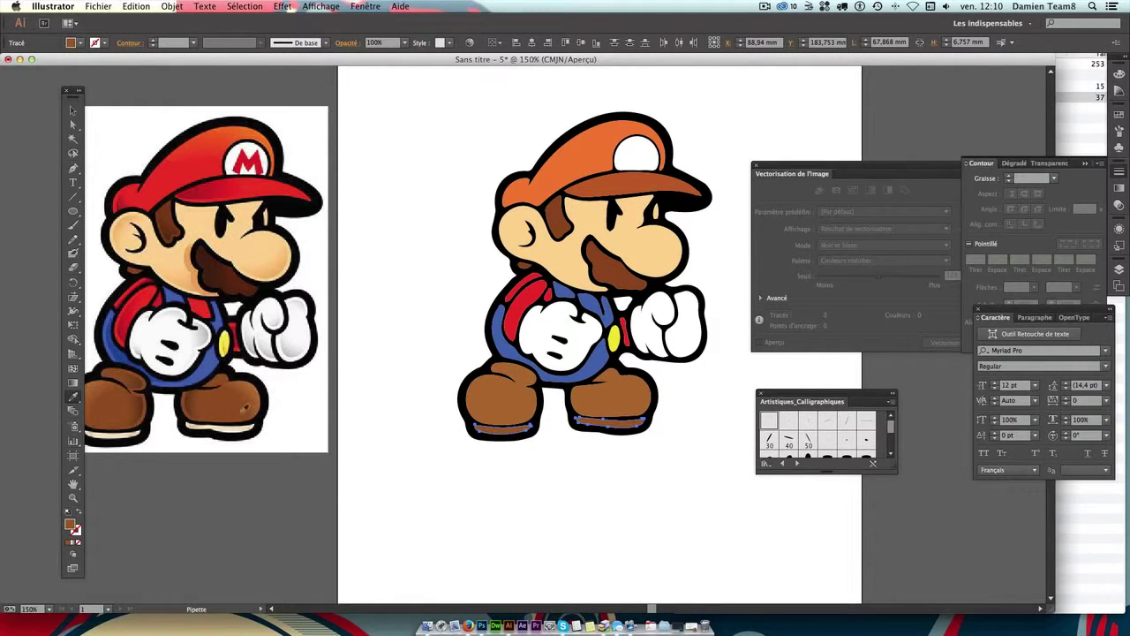
left_click(442, 485, "super")
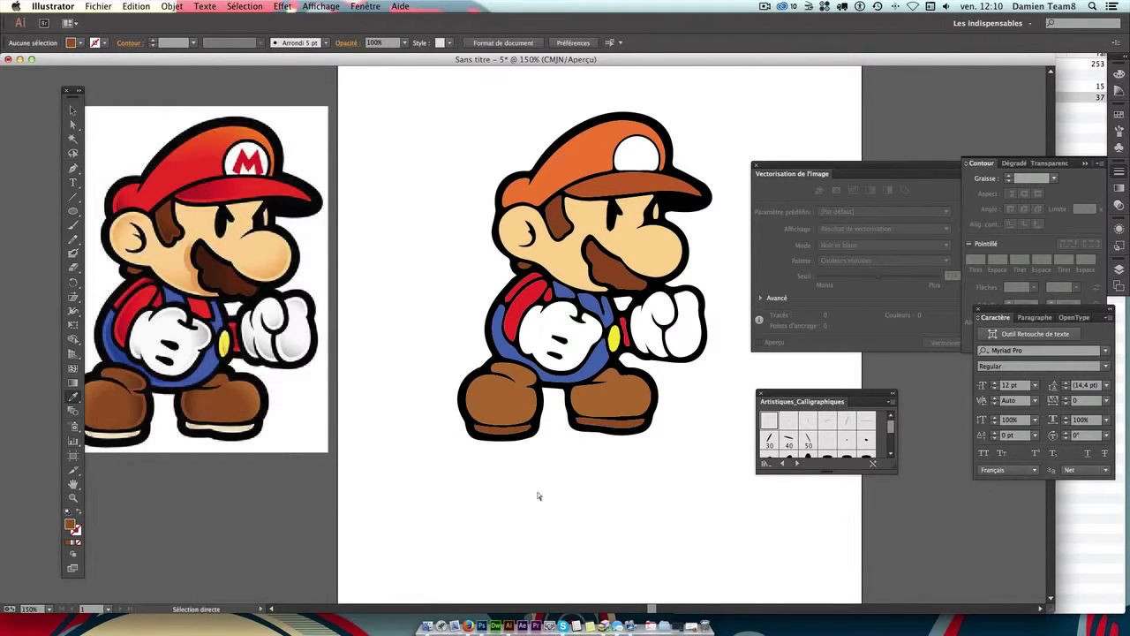
key("super+minus")
key("super+minus")
key("super+plus")
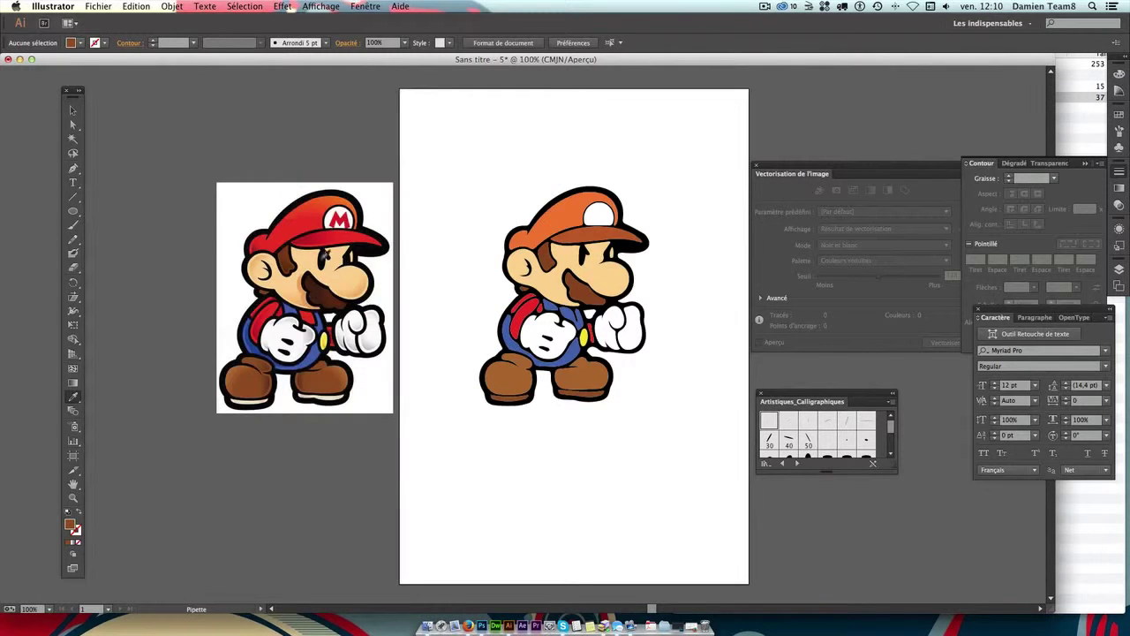
Step: Select the whole traced Mario group with the Selection tool
left_click(73, 112)
left_click_drag(448, 334, 513, 313)
left_click_drag(445, 157, 269, 388)
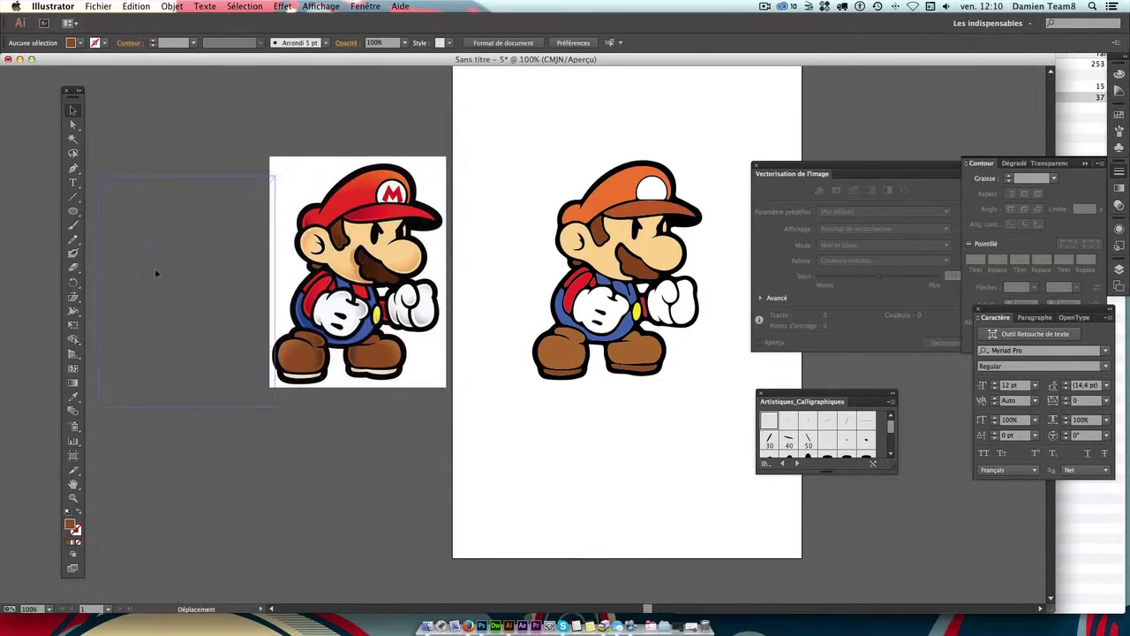
left_click_drag(513, 312, 416, 320)
left_click_drag(390, 148, 687, 524)
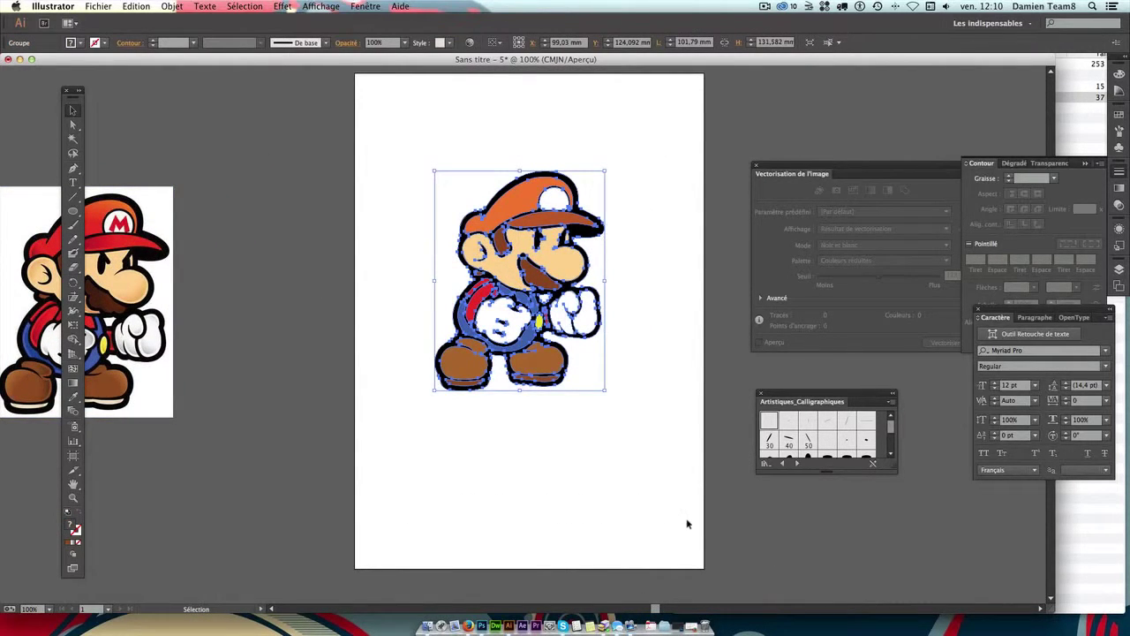
left_click_drag(381, 131, 618, 450)
left_click(649, 415)
left_click(531, 360)
Step: Try enlarging the Mario group from a corner, then leave it at original size, deselected
scroll(432, 173, "right", 5)
scroll(432, 173, "down", 3)
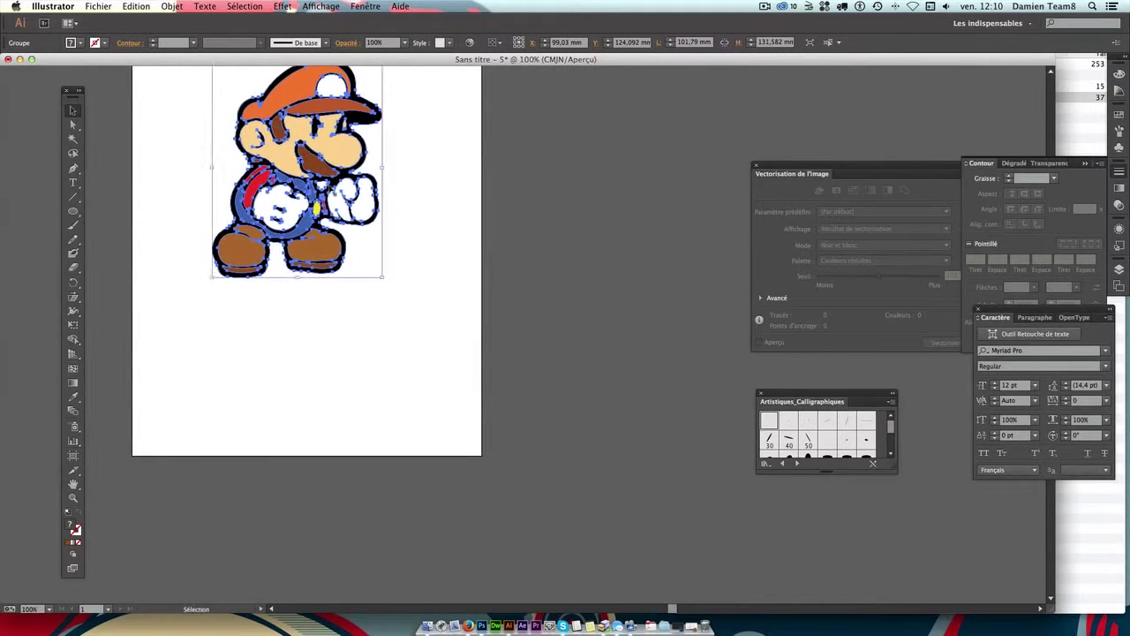
scroll(353, 277, "up", 3)
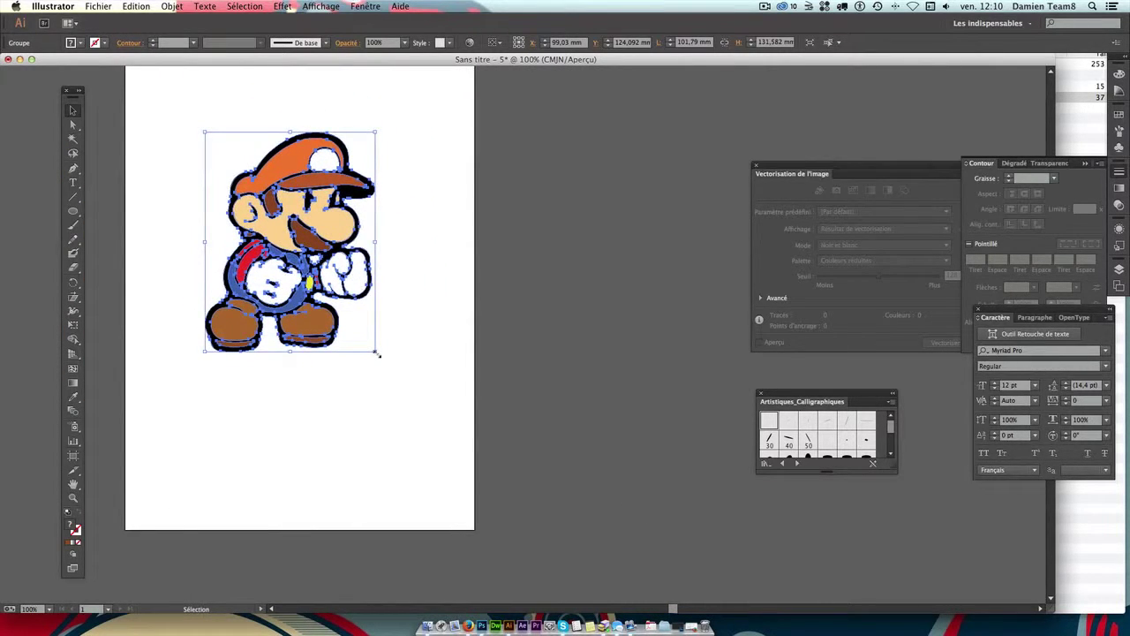
mouse_move(377, 353)
left_mouse_down()
mouse_move(564, 590)
mouse_move(744, 604)
left_mouse_up()
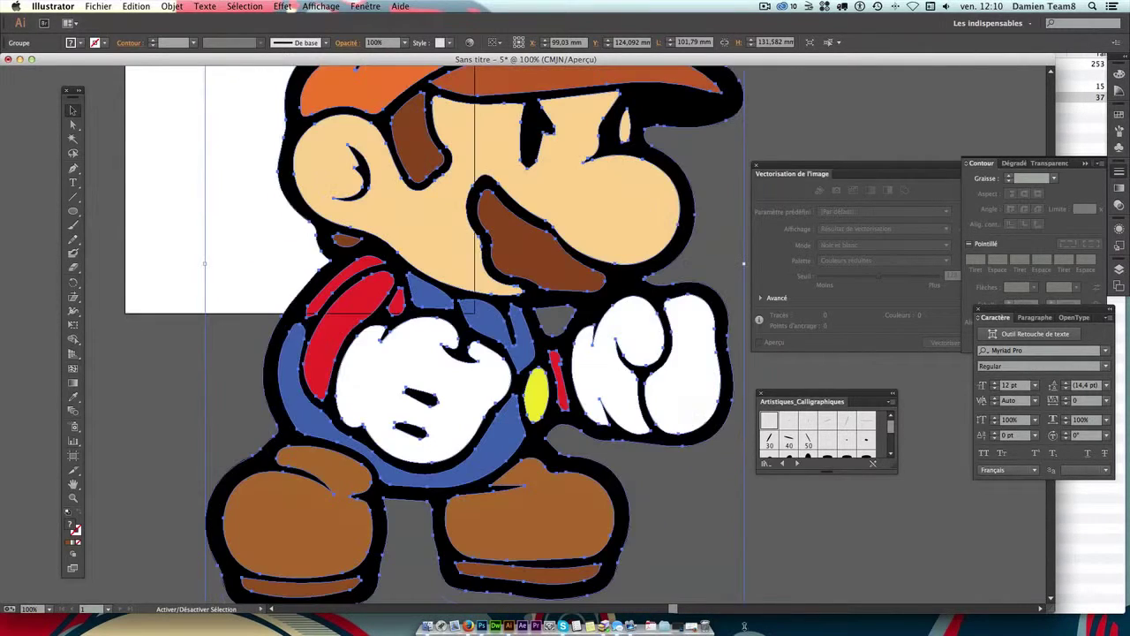
left_click(733, 170)
scroll(662, 296, "up", 1)
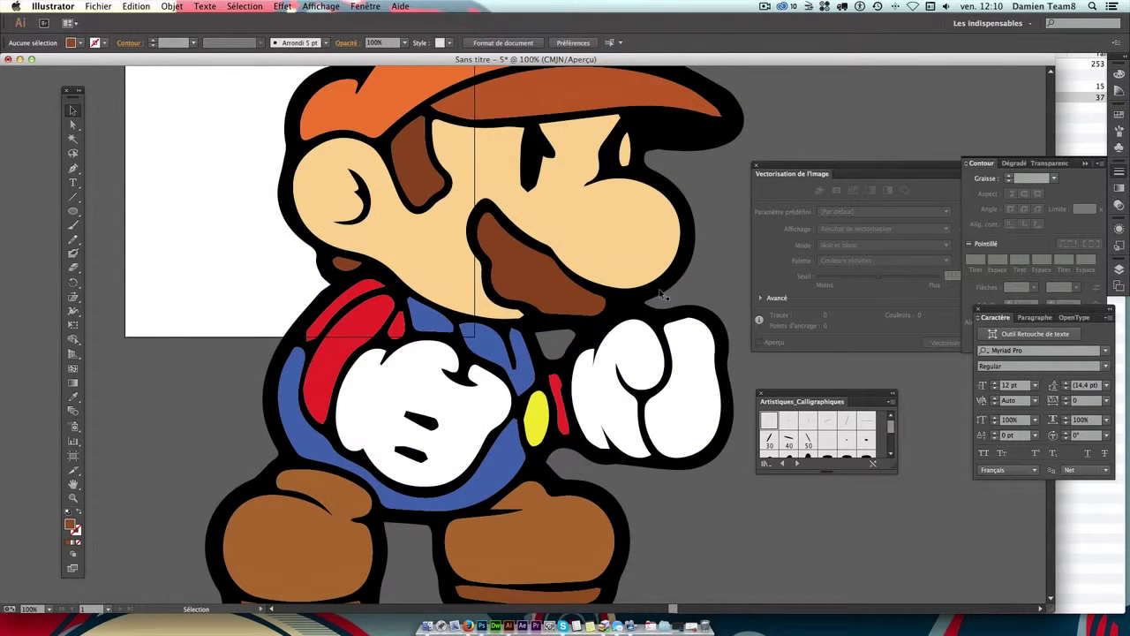
left_click(660, 294)
scroll(333, 227, "down", 3)
left_click_drag(333, 227, 569, 462)
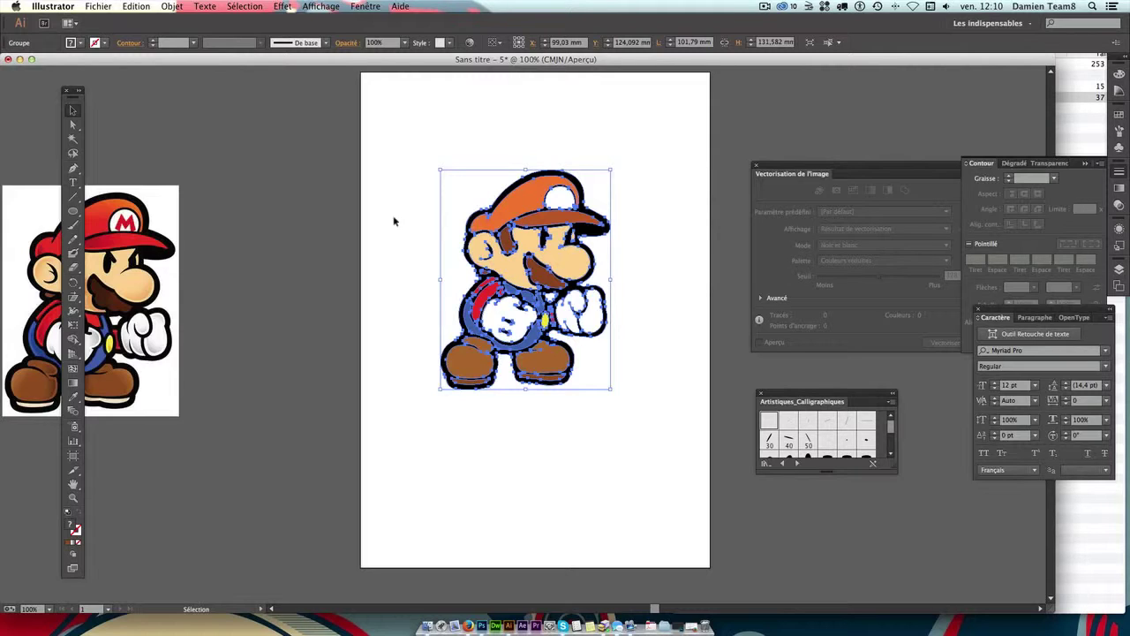
left_click(396, 221)
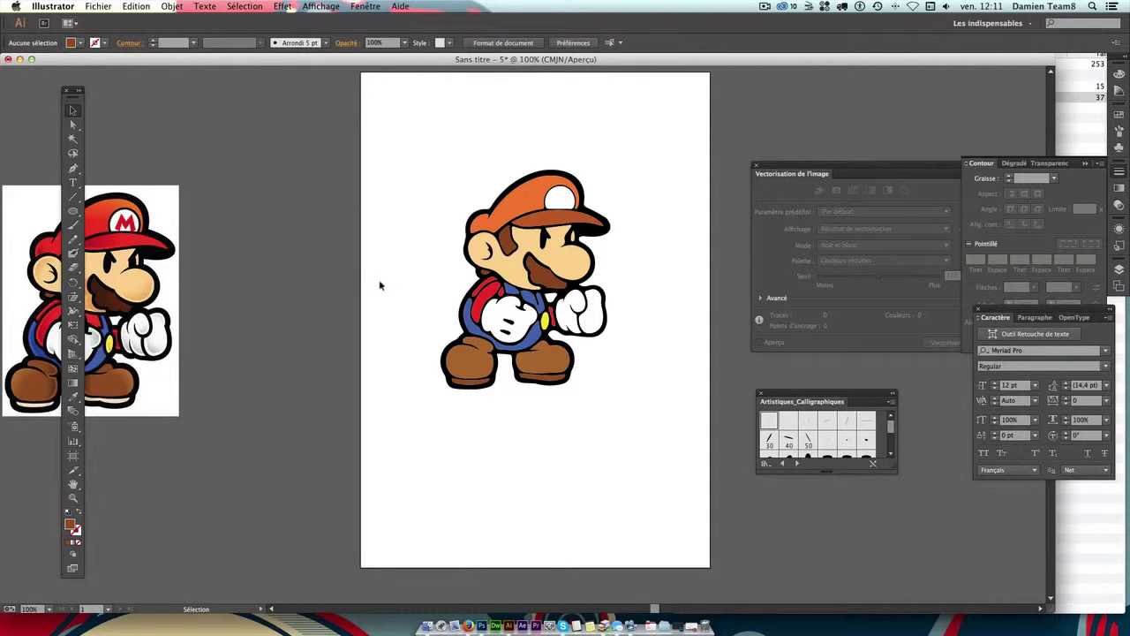
left_click_drag(393, 134, 537, 227)
Step: Create a new 'Papier format international' A4 document at 72 pixels/inch in Photoshop
left_click(477, 621)
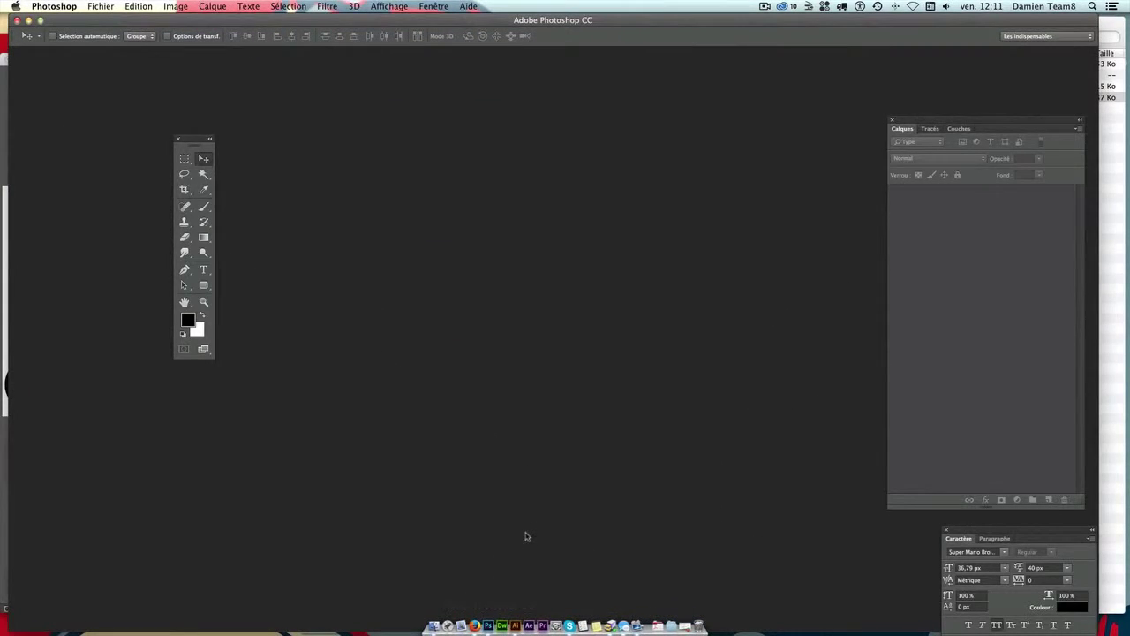
key("super+n")
left_click(390, 207)
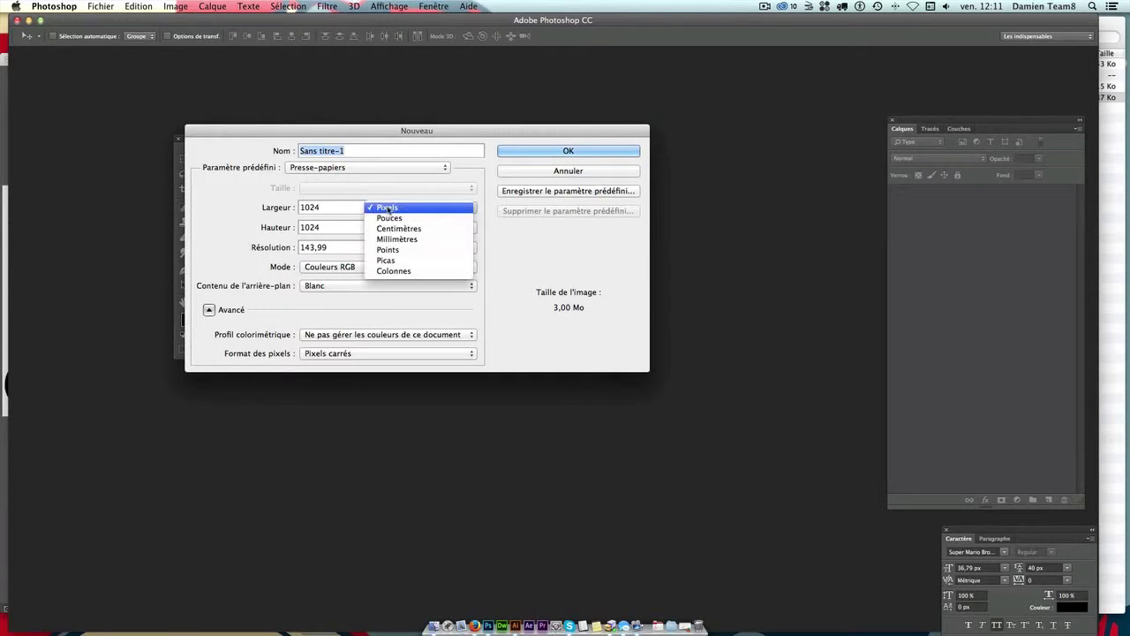
left_click(389, 208)
left_click(335, 168)
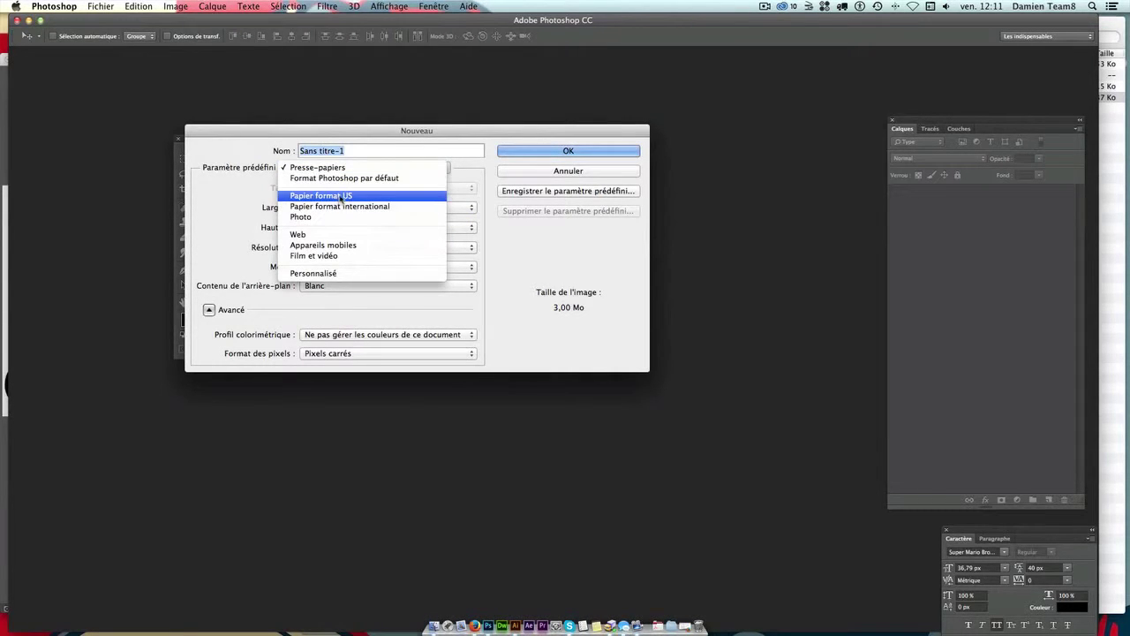
left_click(340, 206)
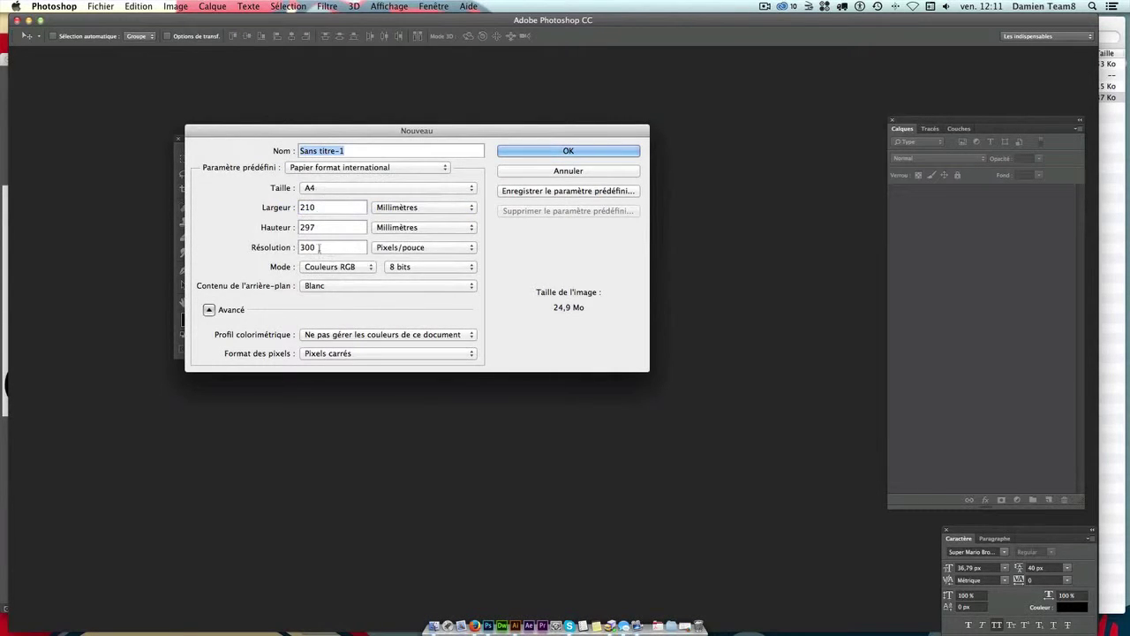
double_click(319, 248)
type("72")
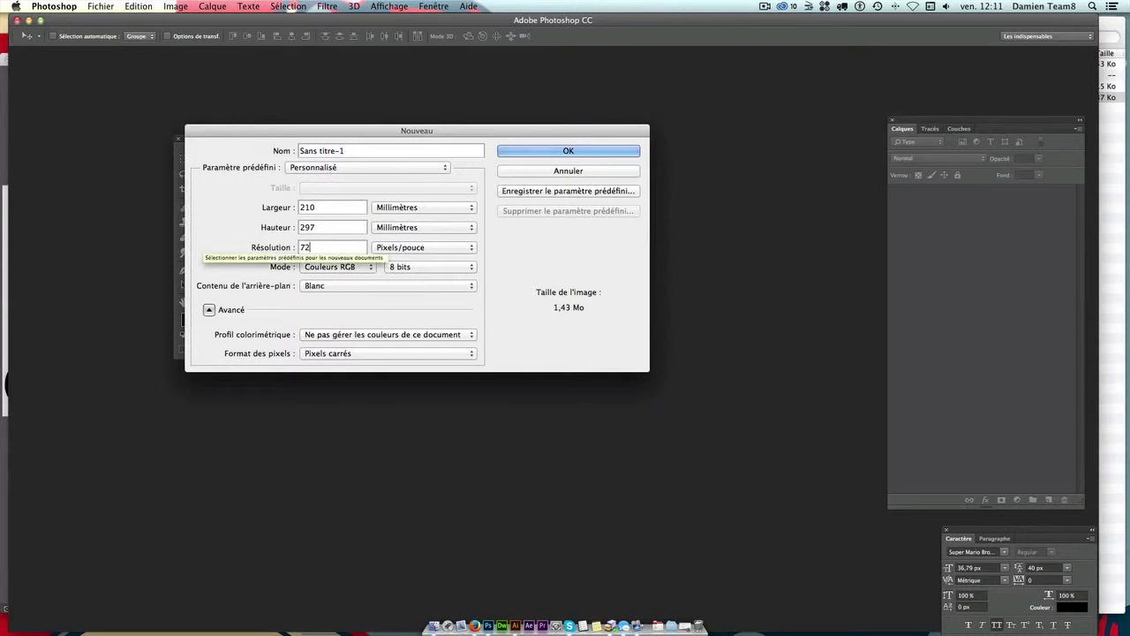
key("Return")
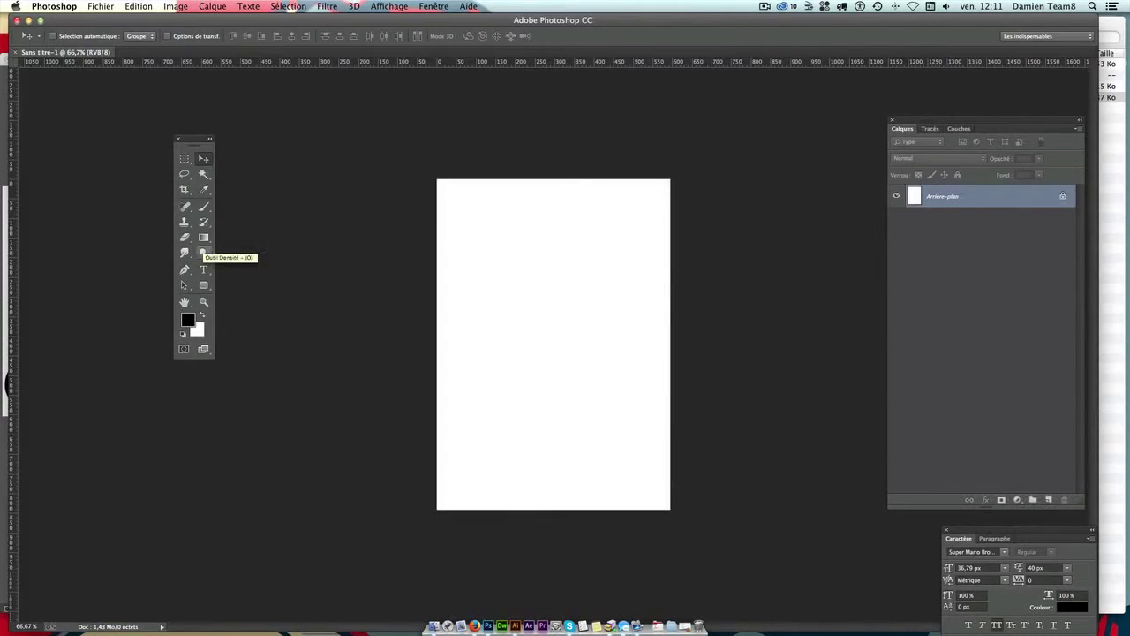
key("super+plus")
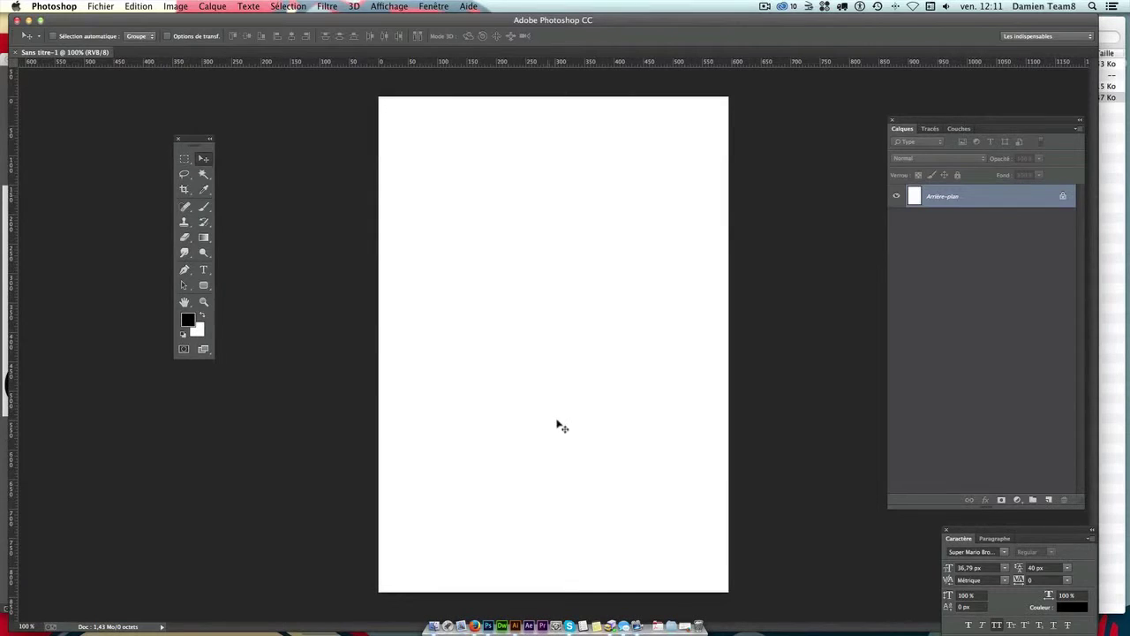
Step: Select the whole Mario artwork in Illustrator and copy it
left_click(517, 621)
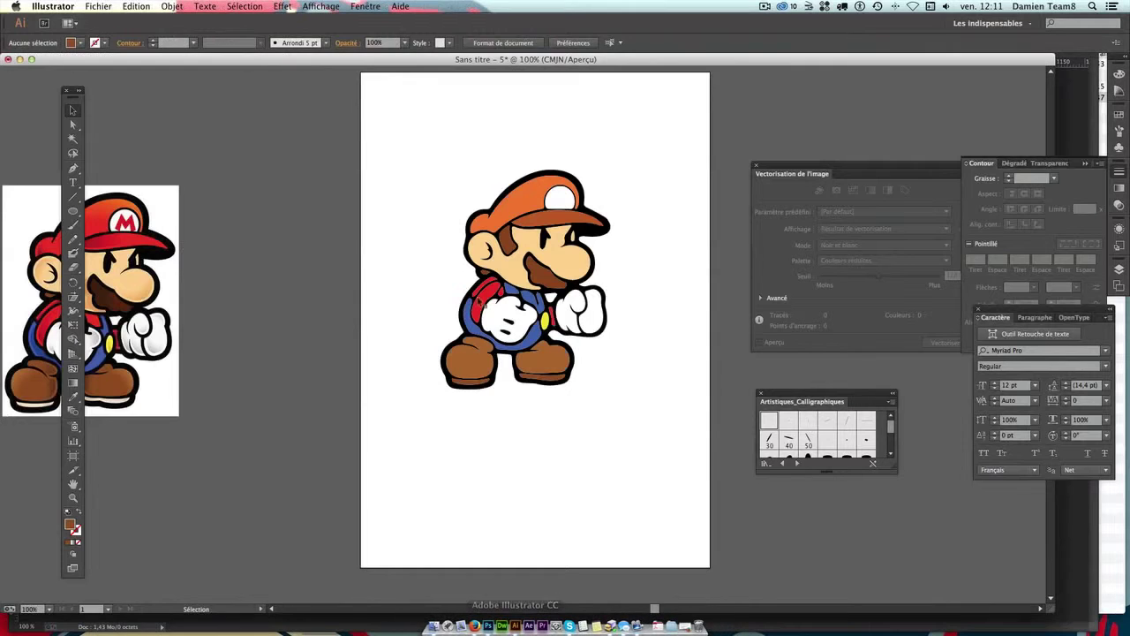
left_click_drag(374, 98, 621, 436)
key("a")
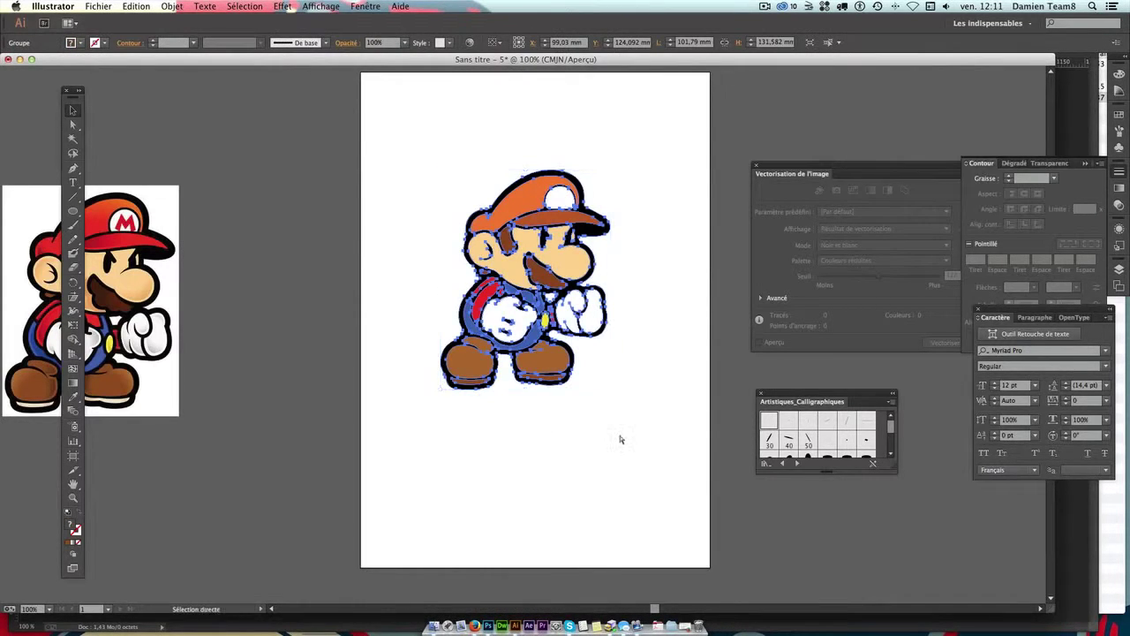
key("v")
Step: Paste Mario into the Photoshop document as a smart object and commit the placement
left_click(486, 618)
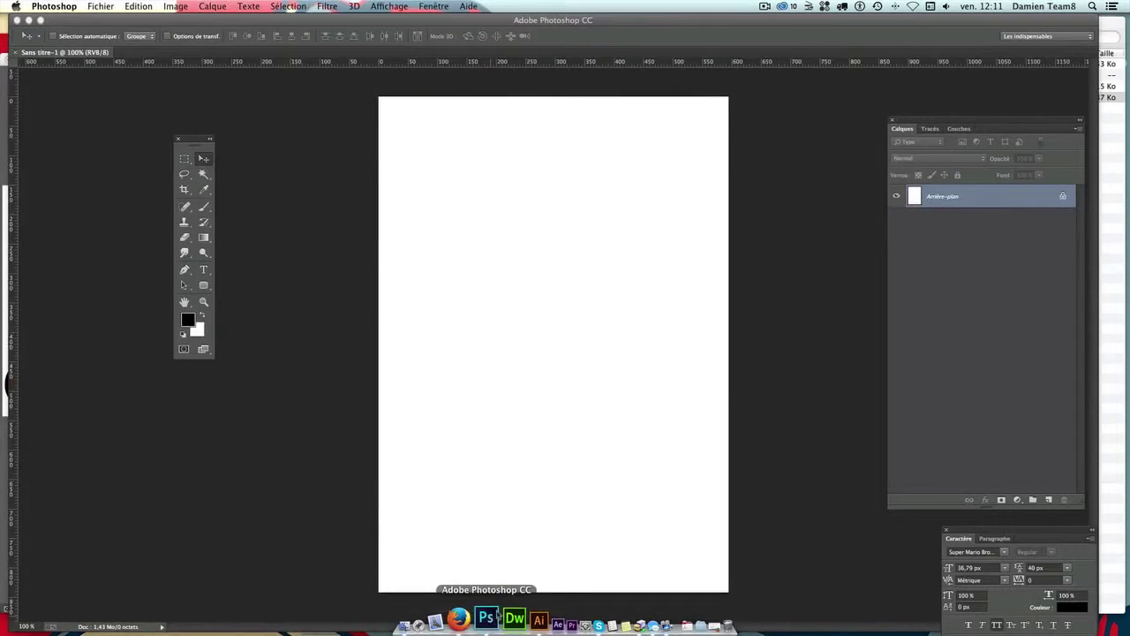
key("ctrl+v")
left_click(581, 321)
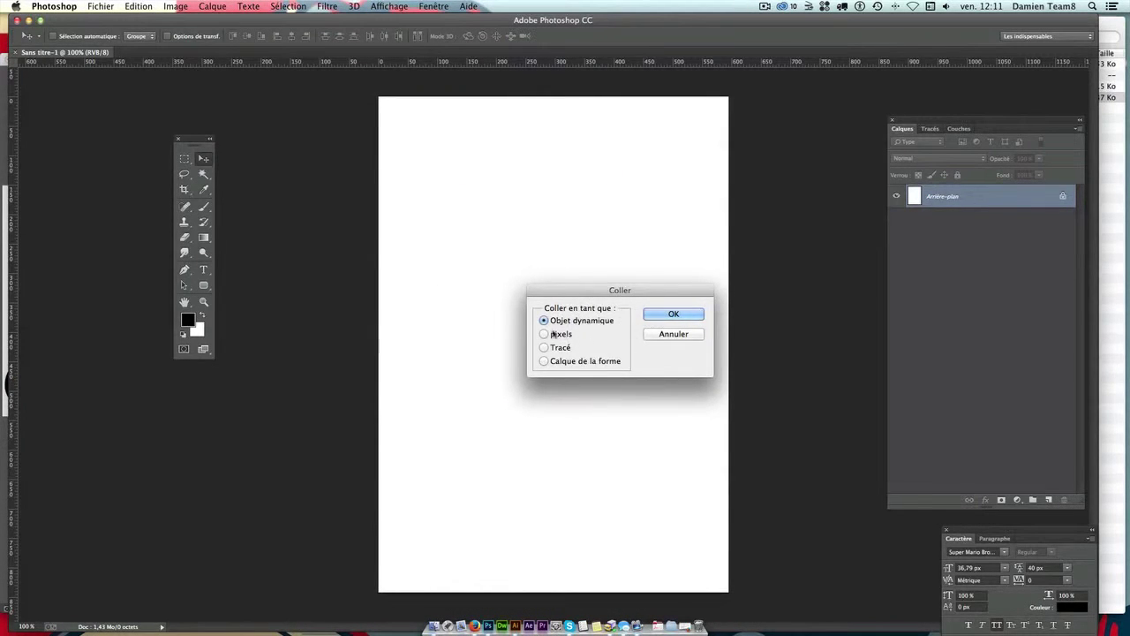
left_click(552, 334)
mouse_move(613, 292)
left_mouse_down()
mouse_move(649, 205)
mouse_move(639, 209)
left_mouse_up()
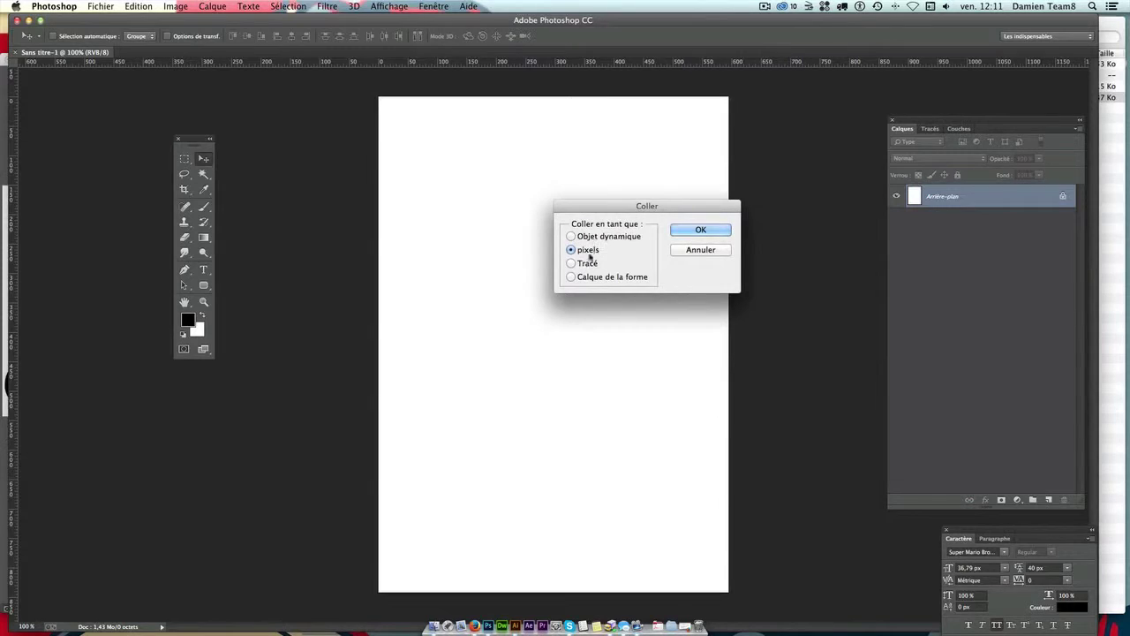
left_click(597, 238)
left_click(702, 231)
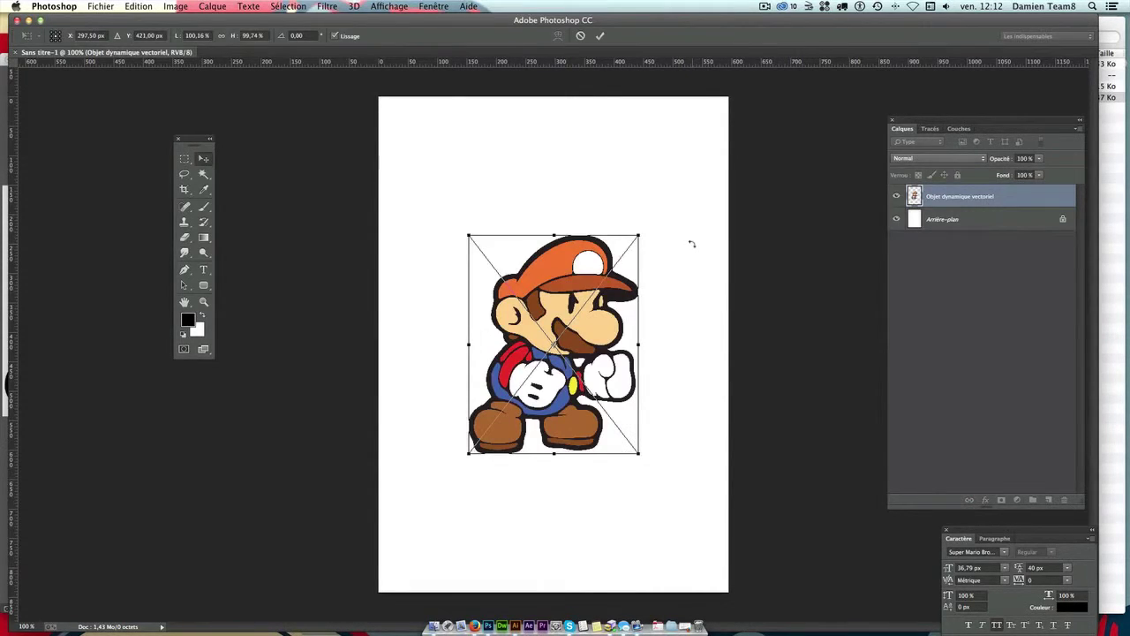
key("Return")
key("super+minus")
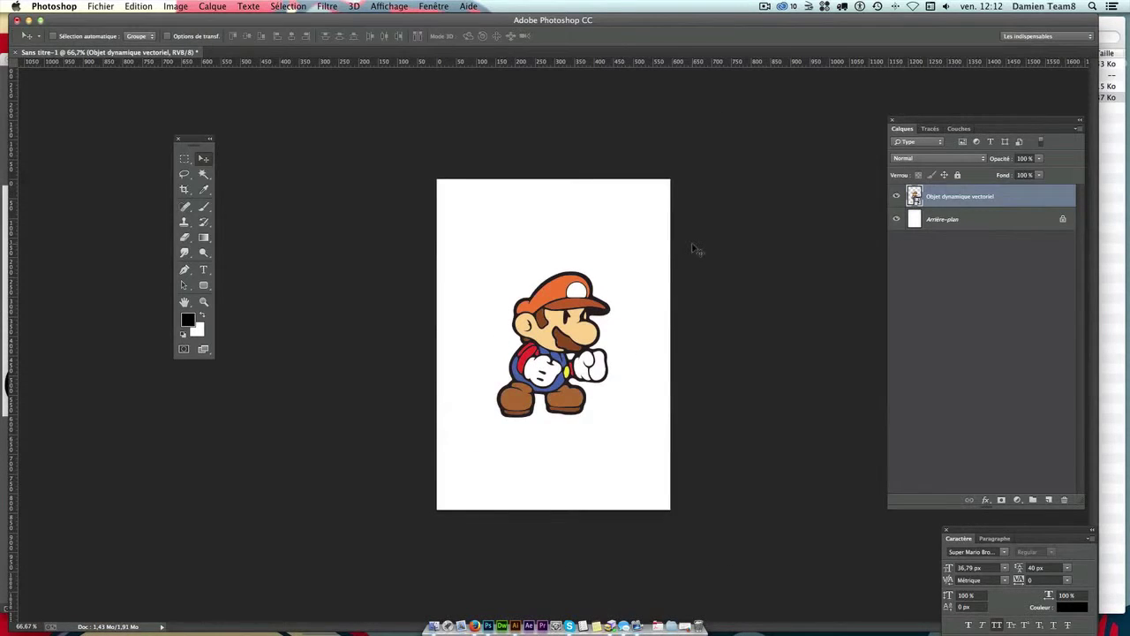
Step: Try enlarging Mario past the page edges, then undo back to his original size
key("super+t")
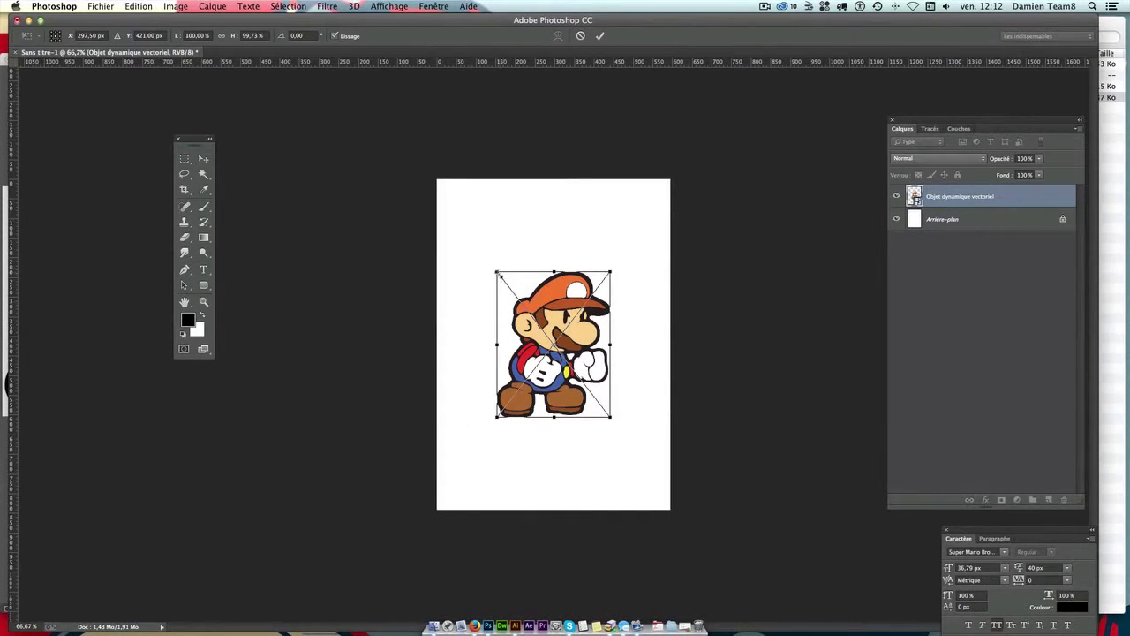
left_click_drag(499, 274, 332, 68)
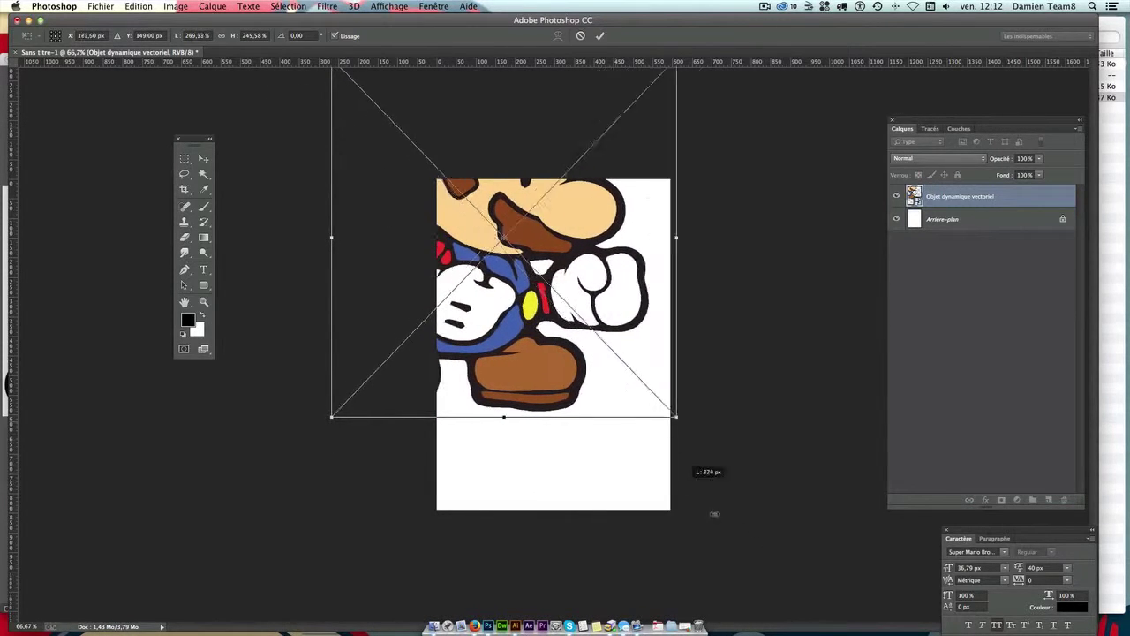
left_click_drag(615, 422, 724, 522)
key("super+z")
left_click_drag(613, 418, 795, 552)
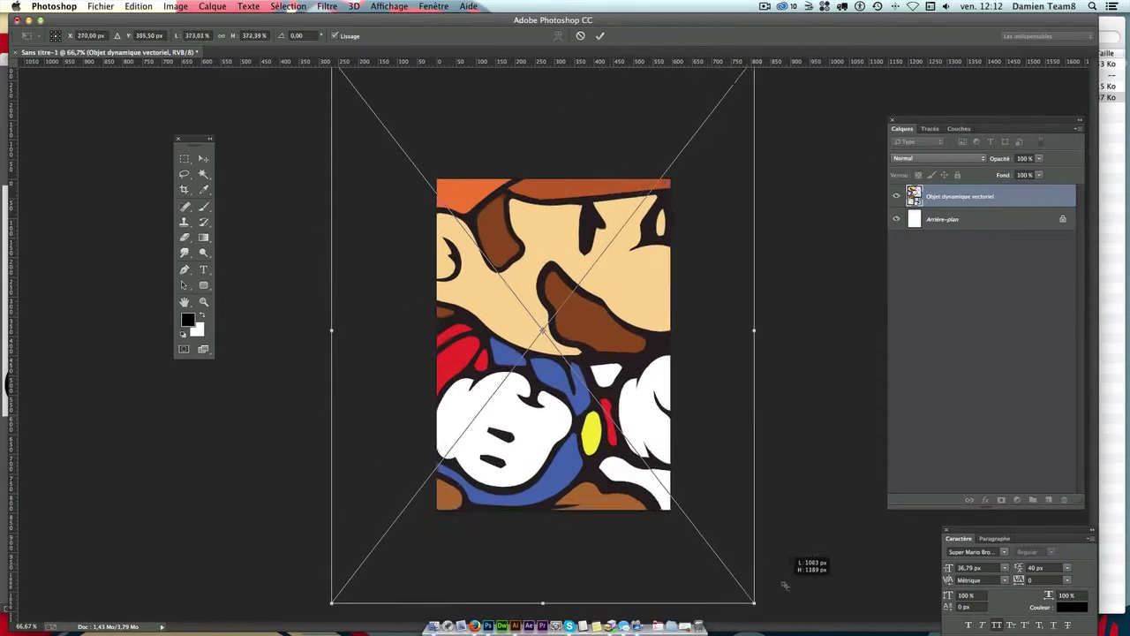
key("Return")
key("alt+super+z")
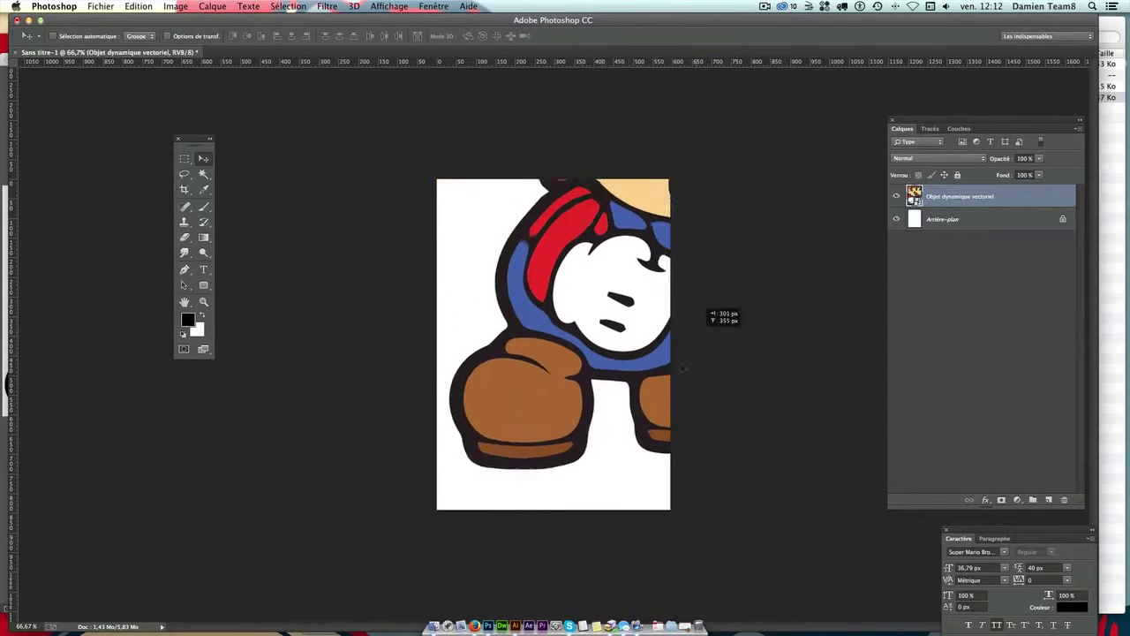
key("alt+super+z")
key("alt+super+z")
key("alt+super+z")
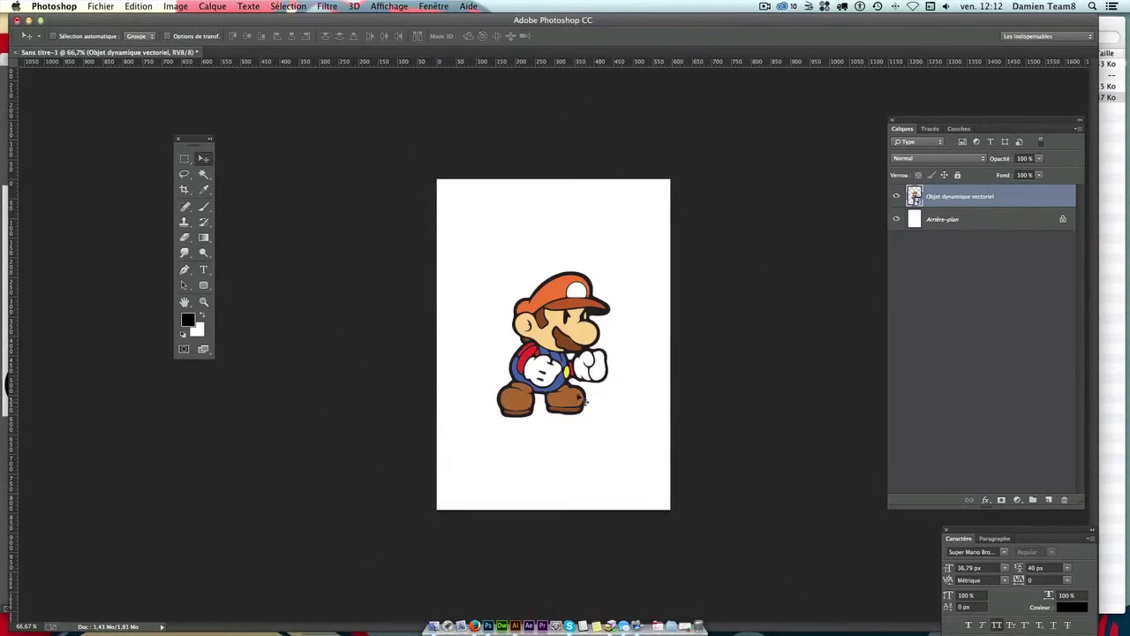
Step: Scale Mario to about 145%, nudge him up-left, and select bg.jpg in Finder
key("super+t")
left_click_drag(615, 422, 673, 497)
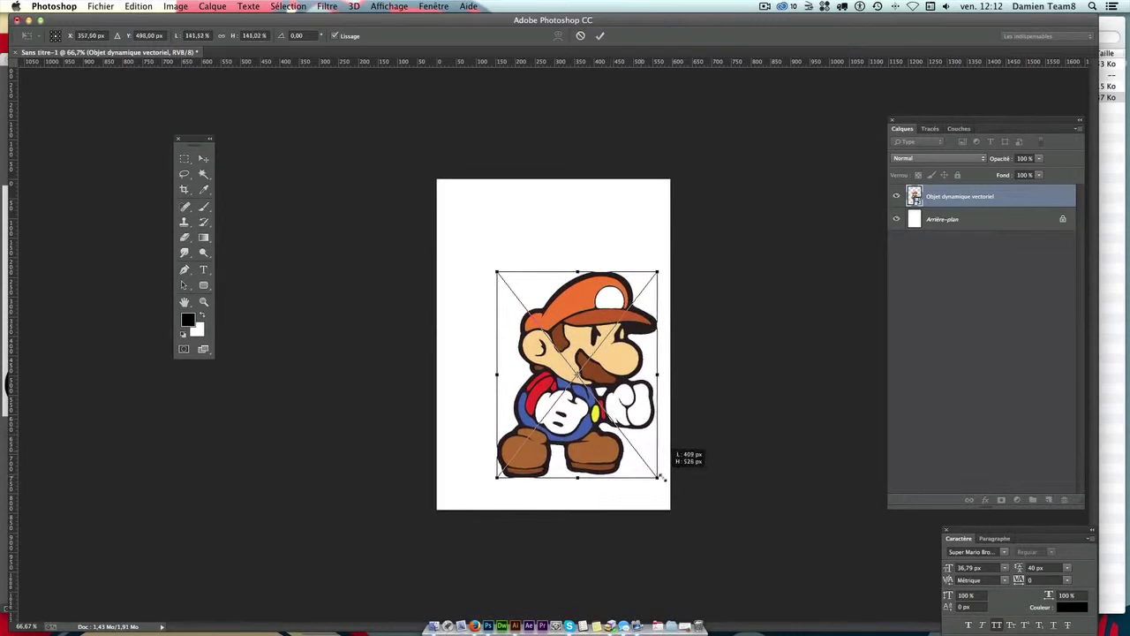
left_click_drag(615, 396, 581, 351)
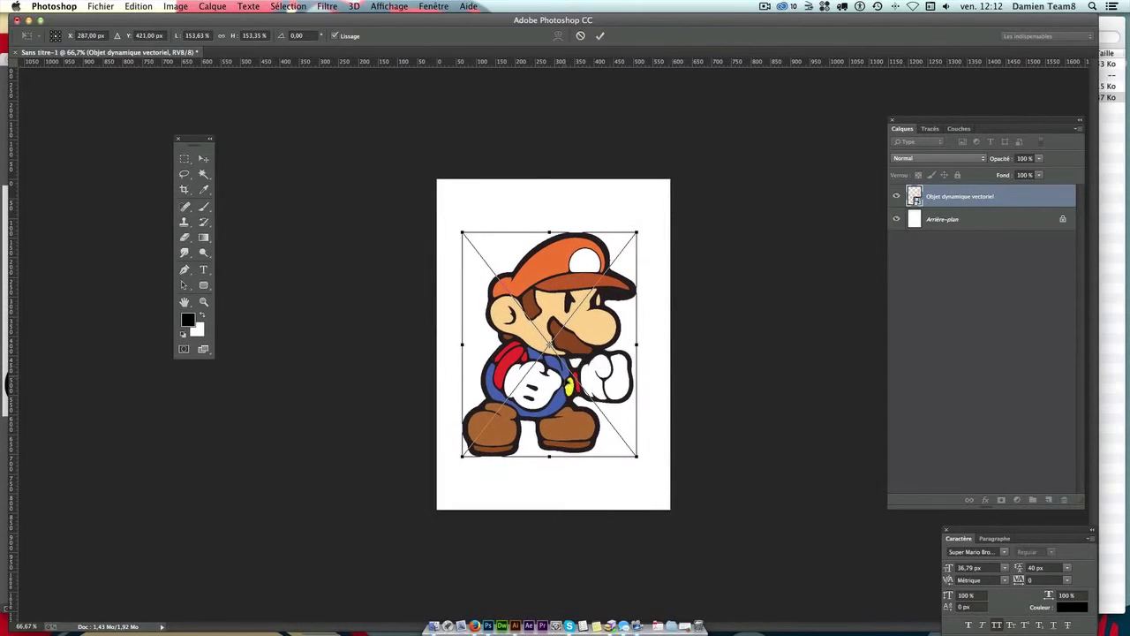
left_click_drag(460, 227, 472, 245)
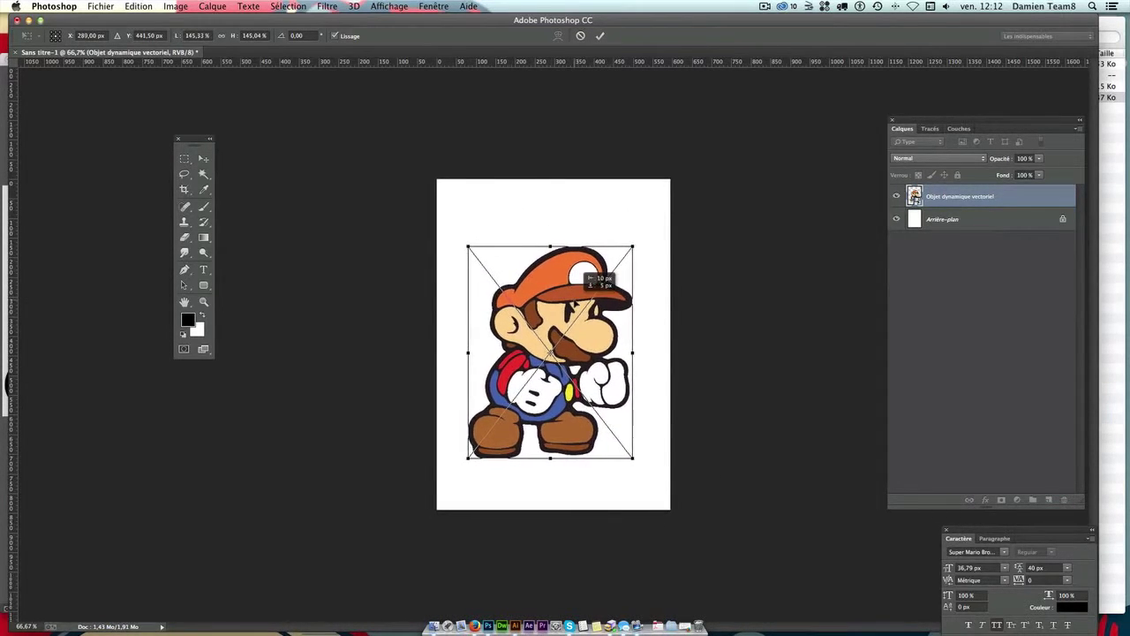
key("Return")
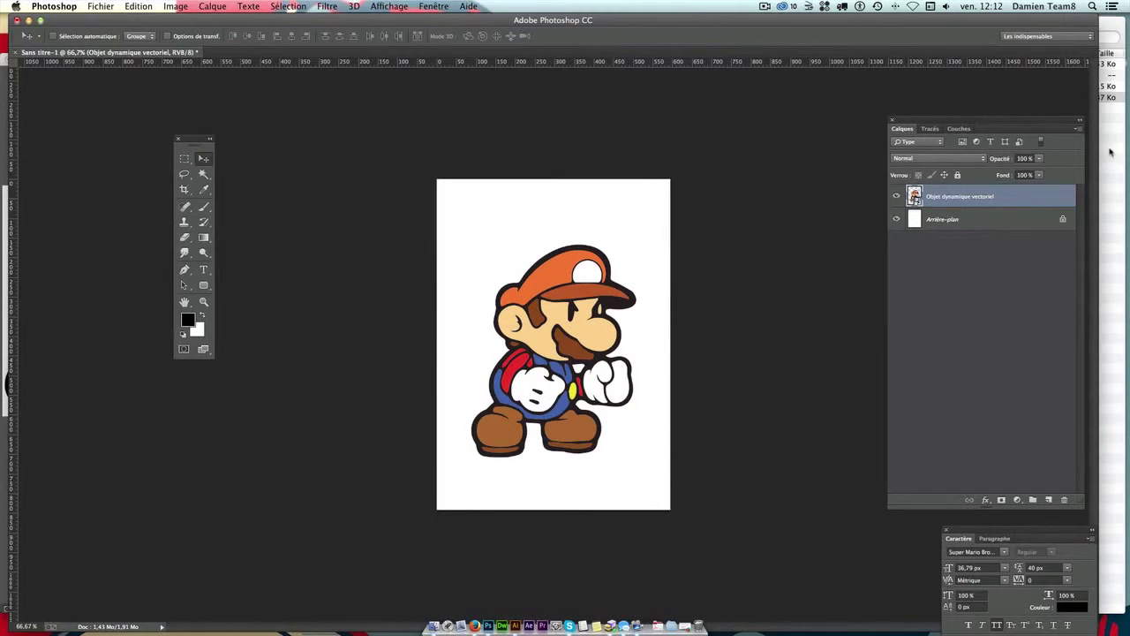
left_click(1109, 154)
left_click(812, 64)
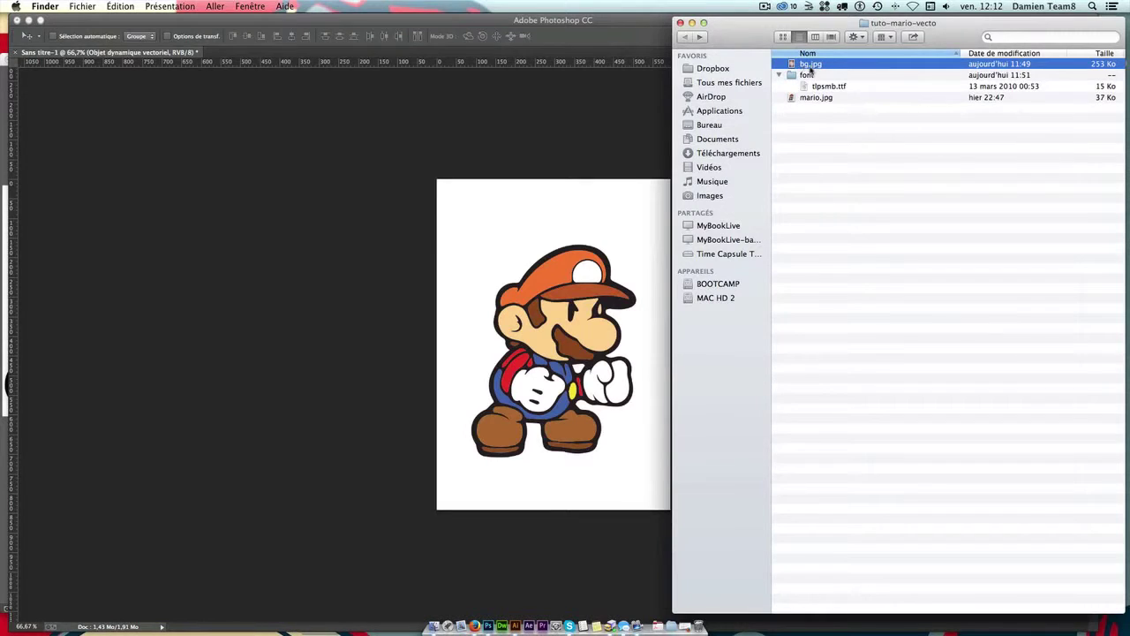
Step: Place bg.jpg, stretch it to fill the page, and move its layer beneath Mario
left_click_drag(812, 64, 532, 335)
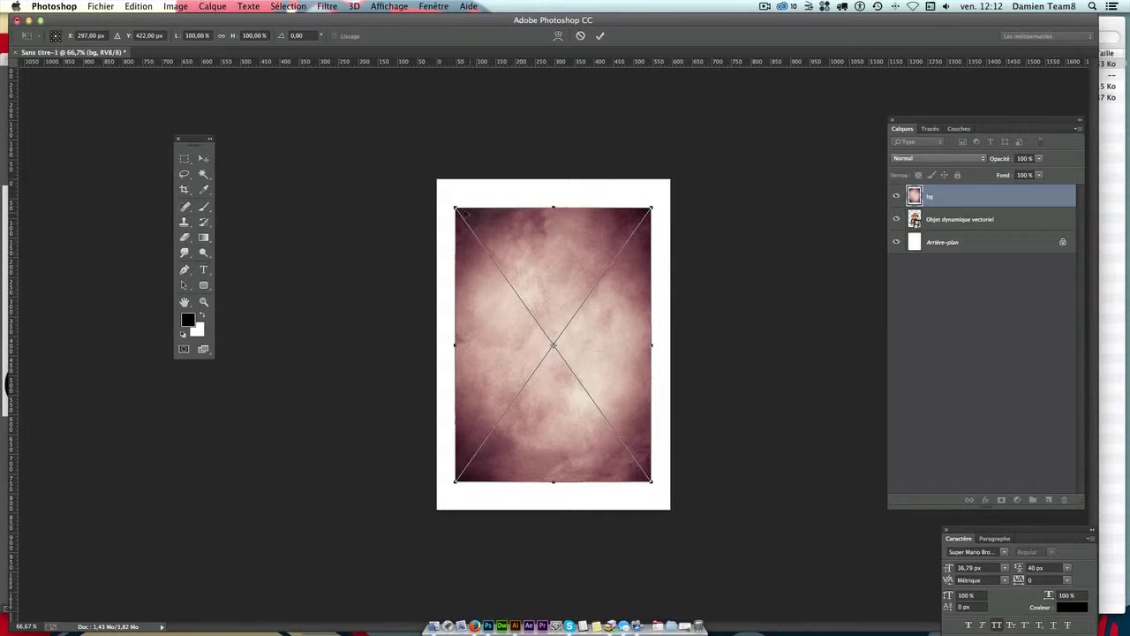
left_click_drag(455, 208, 435, 179)
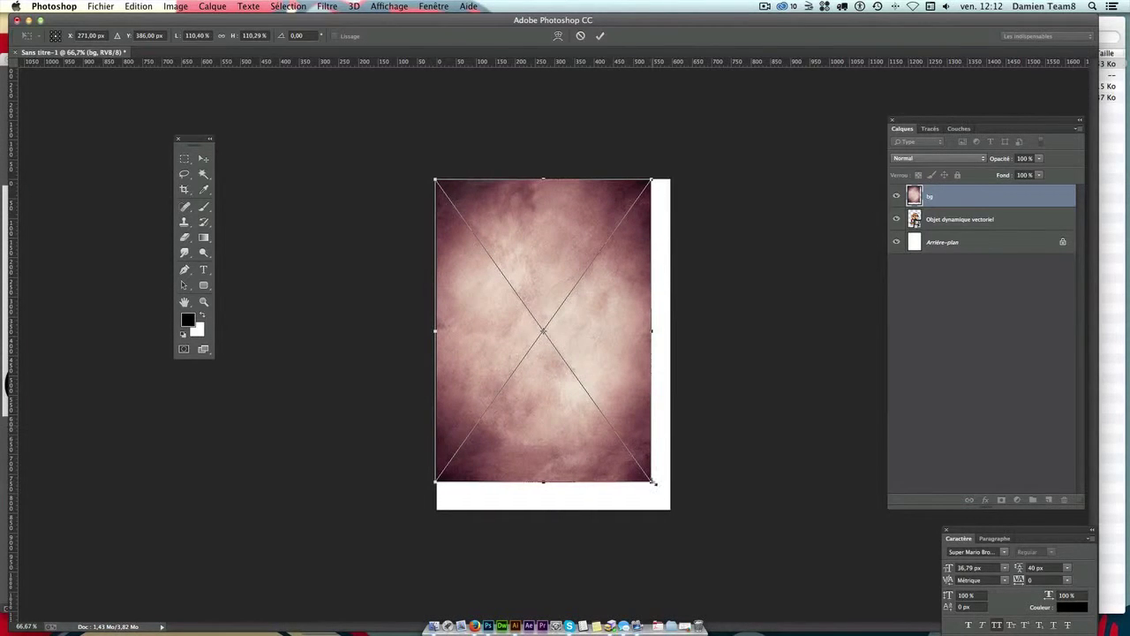
left_click_drag(655, 483, 671, 510)
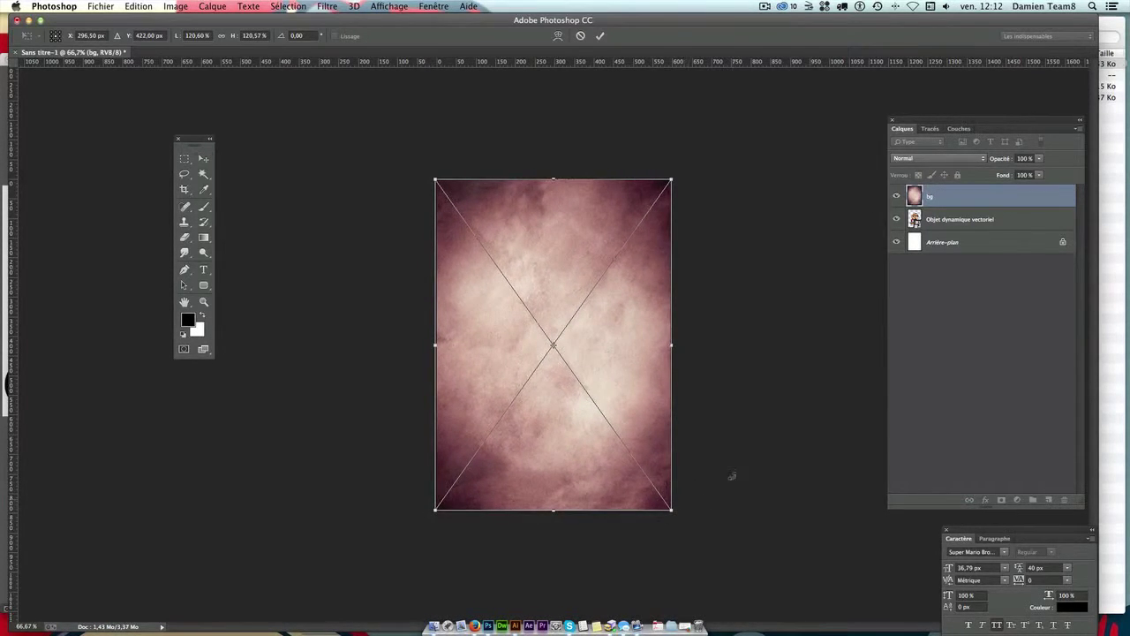
key("Return")
left_click_drag(976, 194, 965, 227)
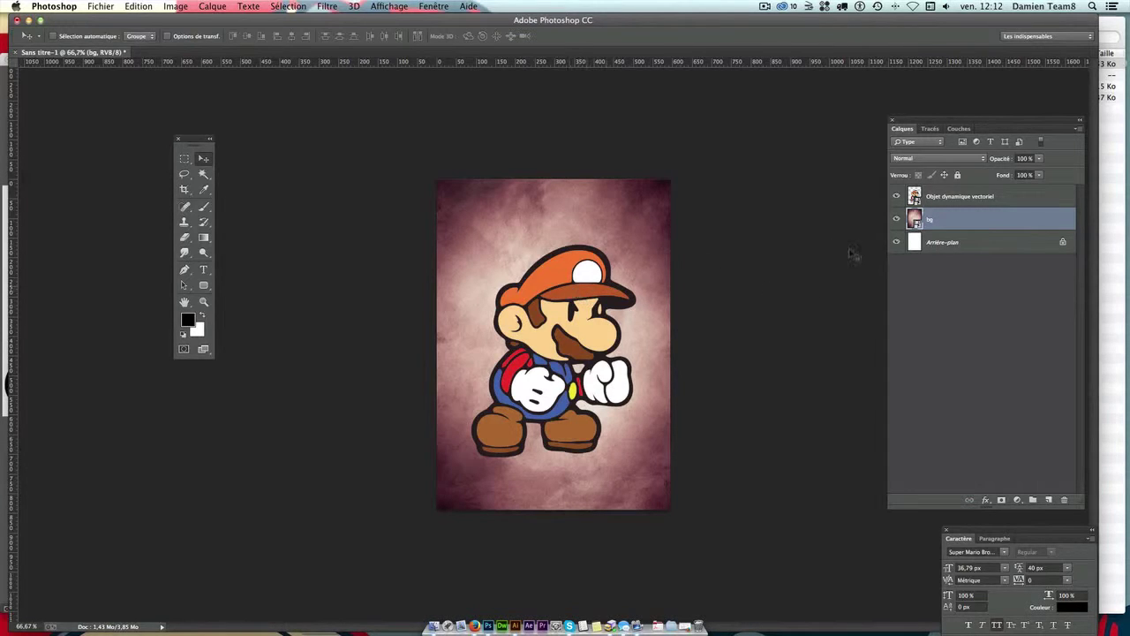
left_click(989, 198)
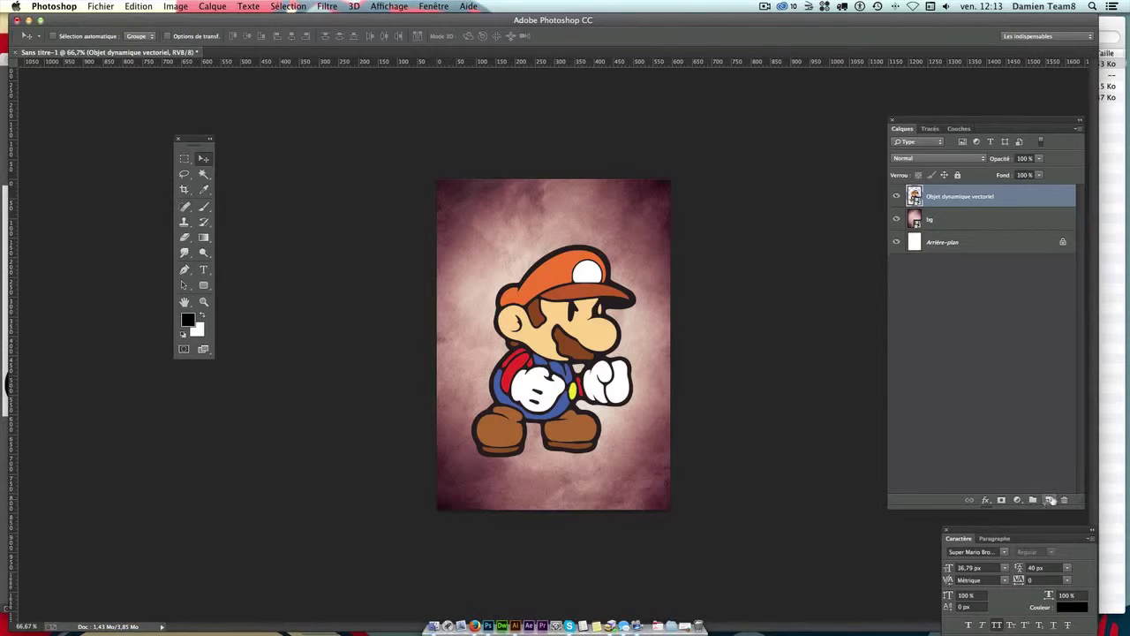
Step: Add a new empty layer beneath the Mario layer
left_click(1050, 499)
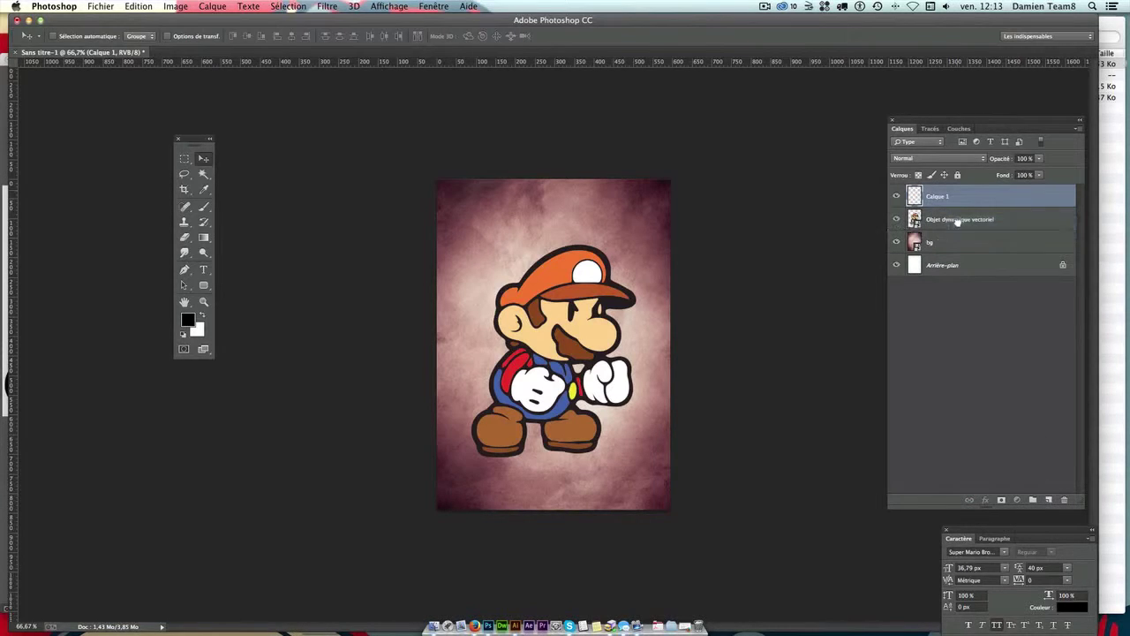
left_click_drag(957, 222, 957, 230)
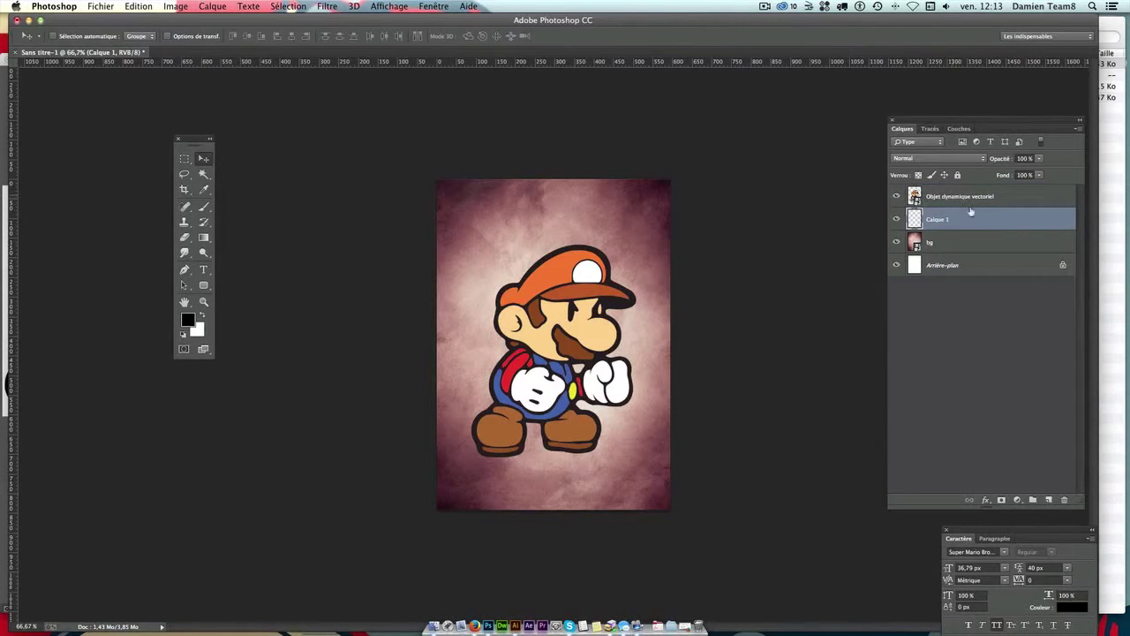
left_click(204, 206)
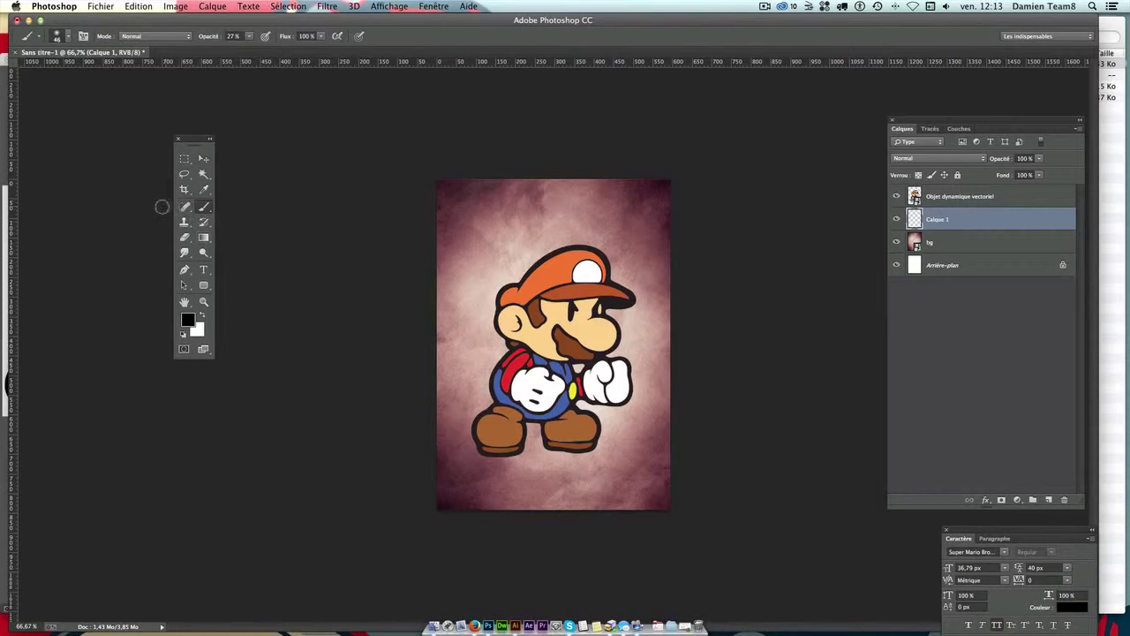
right_click(203, 210)
left_click(203, 211)
Step: Set the brush to 60 px size and 20% opacity
left_click(68, 36)
left_click(338, 285)
left_click(68, 36)
double_click(133, 58)
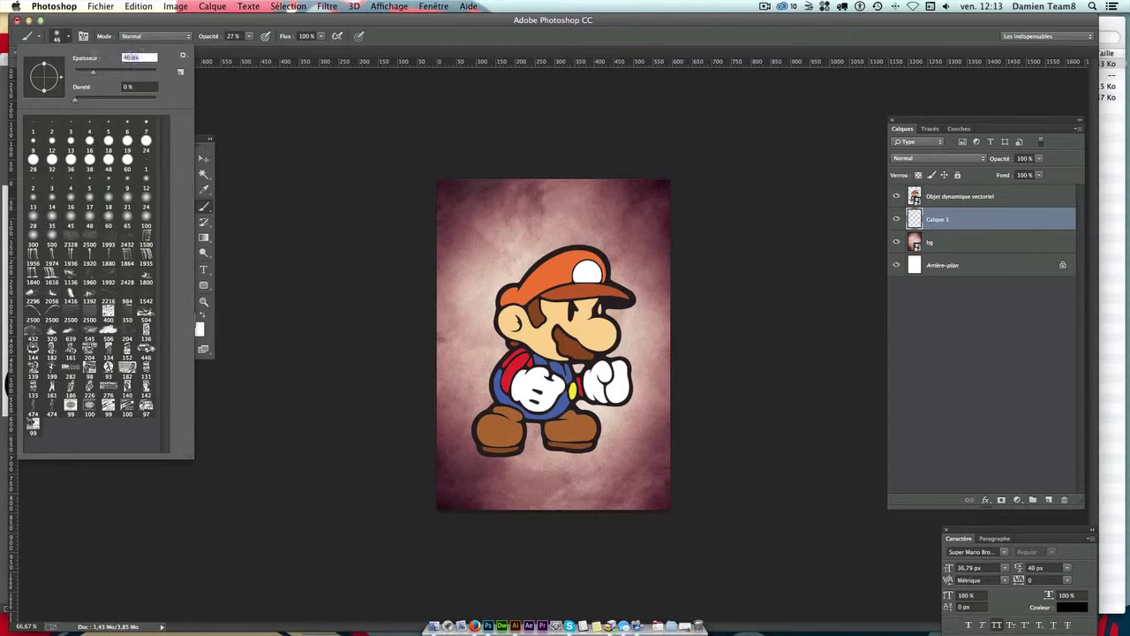
type("60")
key("Return")
key("2")
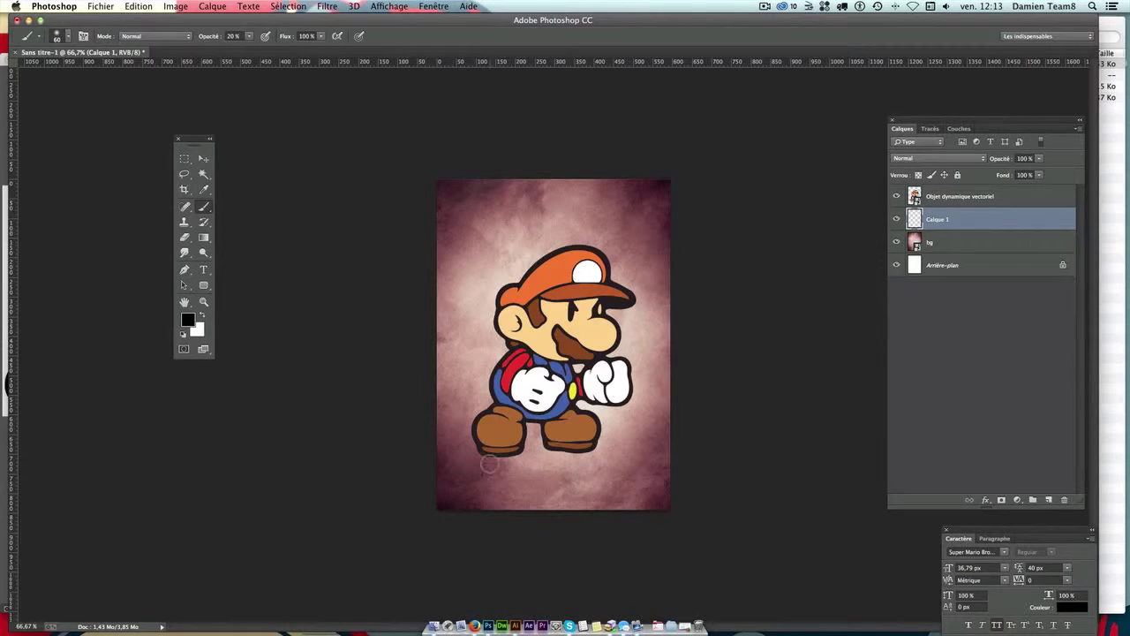
Step: Enlarge the brush to 100 px and paint a soft shadow under Mario's feet
left_click(64, 38)
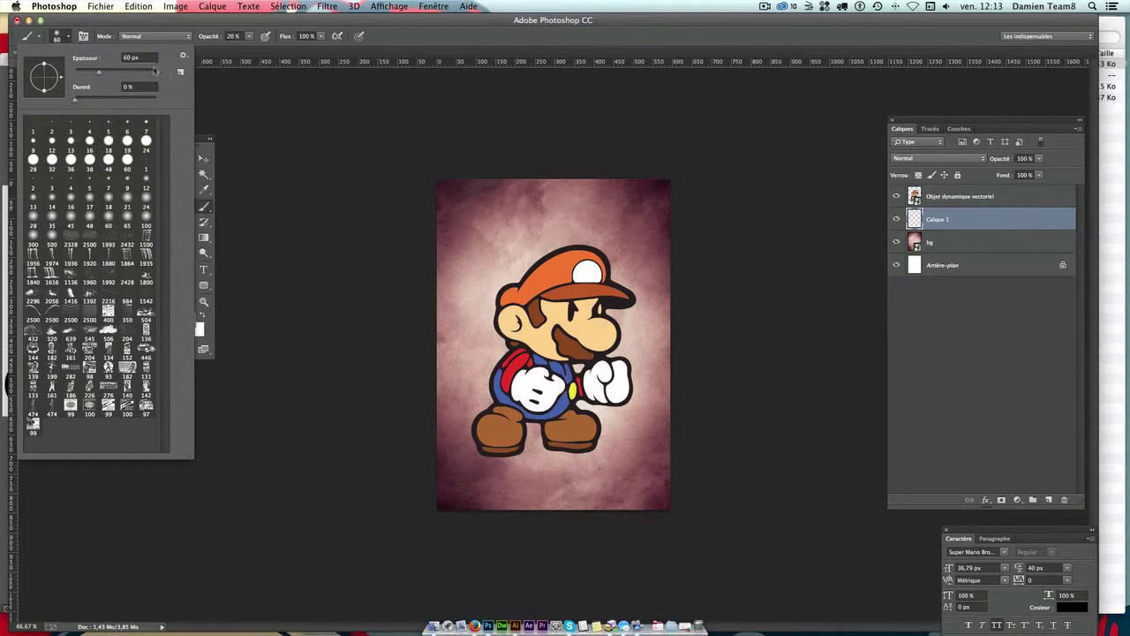
type("100")
key("Return")
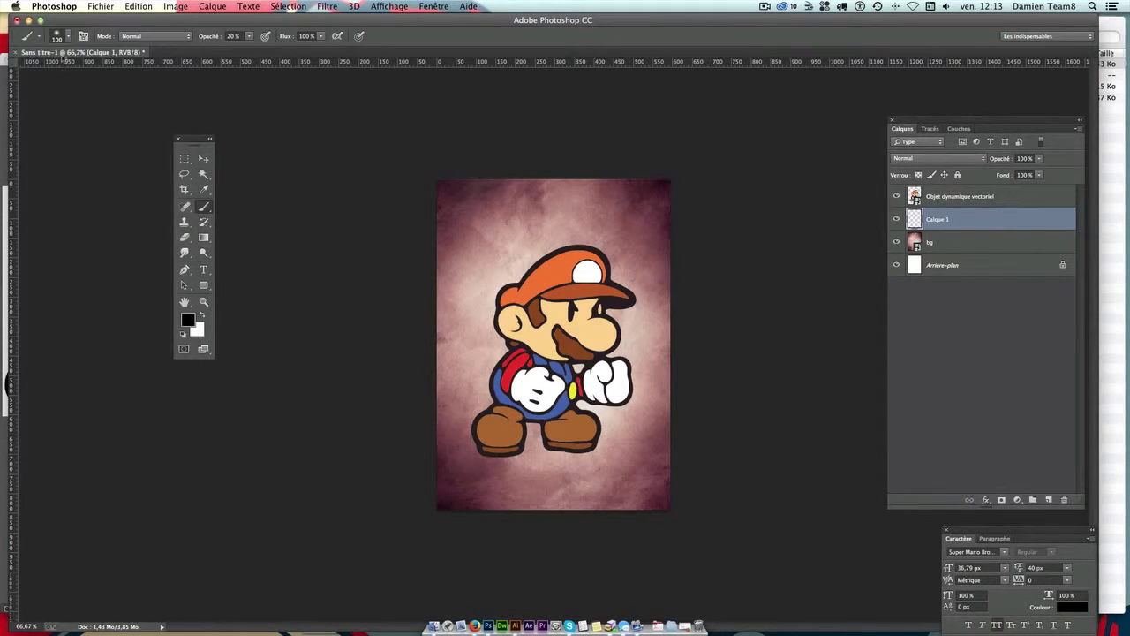
left_click(69, 38)
key("Return")
mouse_move(481, 451)
left_mouse_down()
mouse_move(590, 440)
mouse_move(473, 442)
mouse_move(613, 439)
mouse_move(531, 443)
mouse_move(582, 451)
left_mouse_up()
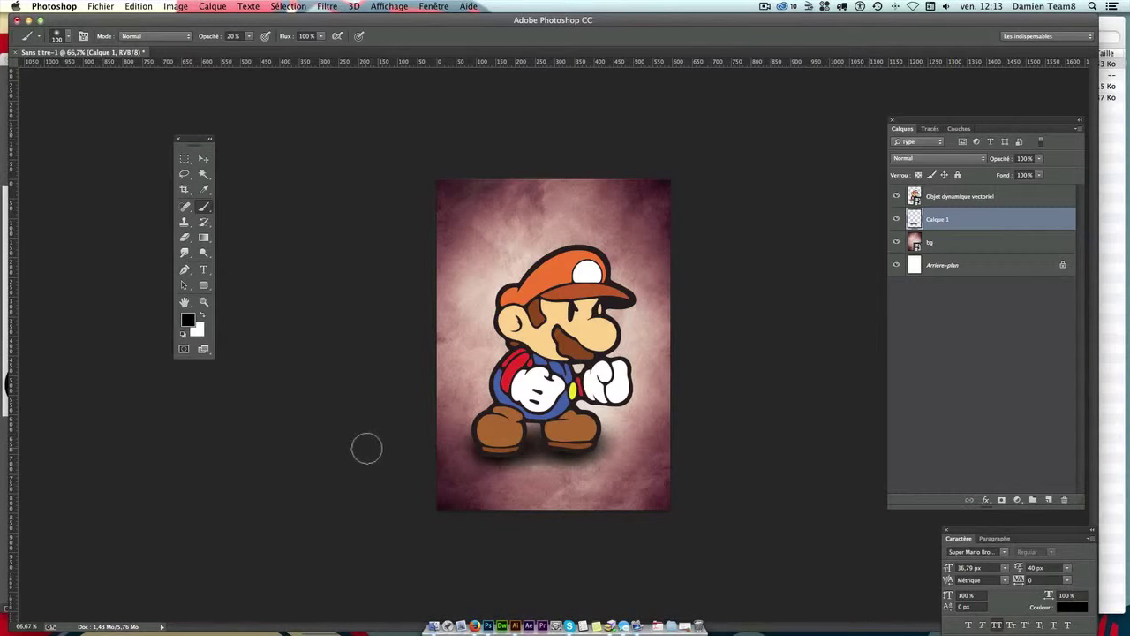
mouse_move(539, 450)
left_mouse_down()
mouse_move(472, 452)
mouse_move(584, 447)
mouse_move(572, 452)
left_mouse_up()
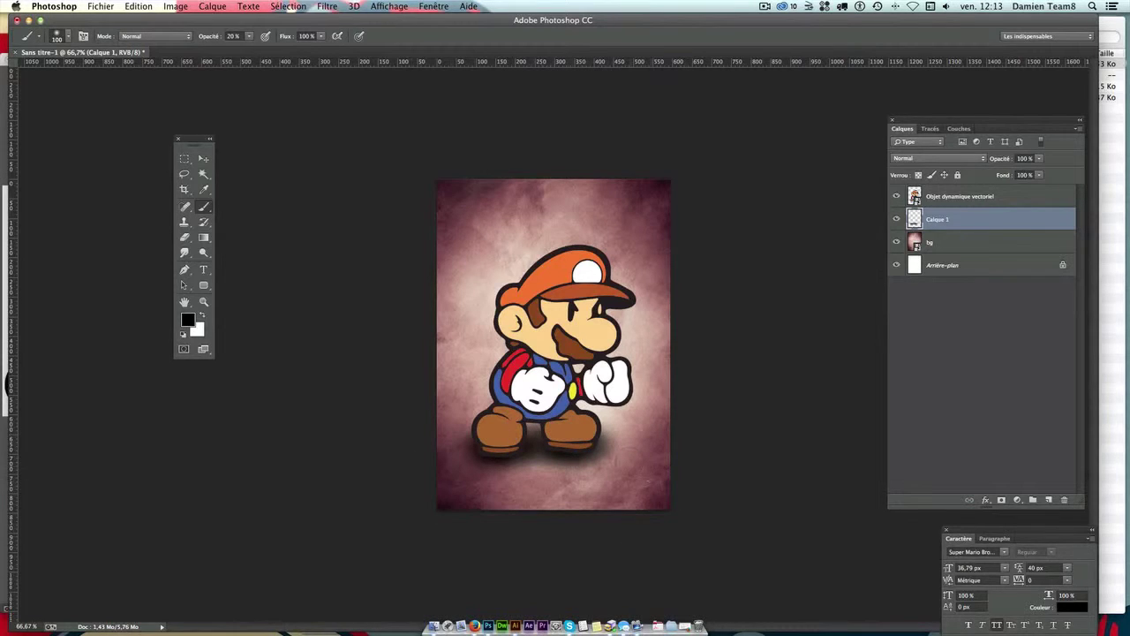
Step: Add white text 'SUPER MARIO BROSS' centred near the top of the poster
left_click(203, 158)
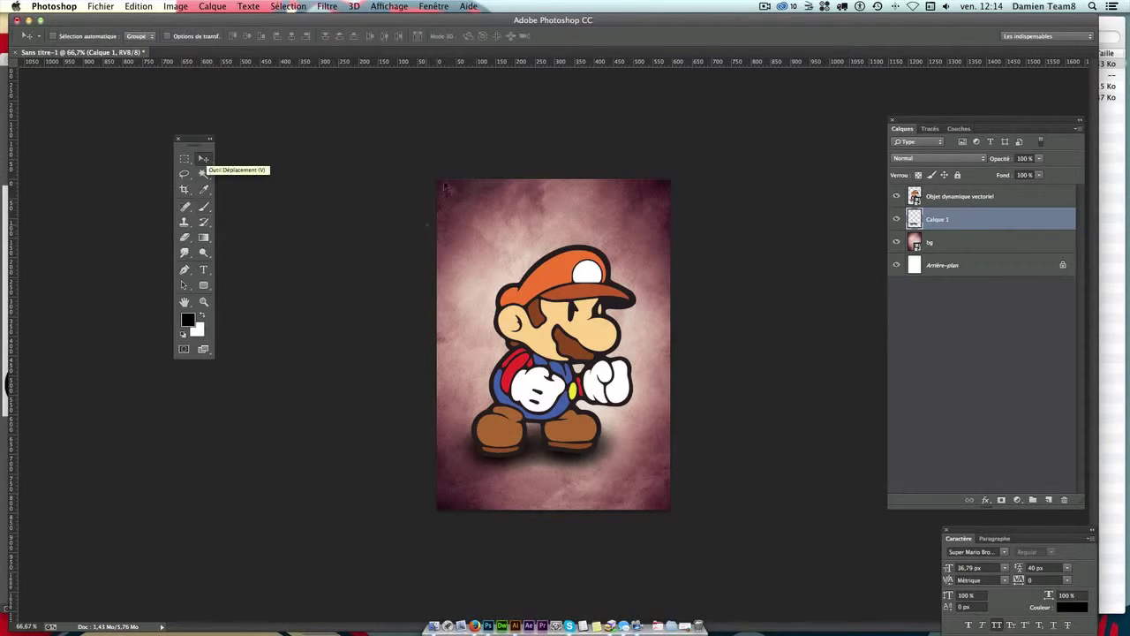
left_click(204, 270)
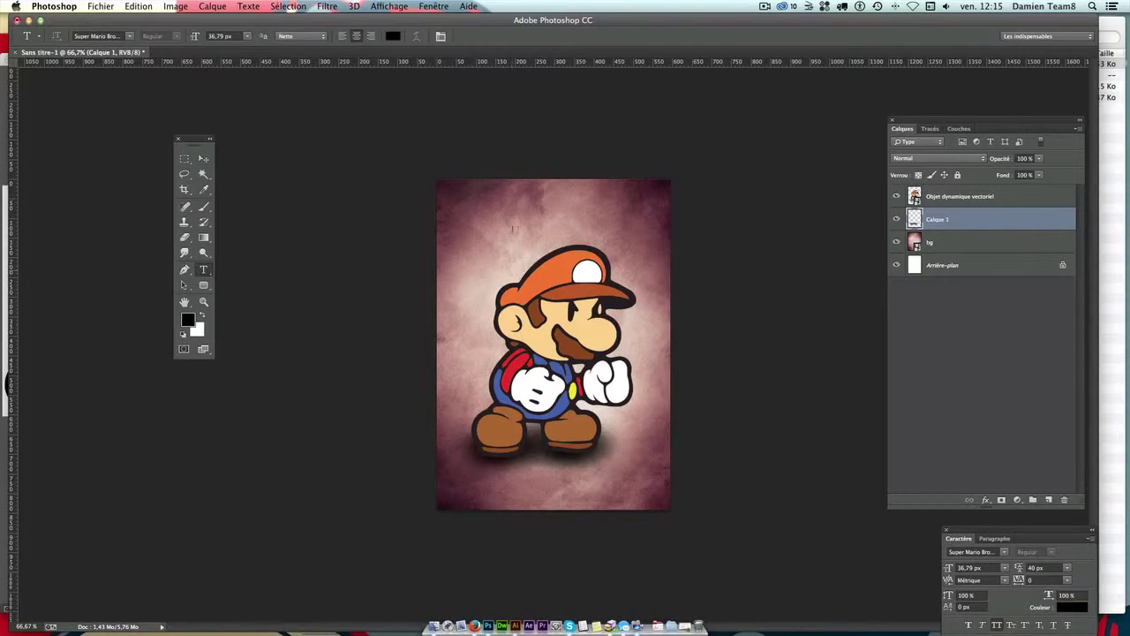
left_click(202, 315)
left_click(501, 231)
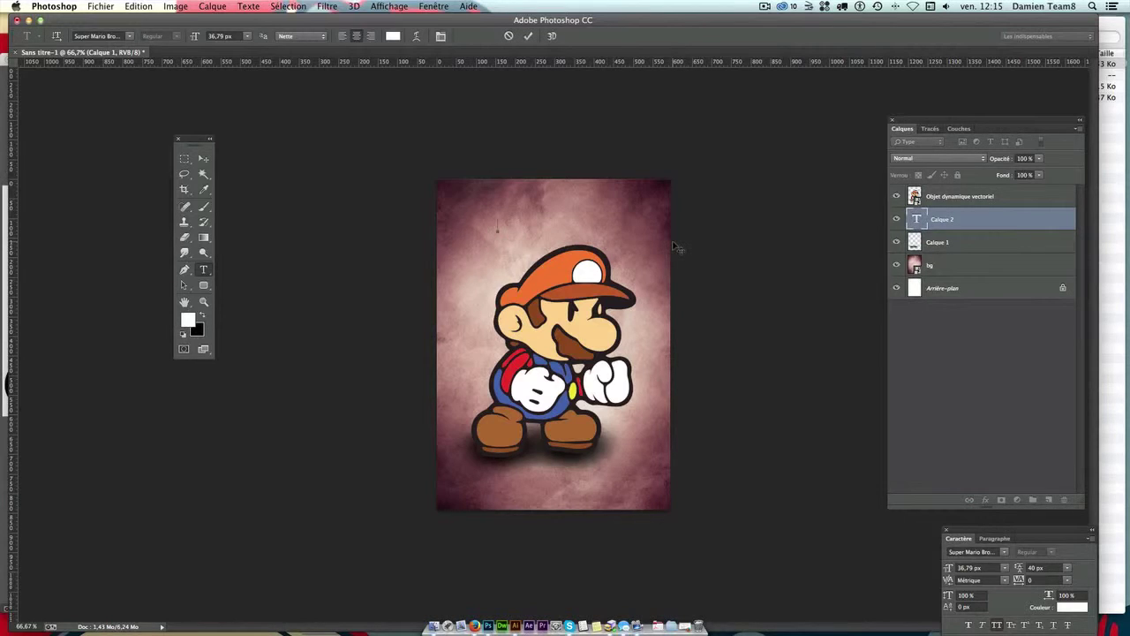
type("Su")
type("p")
key("BackSpace")
key("BackSpace")
key("BackSpace")
type("UP")
type("ER MARIO")
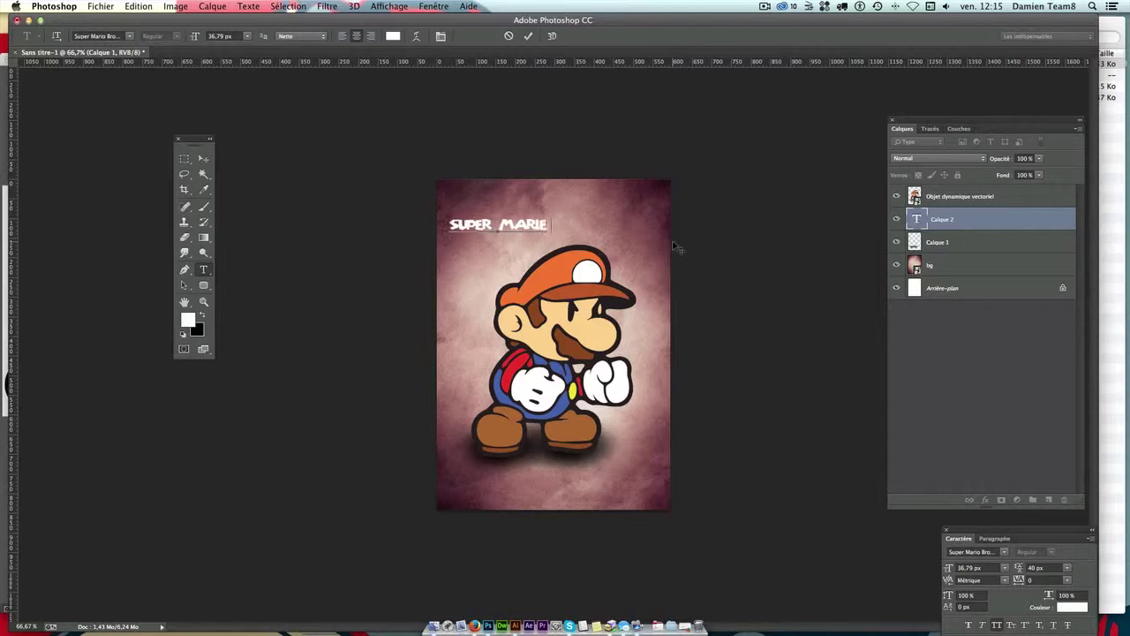
key("BackSpace")
type("O")
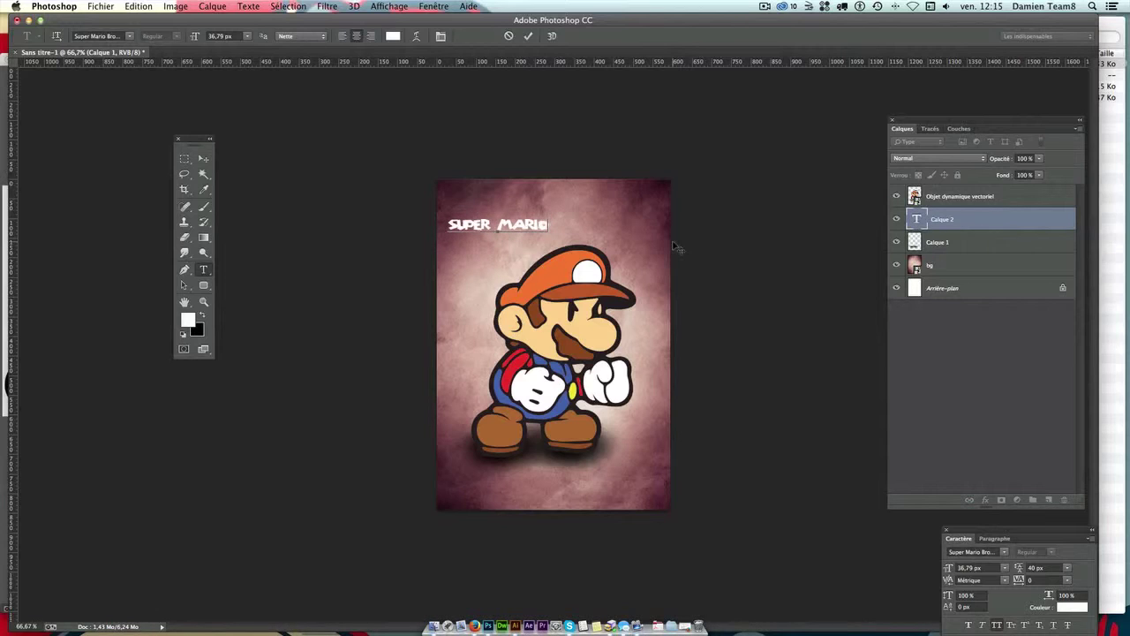
type(" BROS")
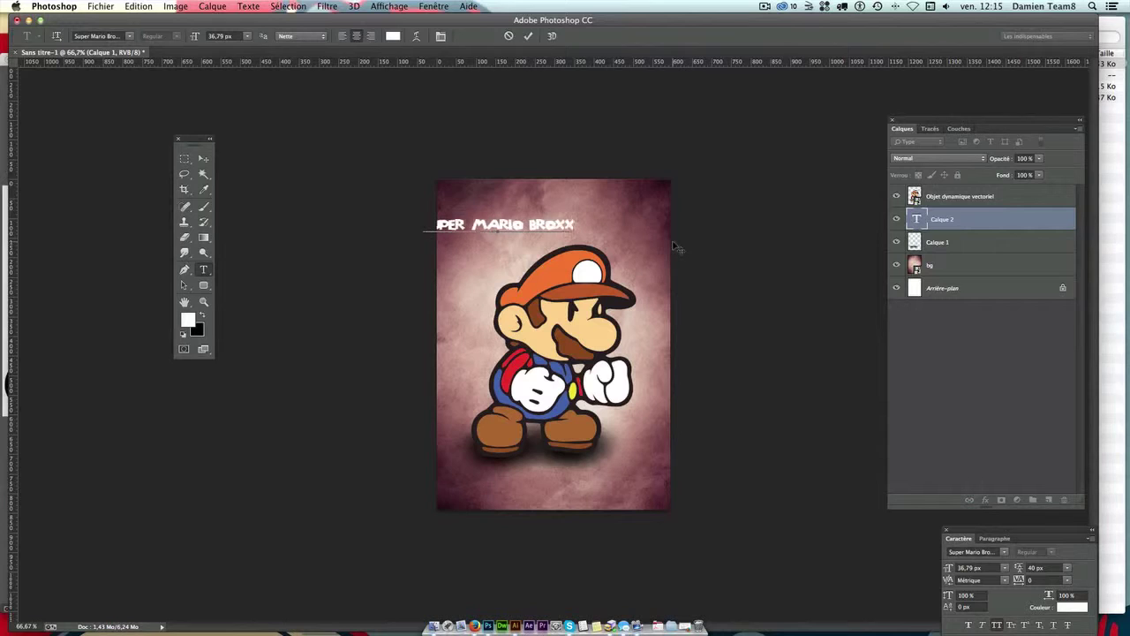
type("S")
left_click_drag(505, 295, 565, 280)
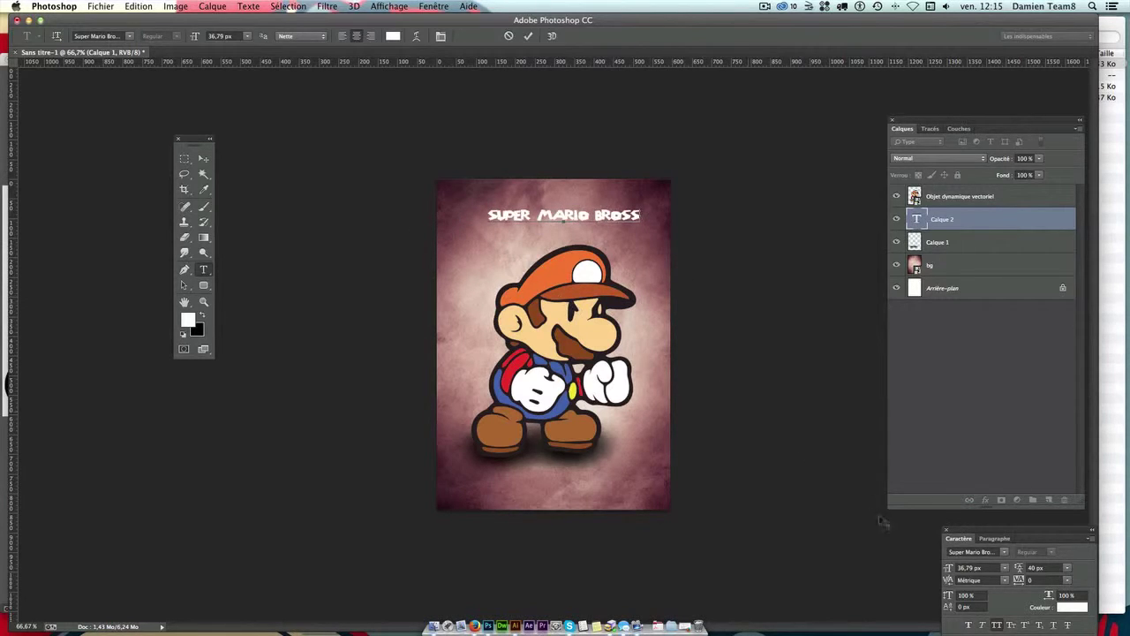
left_click(975, 551)
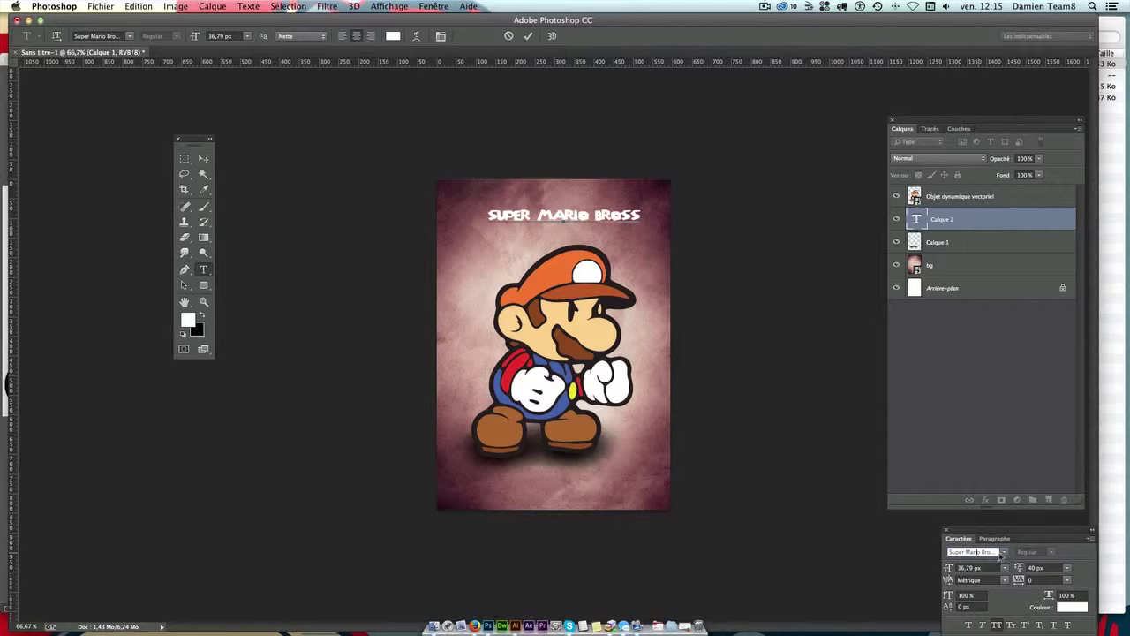
Step: Apply the Super Mario Bros font to the title and test the caps options
left_click(1003, 552)
left_click(991, 550)
double_click(514, 215)
key("ctrl+a")
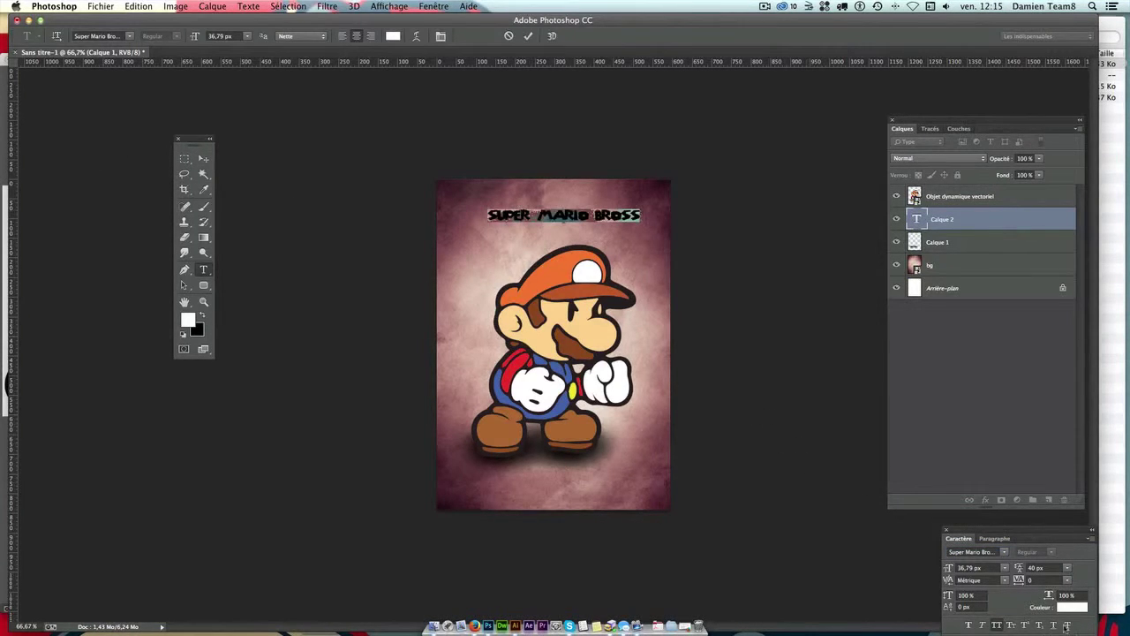
left_click_drag(991, 530, 728, 295)
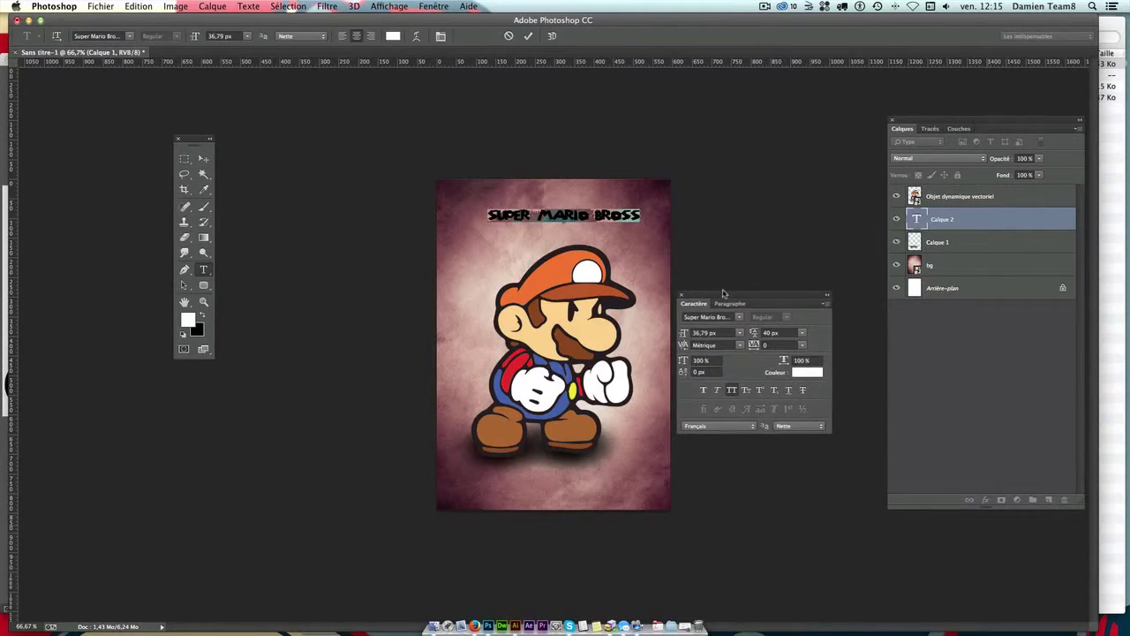
left_click(748, 389)
left_click(755, 394)
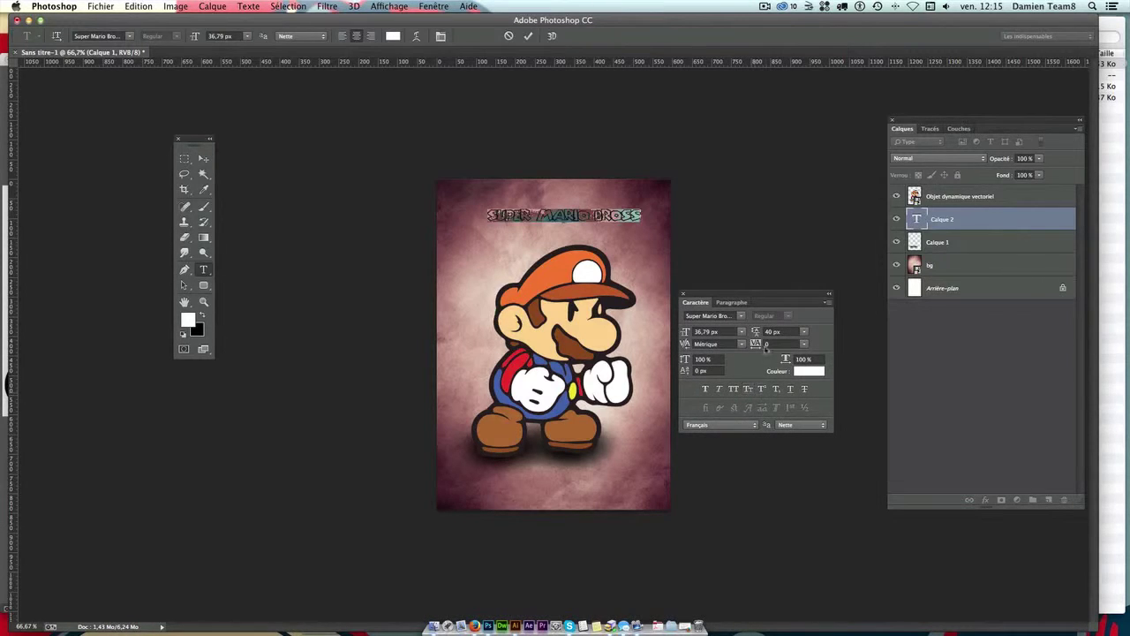
left_click_drag(753, 303, 827, 319)
left_click(562, 221)
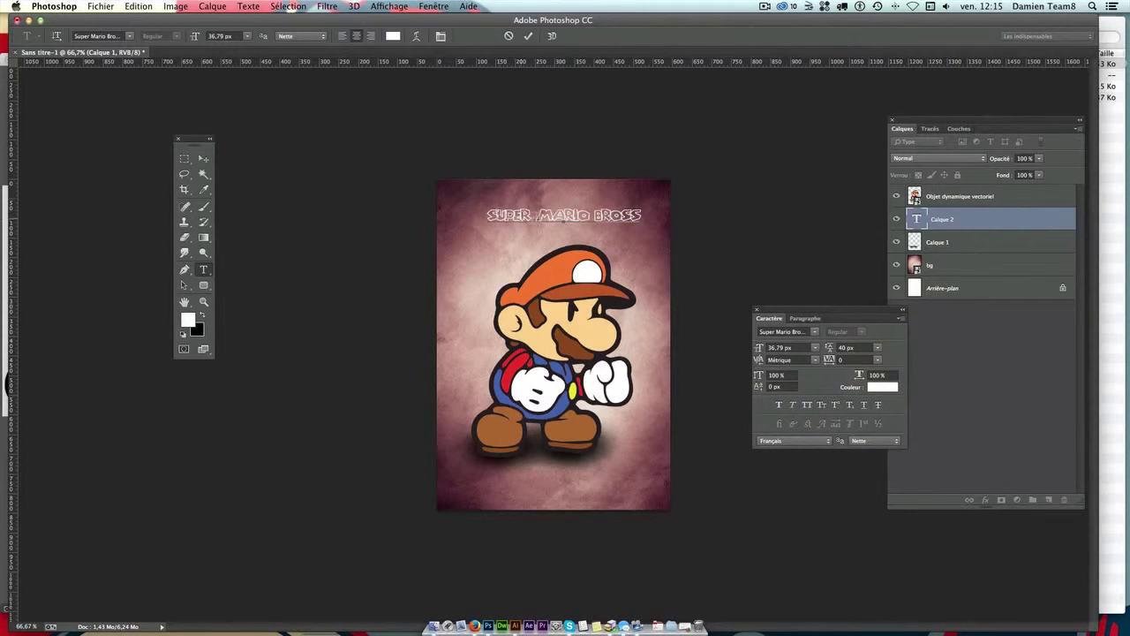
Step: Select the words MARIO BROSS and set them in all capitals
double_click(521, 215)
left_click(511, 216)
triple_click(511, 216)
left_click(512, 217)
left_click_drag(487, 215, 515, 216)
left_click(546, 214)
key("shift+Right")
key("shift+Right")
key("shift+Right")
key("shift+Right")
key("shift+Right")
key("shift+Right")
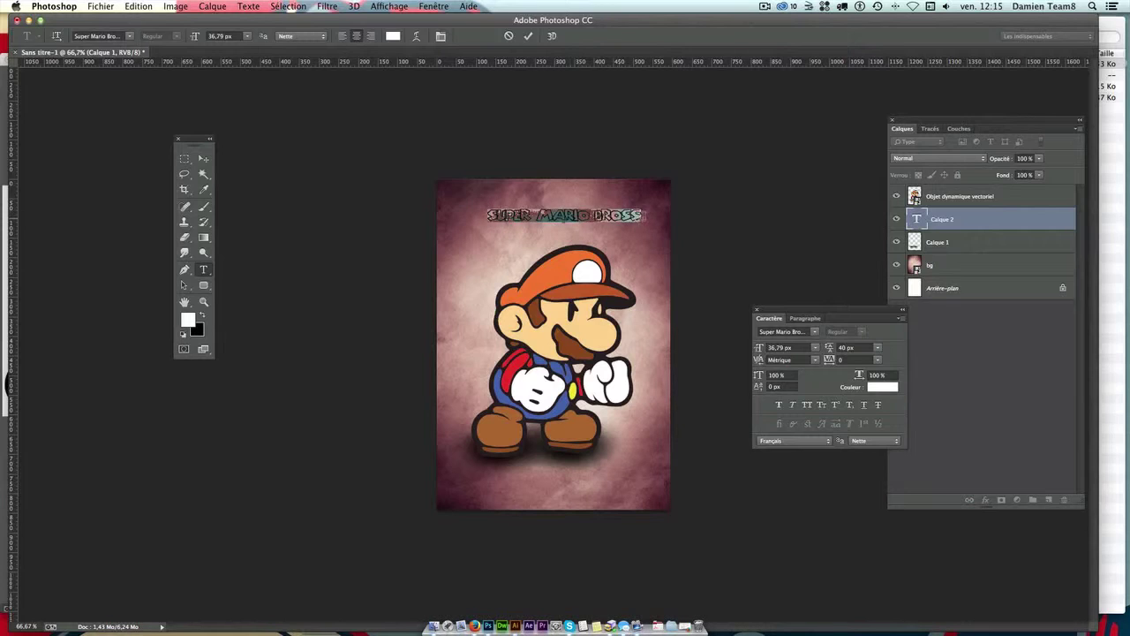
left_click(563, 221)
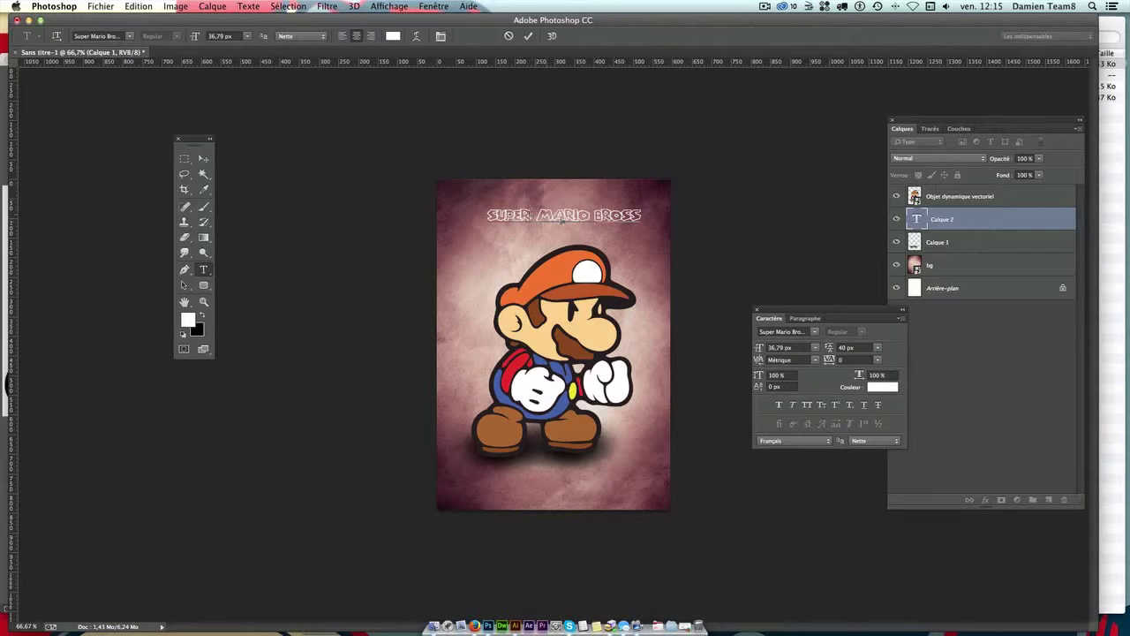
left_click_drag(538, 217, 641, 216)
left_click(807, 404)
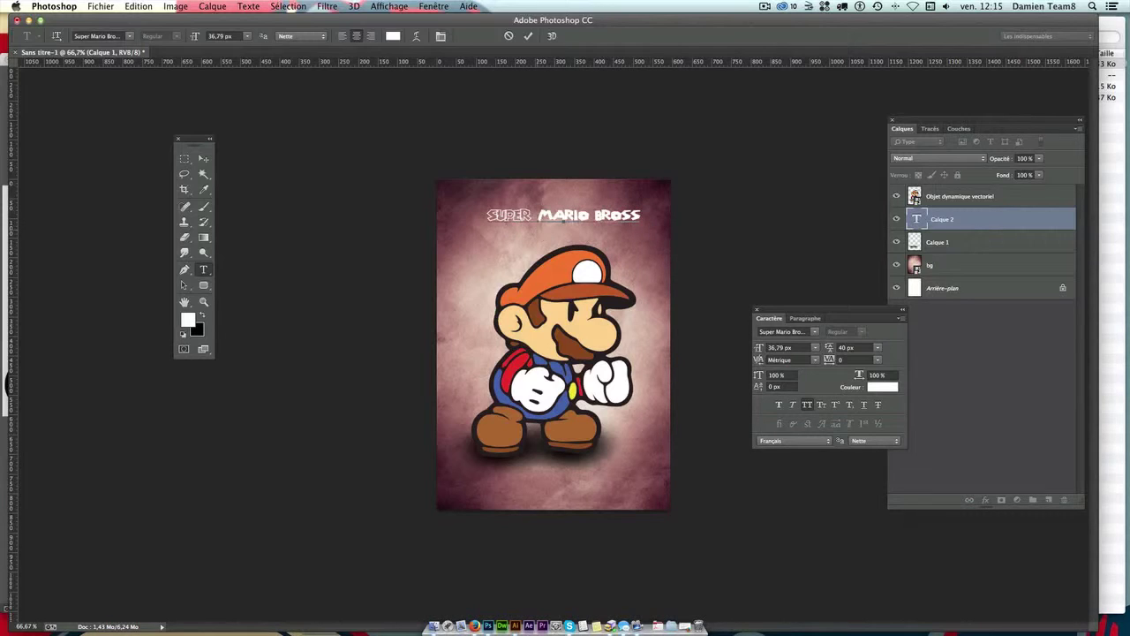
Step: Move MARIO BROSS onto its own line and scale the title to about 180%
key("Return")
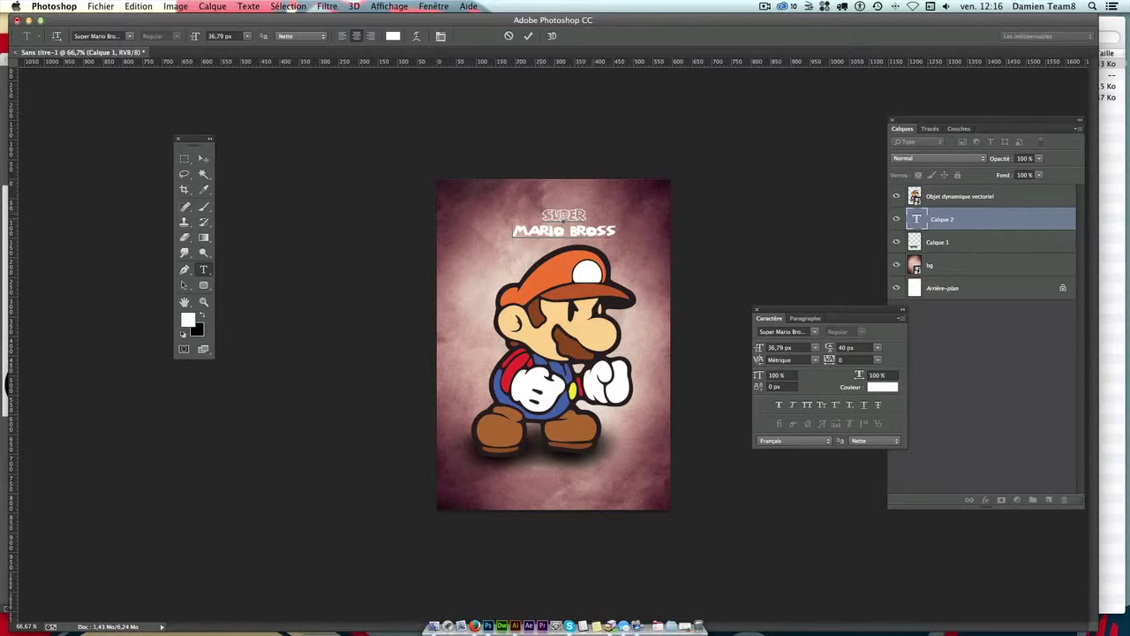
left_click(204, 159)
key("super+t")
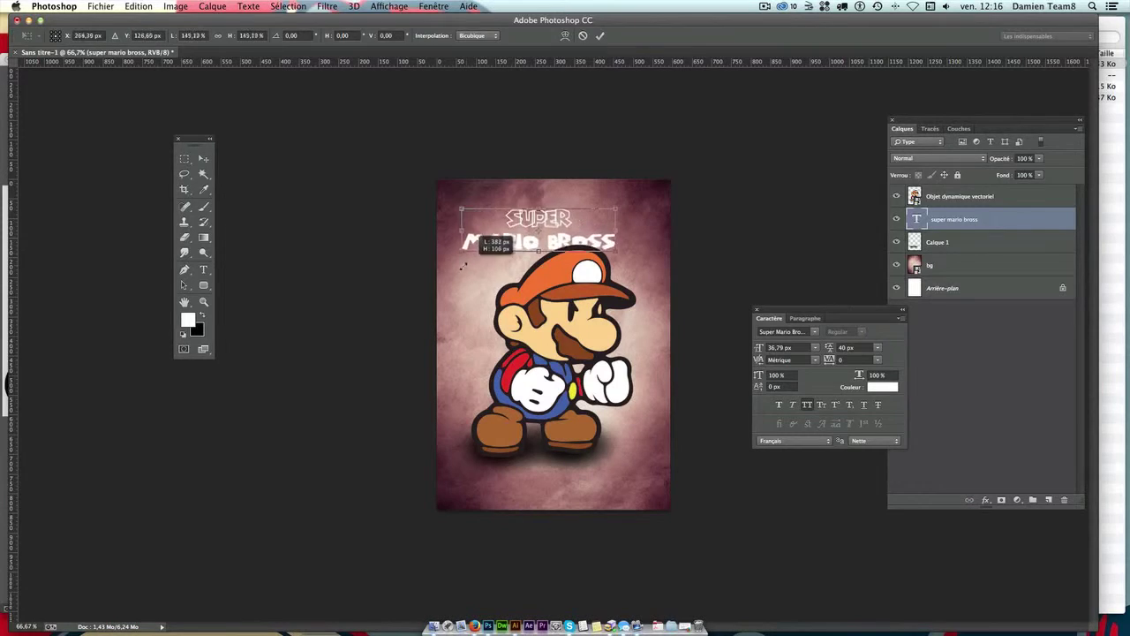
mouse_move(512, 237)
left_mouse_down()
mouse_move(430, 259)
mouse_move(524, 236)
left_mouse_up()
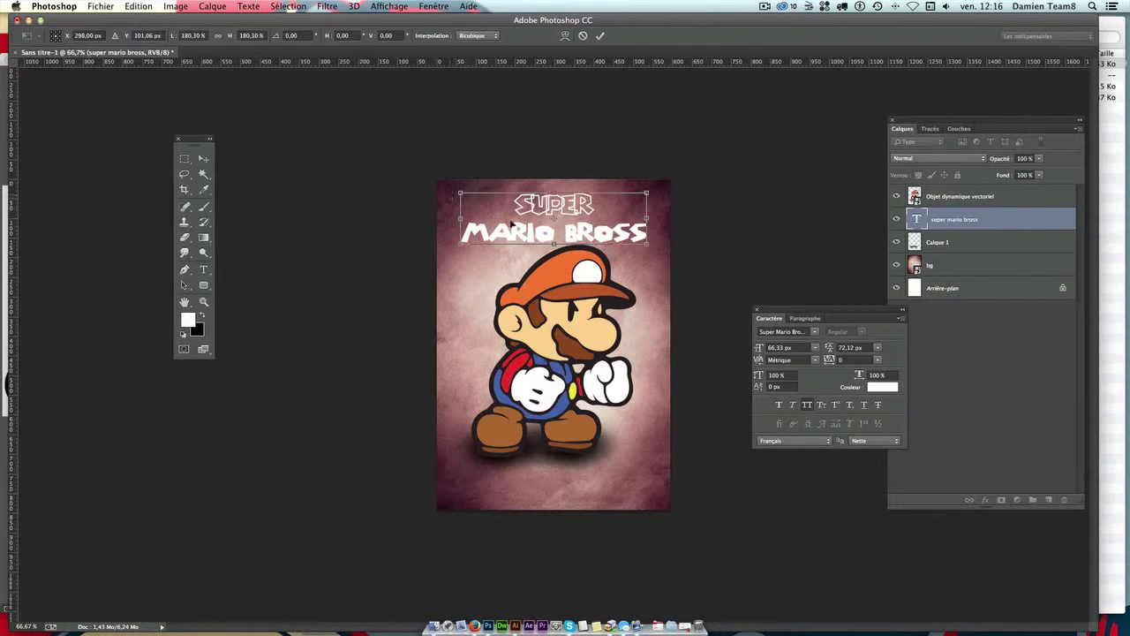
key("Return")
Step: Add a drop shadow to the title: 30% opacity, 5 px distance, 0 px size
double_click(1020, 221)
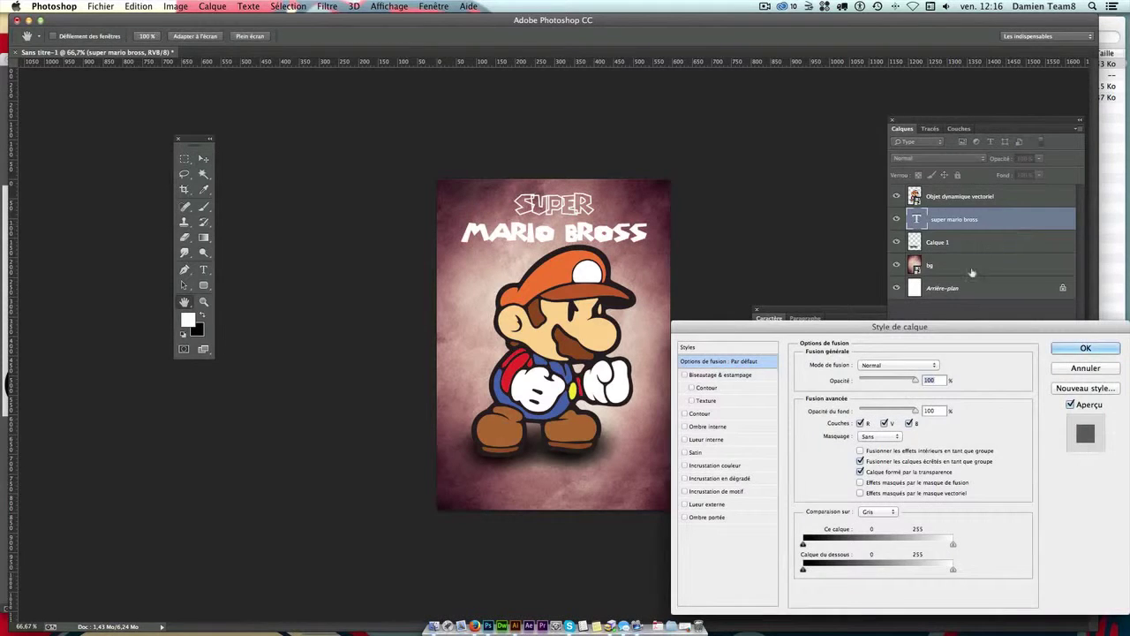
left_click(717, 517)
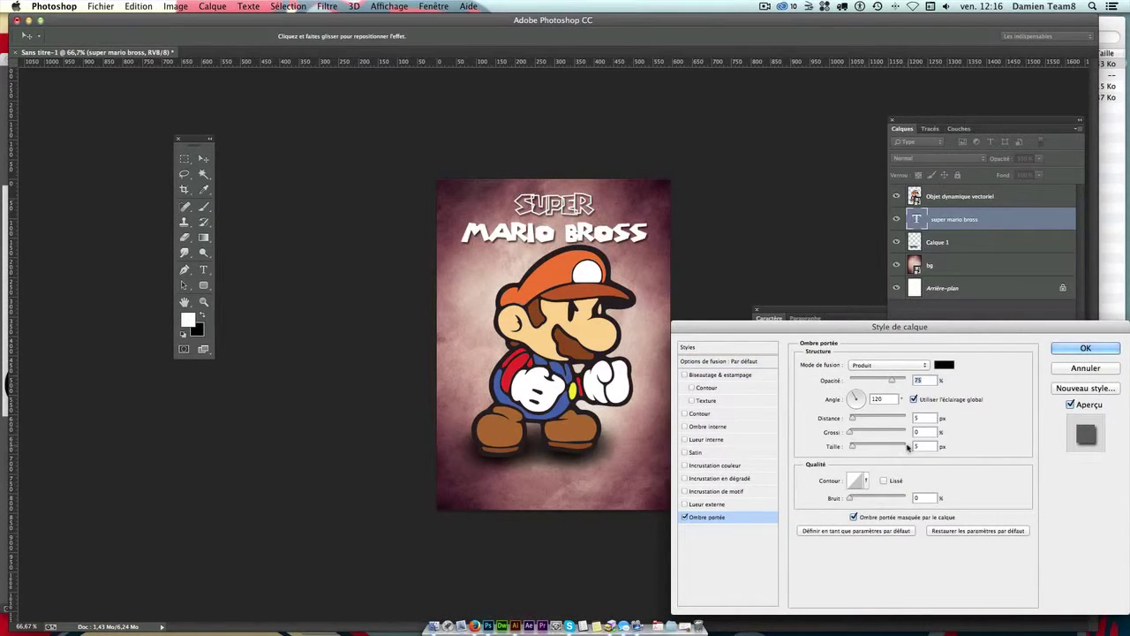
left_click_drag(850, 448, 847, 448)
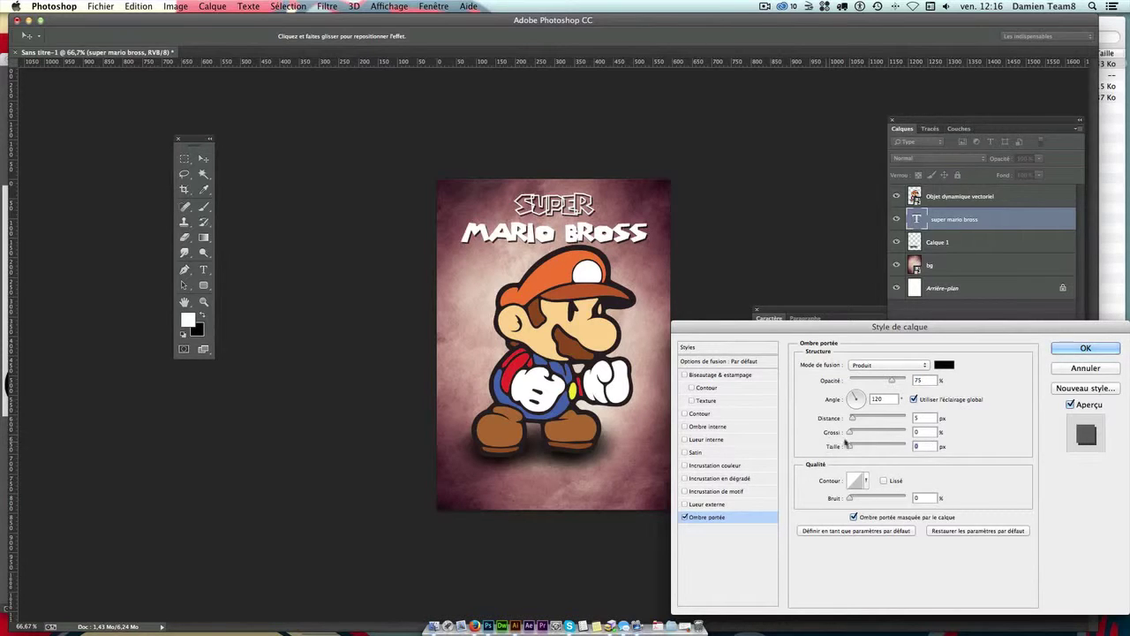
left_click_drag(855, 418, 837, 422)
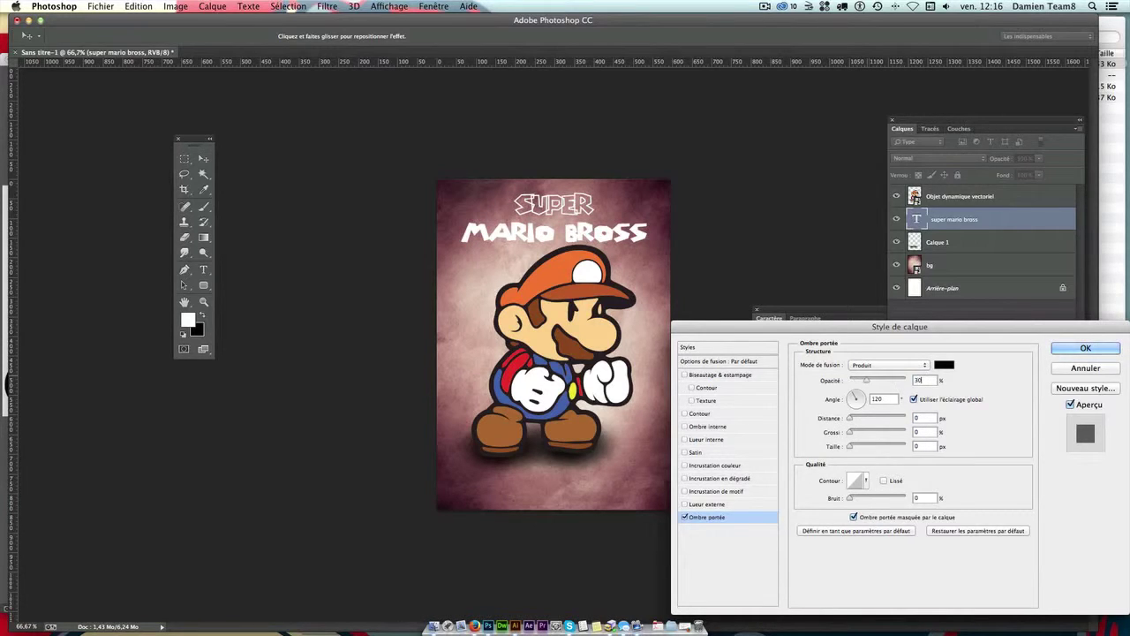
left_click_drag(848, 419, 855, 421)
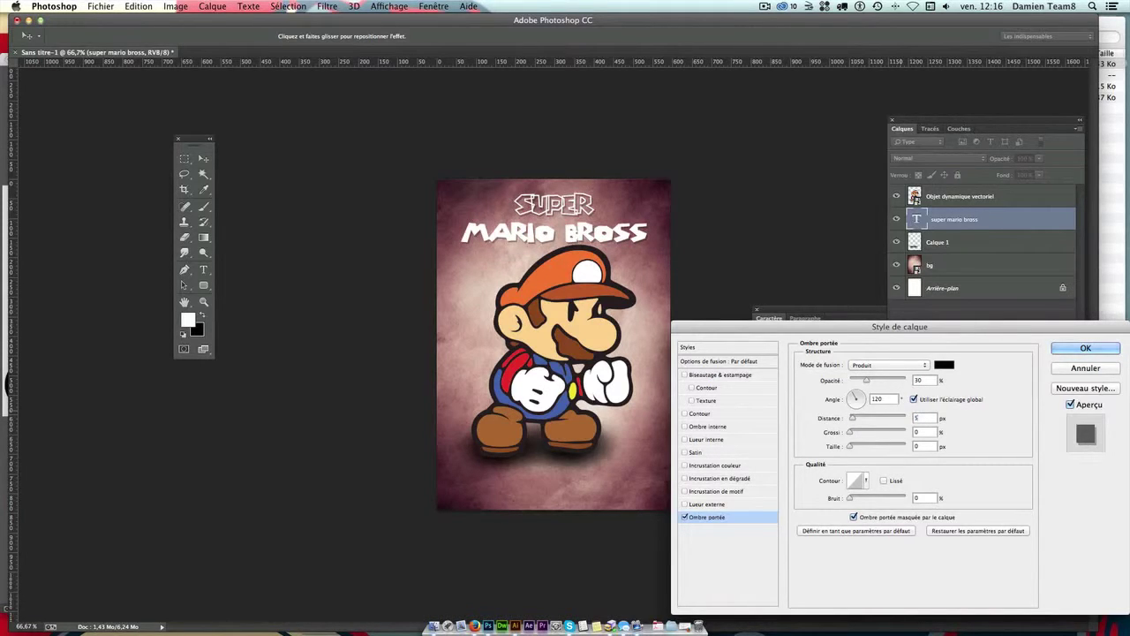
key("Return")
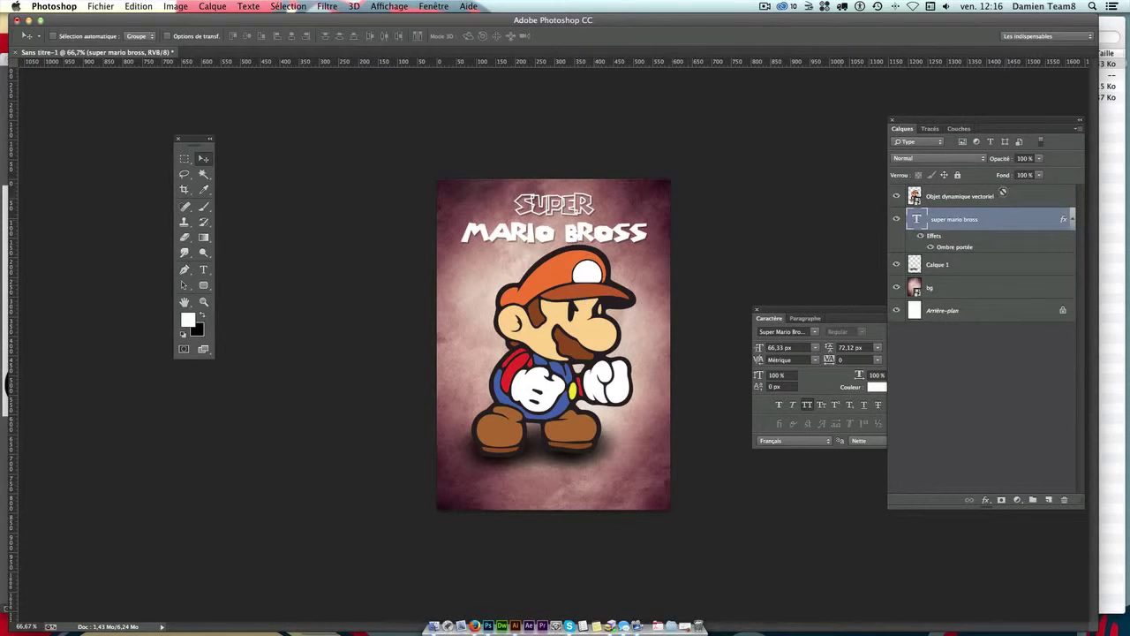
Step: Move Mario and his Calque 1 shadow down slightly, add a top layer, zoom to 200%
left_click(982, 198)
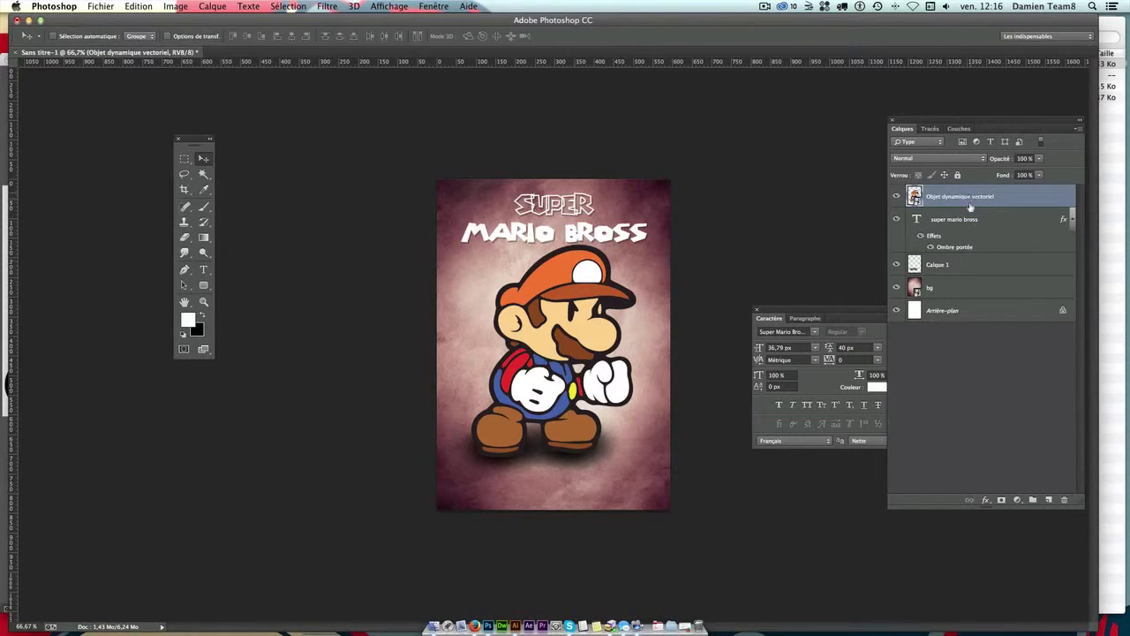
left_click(960, 269, "super")
left_click_drag(618, 375, 574, 369)
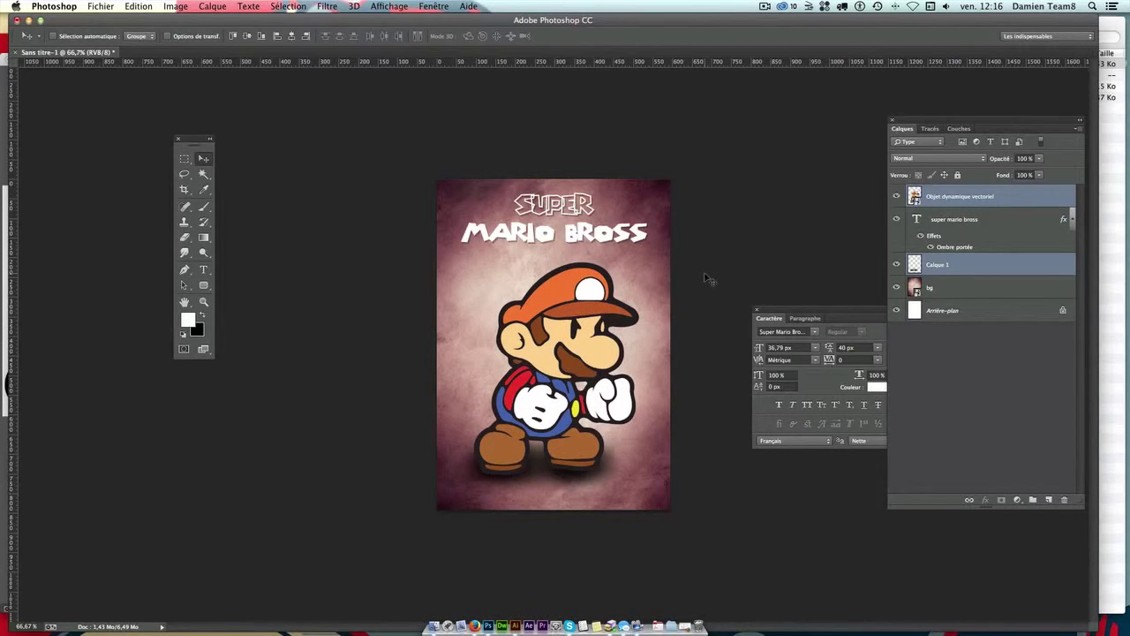
left_click(541, 244, "super")
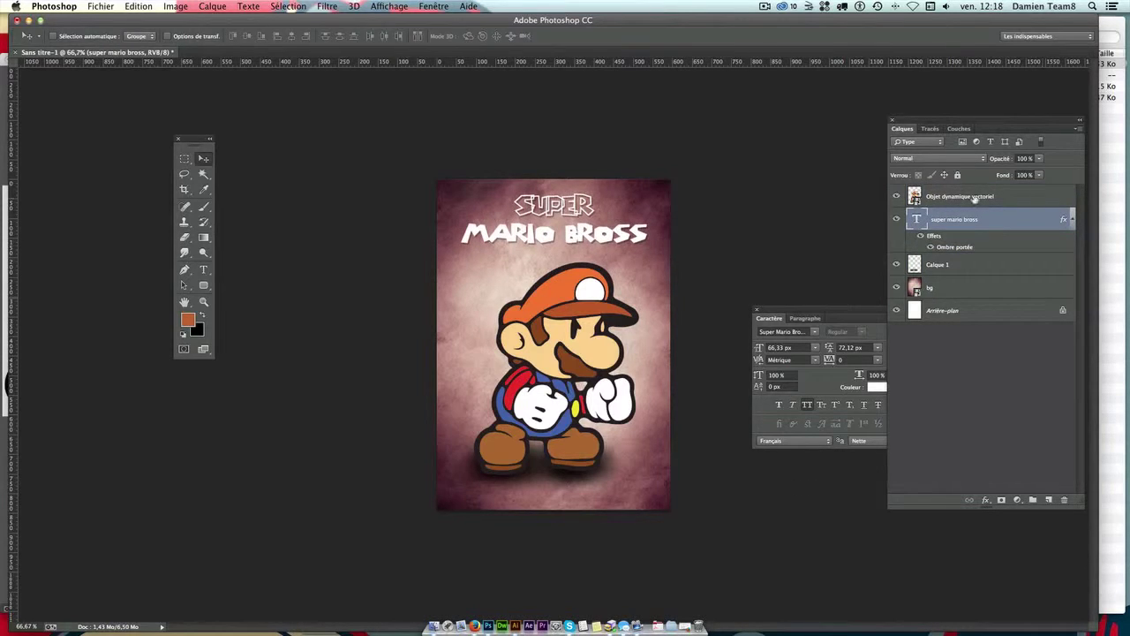
left_click(975, 198)
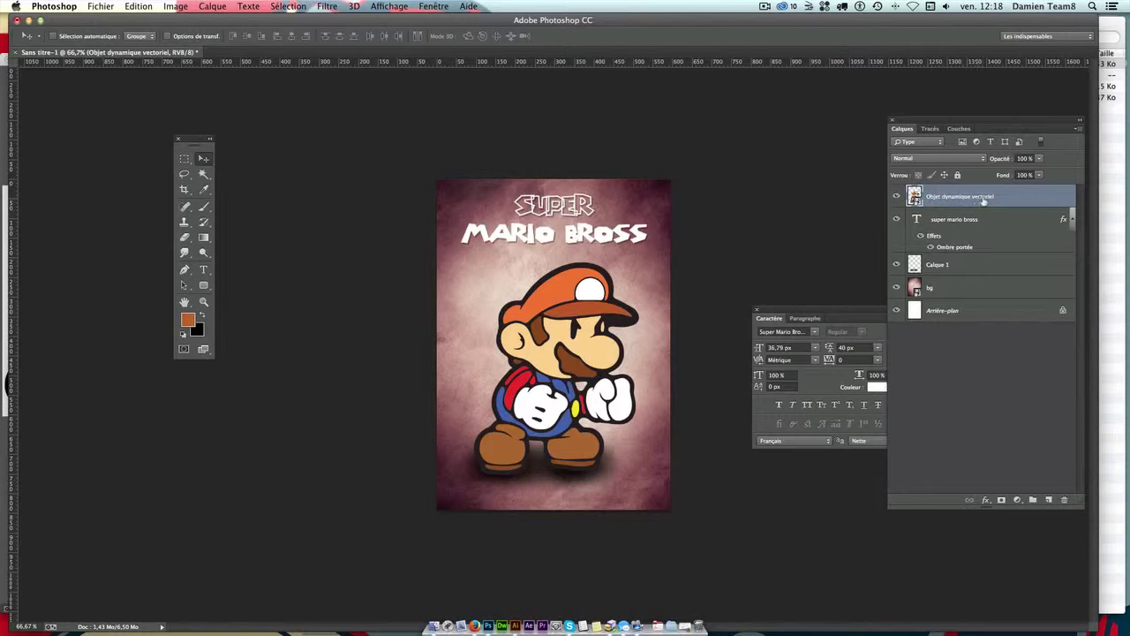
left_click(1049, 500)
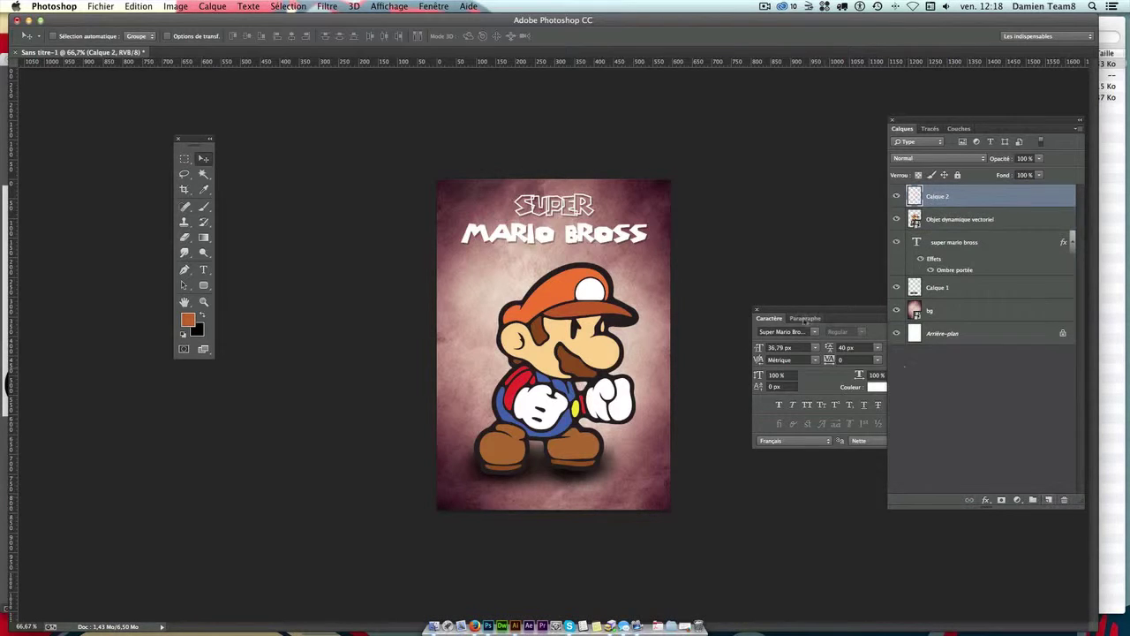
key("super+plus")
key("super+plus")
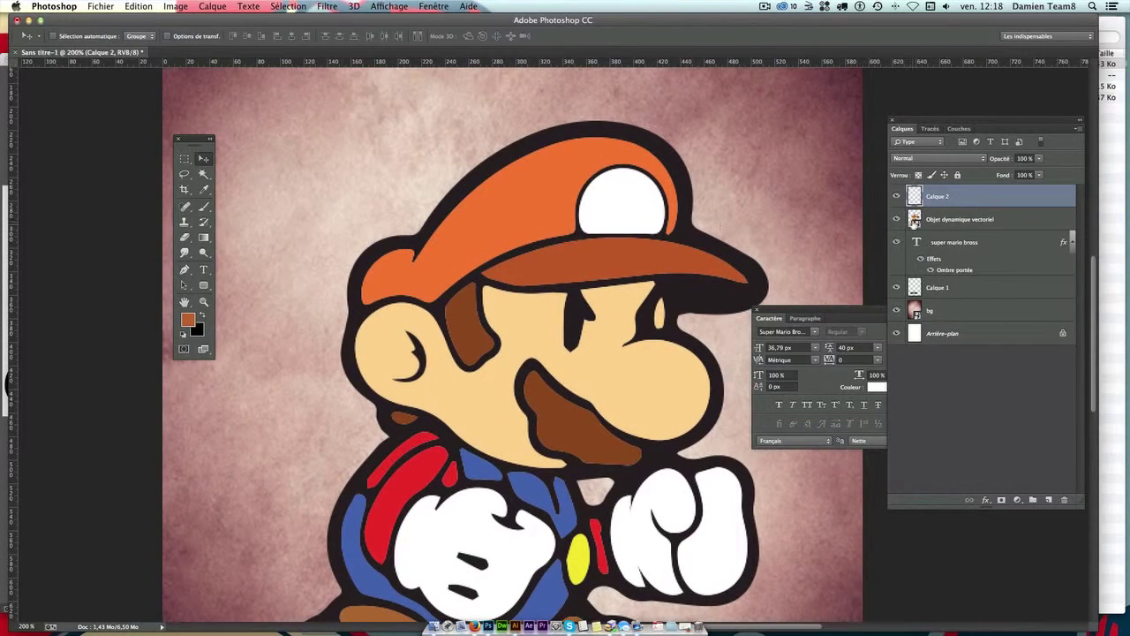
Step: Magic Wand-select Mario's orange cap on the vector layer, then make Calque 2 active
left_click(935, 225)
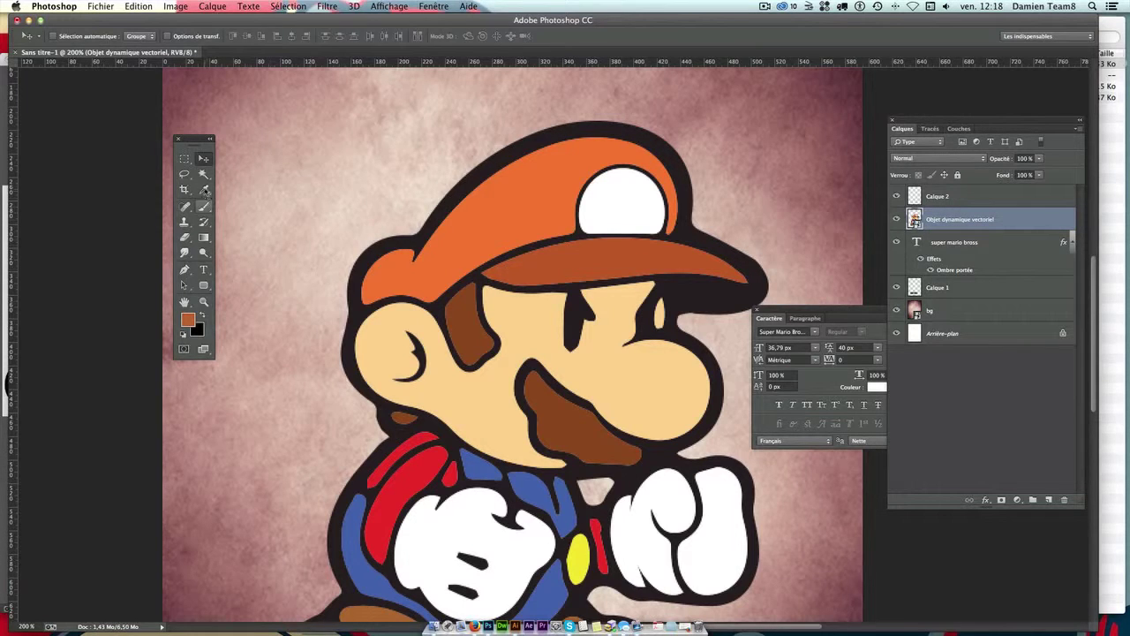
left_click(204, 174)
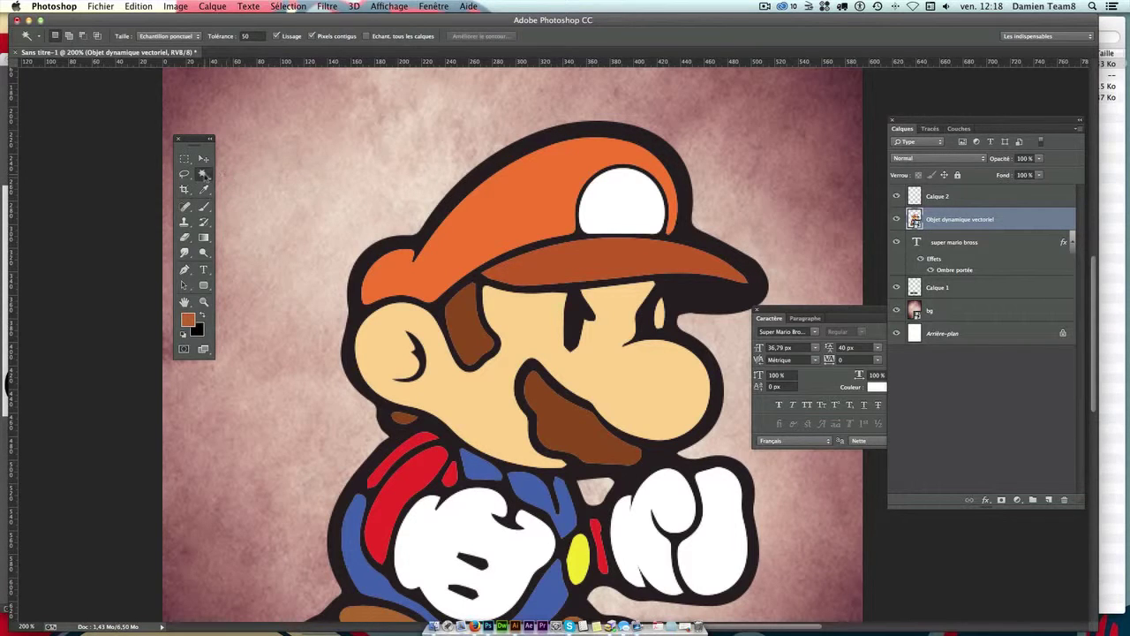
left_click(542, 203)
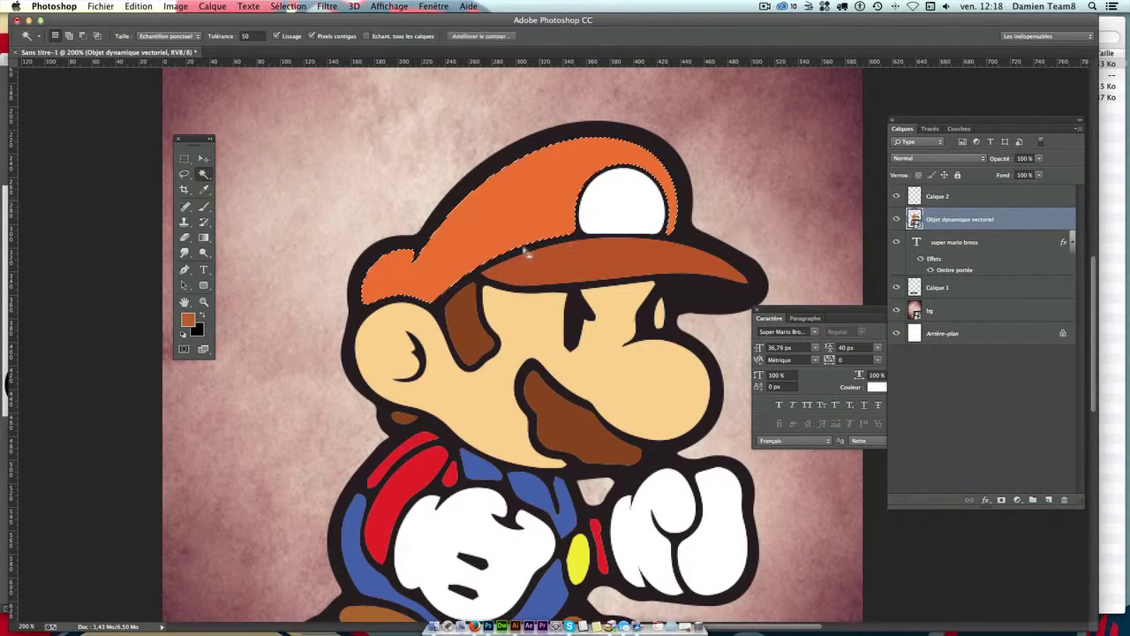
left_click(939, 203)
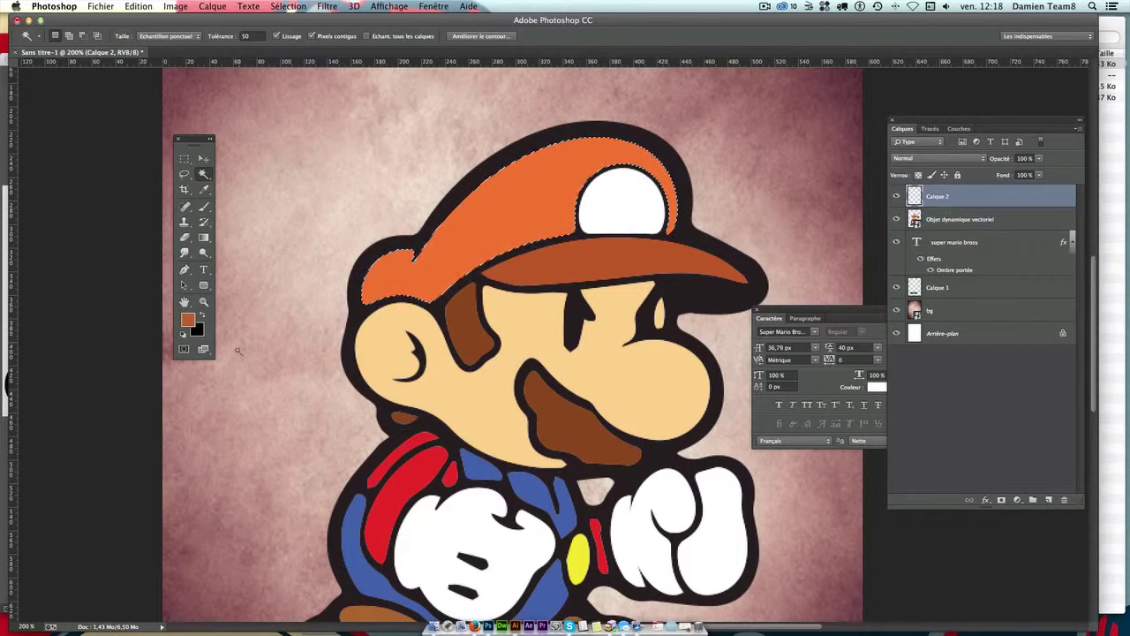
Step: Set the foreground to brown #9b532b and the brush to 44 px at 20% opacity
left_click(188, 319)
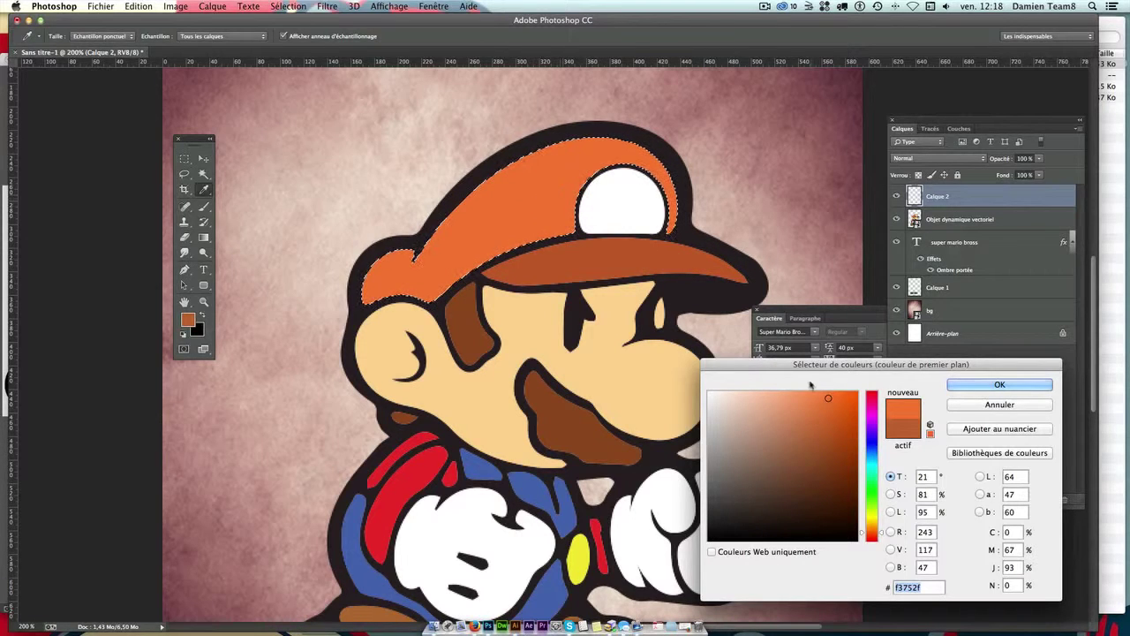
left_click_drag(827, 413, 820, 444)
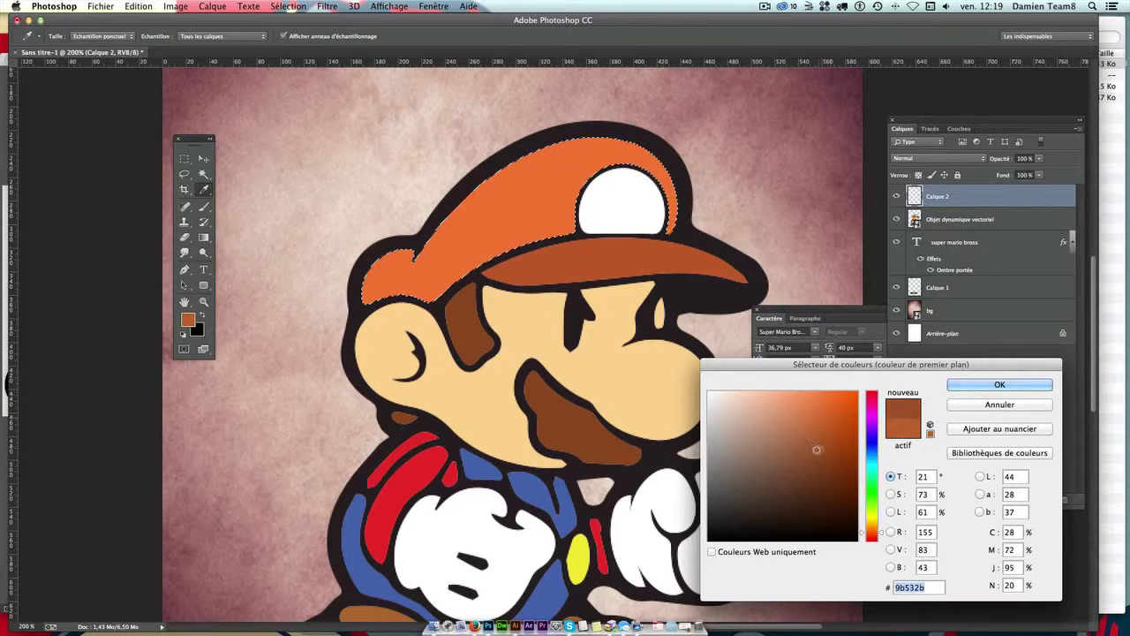
key("Return")
key("w")
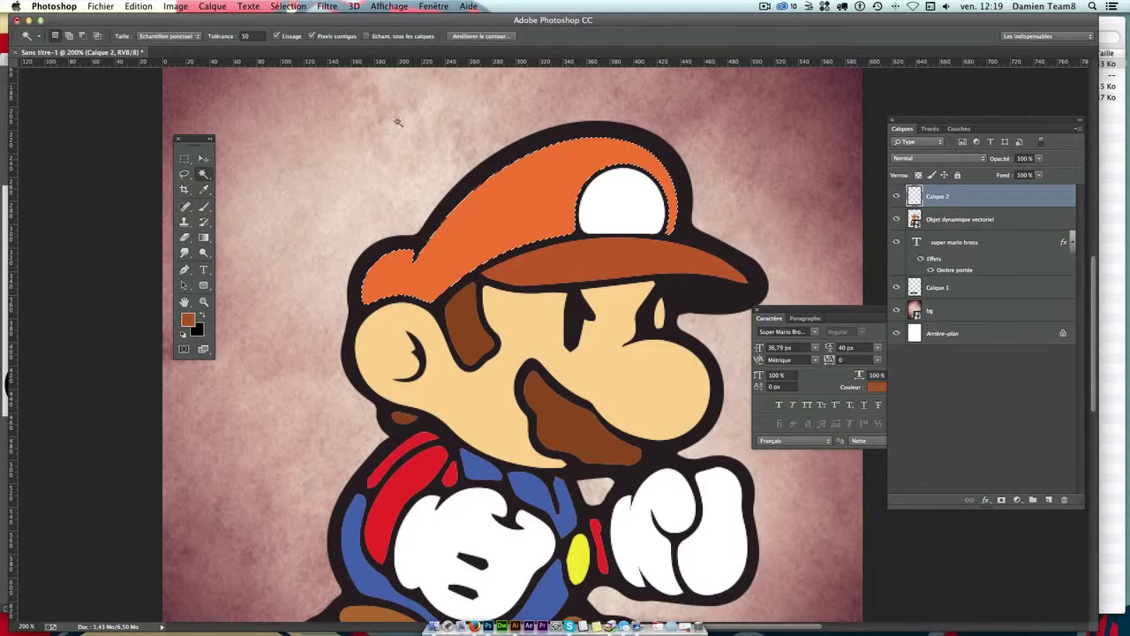
left_click(204, 206)
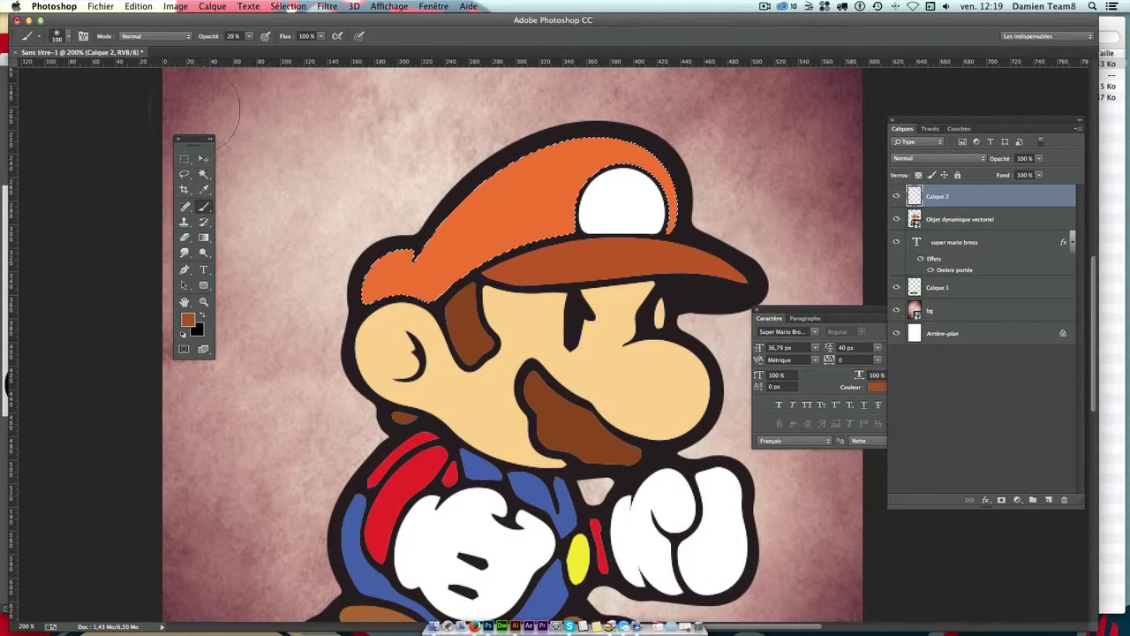
left_click(68, 37)
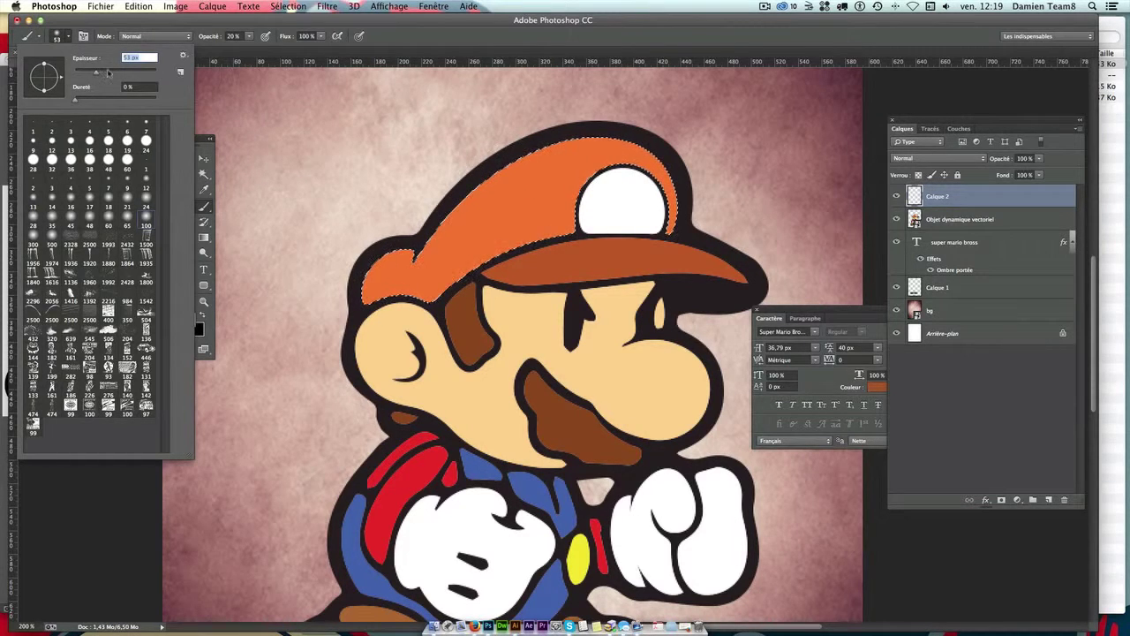
key("Return")
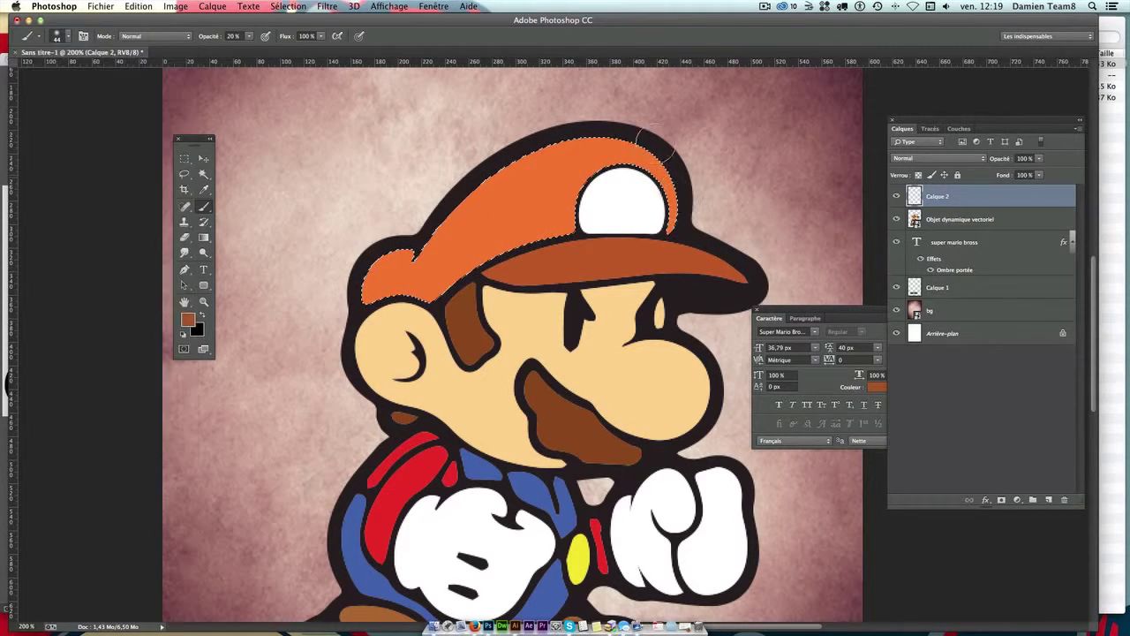
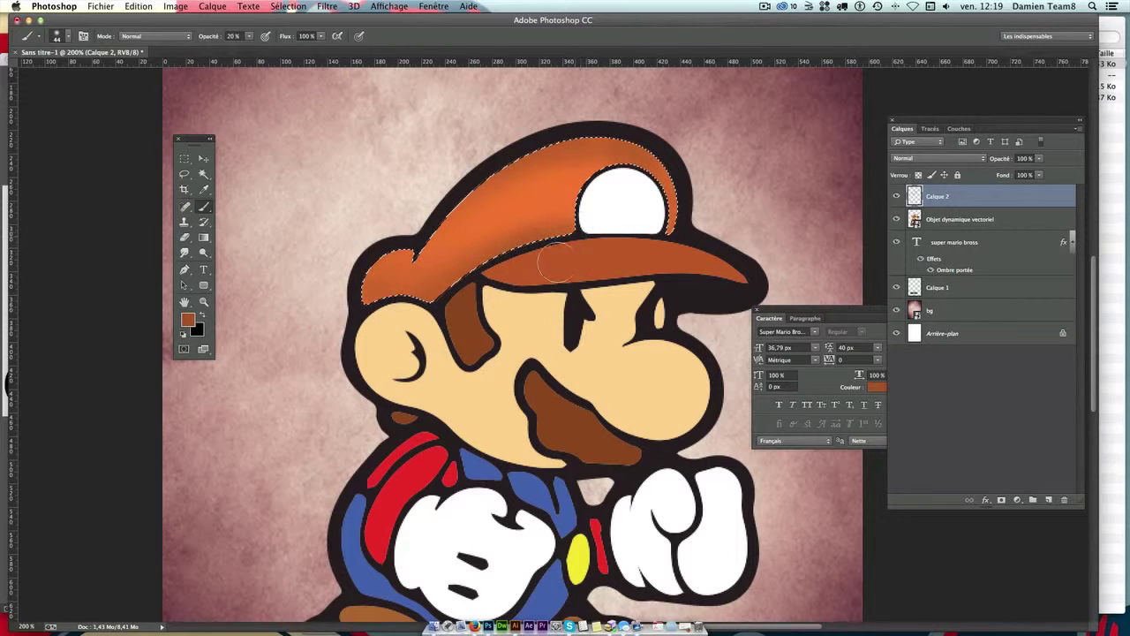
Step: Paint a dark stroke on the cap crown, then Magic Wand-select the cap brim and return to Calque 2
left_click_drag(581, 231, 565, 203)
key("super+d")
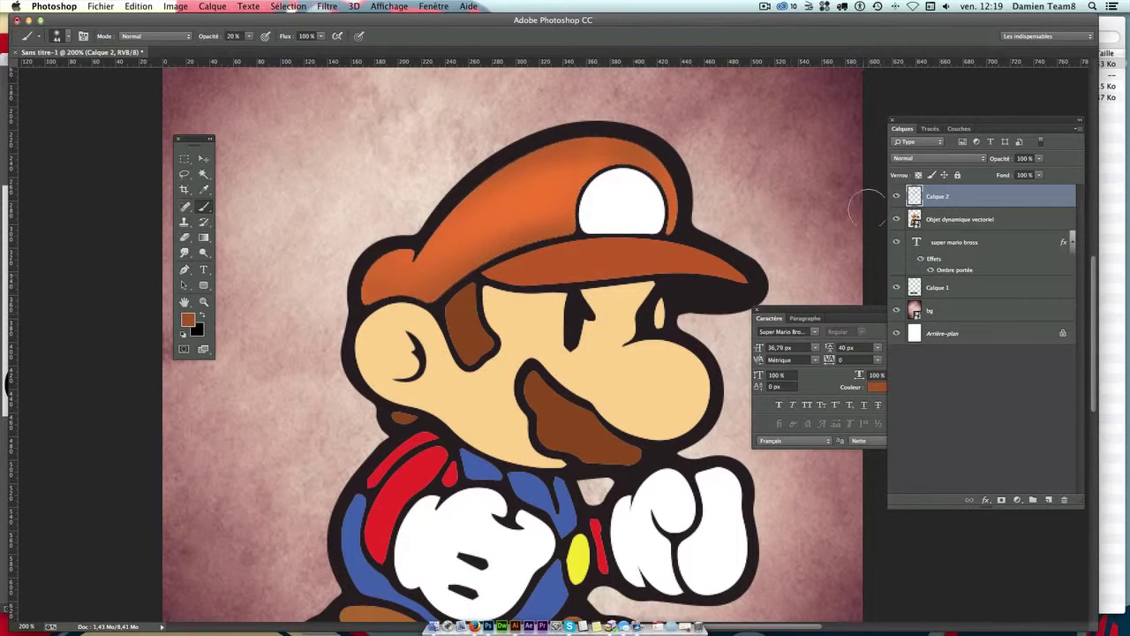
left_click(960, 220)
left_click(203, 174)
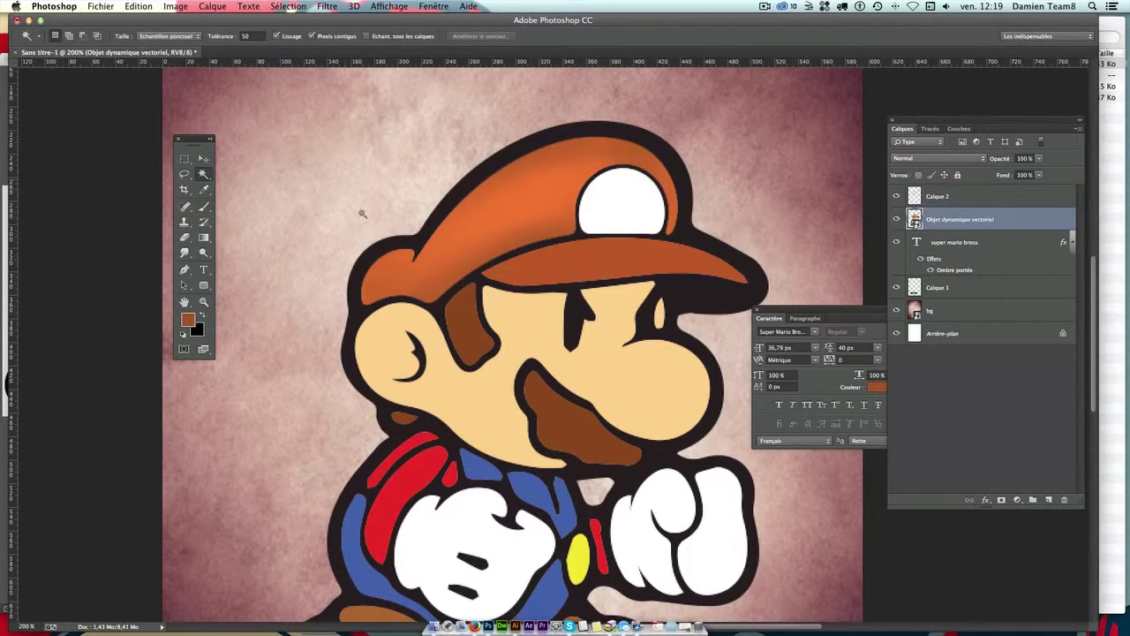
left_click(618, 265)
left_click(963, 199)
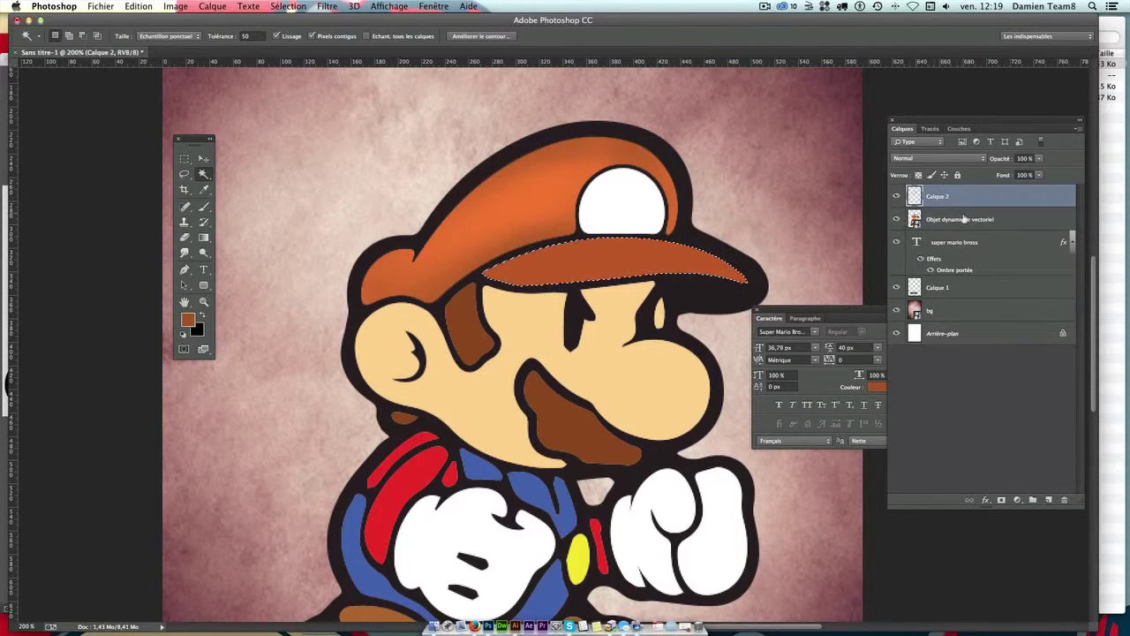
left_click(967, 219)
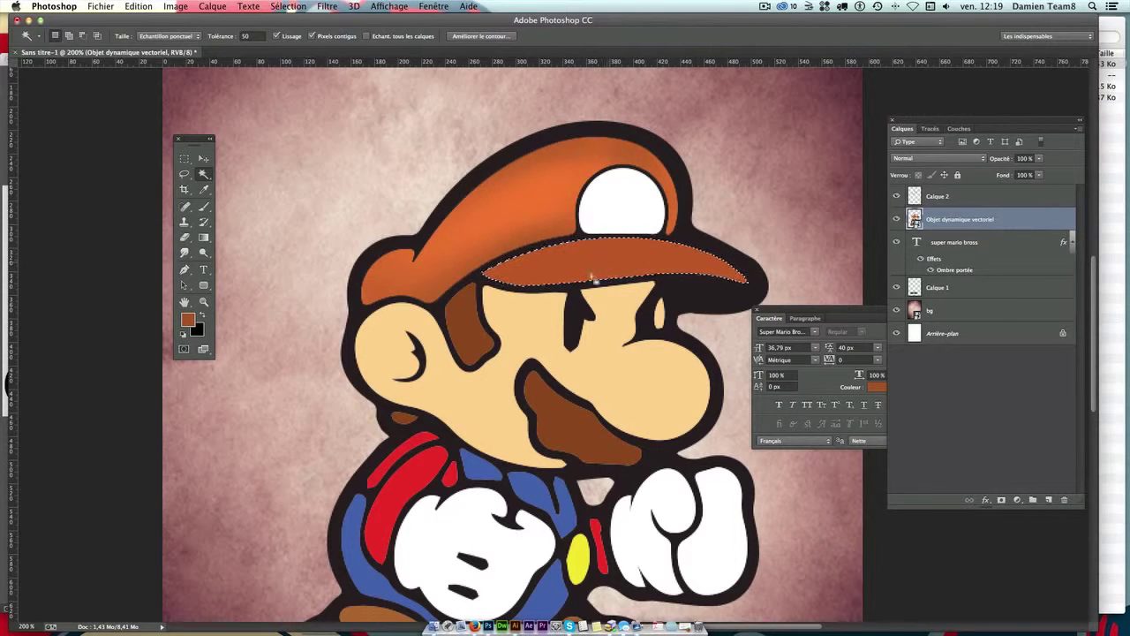
left_click(962, 200)
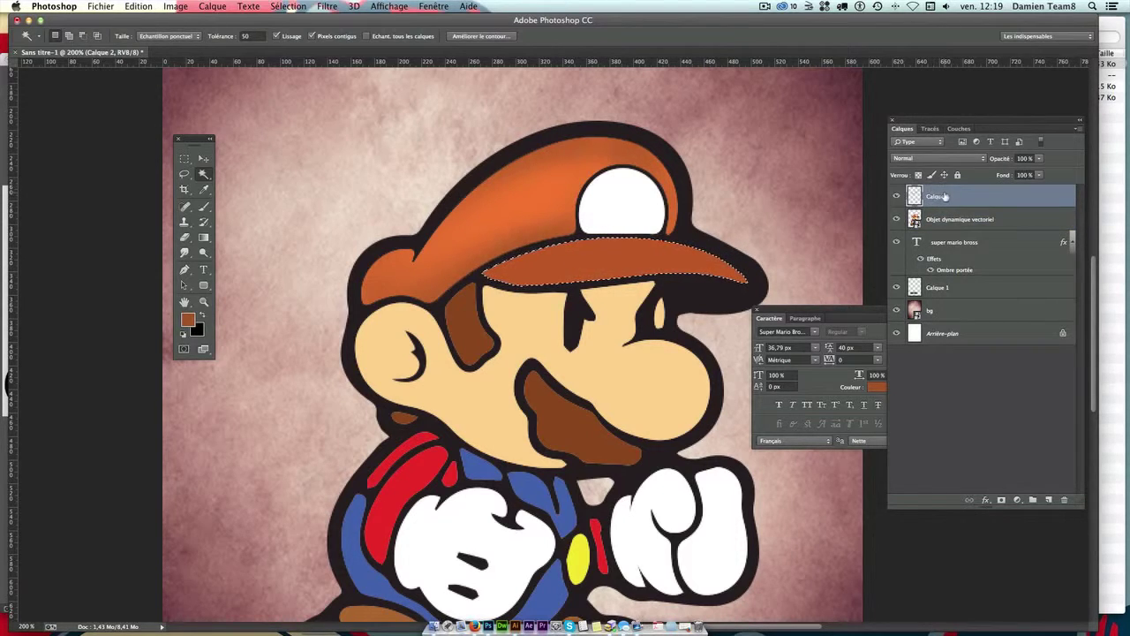
Step: Shade the cap brim in darker brown 833e1d with a 20% soft brush, then deselect
key("i")
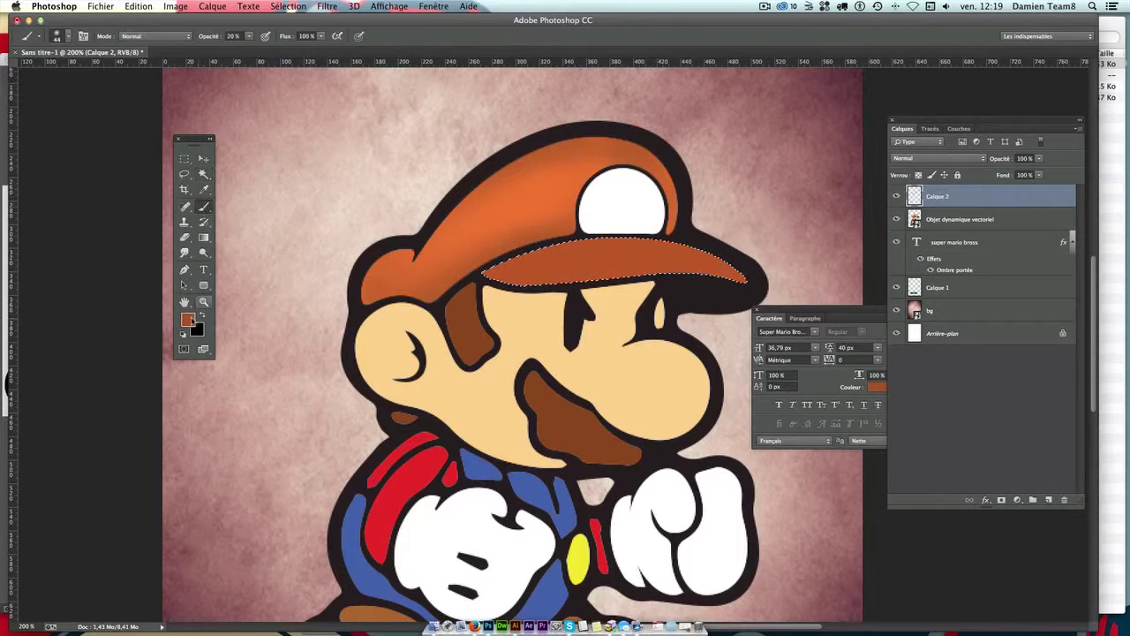
left_click(187, 320)
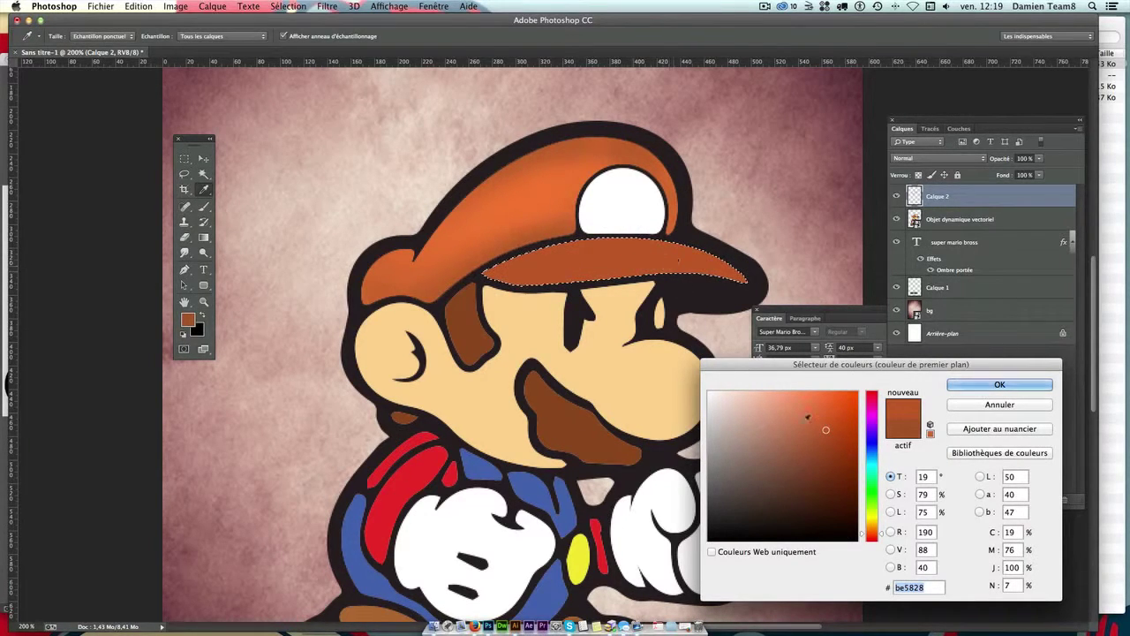
left_click_drag(838, 432, 823, 460)
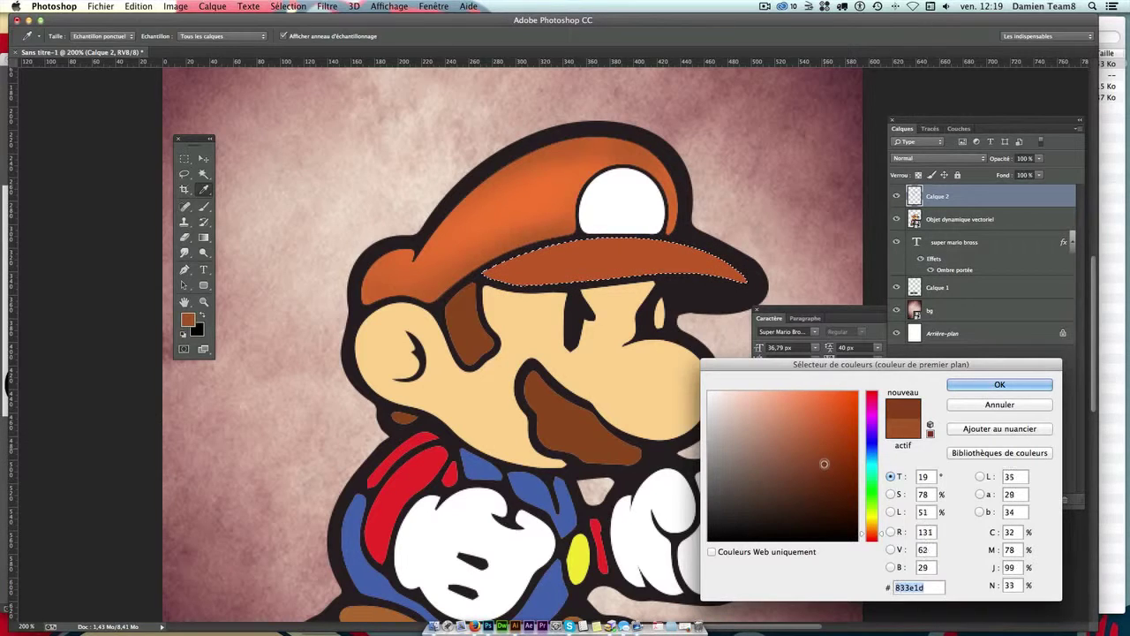
key("Return")
key("b")
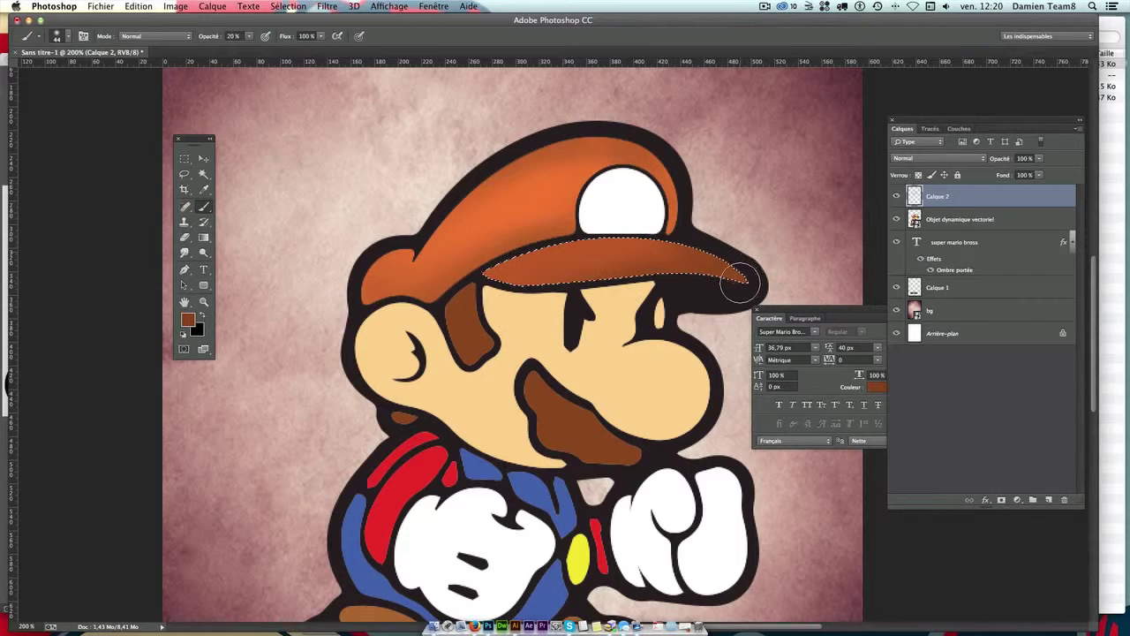
key("ctrl+d")
left_click(948, 220)
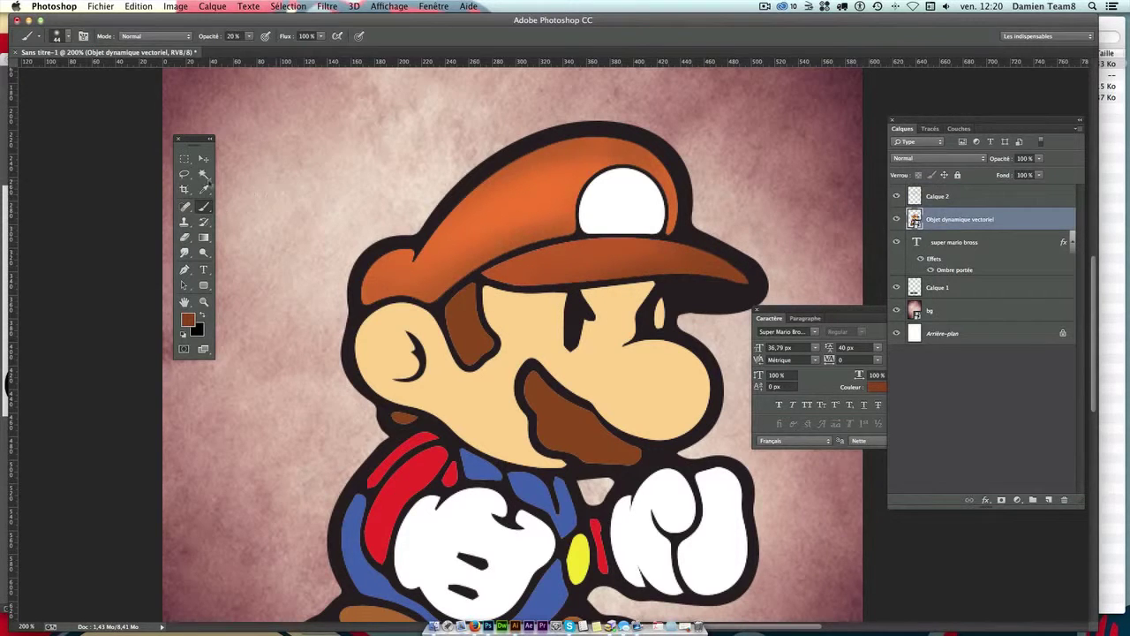
Step: Select Mario's face skin and set the foreground to a darker tan, d1ad78, on Calque 2
left_click(203, 173)
left_click(524, 314)
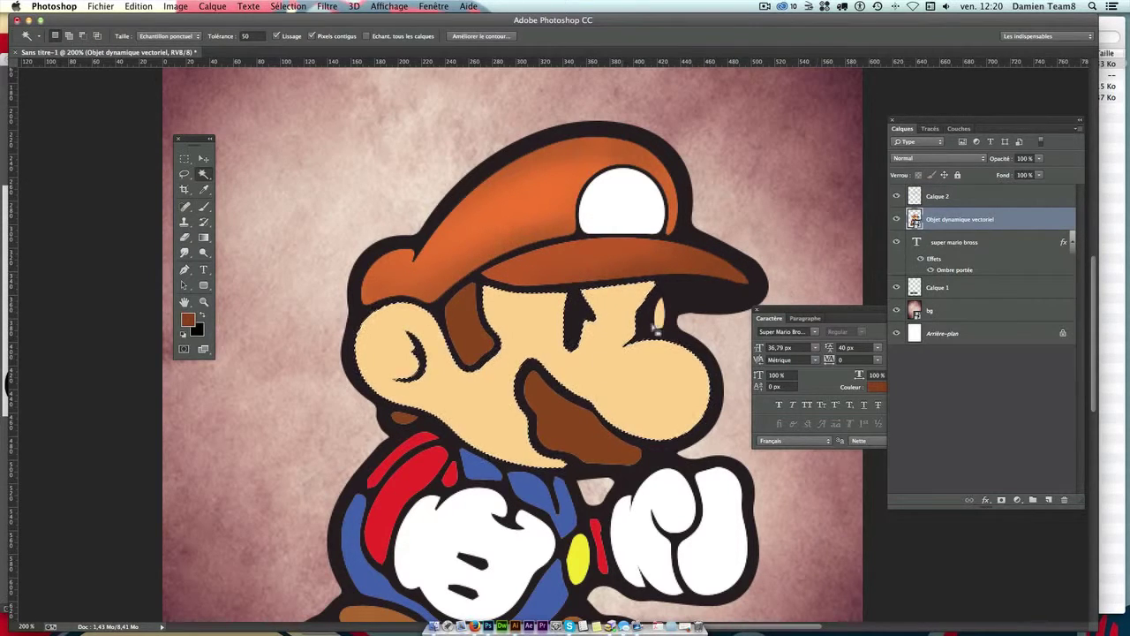
left_click(939, 197)
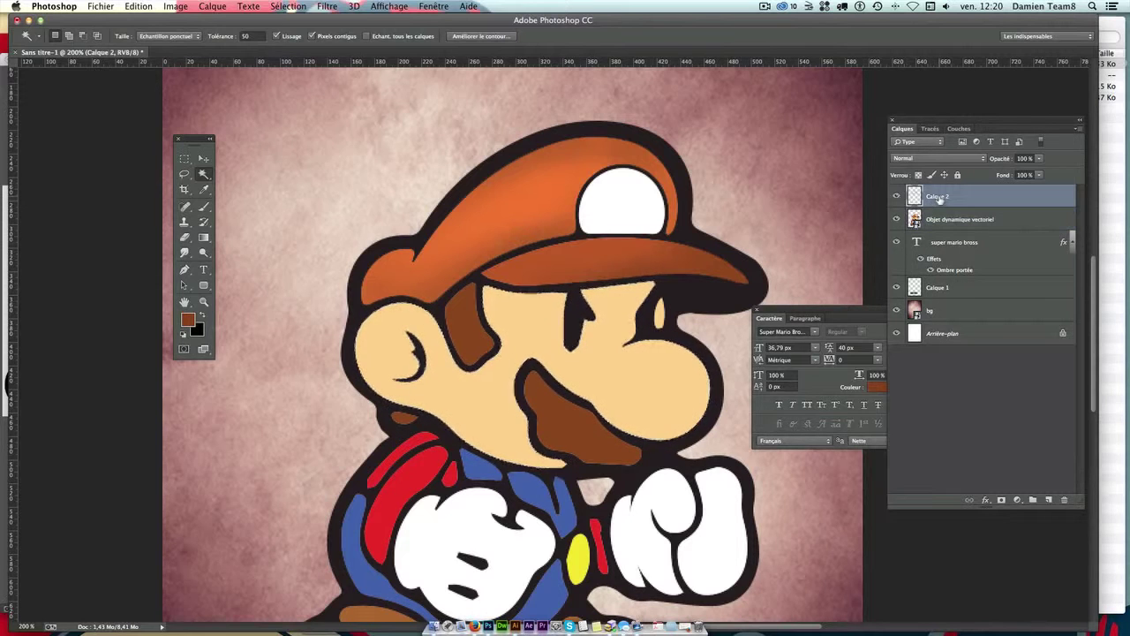
left_click(187, 320)
left_click(518, 314)
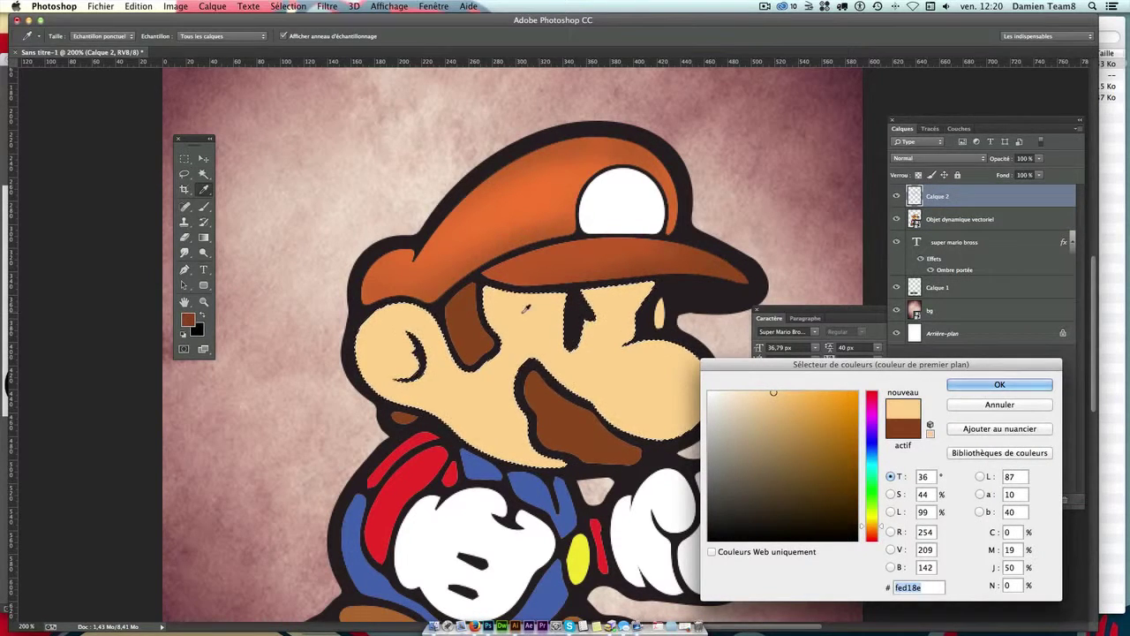
left_click_drag(759, 412, 770, 418)
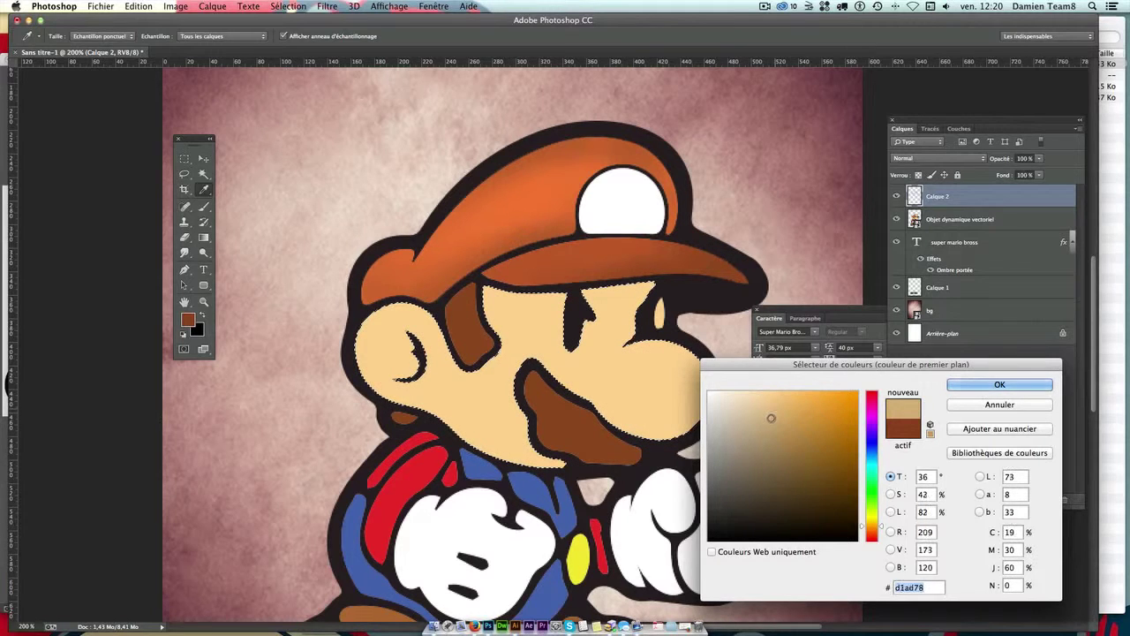
key("Return")
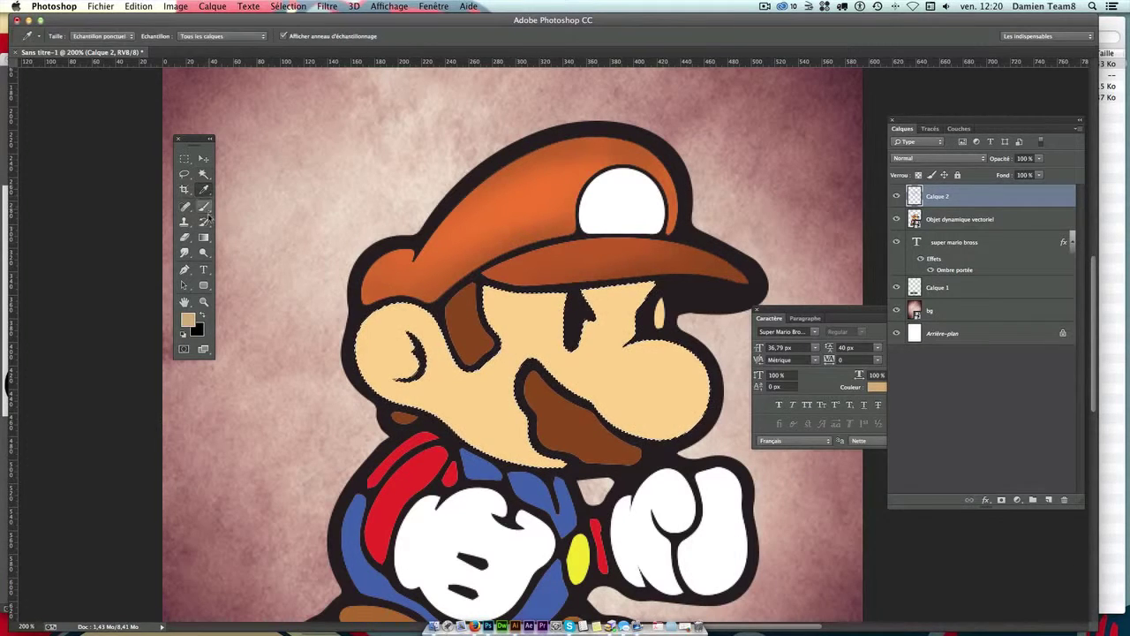
Step: Brush the tan shadow under the cap brim and along the cap edge at 20–49% opacity
left_click(204, 222)
key("b")
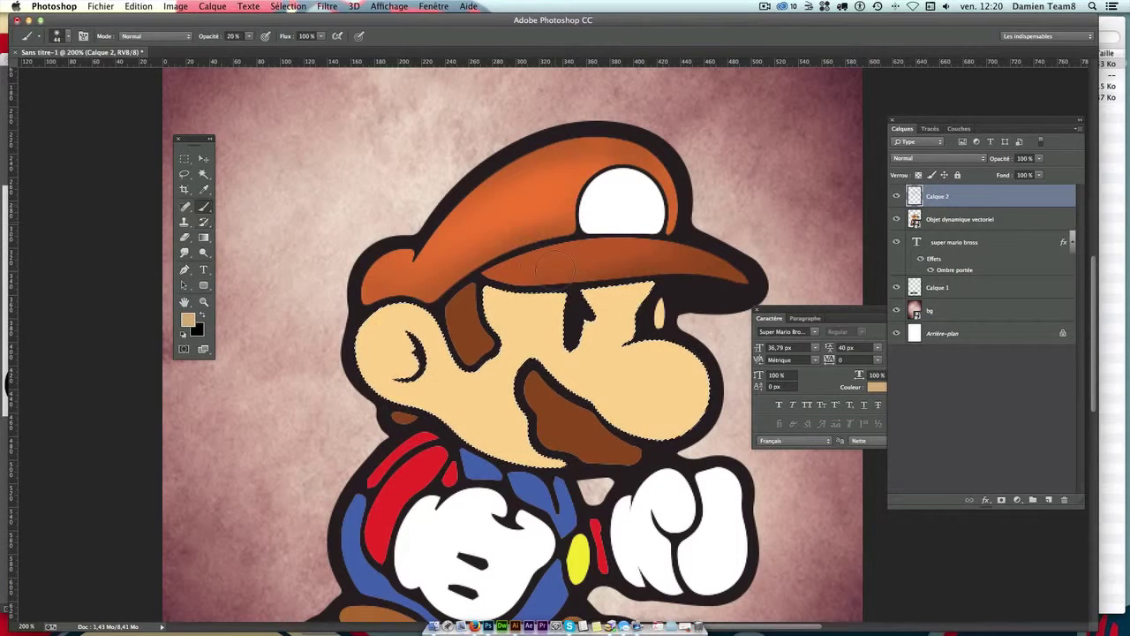
mouse_move(499, 278)
left_mouse_down()
mouse_move(477, 287)
mouse_move(505, 292)
left_mouse_up()
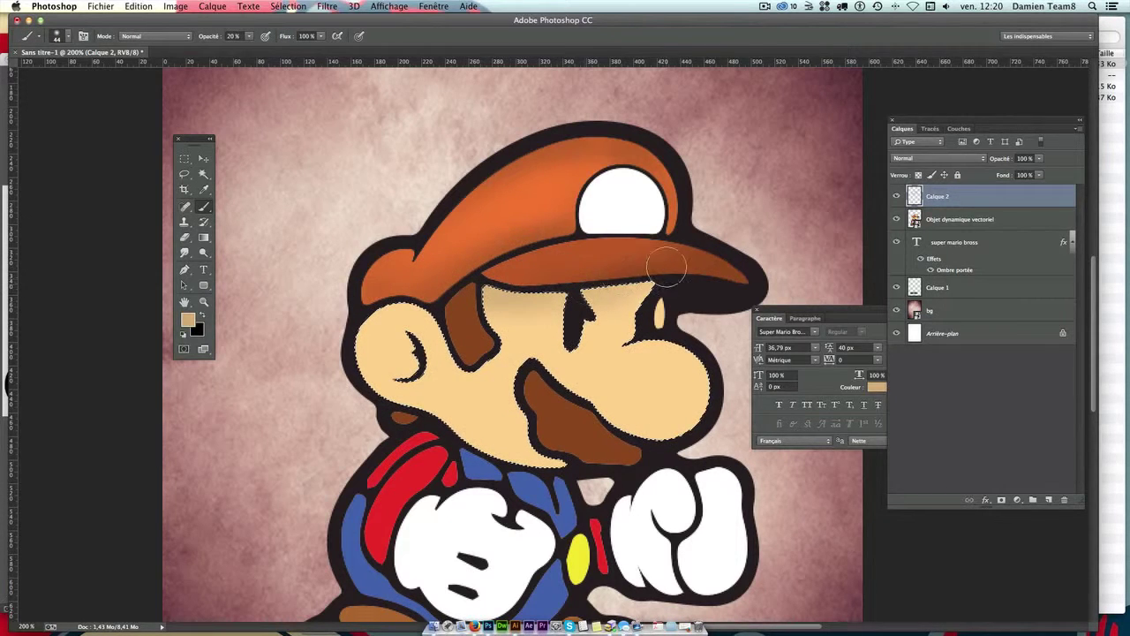
left_click_drag(596, 275, 590, 291)
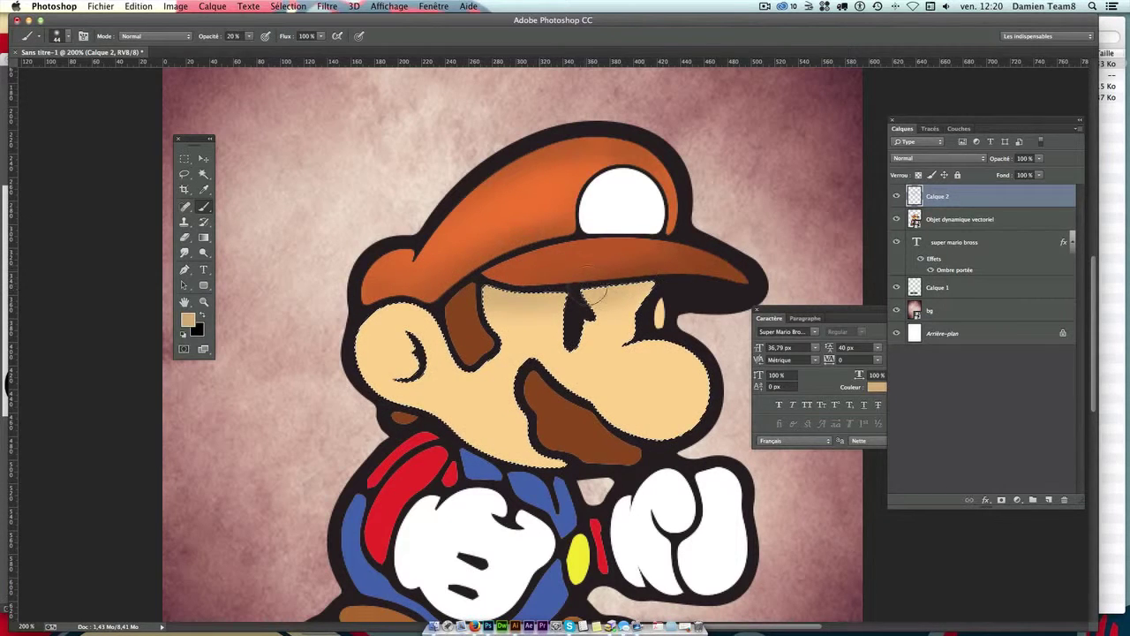
left_click(251, 37)
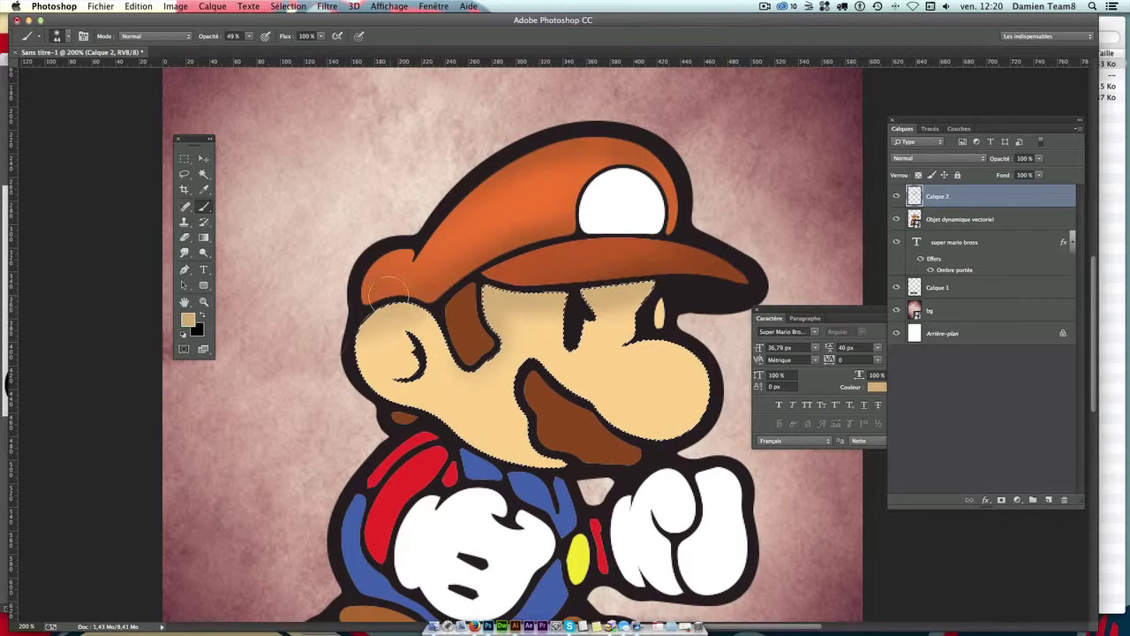
left_click_drag(366, 302, 453, 320)
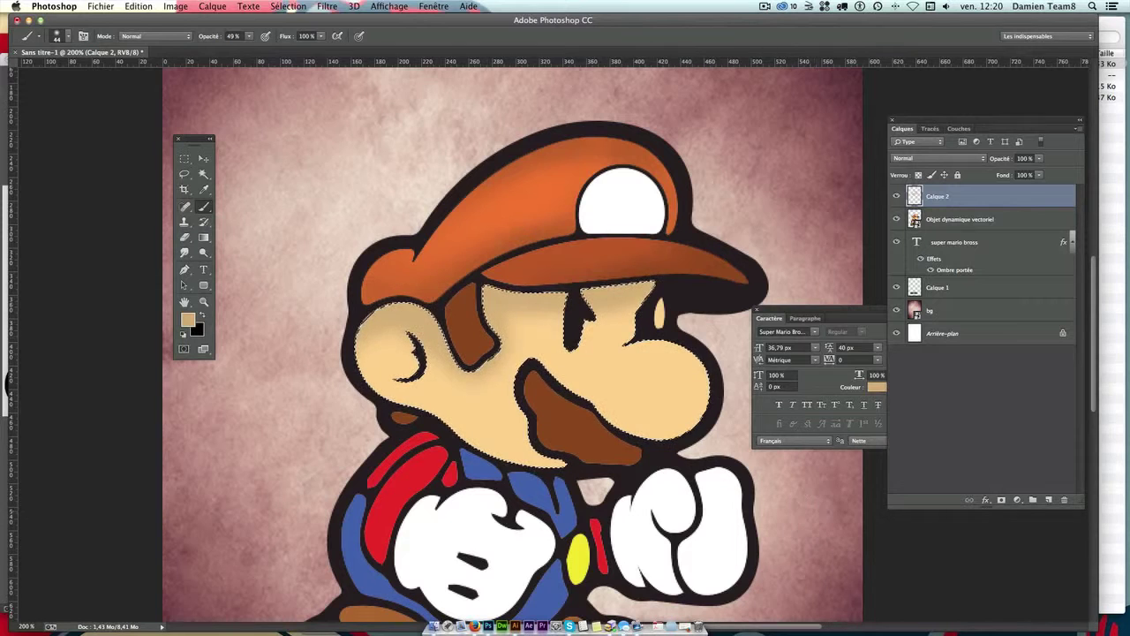
Step: Deselect and set Calque 2's blend mode to Produit after briefly trying Obscurcir
key("ctrl+d")
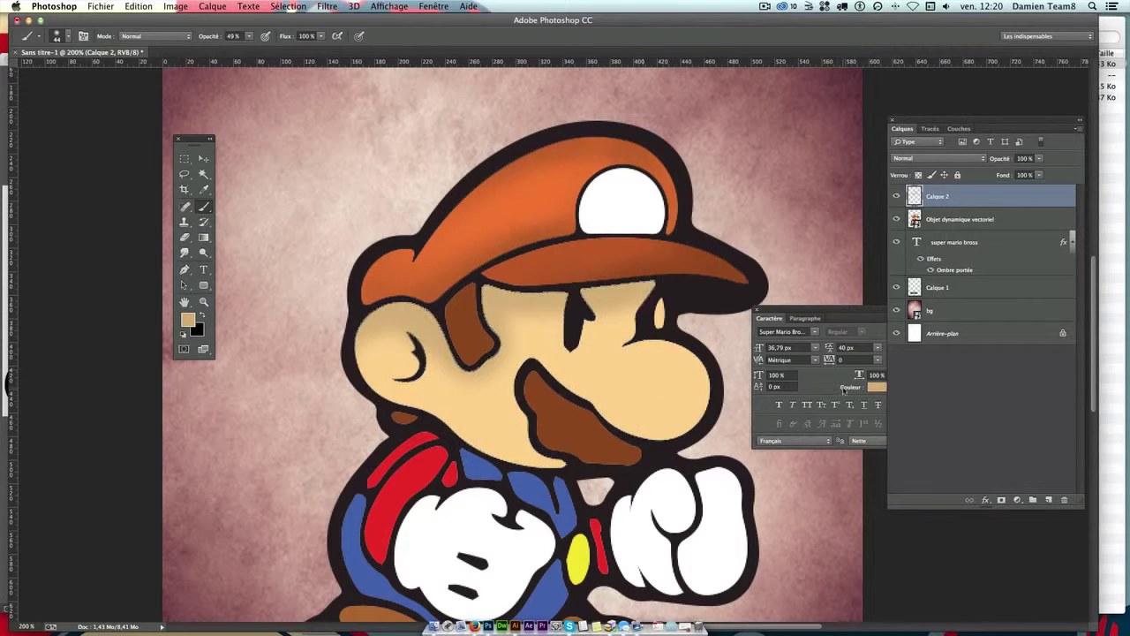
key("ctrl+minus")
key("ctrl+minus")
key("ctrl+plus")
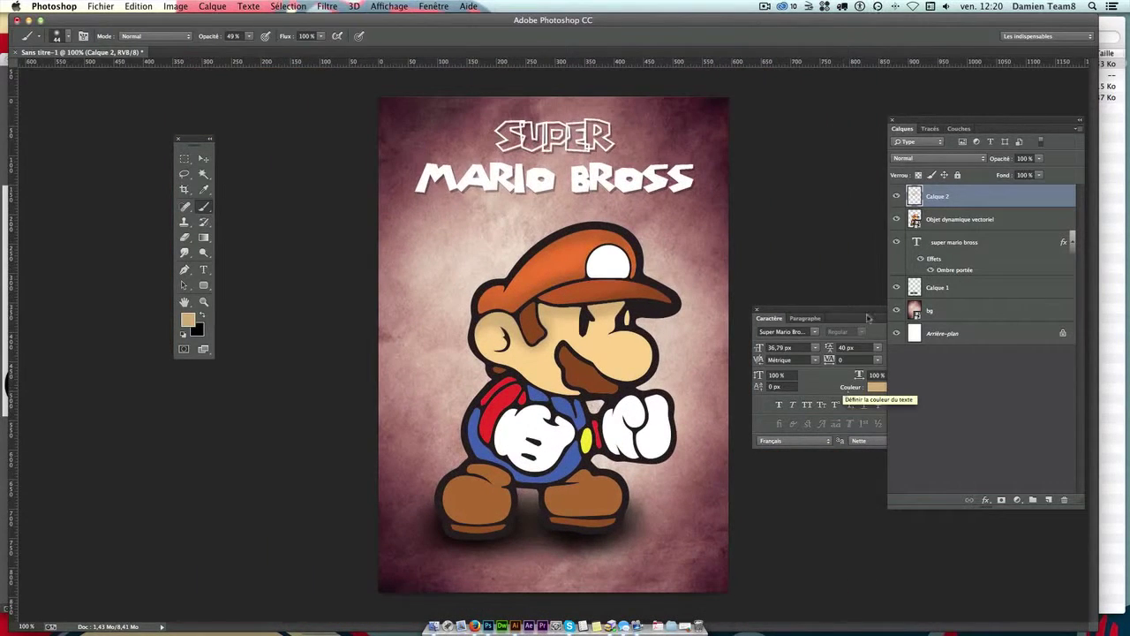
left_click(936, 158)
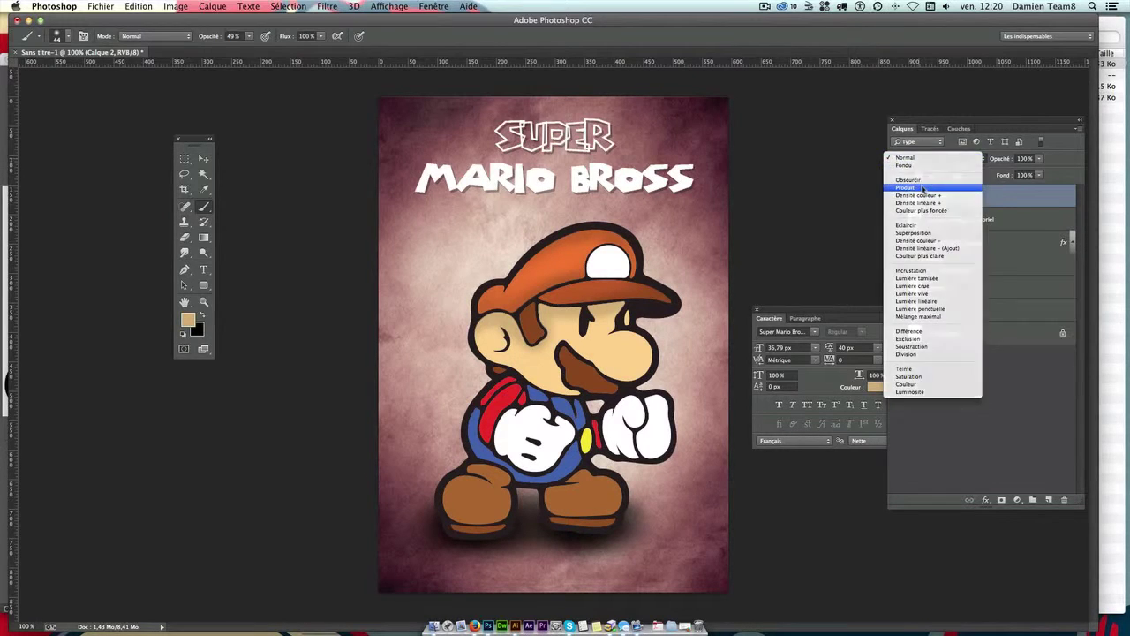
left_click(907, 165)
left_click(908, 160)
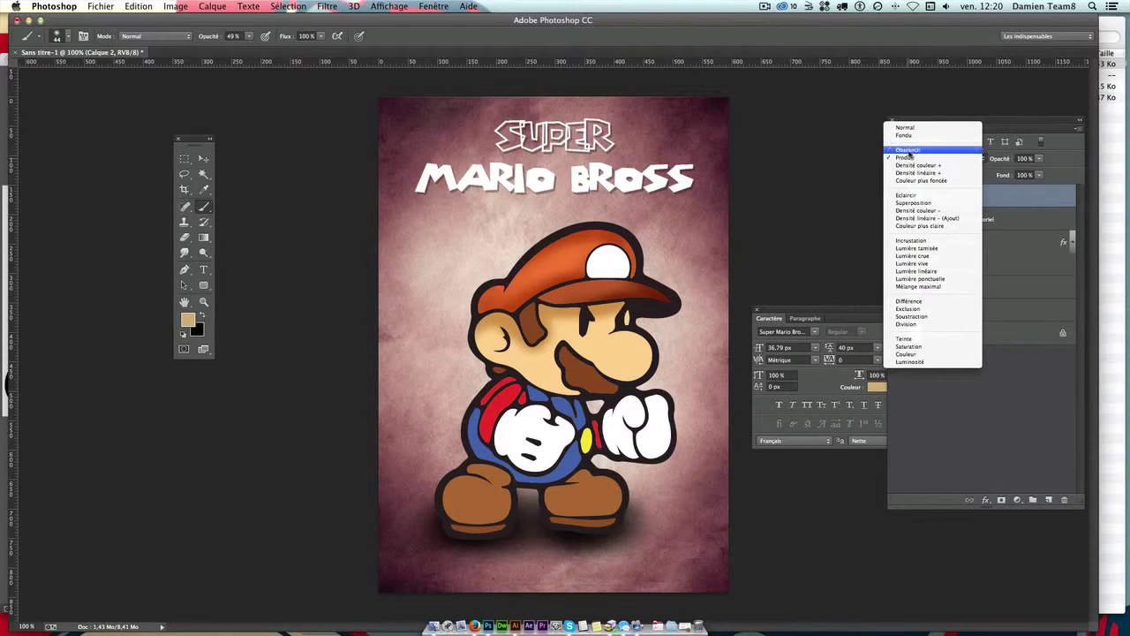
left_click(907, 150)
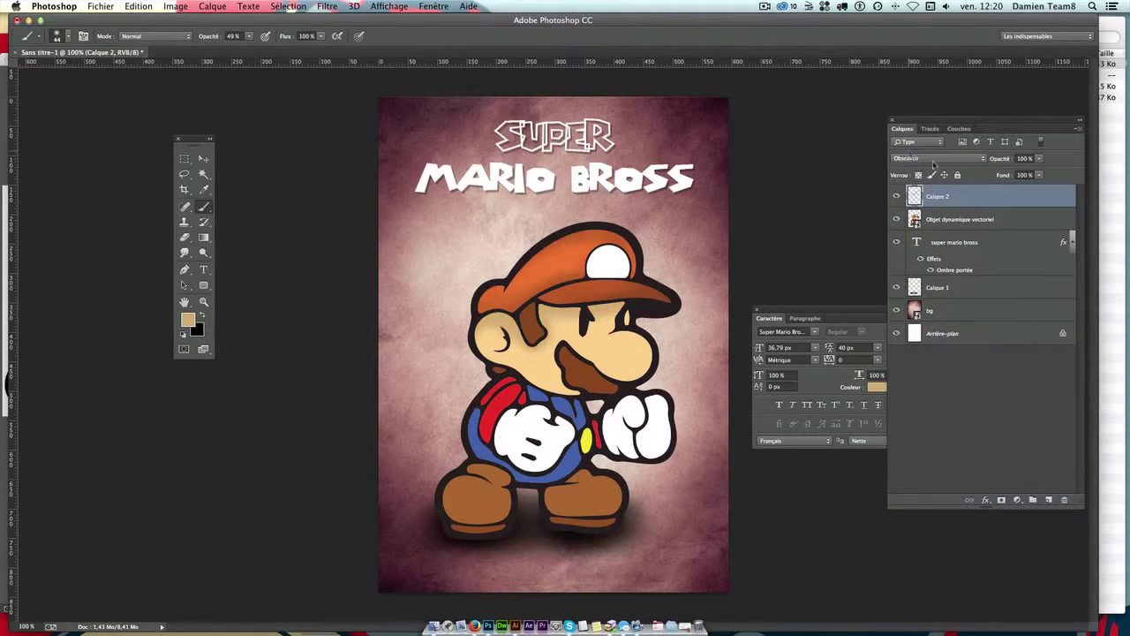
left_click(932, 159)
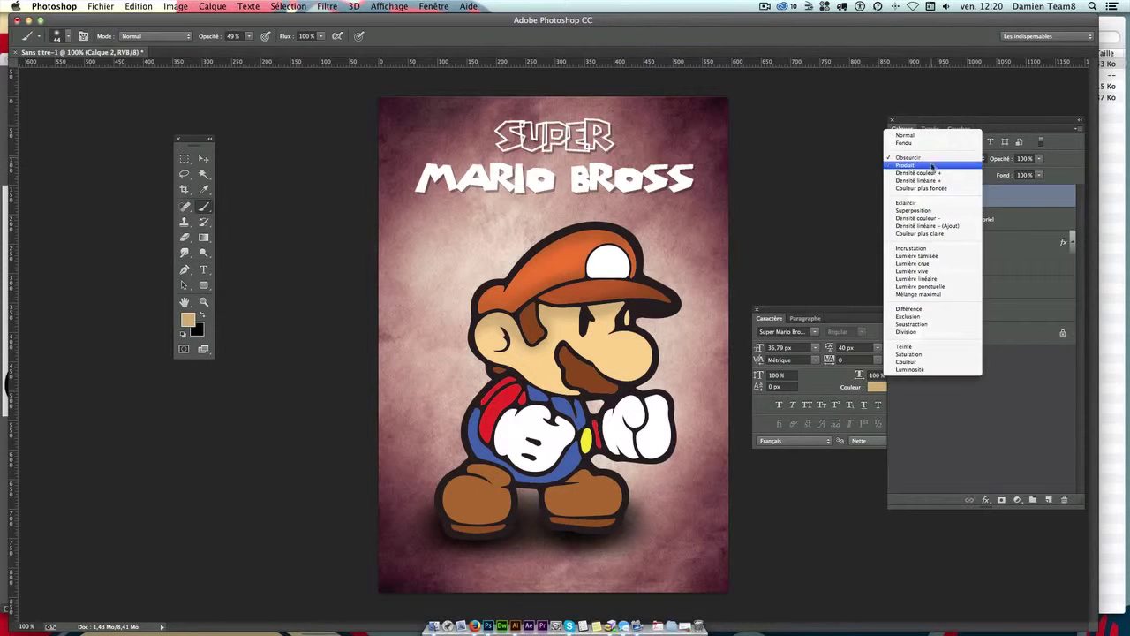
left_click(952, 170)
key("ctrl+plus")
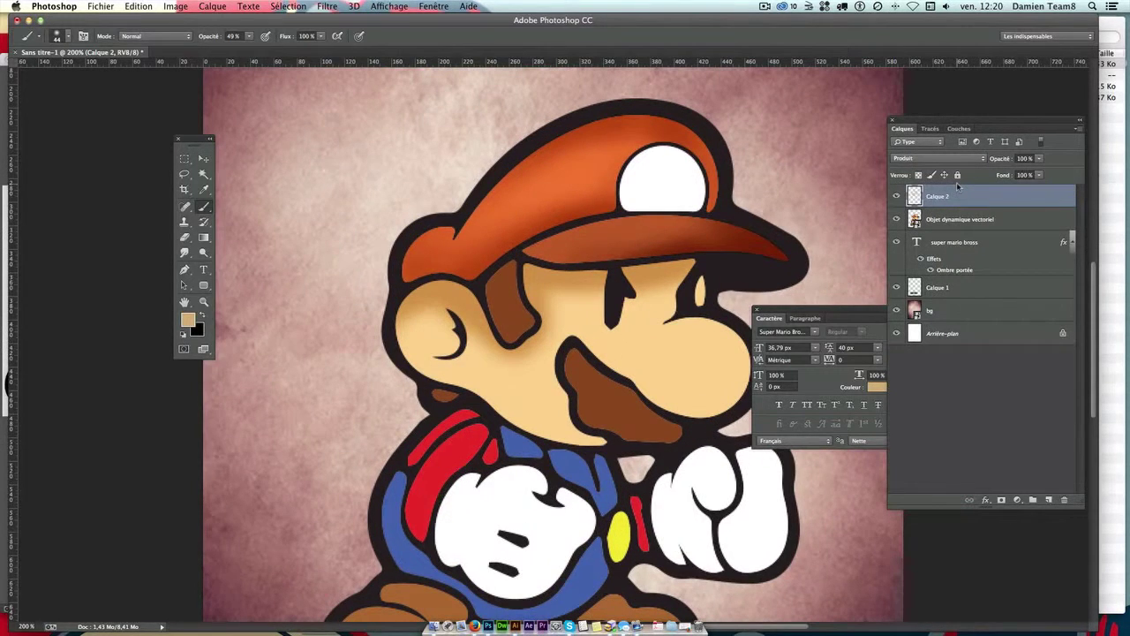
Step: Lower Calque 2's opacity to about 73%
left_click(1038, 159)
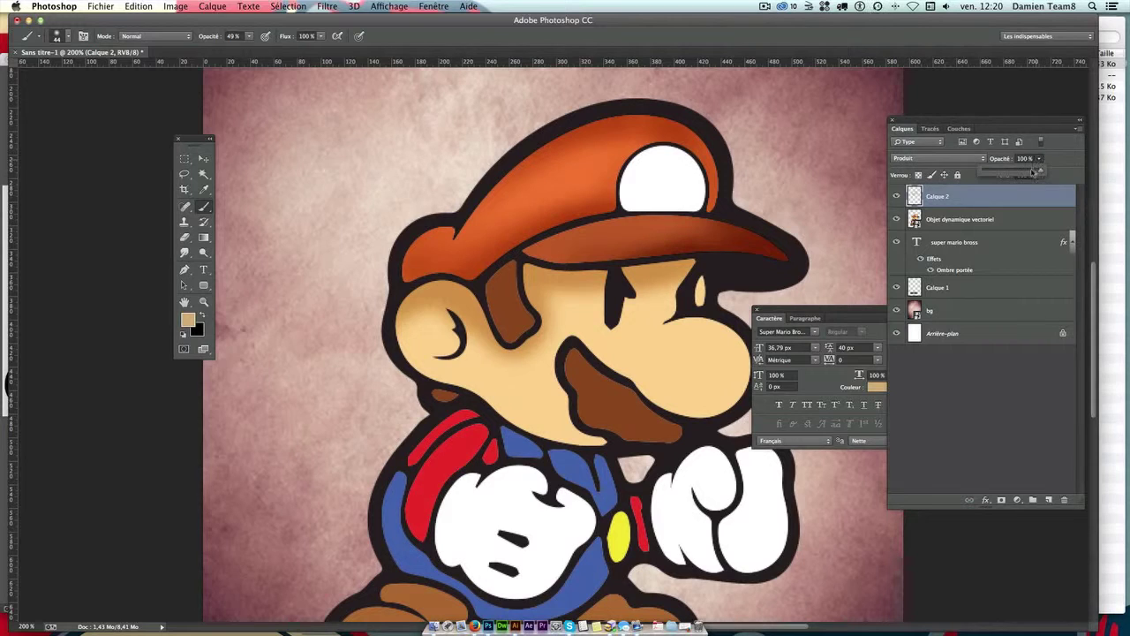
left_click_drag(1034, 172, 1028, 173)
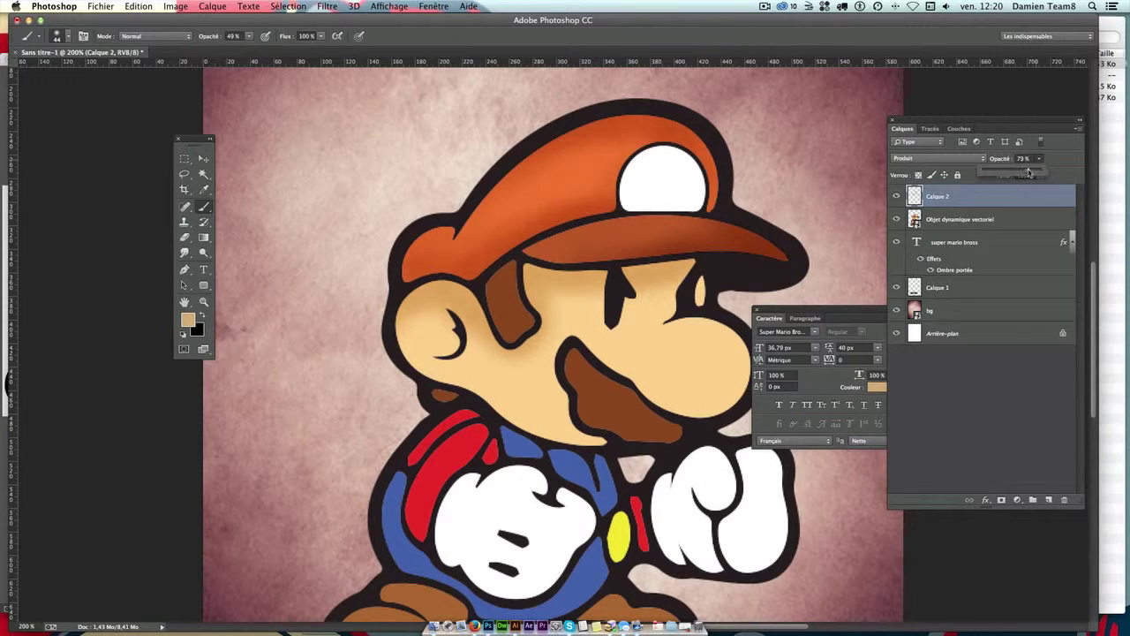
key("ctrl+minus")
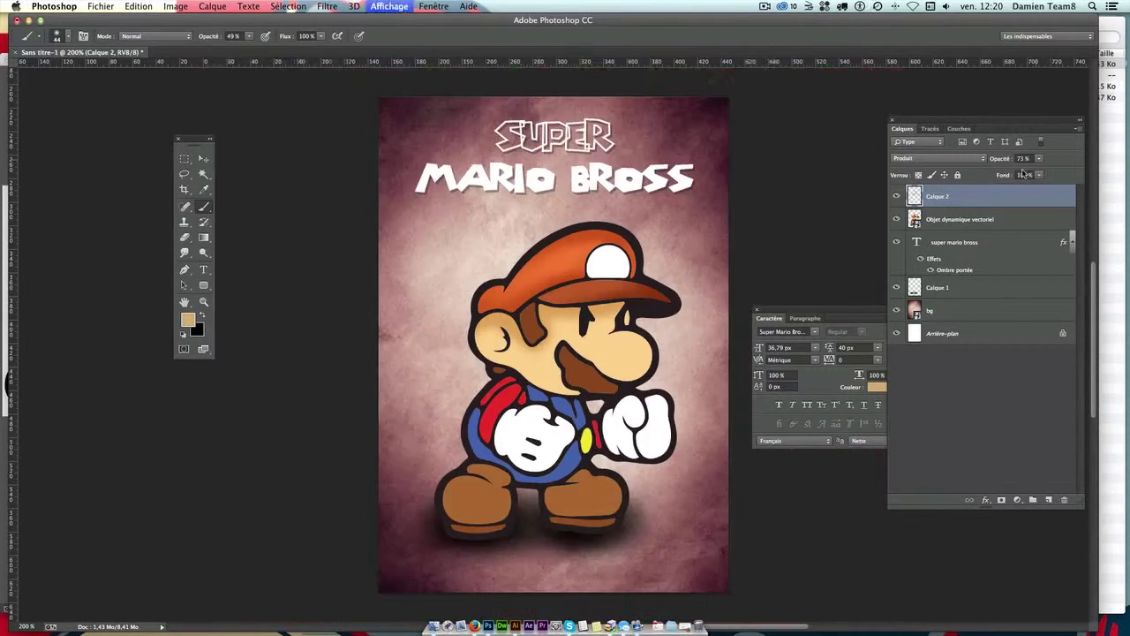
left_click(951, 229)
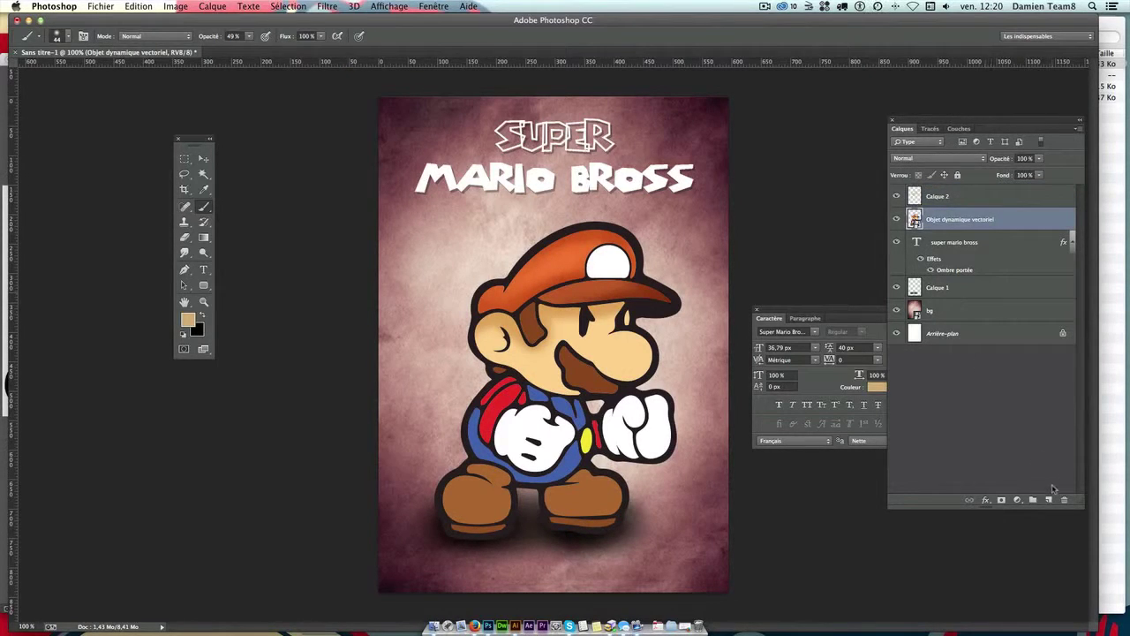
Step: Add a new layer, Calque 3, and Magic Wand-select Mario's red cap from the artwork layer
left_click(1049, 499)
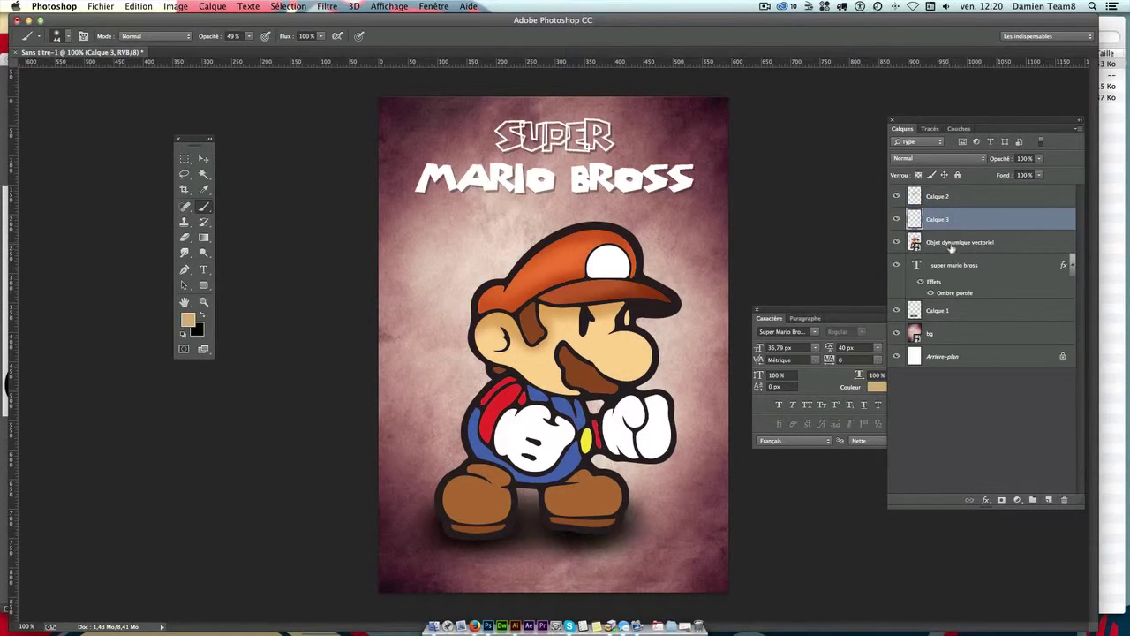
left_click(951, 248)
left_click(203, 174)
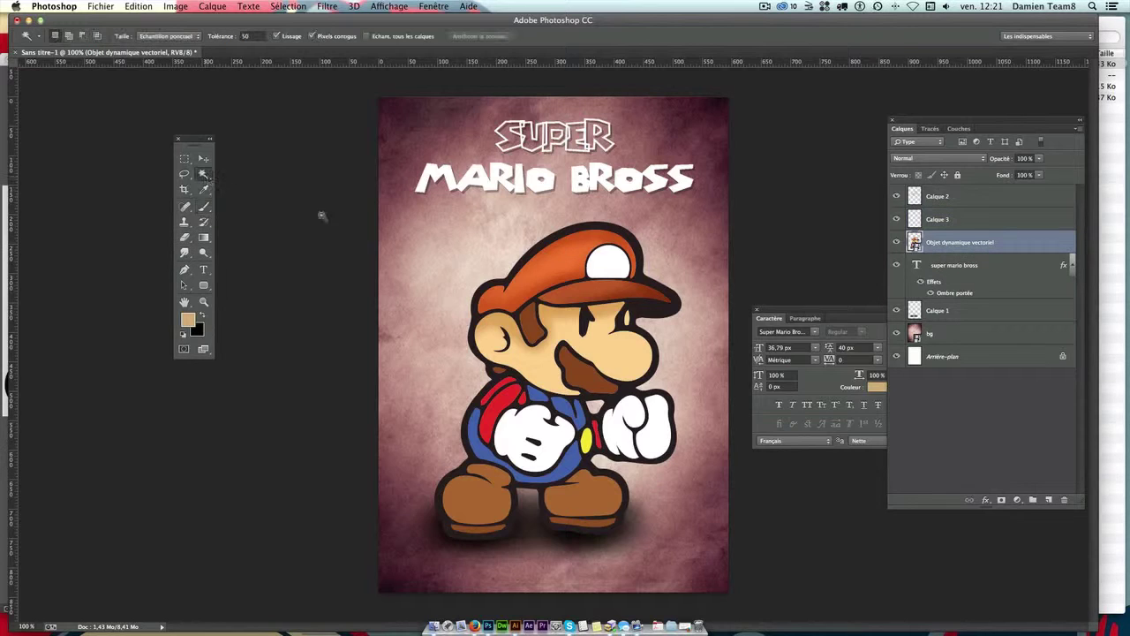
left_click(507, 281)
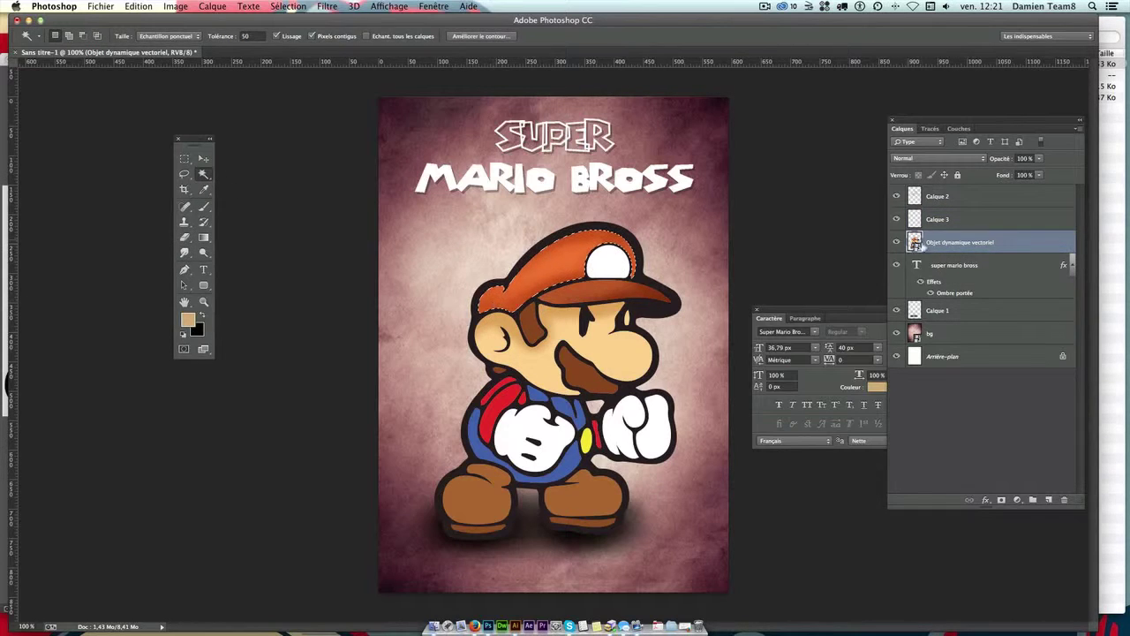
left_click(958, 221)
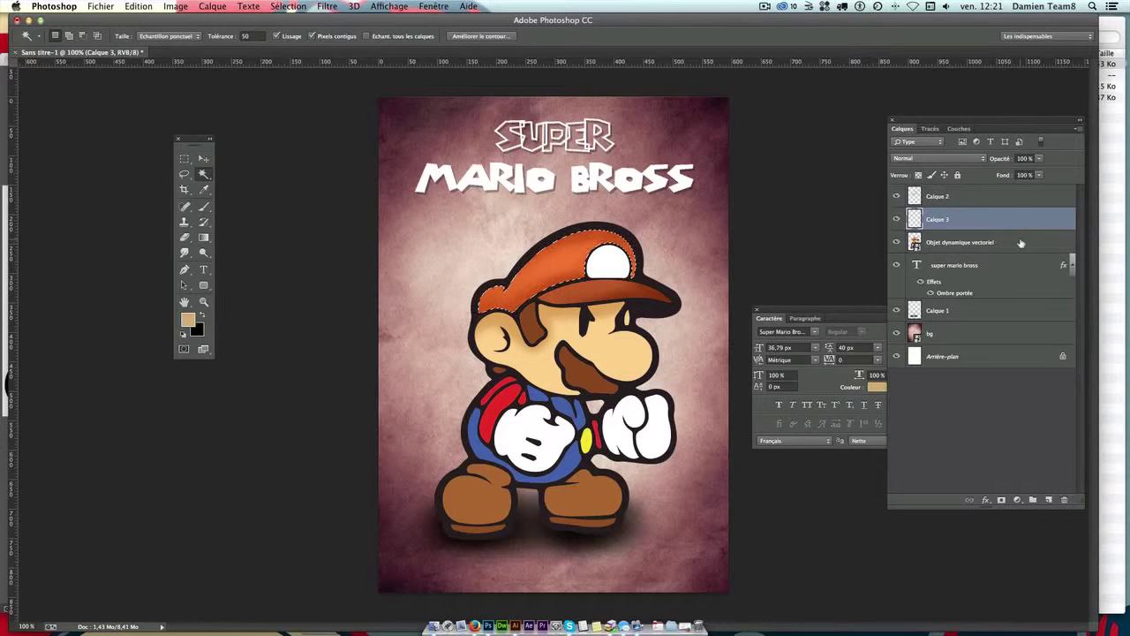
key("ctrl+plus")
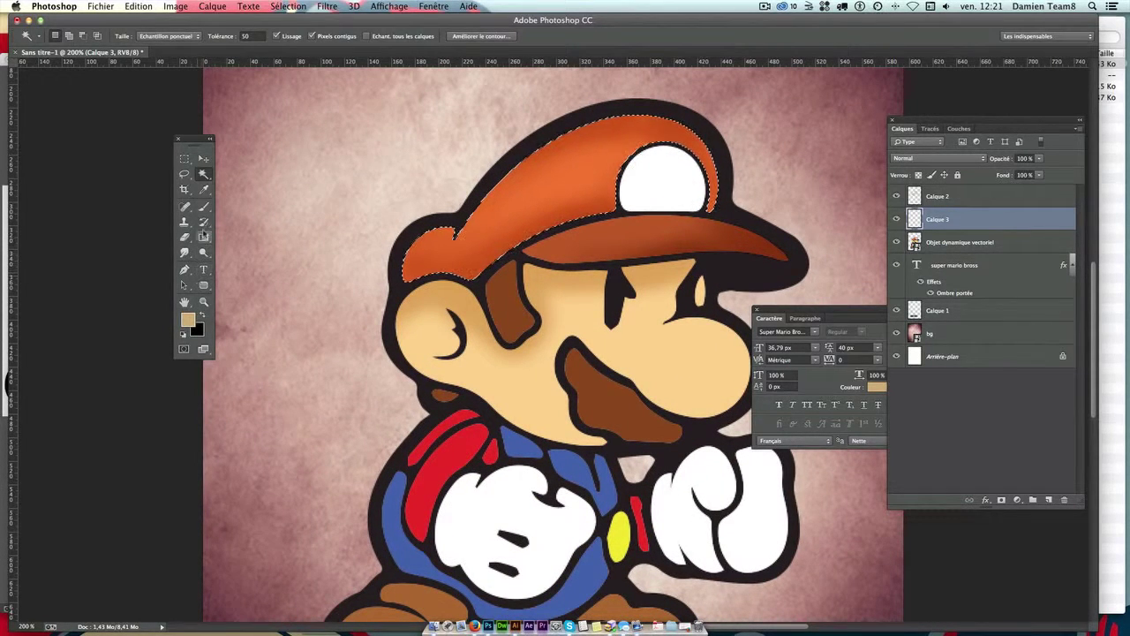
Step: Paint a lighter yellow-orange highlight across the cap on Calque 3, then deselect
left_click(188, 321)
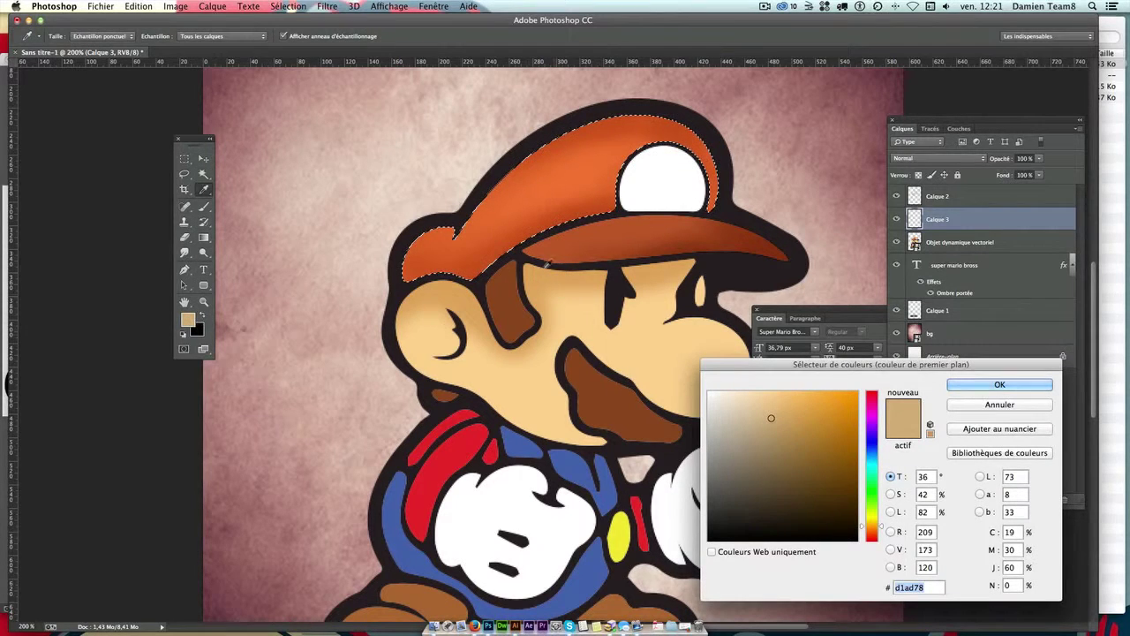
left_click(565, 182)
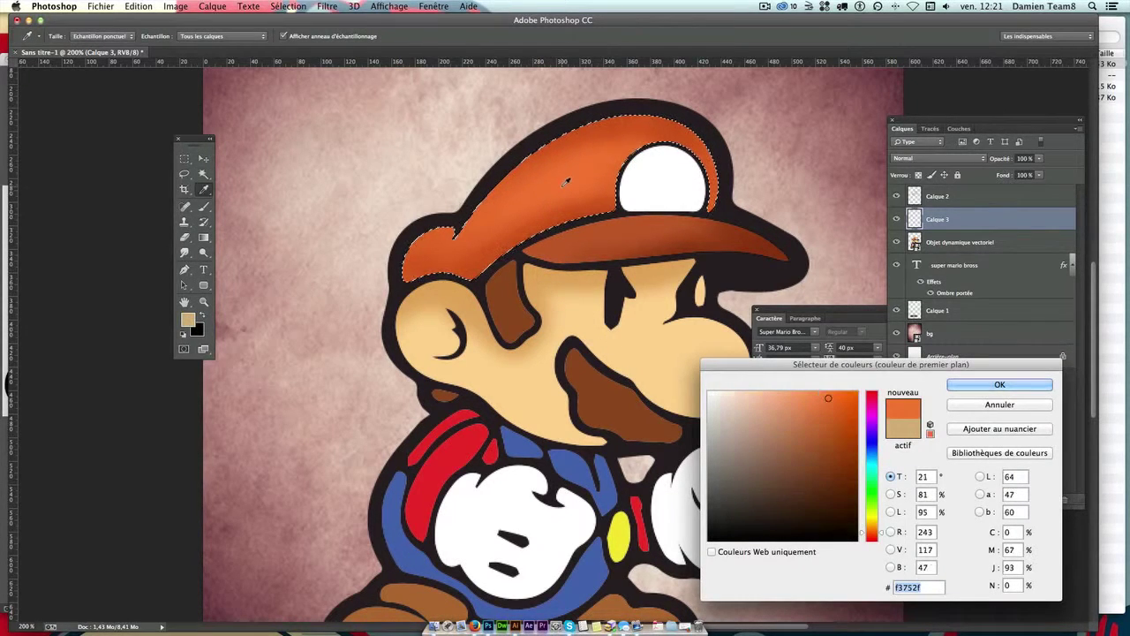
left_click(882, 529)
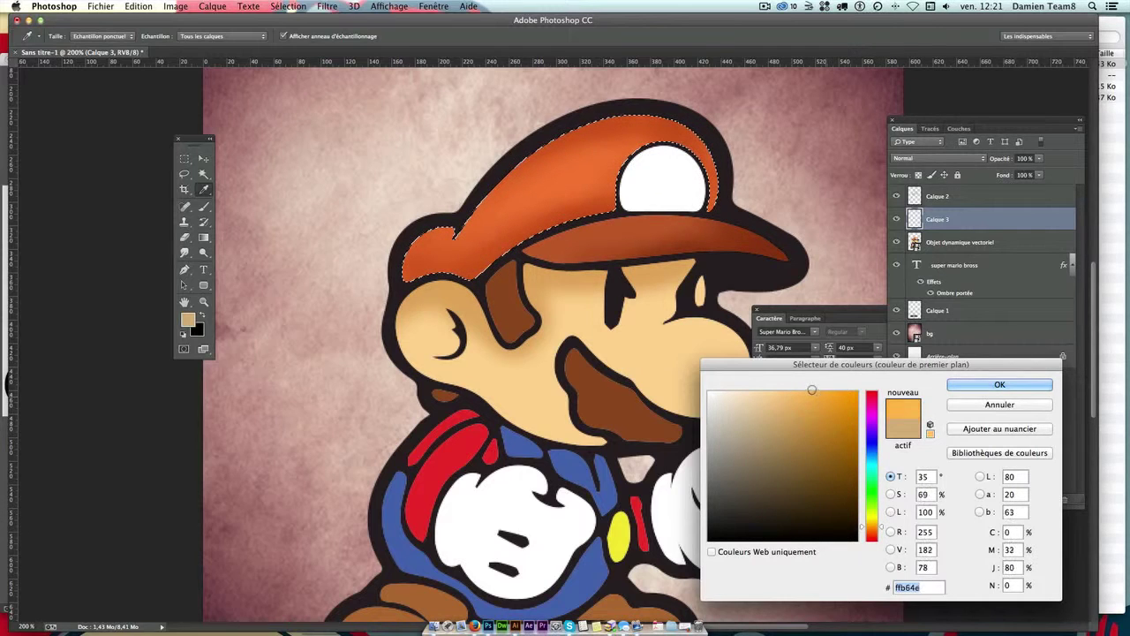
key("Return")
key("w")
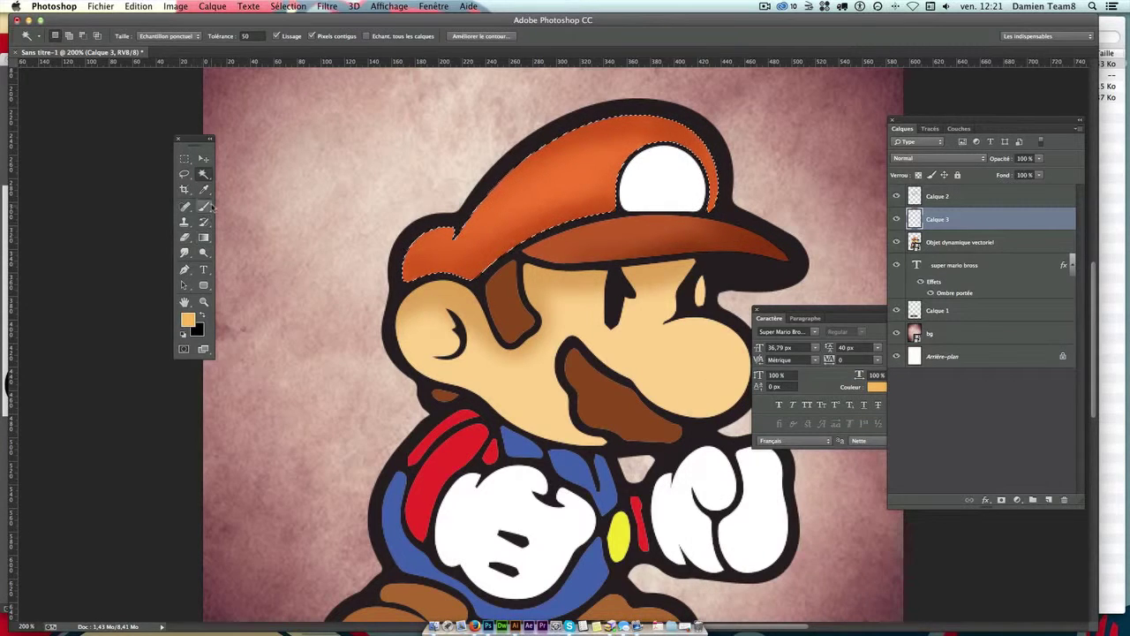
left_click(204, 206)
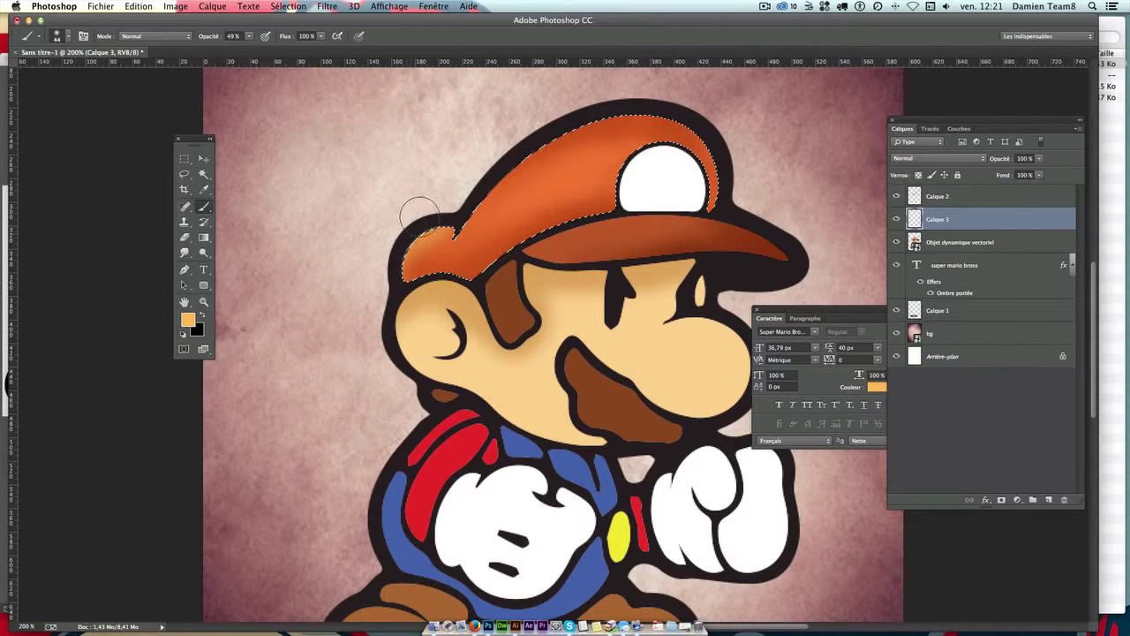
left_click_drag(419, 234, 606, 164)
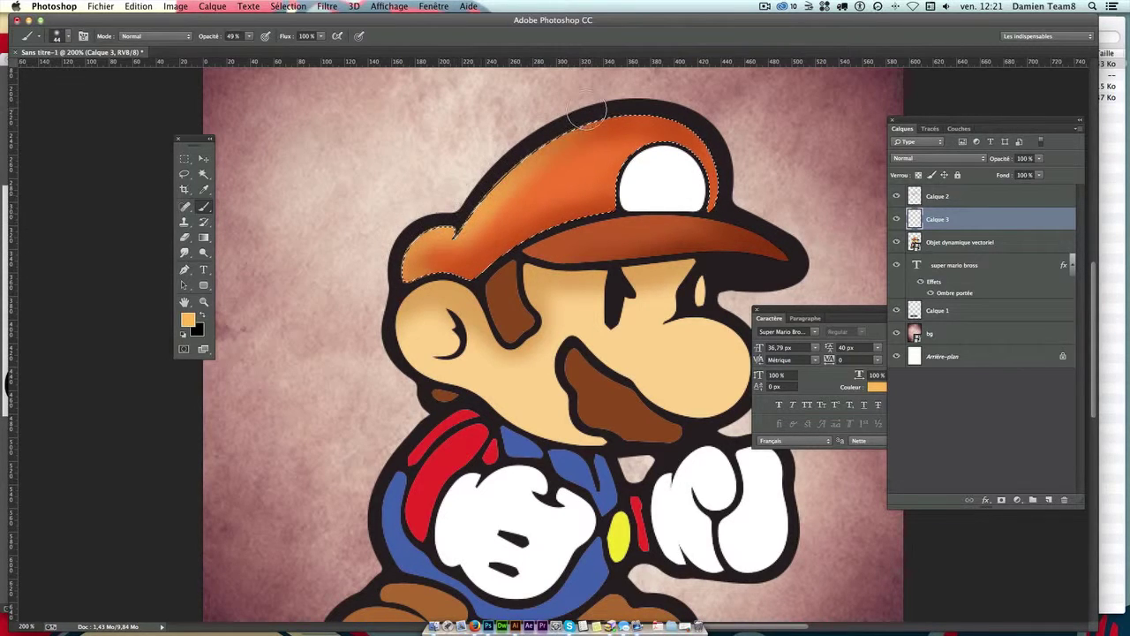
key("ctrl+d")
key("ctrl+minus")
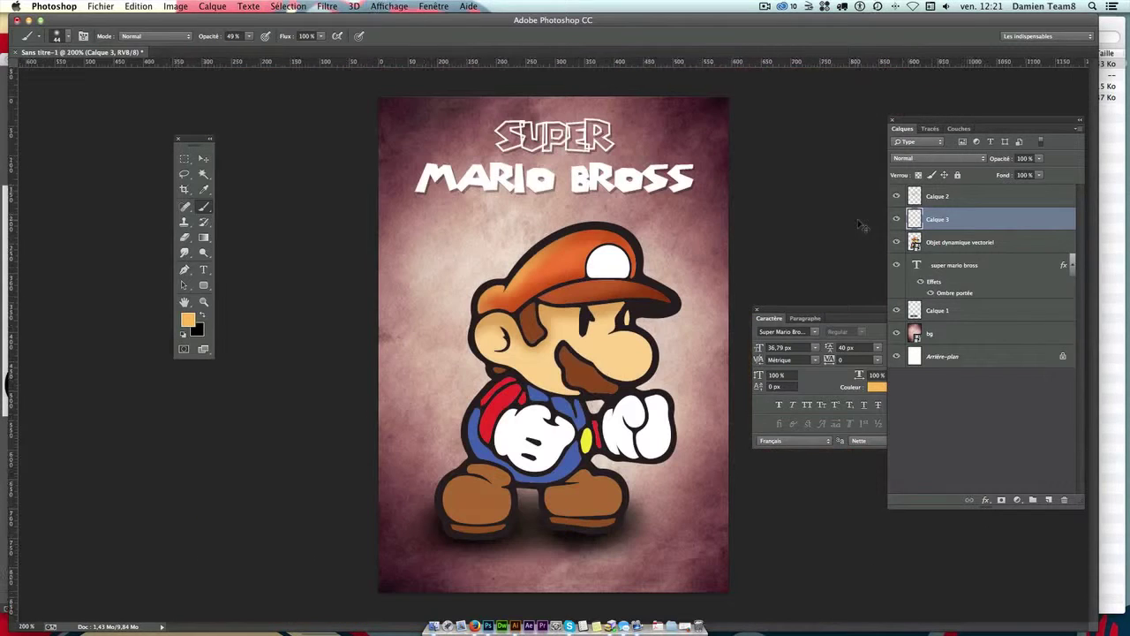
Step: Set Calque 3's blend mode to Incrustation after trying Produit and Lumière tamisée
left_click(934, 162)
left_click(932, 180)
left_click(936, 160)
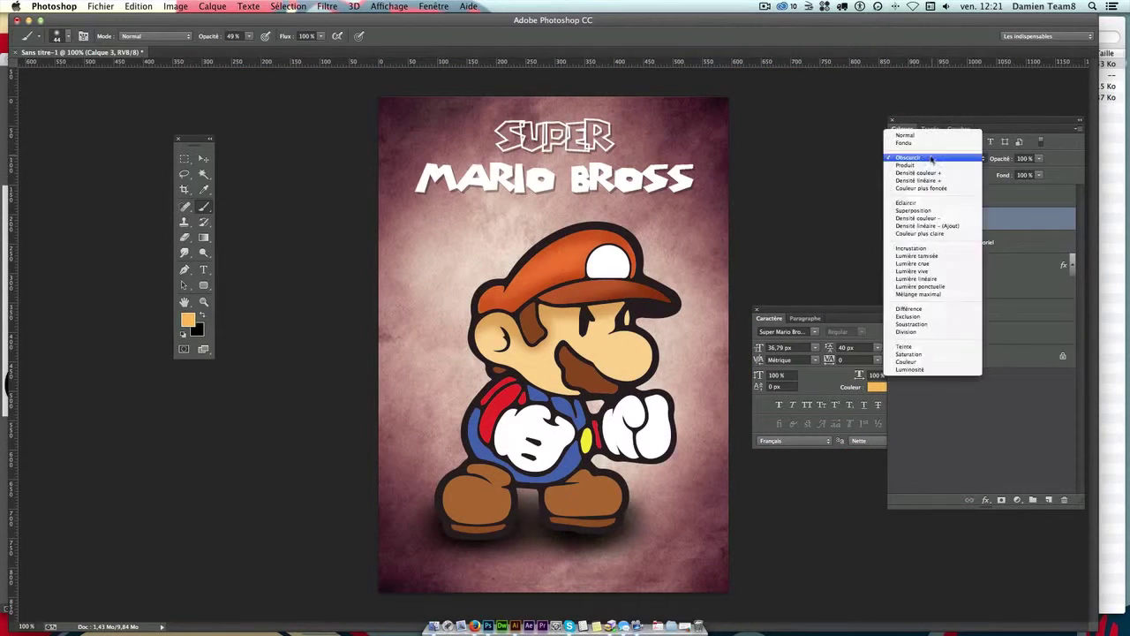
left_click(925, 166)
left_click(927, 160)
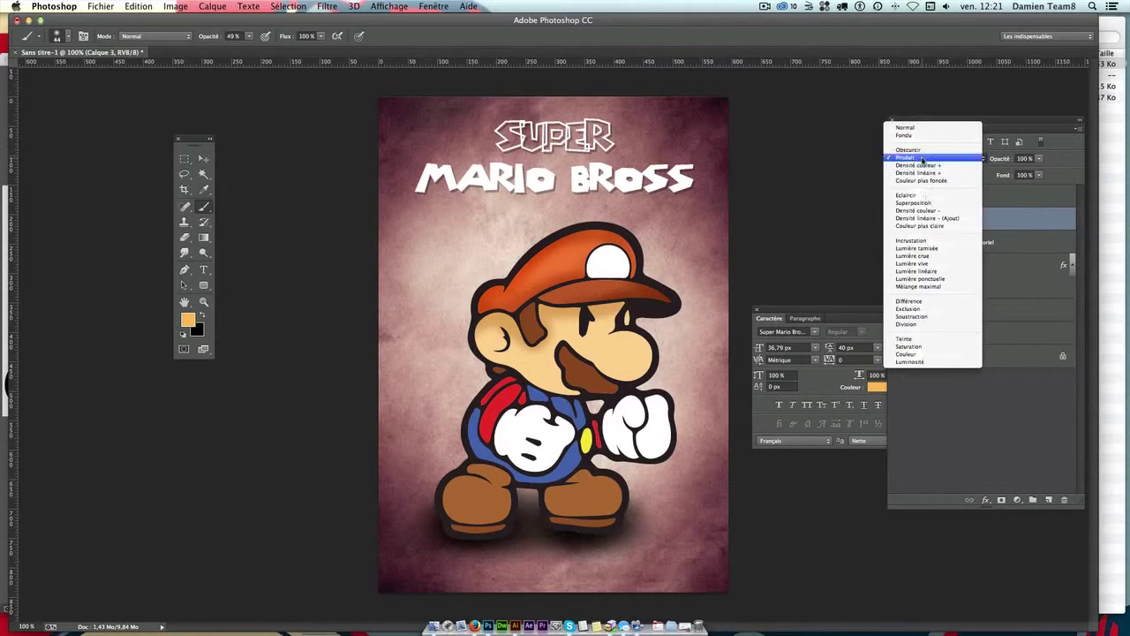
left_click(920, 242)
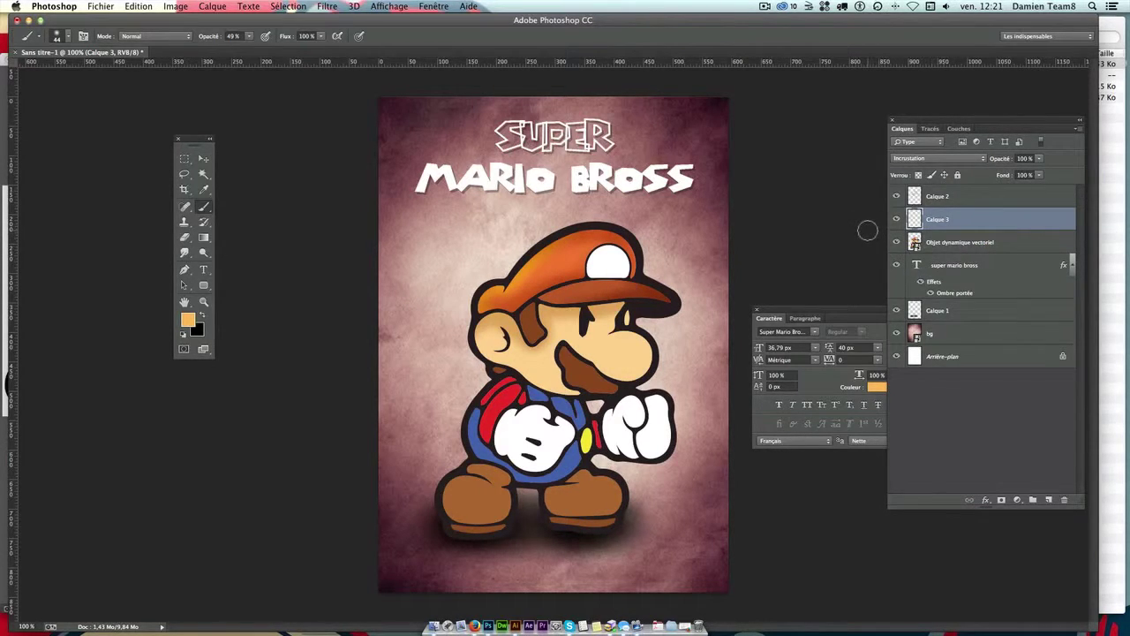
left_click(936, 159)
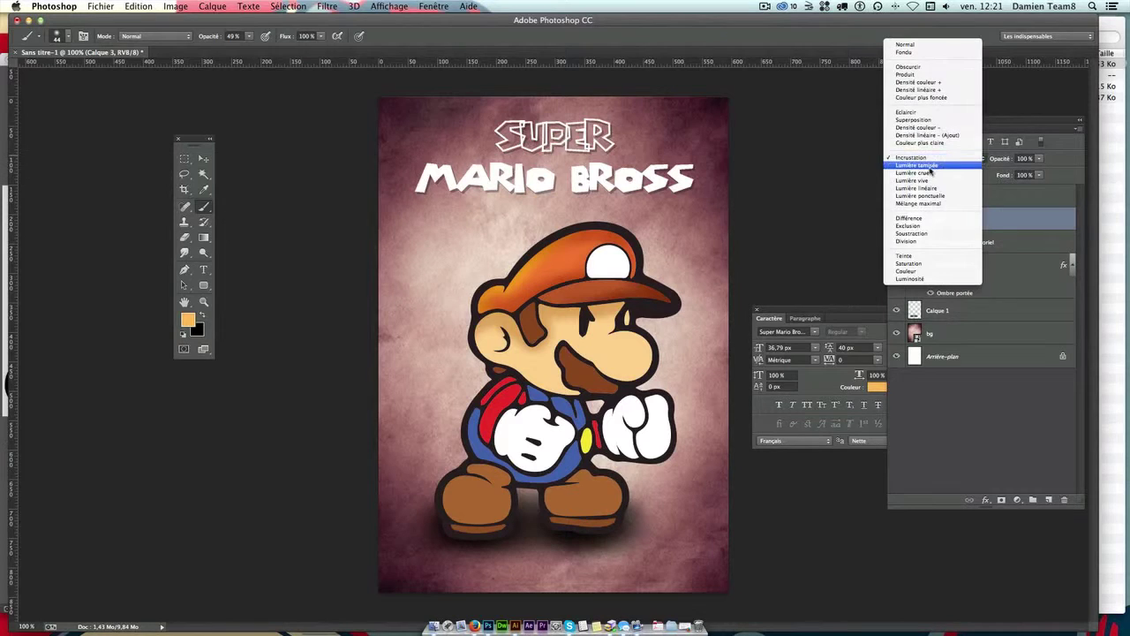
left_click(931, 169)
left_click(916, 159)
left_click(918, 149)
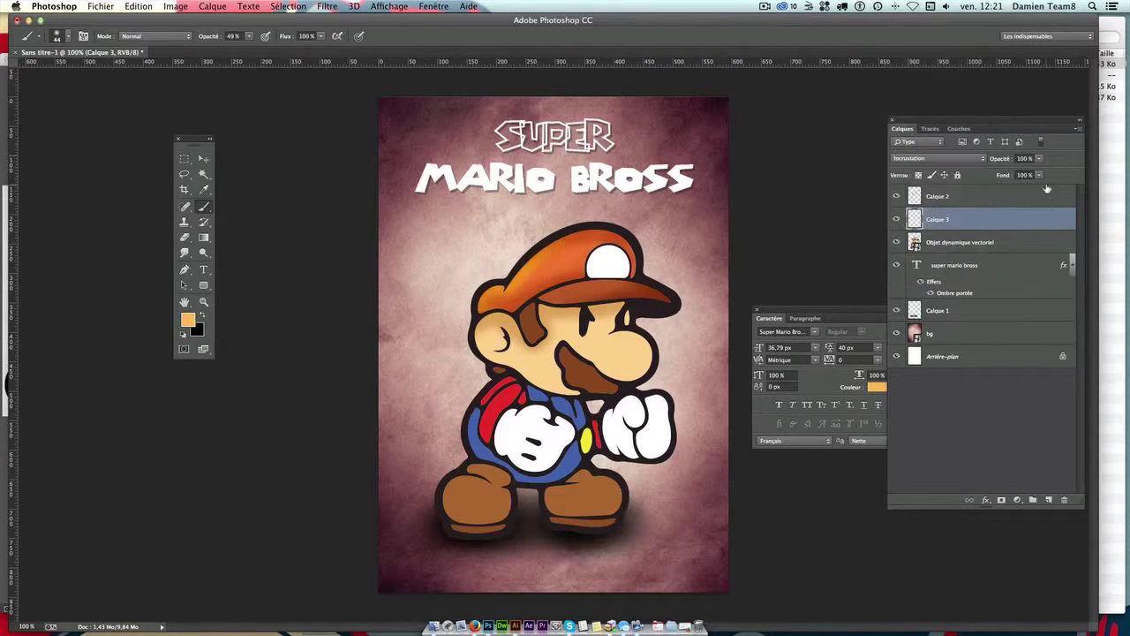
key("ctrl+minus")
key("ctrl+plus")
key("ctrl+plus")
key("ctrl+plus")
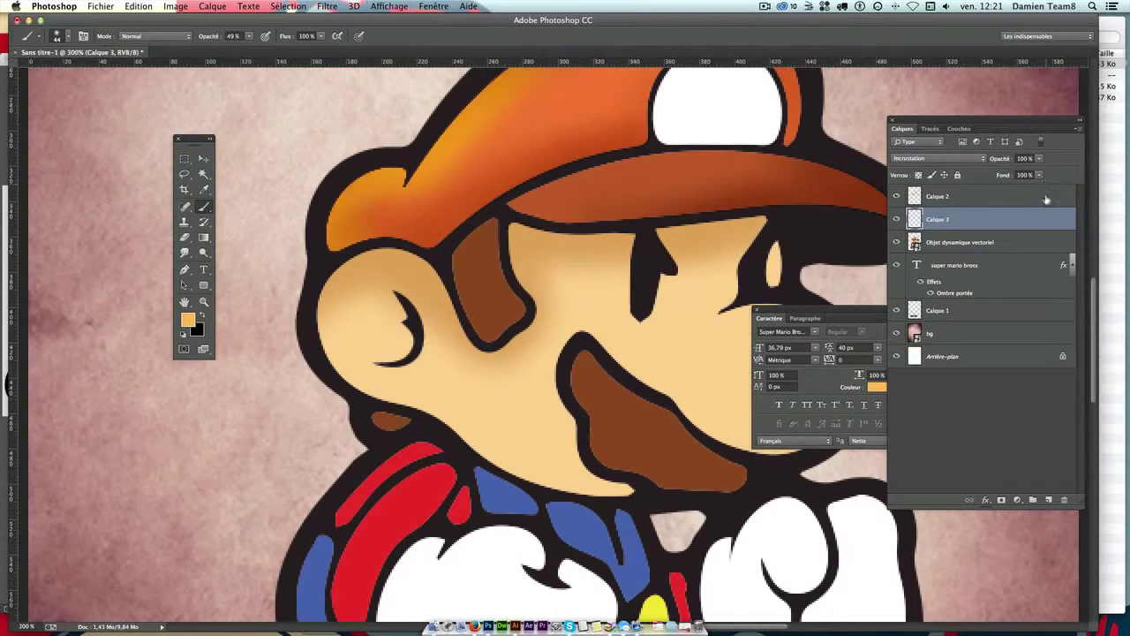
Step: Magic Wand-select the skin of Mario's face and target the Calque 3 layer
left_click(960, 242)
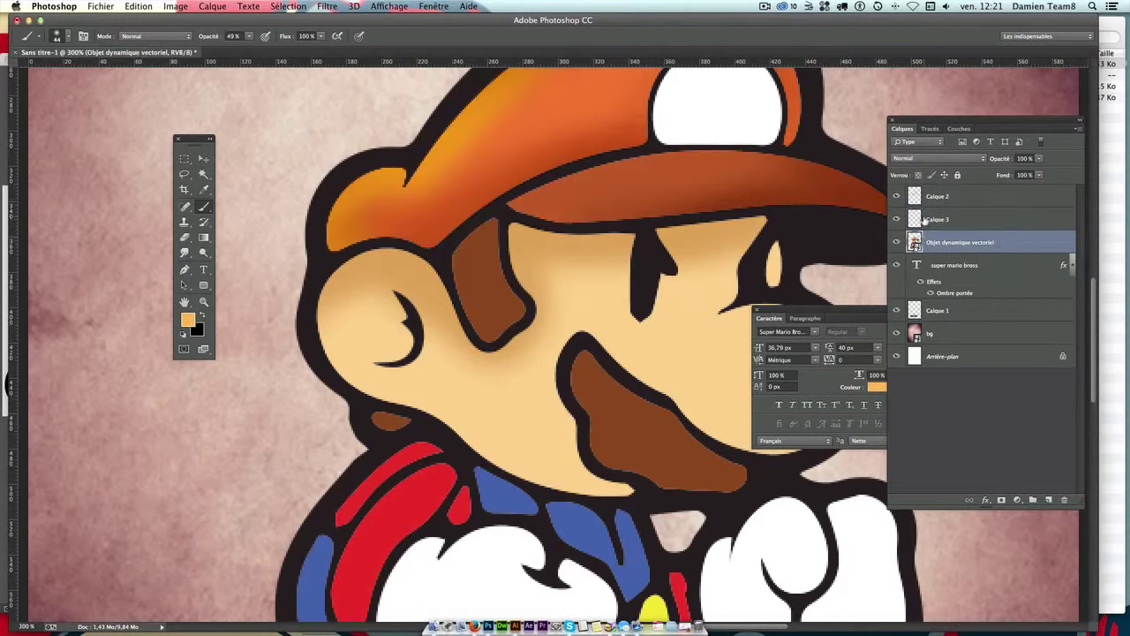
left_click(203, 174)
mouse_move(563, 378)
left_mouse_down()
mouse_move(510, 461)
mouse_move(499, 323)
left_mouse_up()
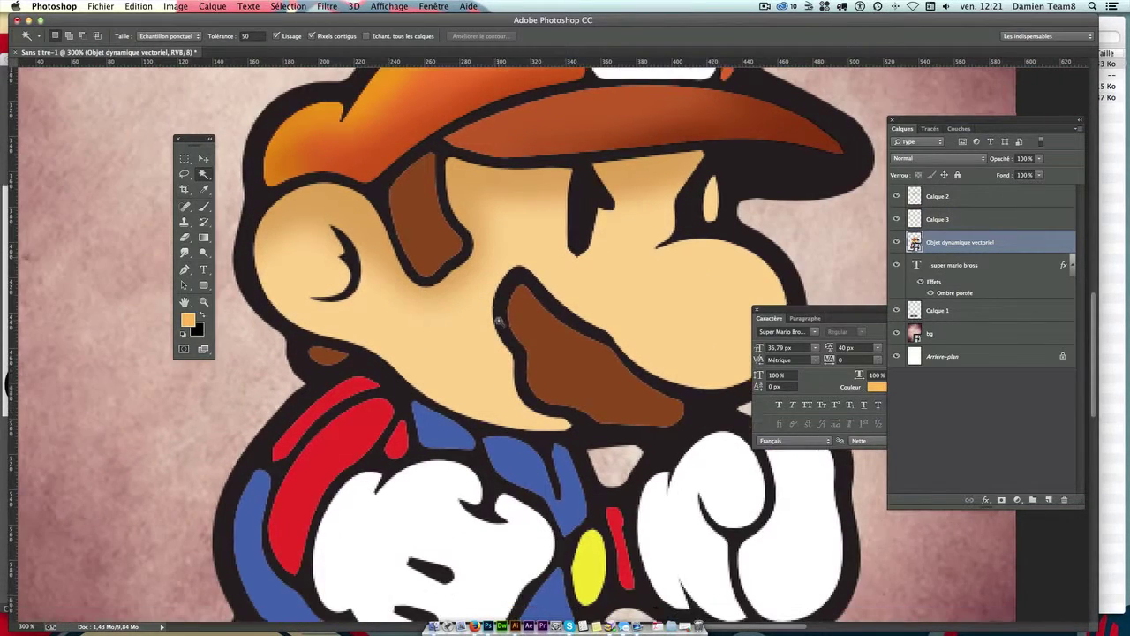
key("ctrl+minus")
key("ctrl+minus")
key("ctrl+minus")
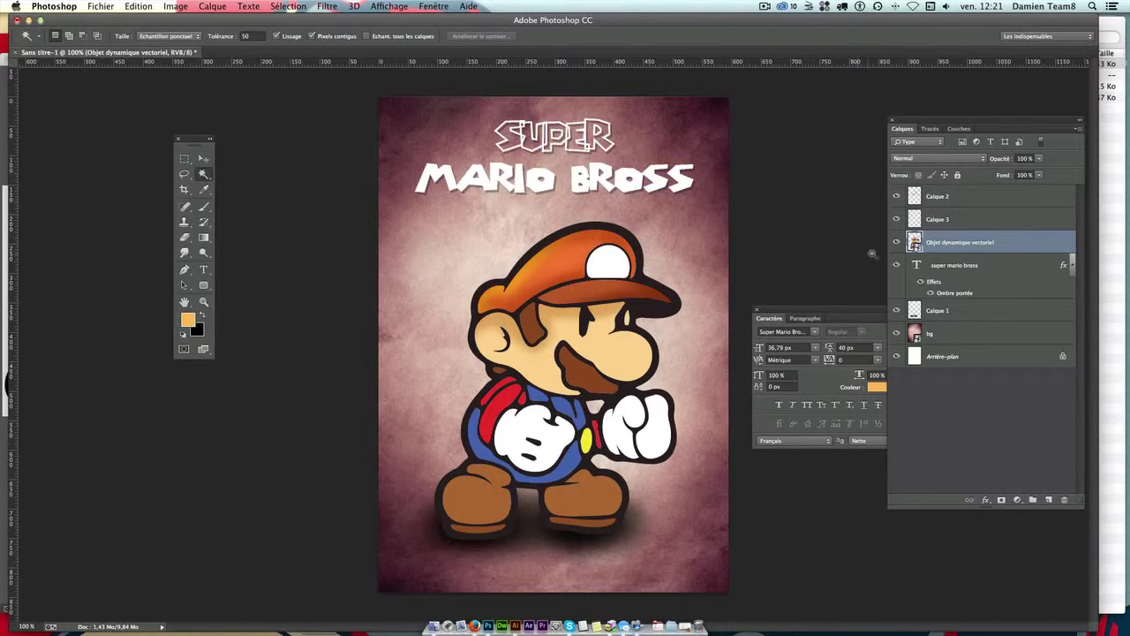
left_click(626, 358)
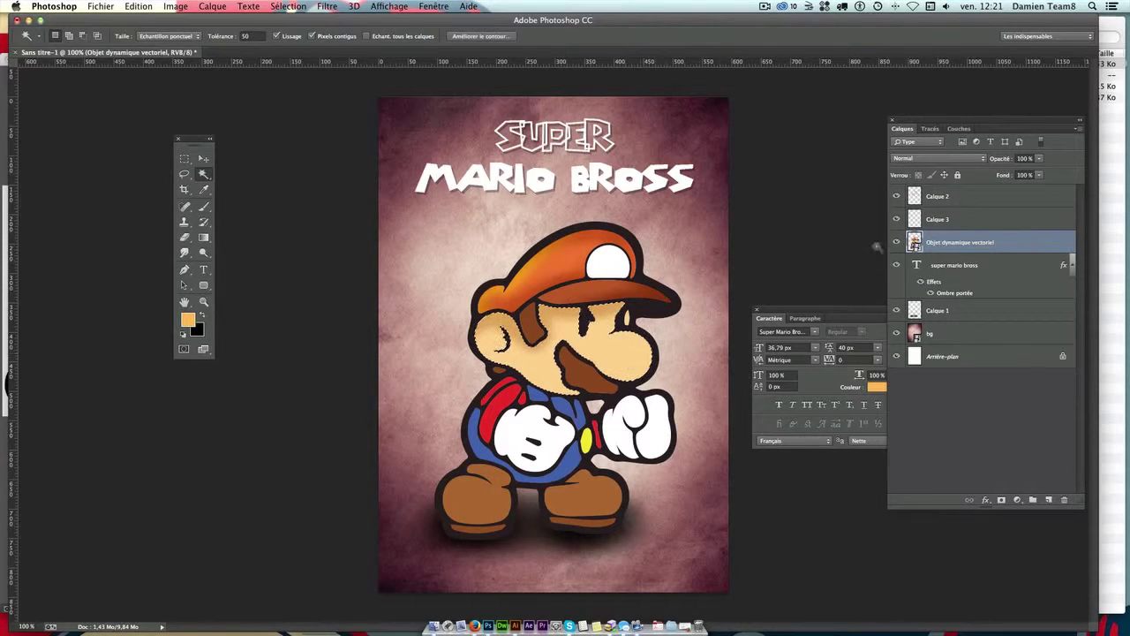
left_click(927, 217)
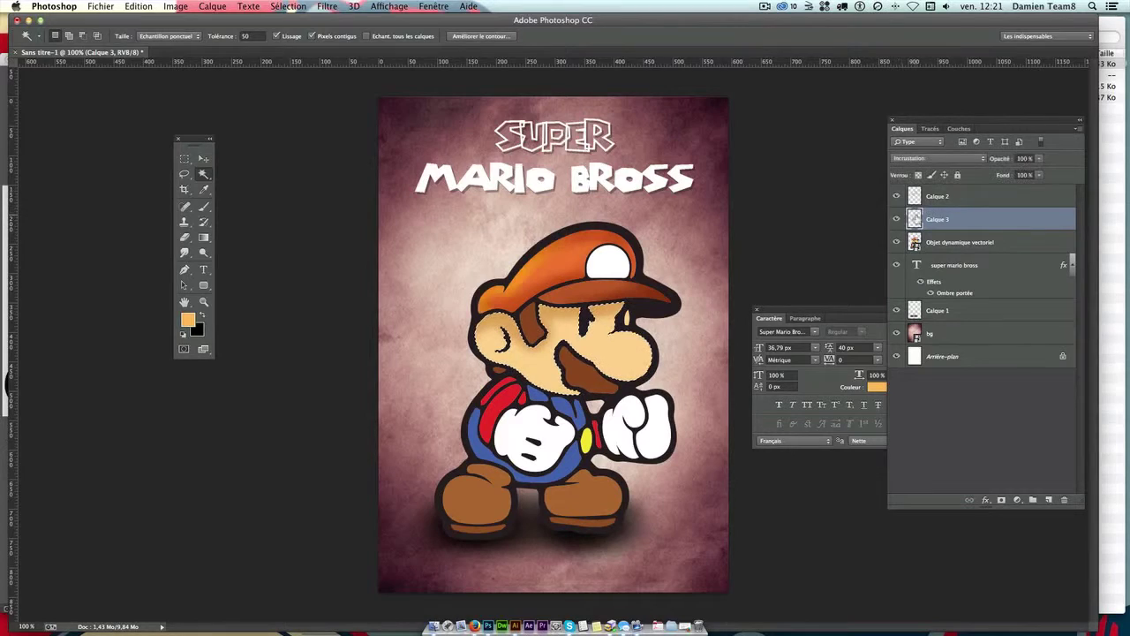
key("ctrl+plus")
key("ctrl+plus")
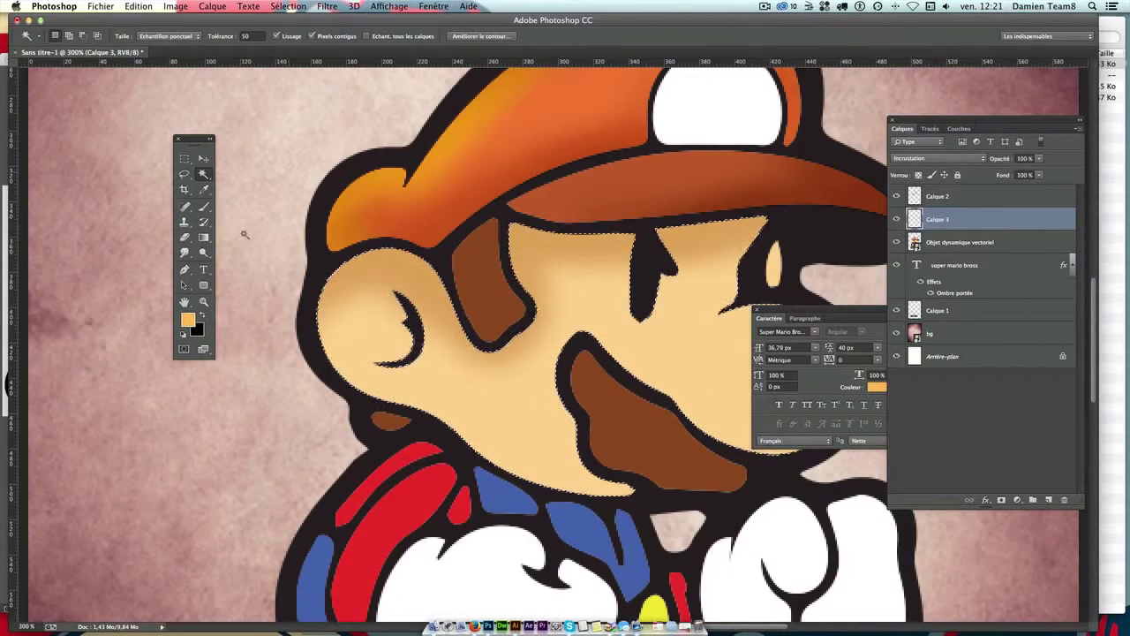
left_click(204, 207)
Step: Choose a pale near-white skin tone as foreground and compare Calque 3 on and off
left_click(188, 319)
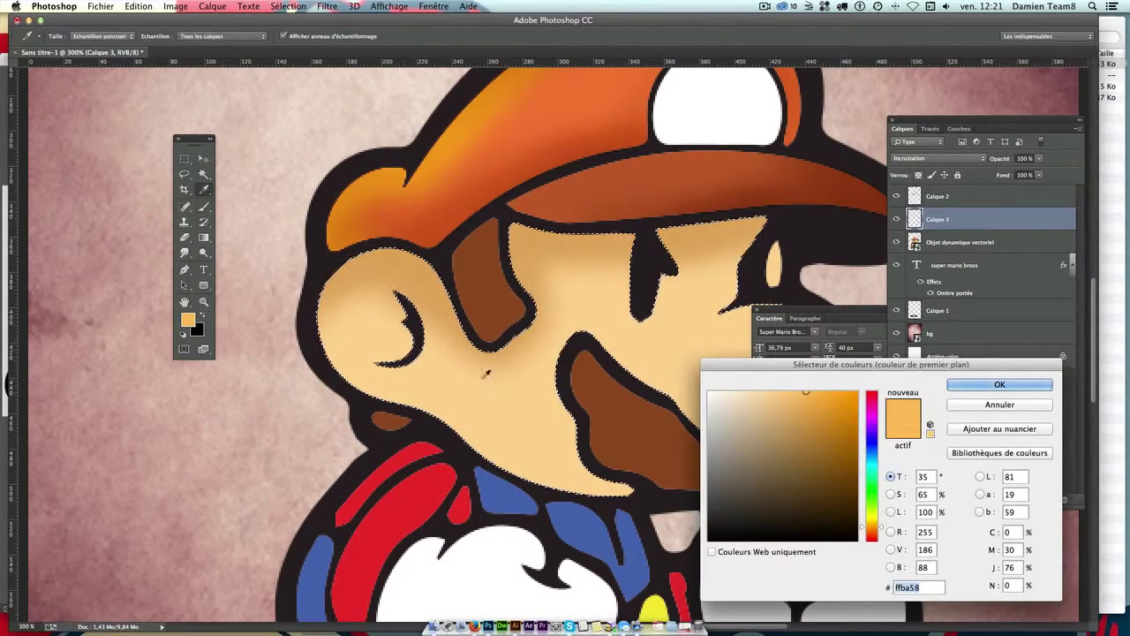
left_click_drag(712, 394, 745, 391)
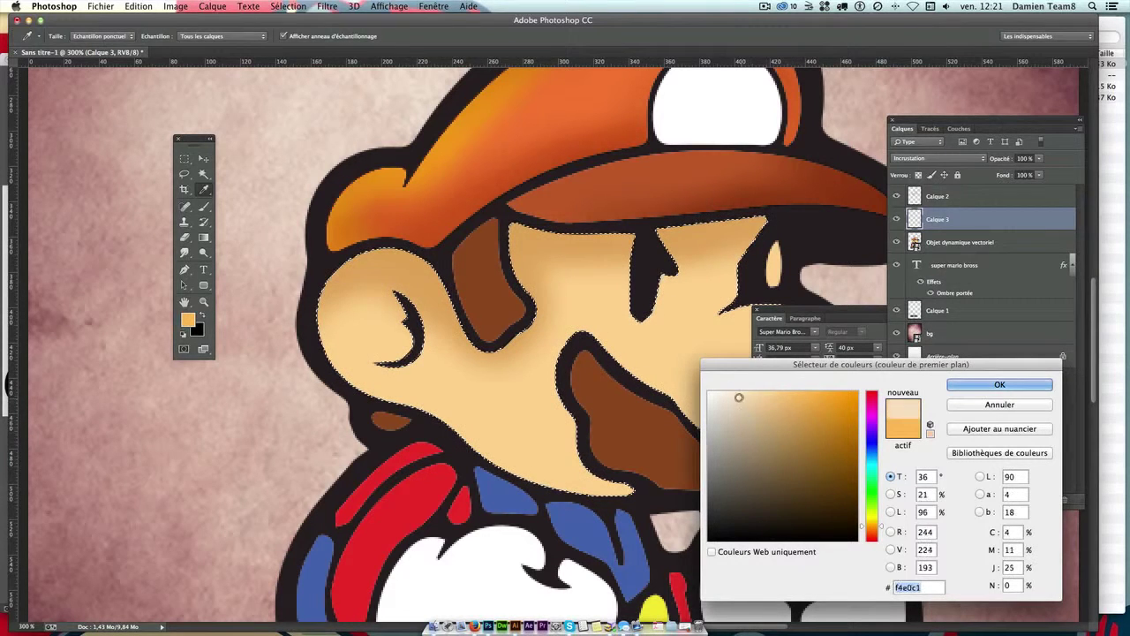
key("Return")
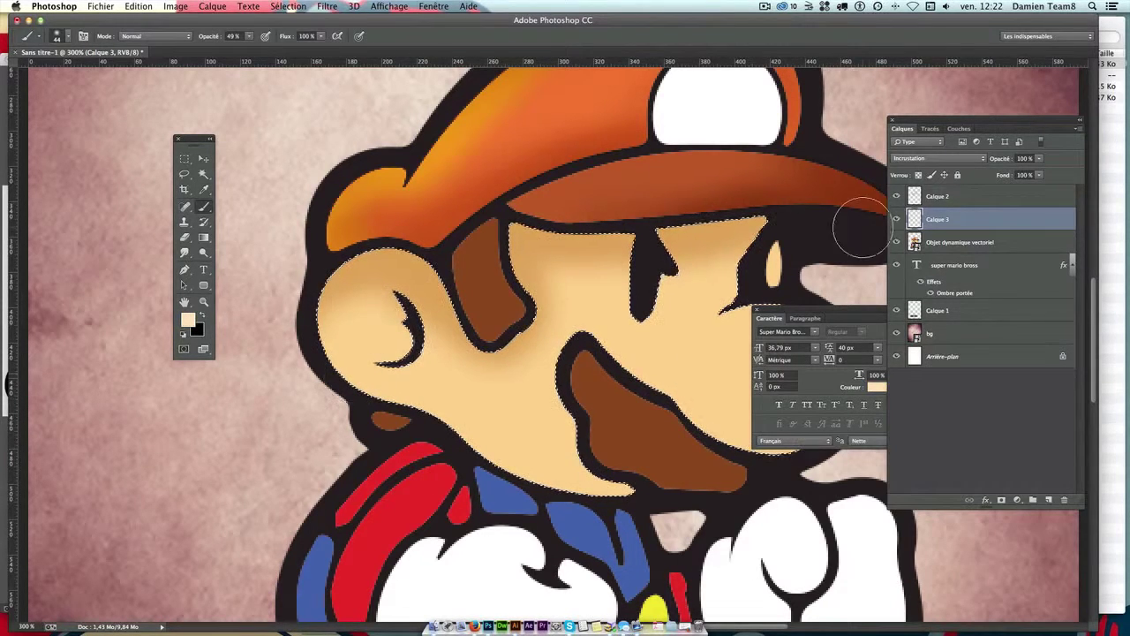
left_click(897, 219)
left_click(897, 219)
left_click(897, 219)
left_click(897, 219)
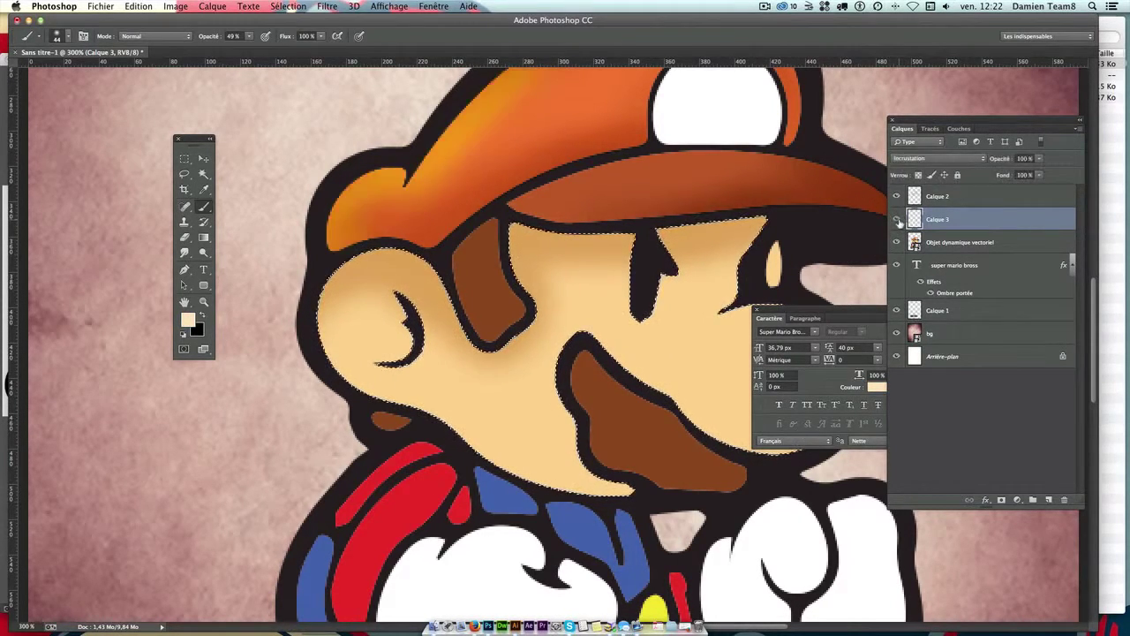
left_click(897, 219)
left_click(897, 219)
Step: Rename Calque 3 to 'lumiere' and paint a soft highlight along Mario's left cheek
double_click(936, 220)
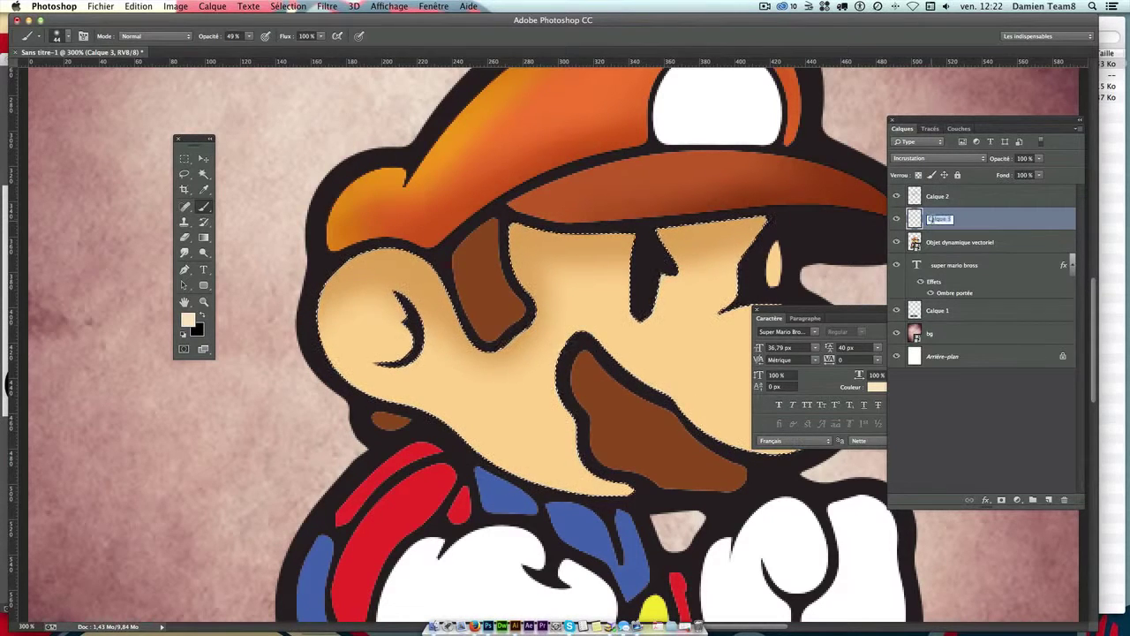
type("lumiè")
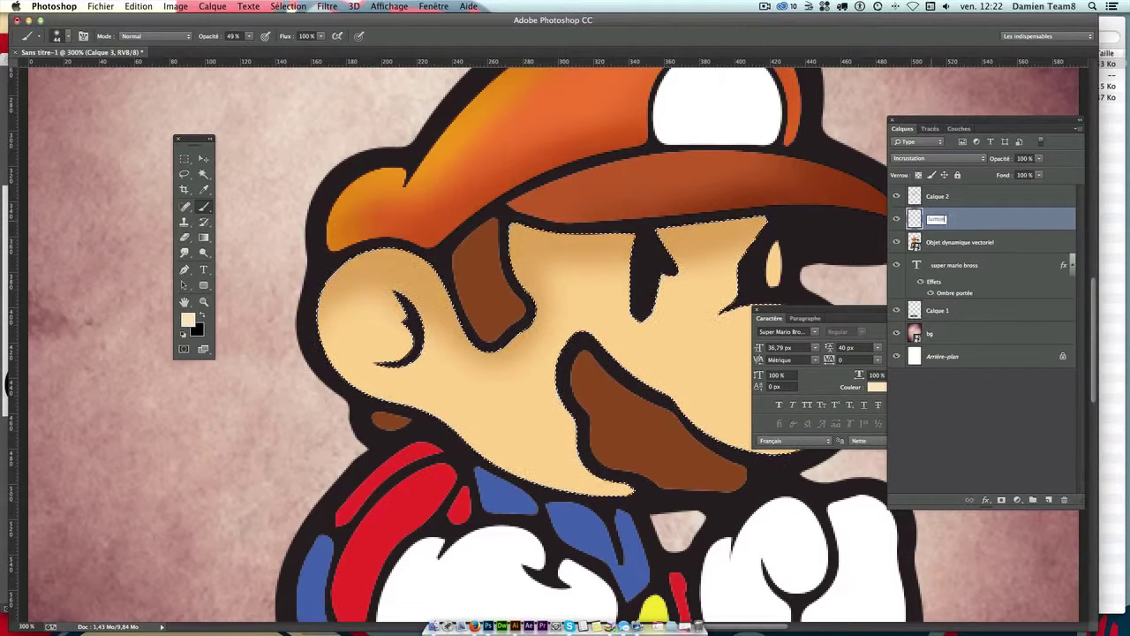
key("Return")
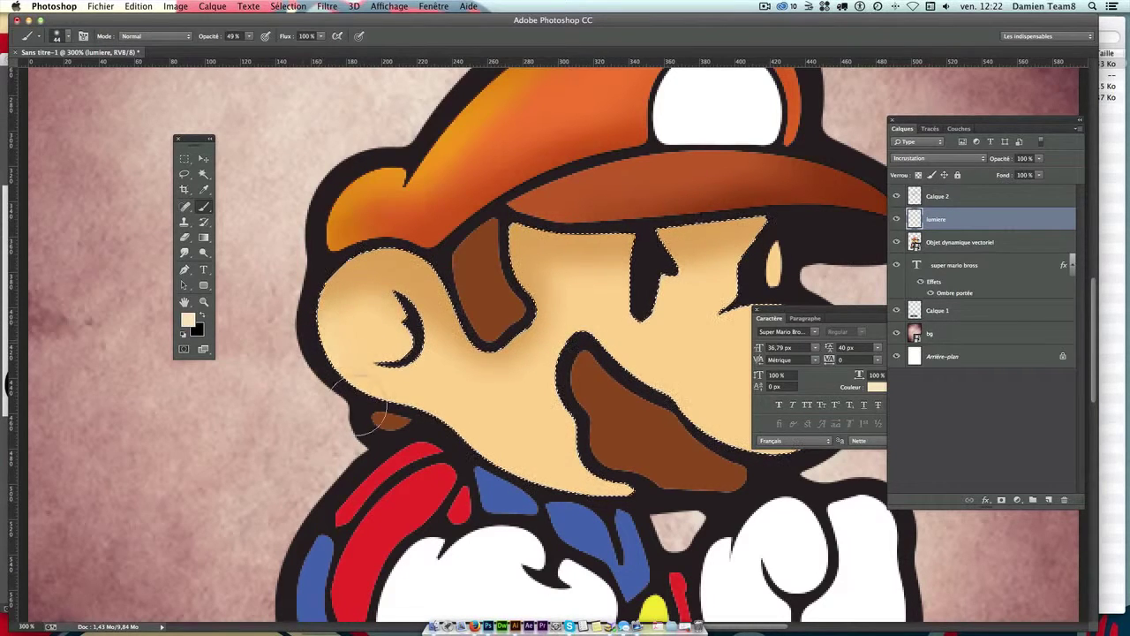
mouse_move(367, 410)
left_mouse_down()
mouse_move(283, 265)
mouse_move(303, 303)
mouse_move(283, 328)
mouse_move(461, 466)
left_mouse_up()
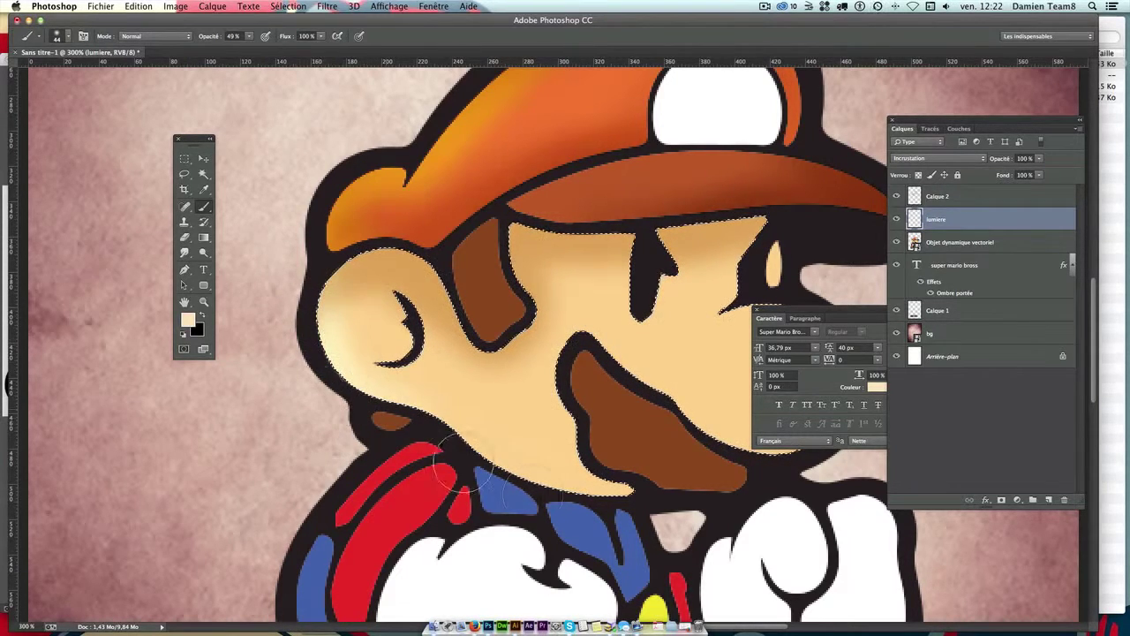
scroll(618, 512, "right", 5)
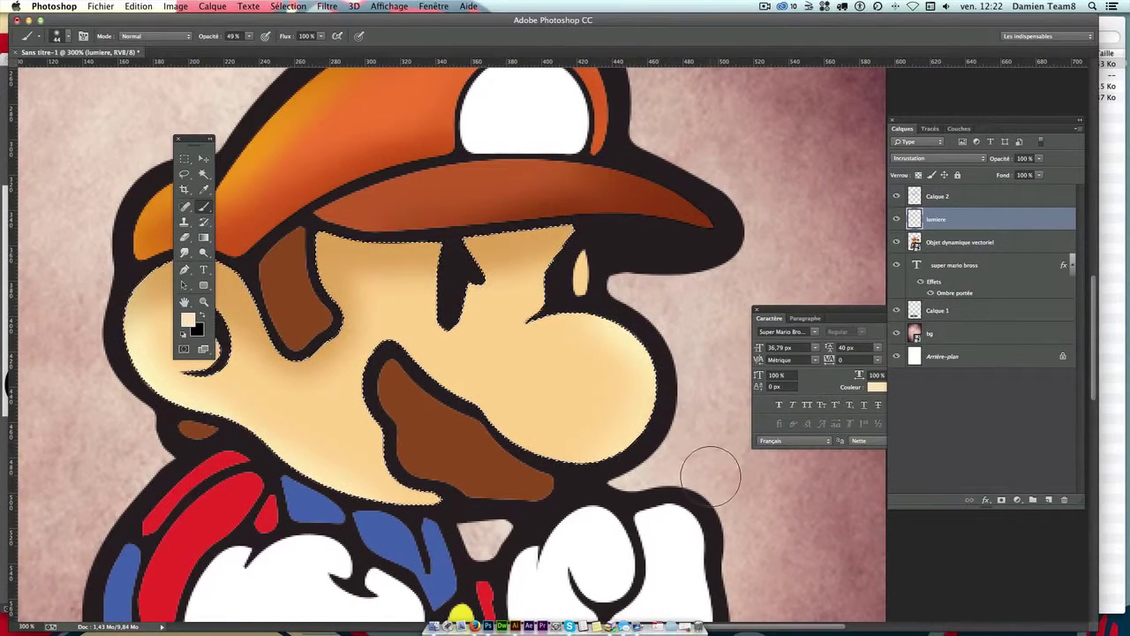
key("ctrl+d")
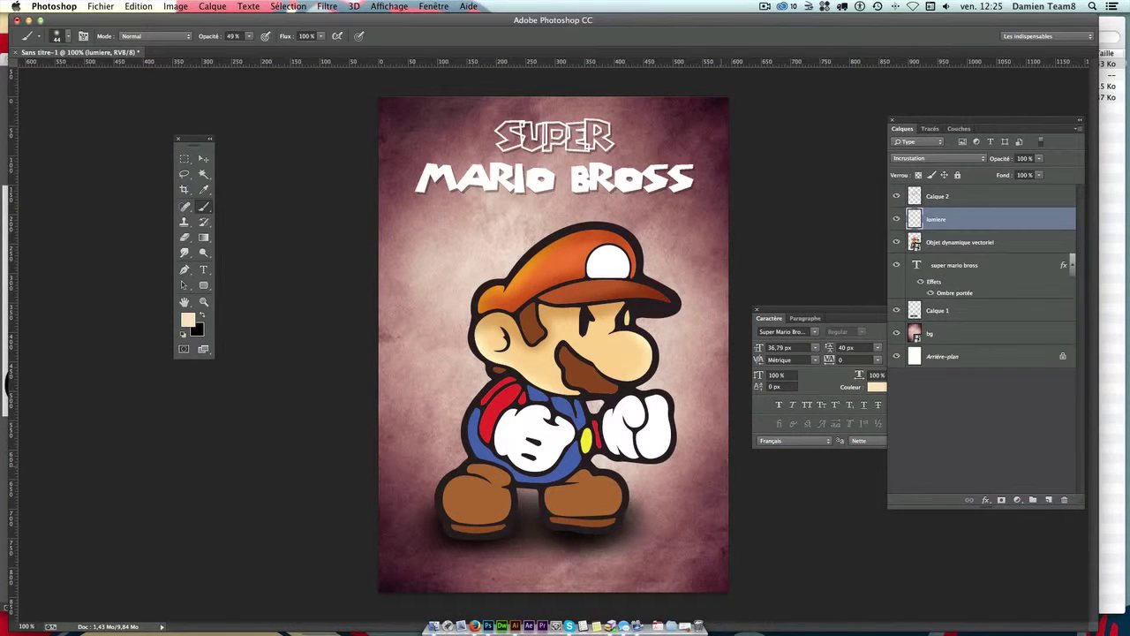
Step: In Illustrator, create a 20-point star with the Star tool on the artboard
left_click(456, 619)
key("ctrl+n")
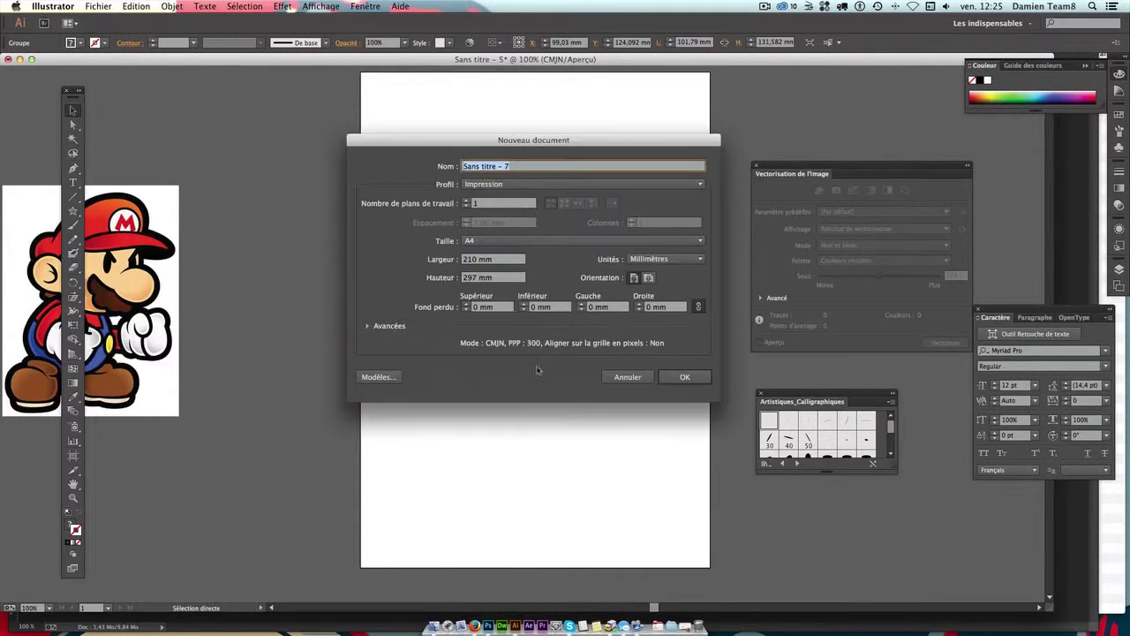
key("Escape")
left_click(74, 212)
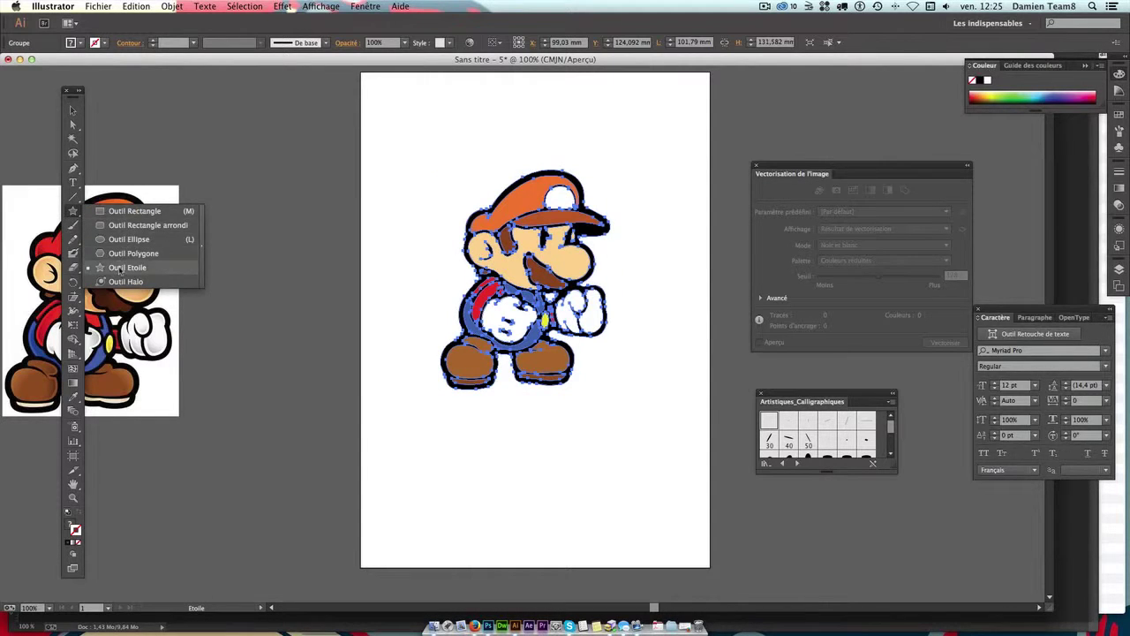
left_click_drag(73, 212, 127, 267)
left_click(536, 463)
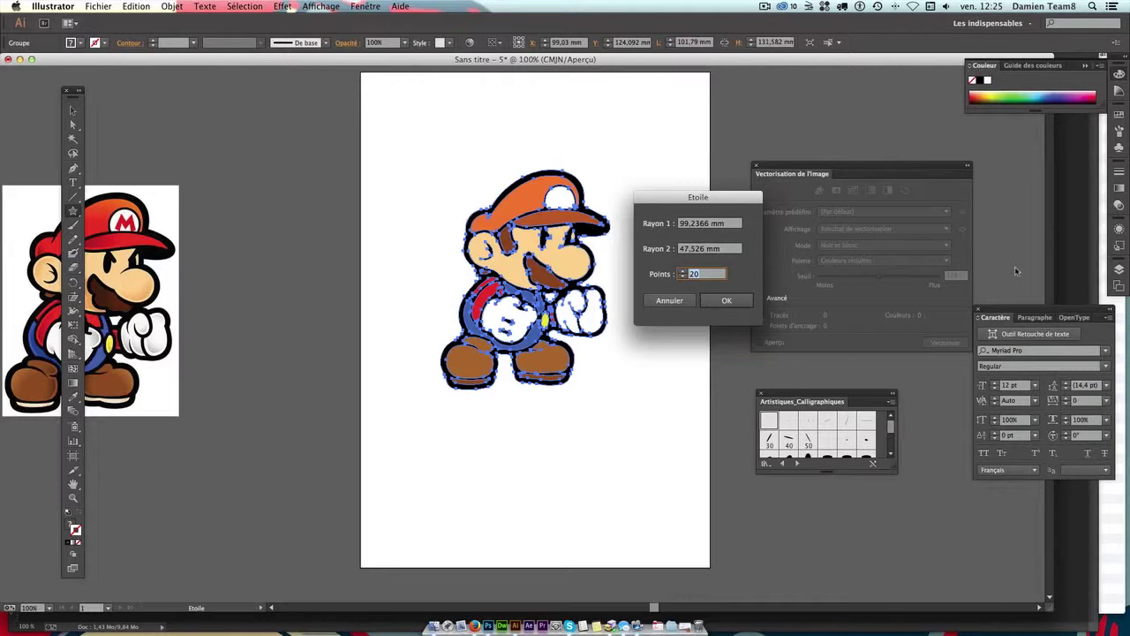
key("Return")
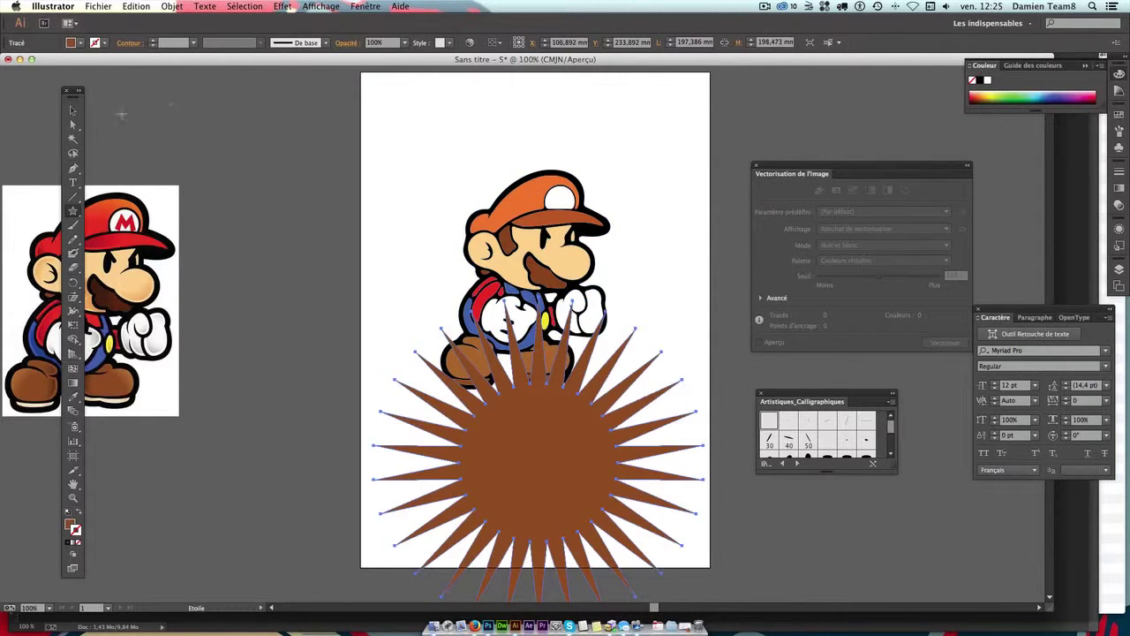
Step: Give the star a white fill and no stroke
left_click(73, 109)
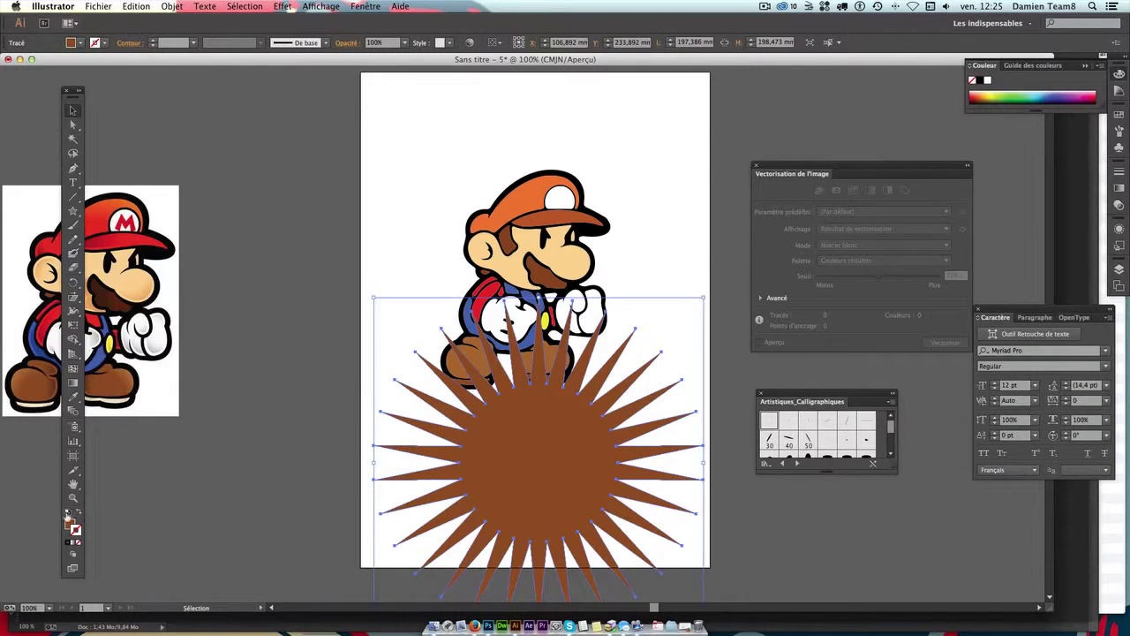
left_click(68, 513)
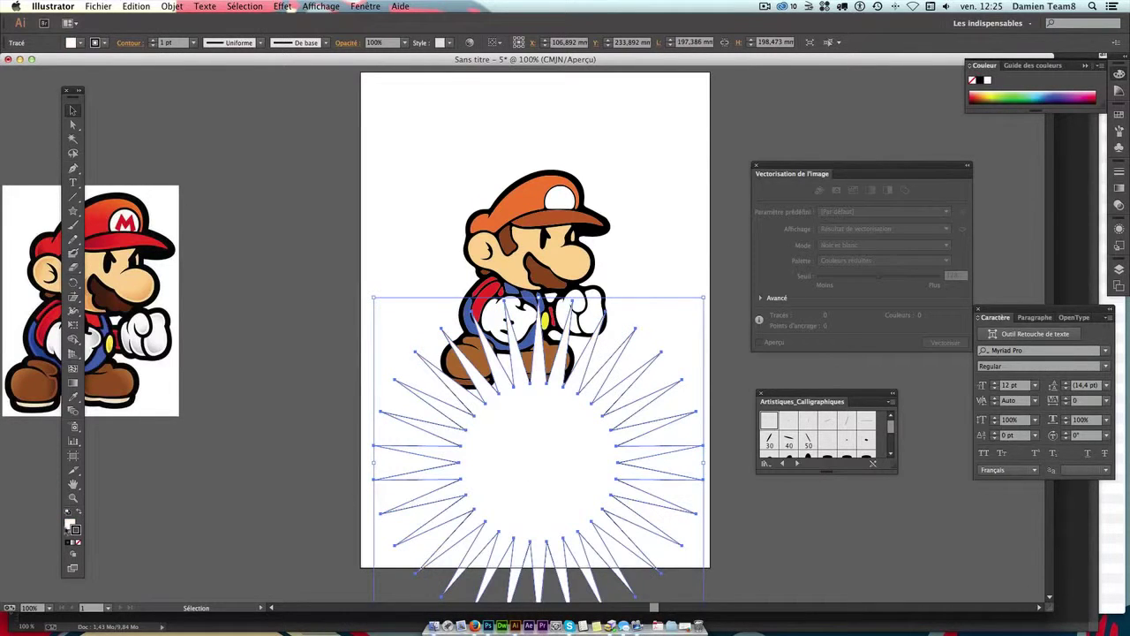
left_click(78, 543)
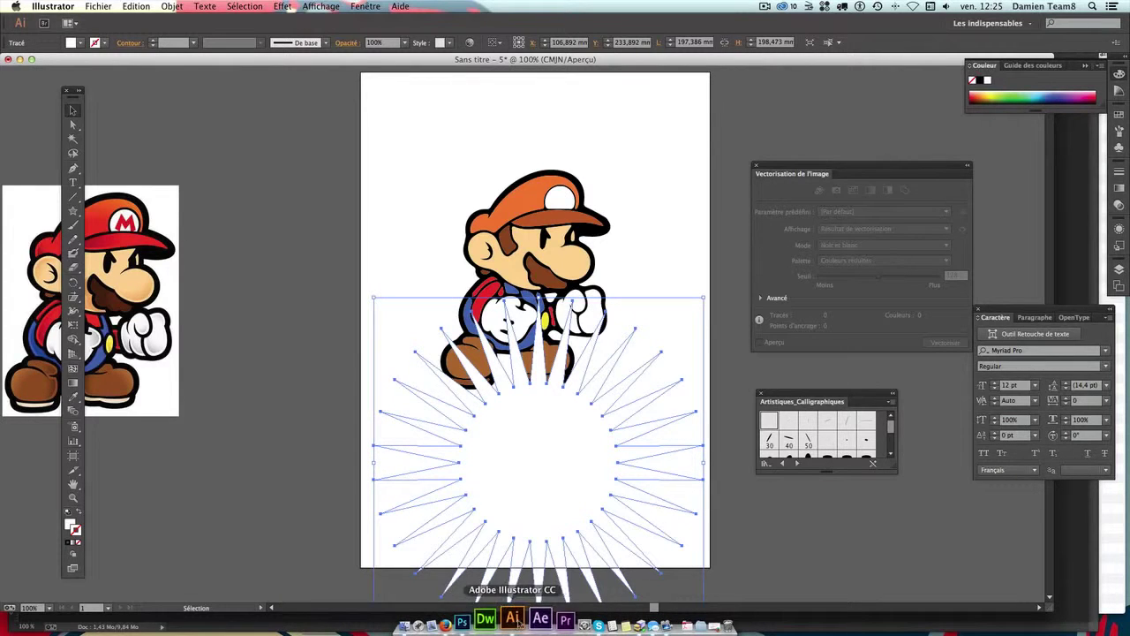
Step: Paste the starburst as a smart object directly above the bg layer
left_click(485, 619)
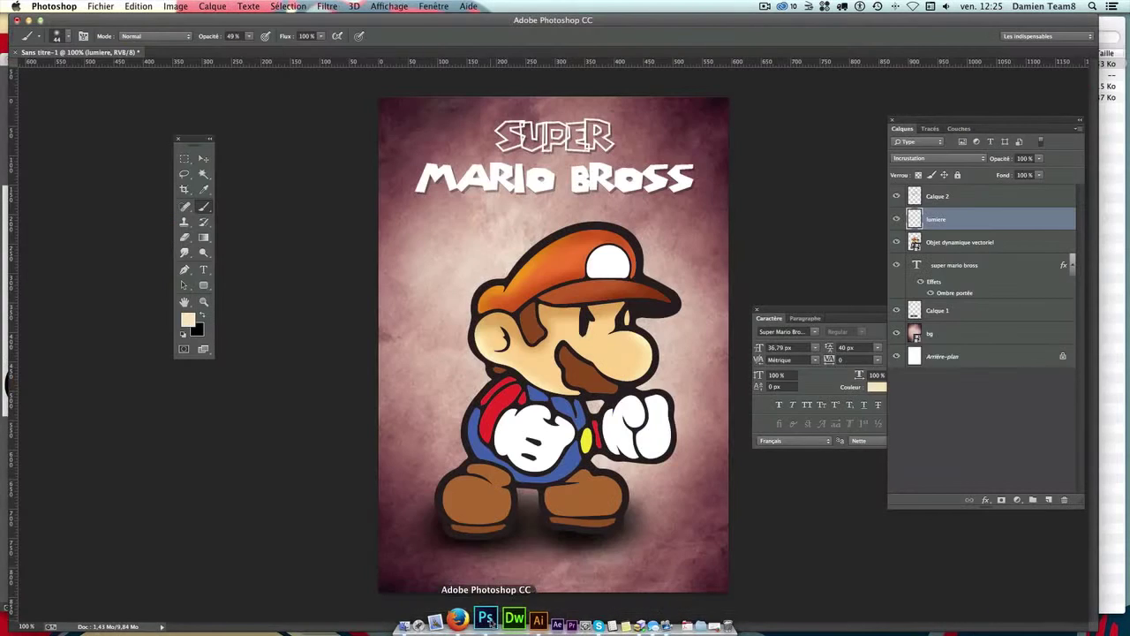
left_click(944, 338)
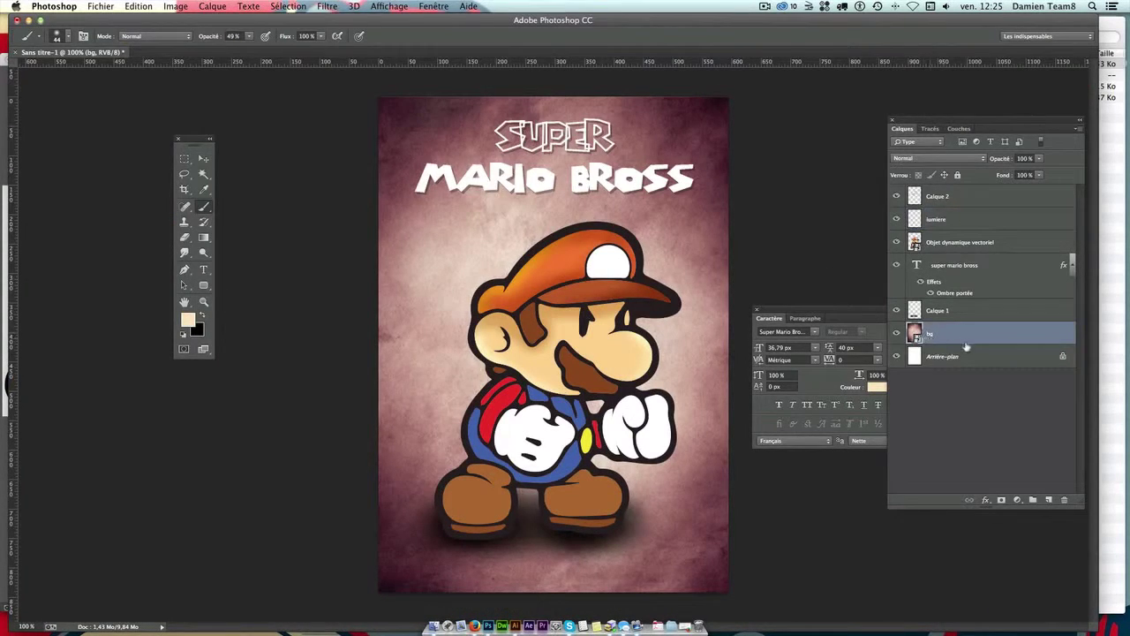
key("cmd+v")
key("Return")
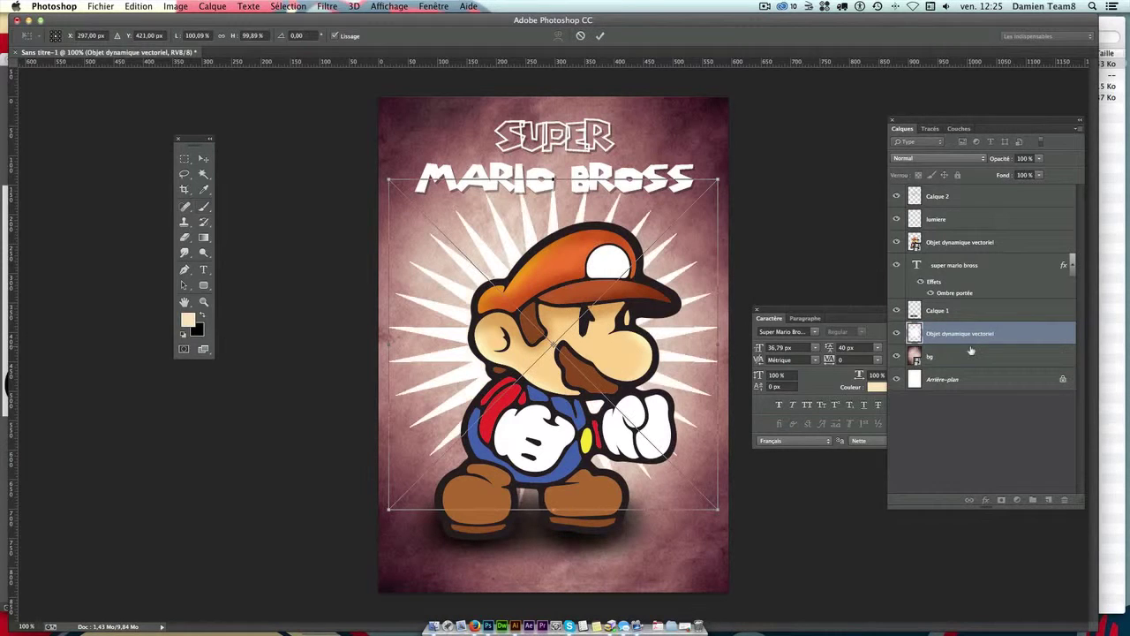
key("Return")
key("b")
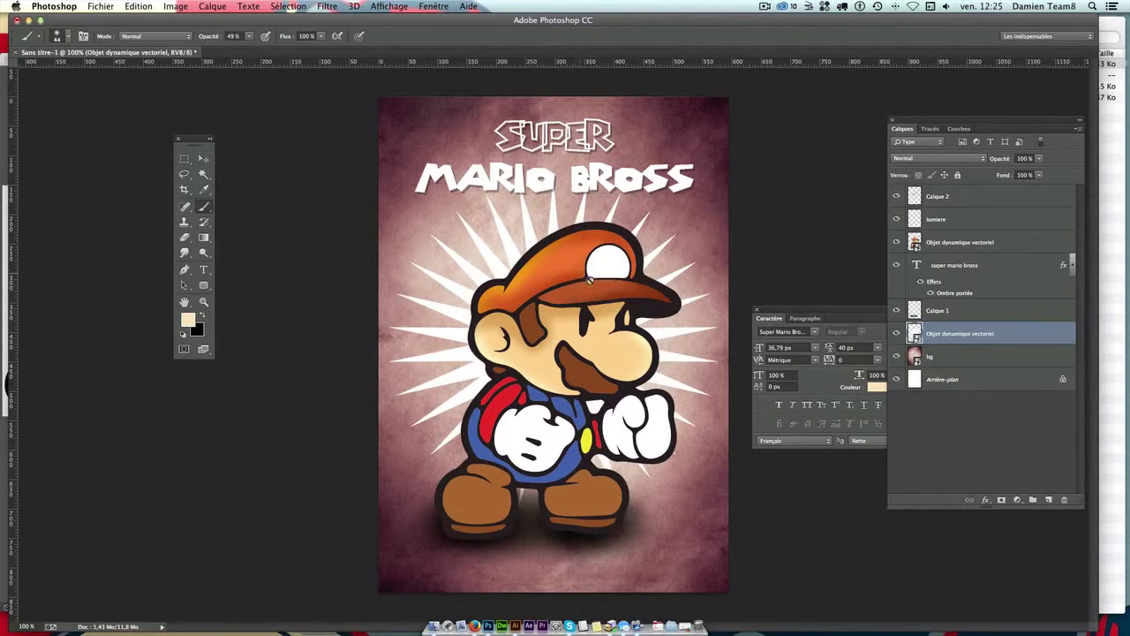
Step: Centre the starburst behind Mario and set its layer opacity to 30%
left_click(203, 159)
left_click_drag(557, 338, 557, 308)
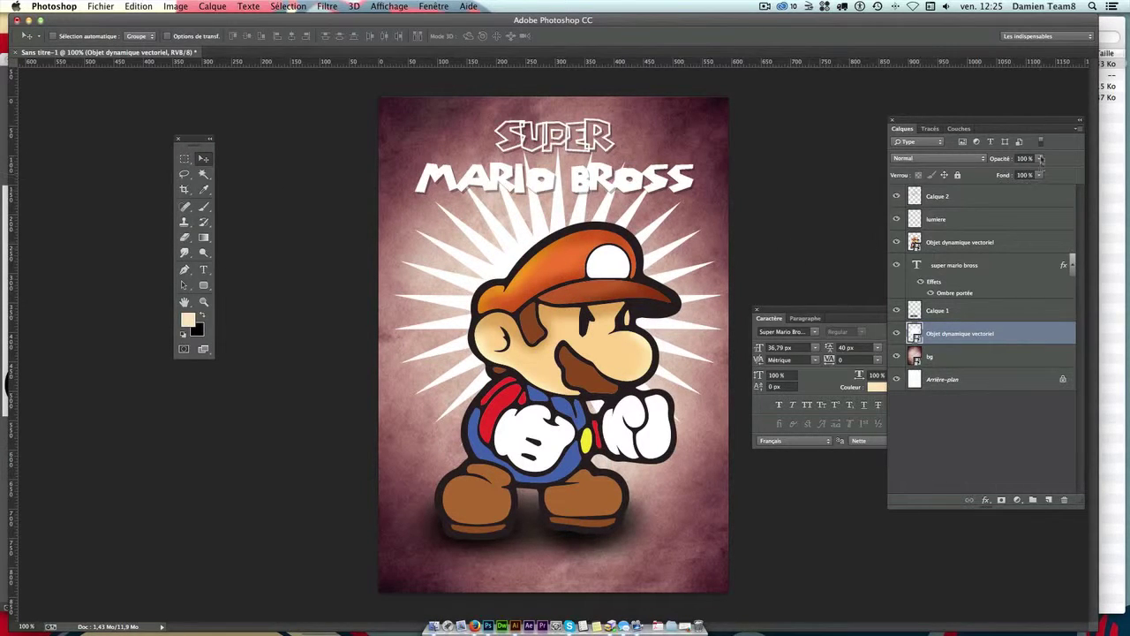
mouse_move(1039, 158)
left_mouse_down()
mouse_move(1037, 172)
mouse_move(997, 174)
left_mouse_up()
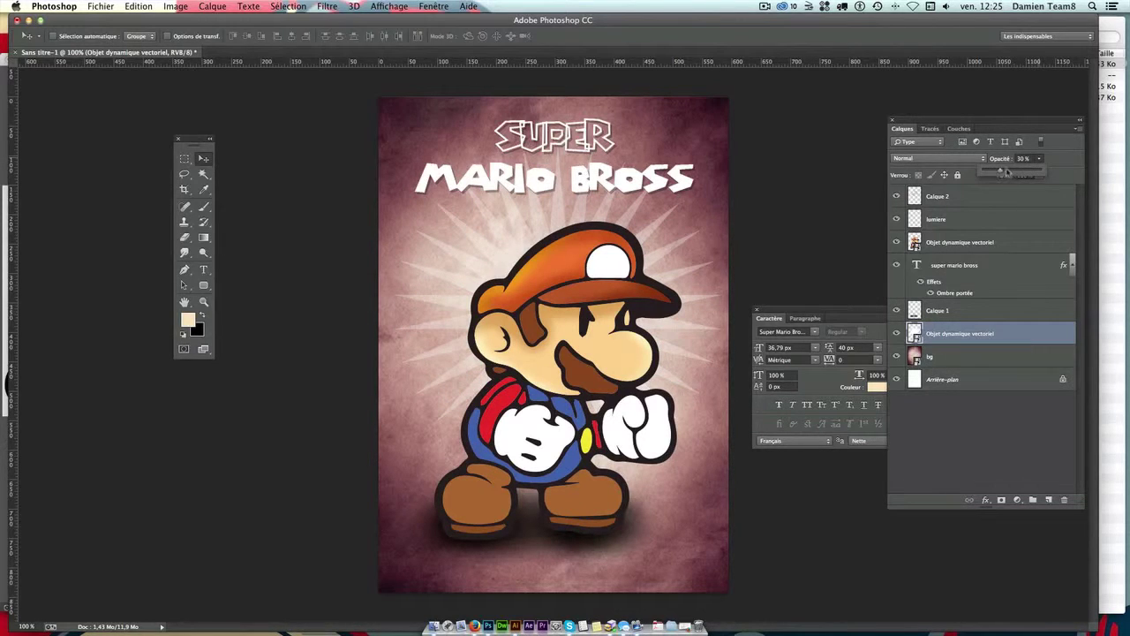
left_click(1027, 418)
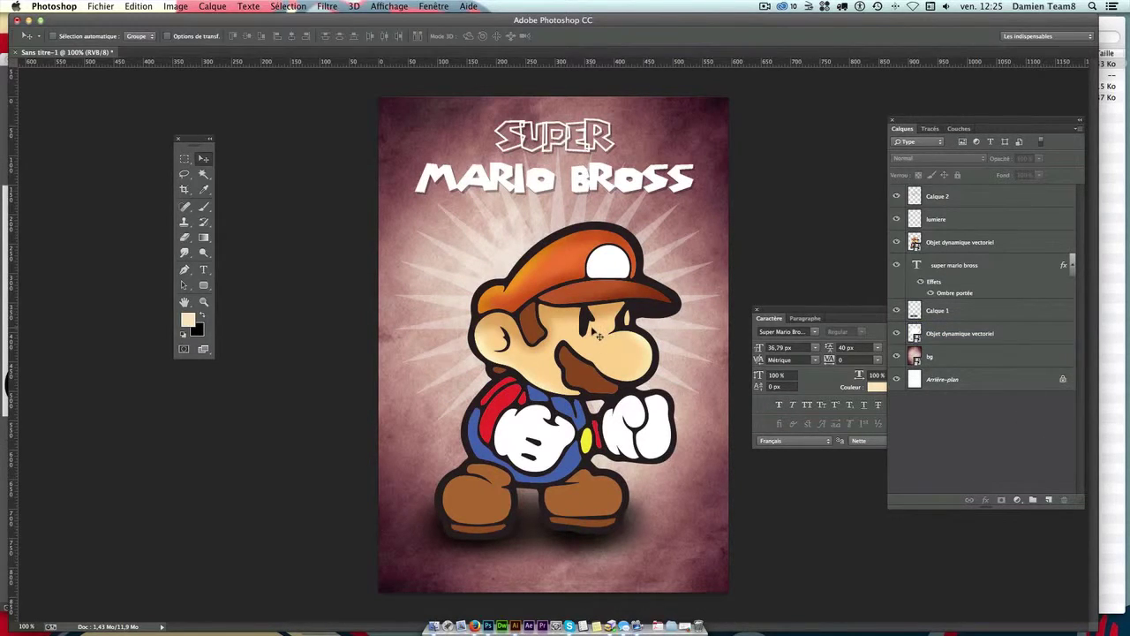